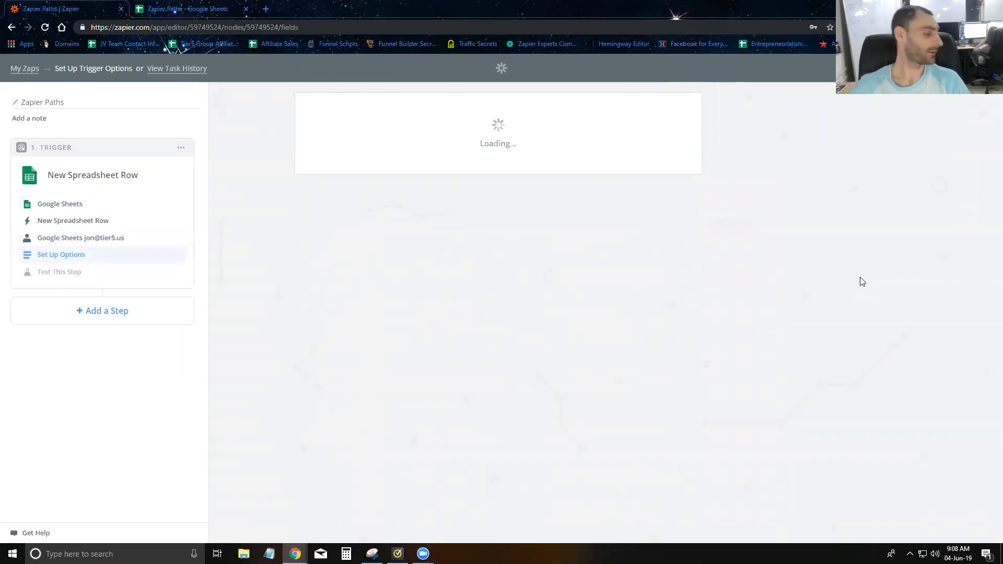
# Set the trigger's spreadsheet to Zapier Paths and its worksheet to Sheet1, and continue to the sample selection.
pyautogui.click(436, 260)
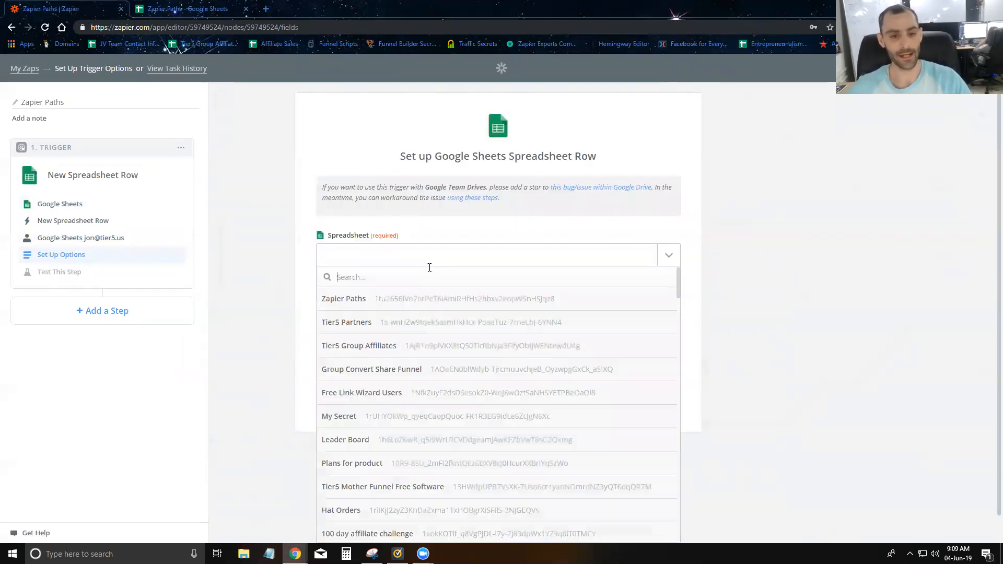
pyautogui.click(413, 299)
pyautogui.click(476, 323)
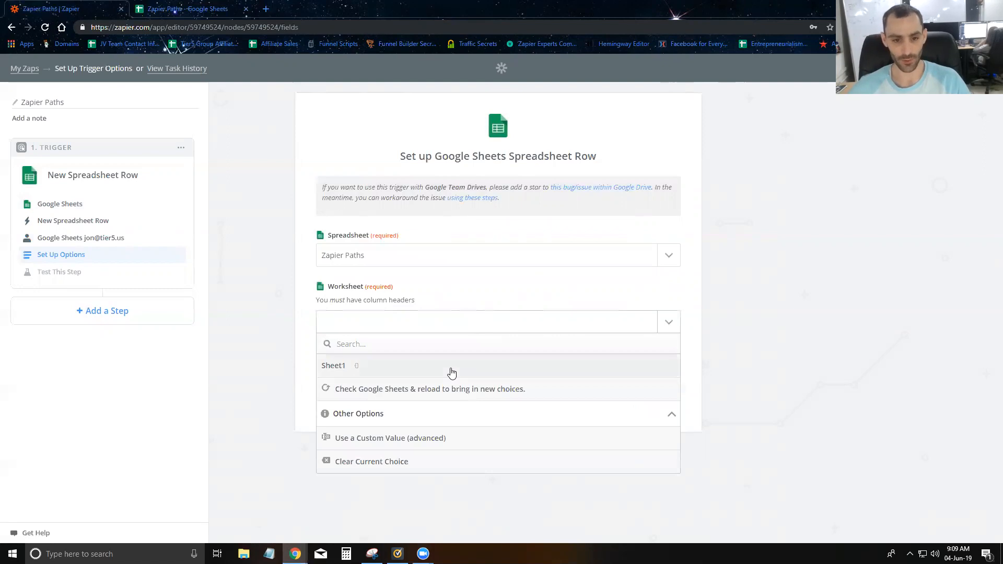
pyautogui.click(452, 371)
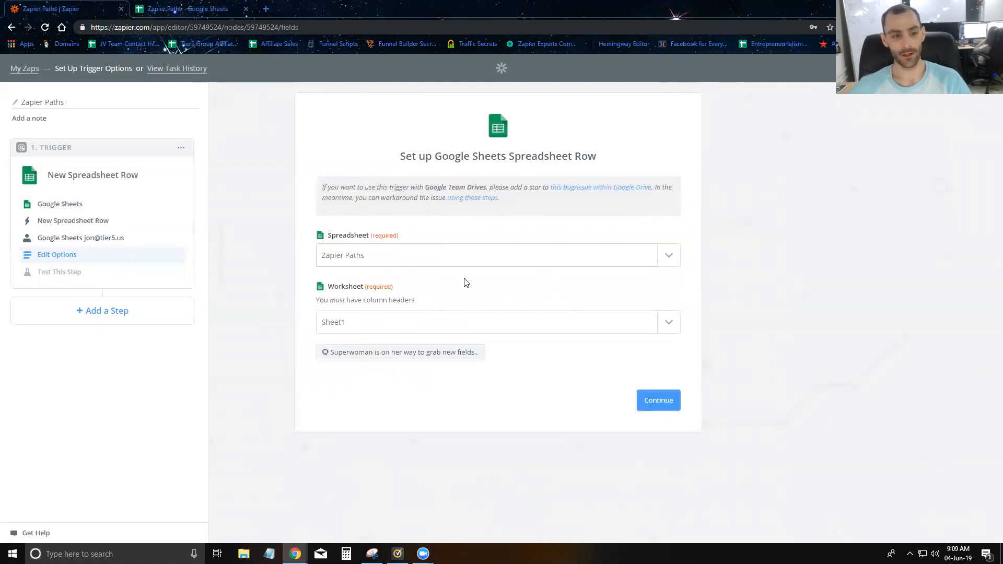
pyautogui.click(651, 402)
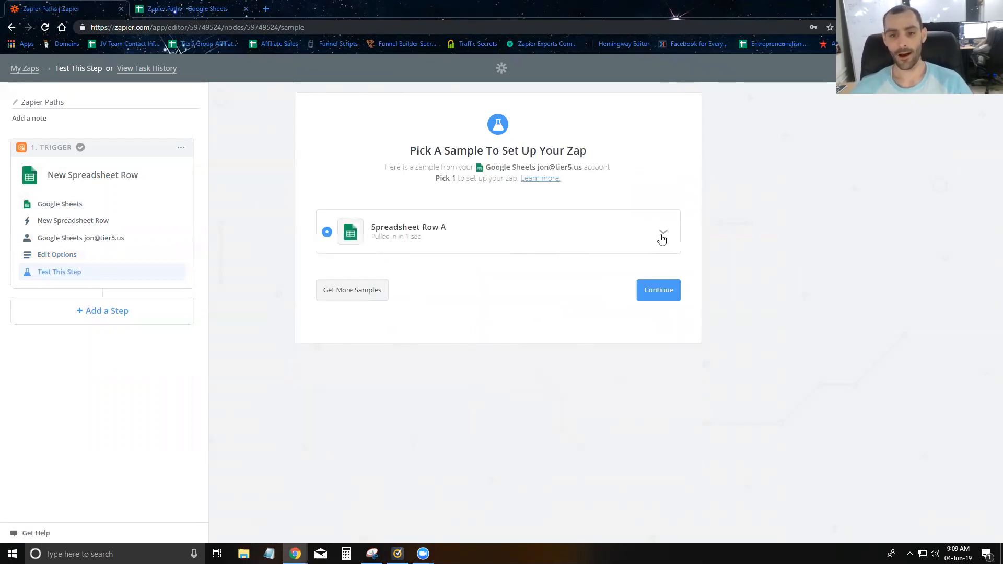
# Inspect and accept the sample spreadsheet row, and add a Path helper step after the trigger.
pyautogui.click(662, 233)
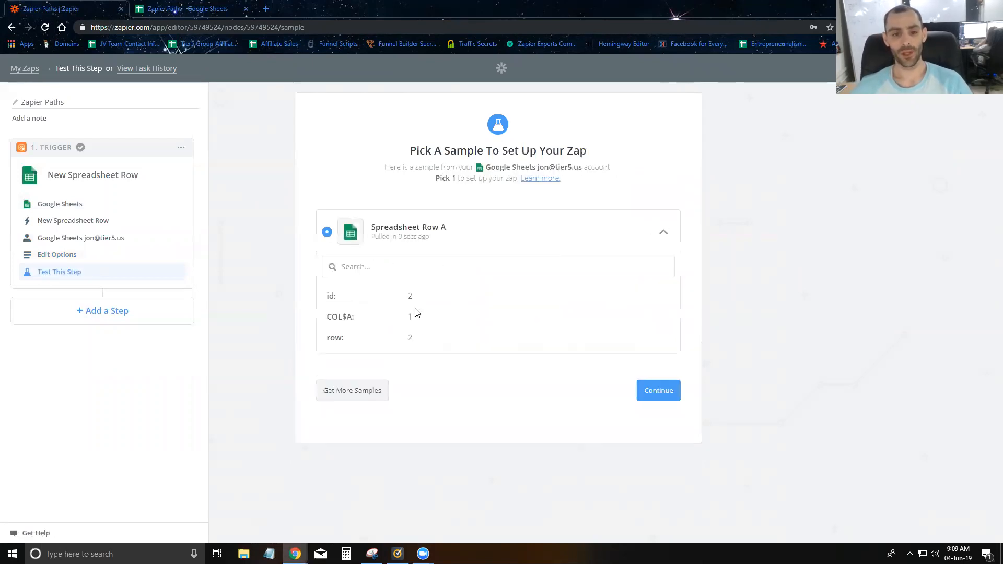
pyautogui.click(652, 399)
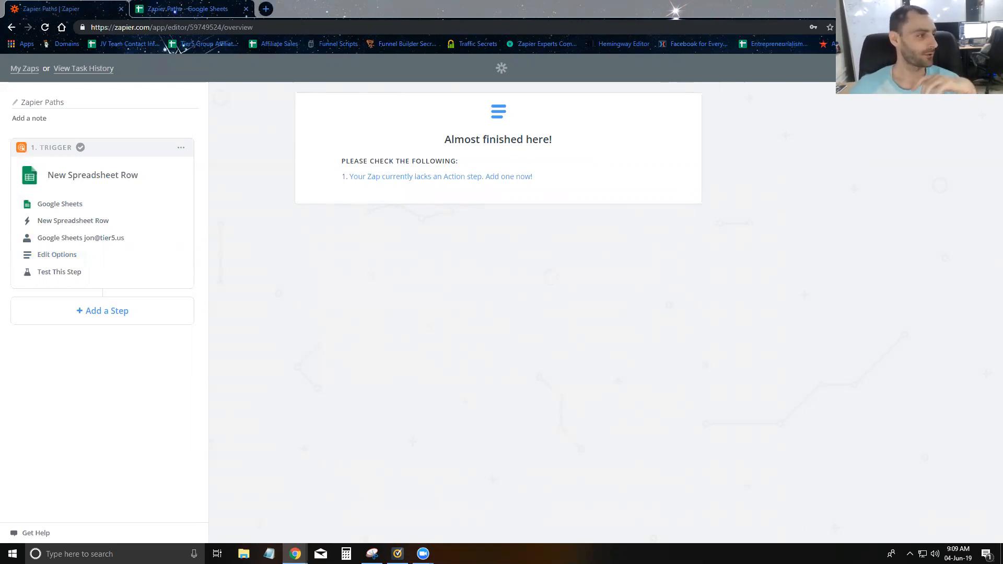
pyautogui.click(89, 310)
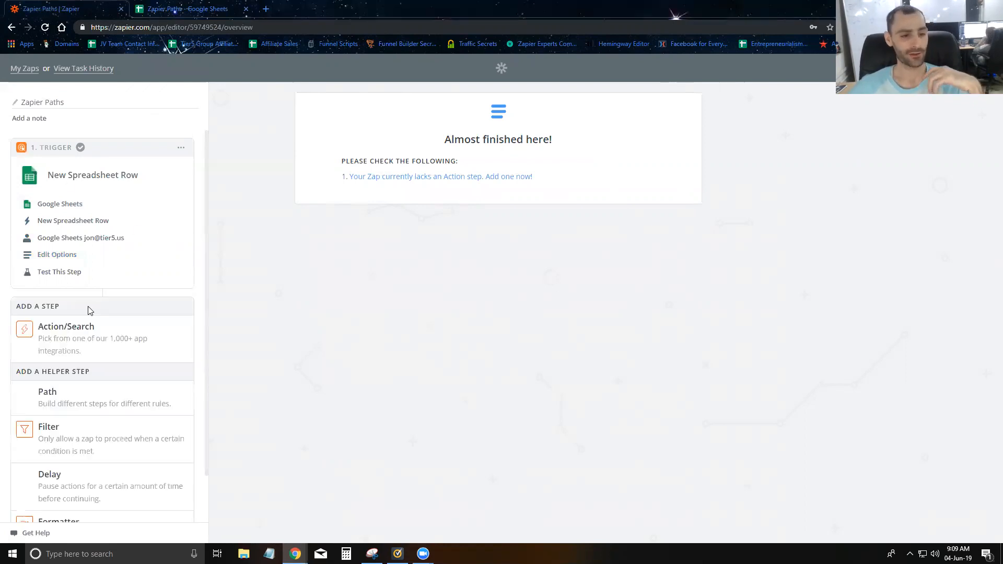
pyautogui.click(83, 404)
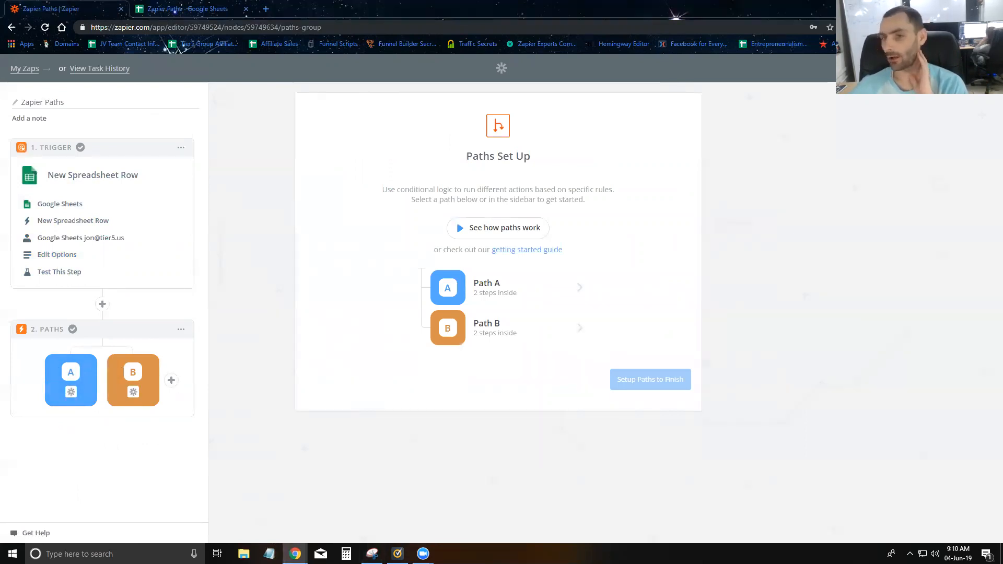
# Sketch a flow diagram over the page that branches into four paths, with a line across the branches labelled "if".
pyautogui.moveTo(479, 85); pyautogui.dragTo(512, 111)
pyautogui.moveTo(484, 79); pyautogui.dragTo(476, 82)
pyautogui.moveTo(475, 119)
pyautogui.mouseDown()
pyautogui.moveTo(485, 158)
pyautogui.moveTo(476, 188)
pyautogui.moveTo(476, 149)
pyautogui.moveTo(479, 215)
pyautogui.moveTo(459, 237)
pyautogui.moveTo(491, 222)
pyautogui.moveTo(476, 245)
pyautogui.moveTo(372, 279)
pyautogui.moveTo(384, 292)
pyautogui.moveTo(368, 311)
pyautogui.moveTo(360, 380)
pyautogui.moveTo(373, 357)
pyautogui.mouseUp()
pyautogui.moveTo(476, 242)
pyautogui.mouseDown()
pyautogui.moveTo(480, 282)
pyautogui.moveTo(456, 366)
pyautogui.moveTo(470, 342)
pyautogui.mouseUp()
pyautogui.moveTo(491, 255)
pyautogui.mouseDown()
pyautogui.moveTo(531, 261)
pyautogui.moveTo(554, 282)
pyautogui.moveTo(540, 350)
pyautogui.moveTo(552, 320)
pyautogui.mouseUp()
pyautogui.moveTo(493, 240)
pyautogui.mouseDown()
pyautogui.moveTo(635, 255)
pyautogui.moveTo(637, 327)
pyautogui.moveTo(622, 353)
pyautogui.moveTo(633, 333)
pyautogui.mouseUp()
pyautogui.moveTo(304, 293); pyautogui.dragTo(686, 259)
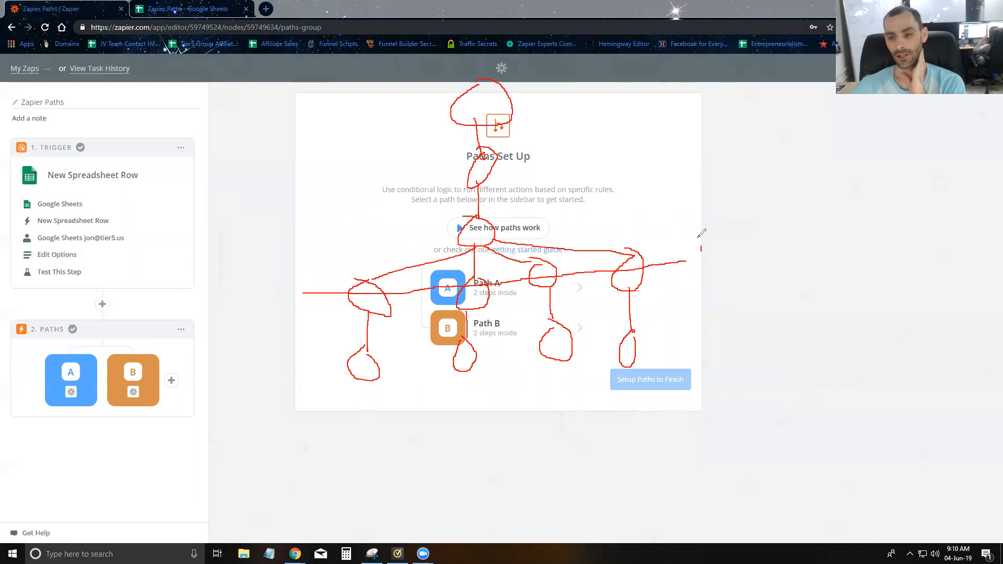
pyautogui.moveTo(707, 233); pyautogui.dragTo(709, 256)
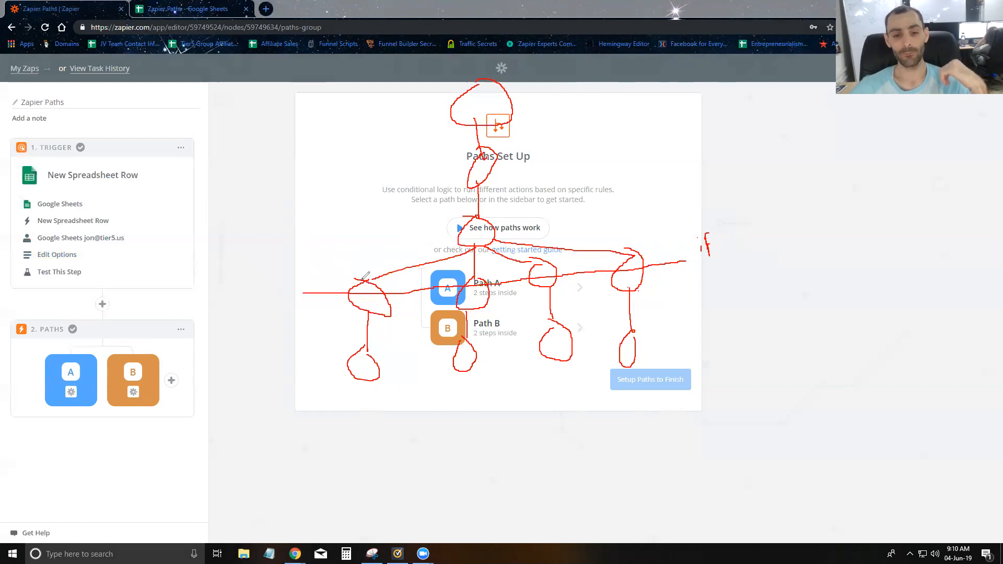
# Mark the sketch's first branch with a tick and a downward arrow, and cross out the other three branches.
pyautogui.moveTo(389, 285); pyautogui.dragTo(411, 252)
pyautogui.moveTo(376, 284)
pyautogui.mouseDown()
pyautogui.moveTo(363, 374)
pyautogui.moveTo(379, 376)
pyautogui.moveTo(353, 374)
pyautogui.moveTo(368, 399)
pyautogui.moveTo(376, 379)
pyautogui.mouseUp()
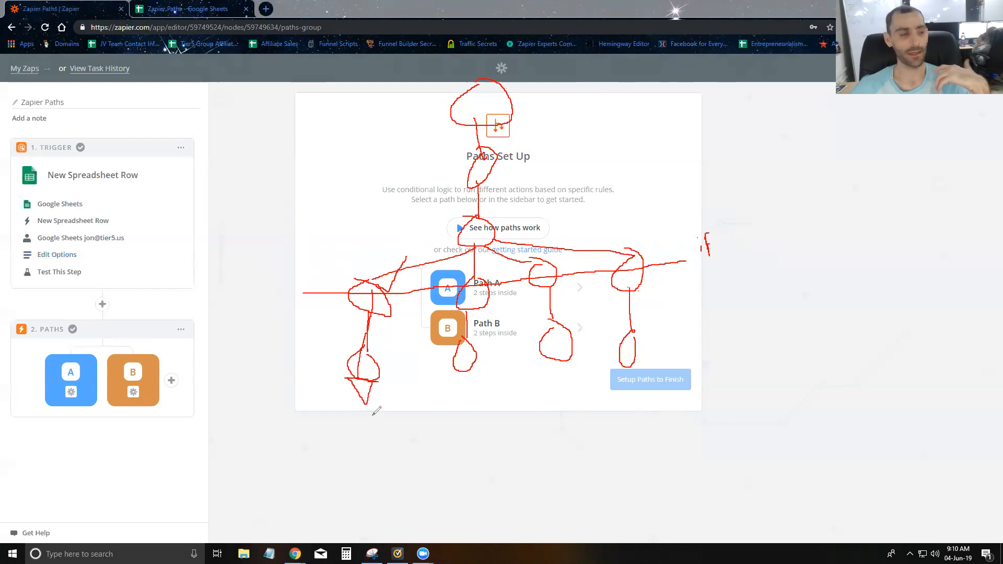
pyautogui.moveTo(454, 265); pyautogui.dragTo(546, 372)
pyautogui.moveTo(456, 366)
pyautogui.mouseDown()
pyautogui.moveTo(508, 270)
pyautogui.moveTo(590, 362)
pyautogui.mouseUp()
pyautogui.moveTo(577, 284)
pyautogui.mouseDown()
pyautogui.moveTo(543, 372)
pyautogui.moveTo(670, 341)
pyautogui.mouseUp()
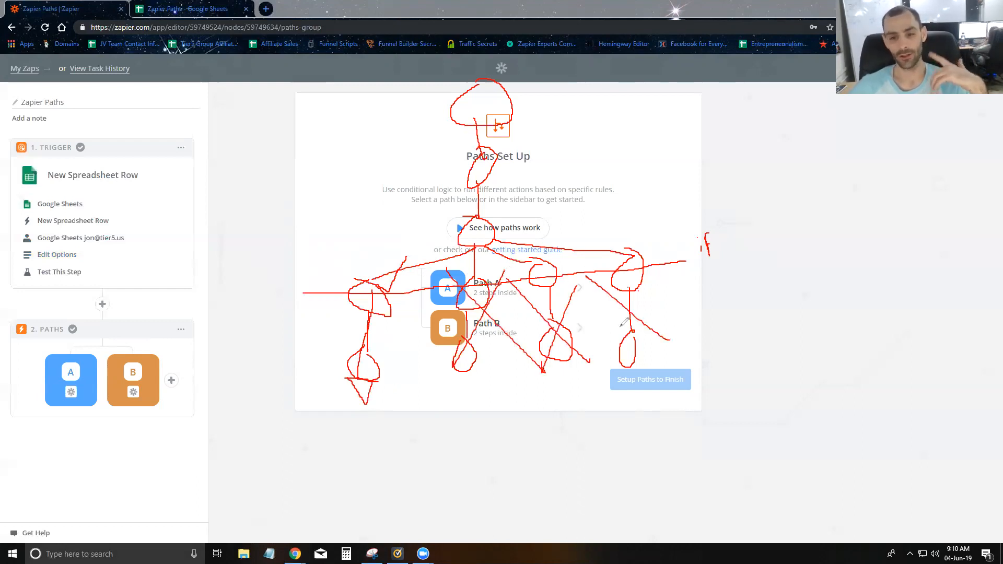
pyautogui.moveTo(653, 282); pyautogui.dragTo(609, 337)
pyautogui.moveTo(378, 268)
pyautogui.mouseDown()
pyautogui.moveTo(350, 306)
pyautogui.moveTo(415, 293)
pyautogui.moveTo(389, 277)
pyautogui.mouseUp()
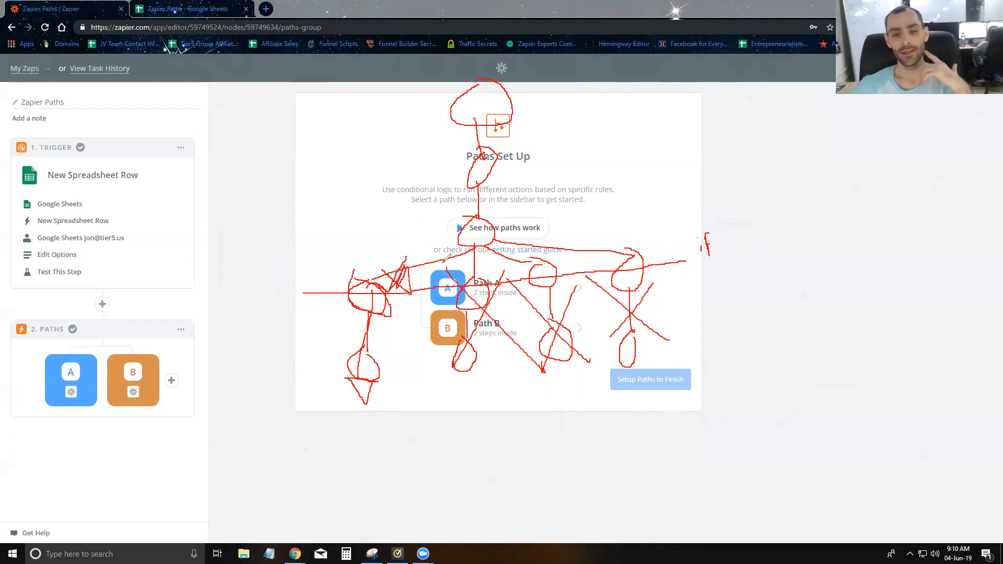
# Mark the sketch's second branch as running too, circle the branches, and clear all drawings from the page.
pyautogui.moveTo(488, 265)
pyautogui.mouseDown()
pyautogui.moveTo(509, 248)
pyautogui.moveTo(464, 388)
pyautogui.moveTo(453, 387)
pyautogui.moveTo(488, 384)
pyautogui.mouseUp()
pyautogui.moveTo(577, 285)
pyautogui.mouseDown()
pyautogui.moveTo(532, 338)
pyautogui.moveTo(637, 312)
pyautogui.mouseUp()
pyautogui.moveTo(644, 275); pyautogui.dragTo(586, 314)
pyautogui.moveTo(349, 256)
pyautogui.mouseDown()
pyautogui.moveTo(426, 335)
pyautogui.moveTo(373, 285)
pyautogui.mouseUp()
pyautogui.moveTo(451, 259)
pyautogui.mouseDown()
pyautogui.moveTo(510, 382)
pyautogui.moveTo(499, 276)
pyautogui.moveTo(581, 315)
pyautogui.moveTo(528, 258)
pyautogui.moveTo(621, 259)
pyautogui.moveTo(582, 254)
pyautogui.mouseUp()
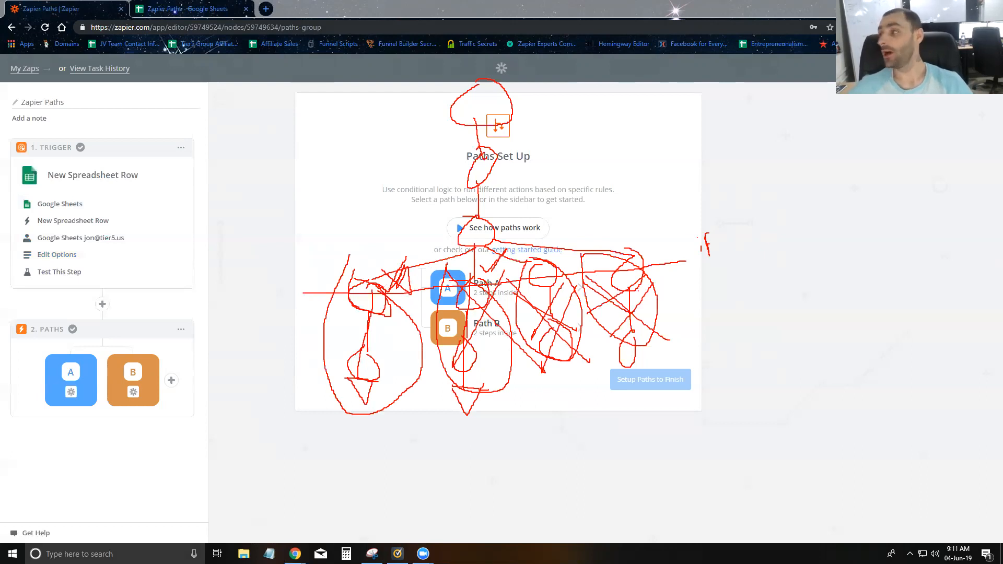
pyautogui.press('Escape')
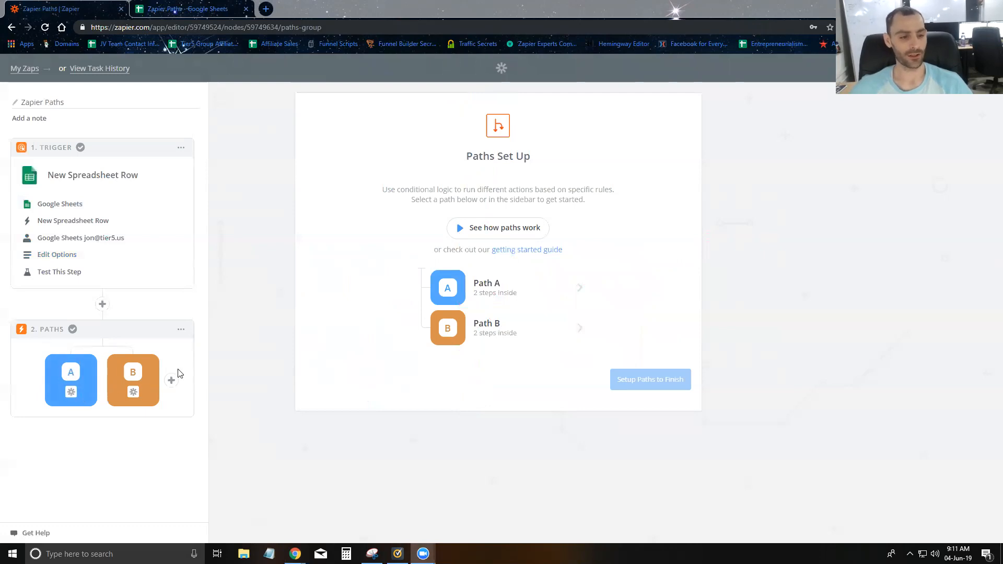
# Open Path A, check the source spreadsheet, rename the path "Value = 1" and continue to its rules.
pyautogui.click(66, 373)
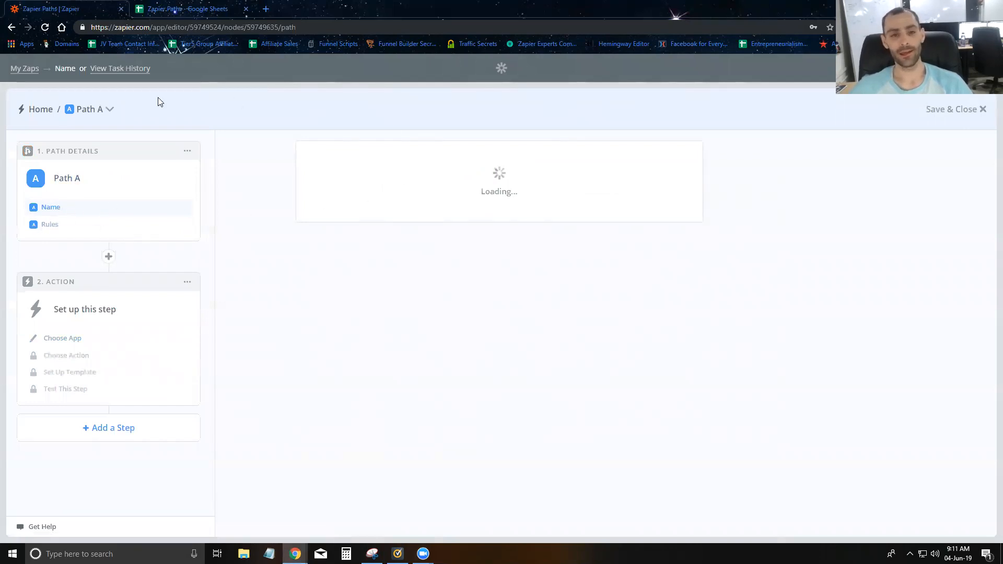
pyautogui.click(194, 10)
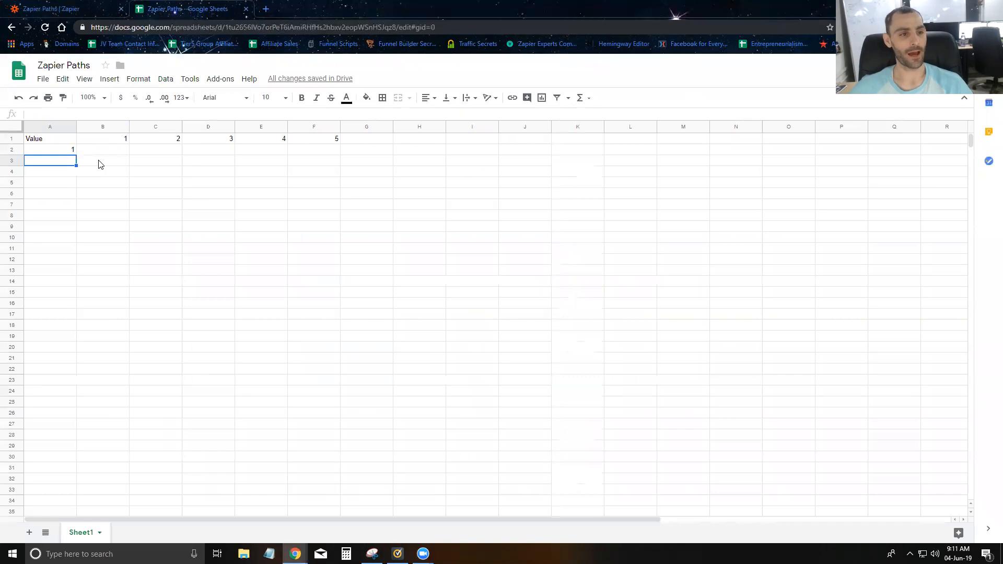
pyautogui.click(53, 10)
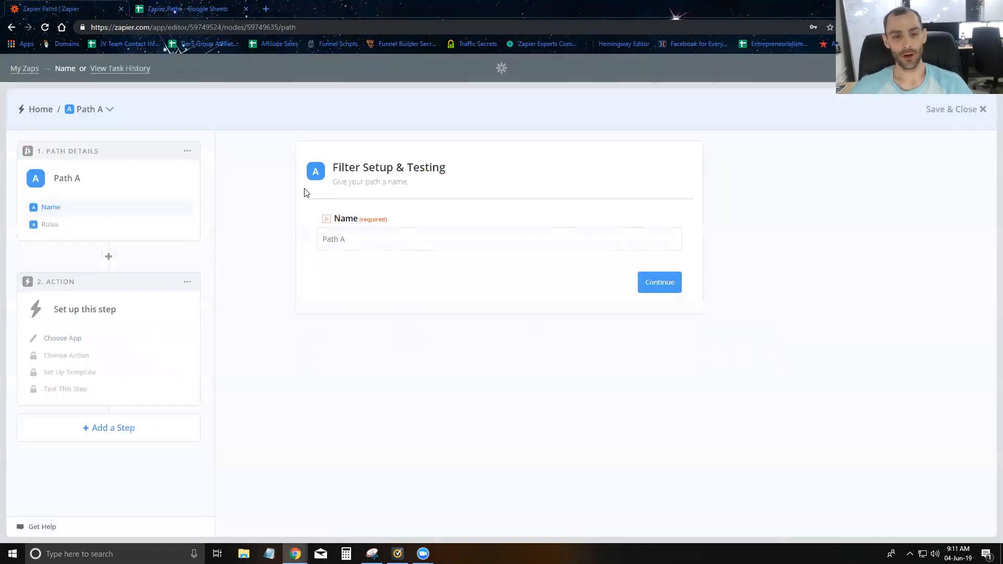
pyautogui.tripleClick(357, 239)
pyautogui.write('Value')
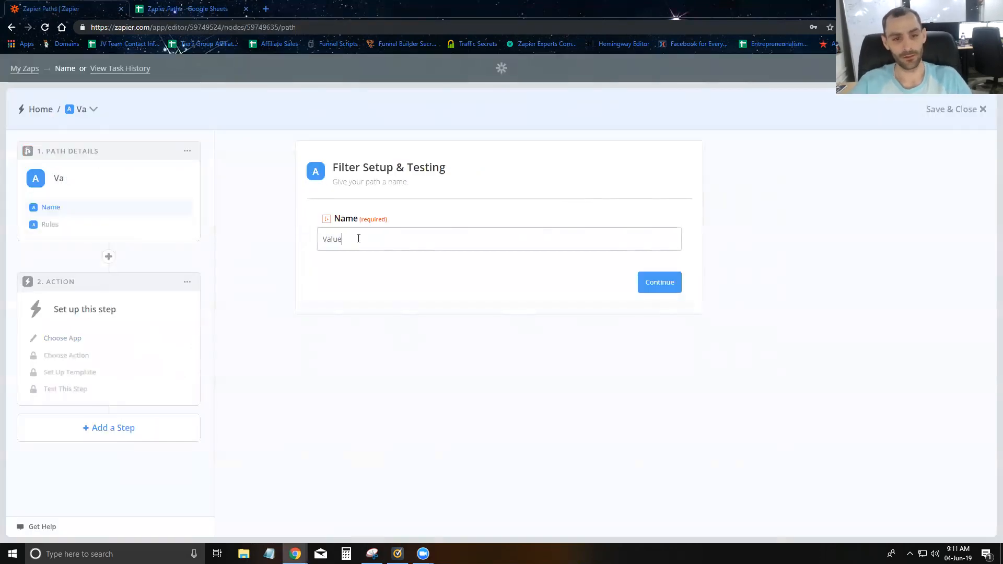
pyautogui.write(' -==1')
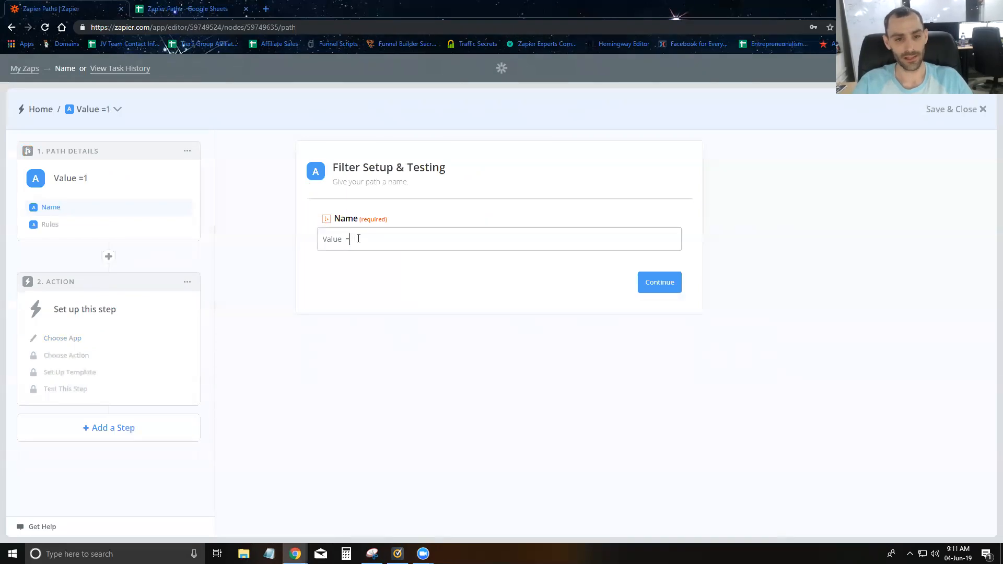
pyautogui.click(642, 284)
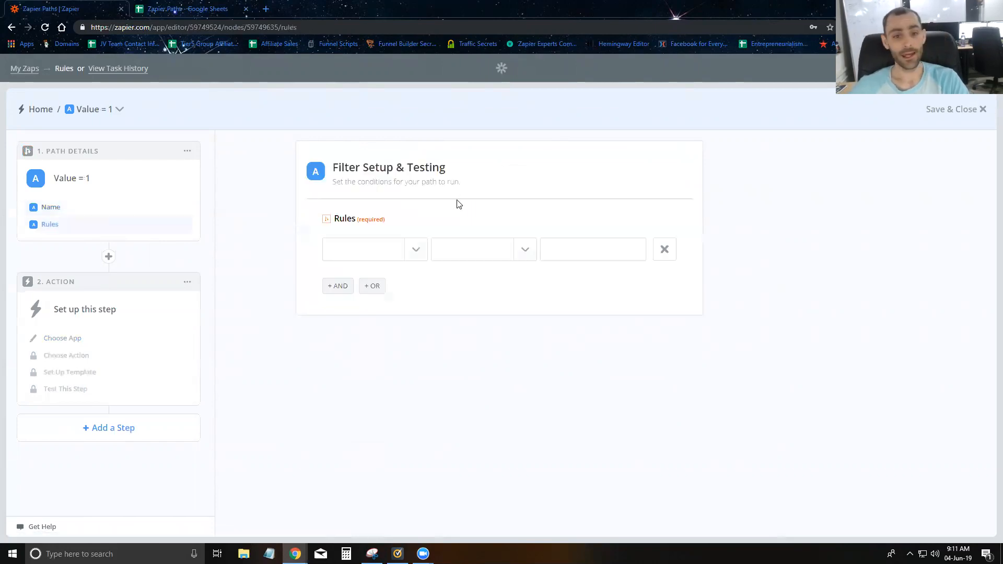
# Define the path rule as Value (Text) Exactly matches 1, test it and continue to the action.
pyautogui.click(417, 251)
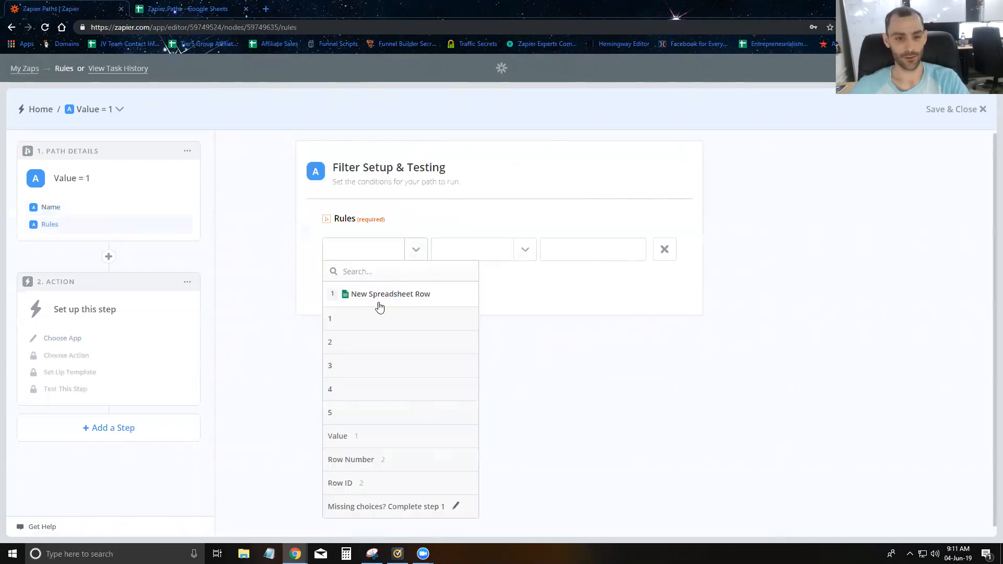
pyautogui.click(367, 442)
pyautogui.click(524, 249)
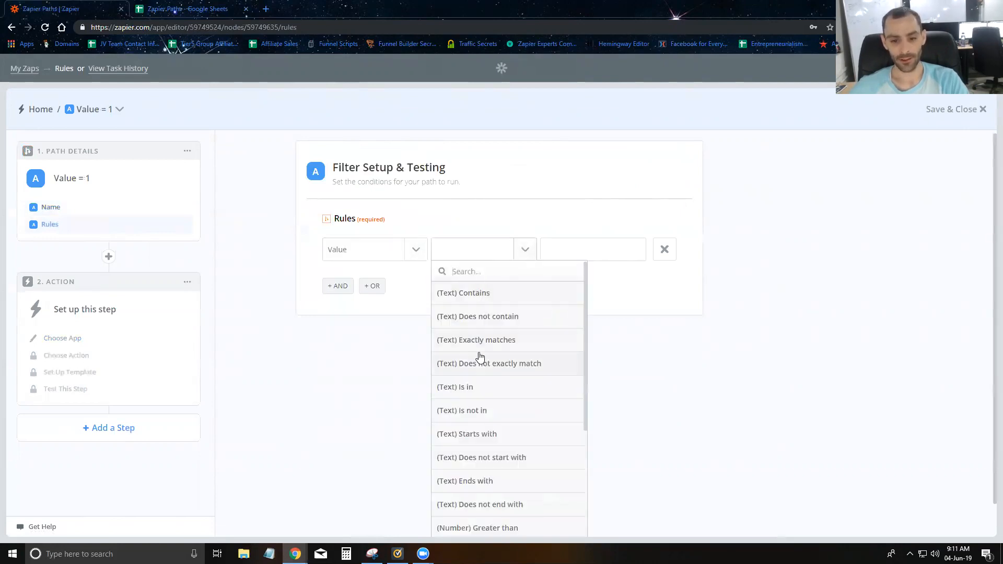
pyautogui.scroll(-3, 480, 361)
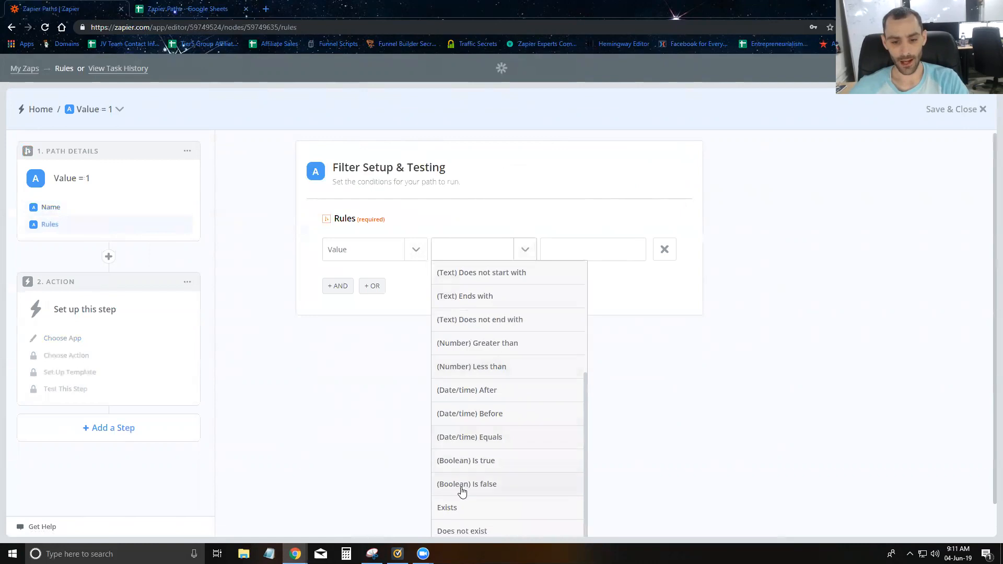
pyautogui.scroll(5, 502, 426)
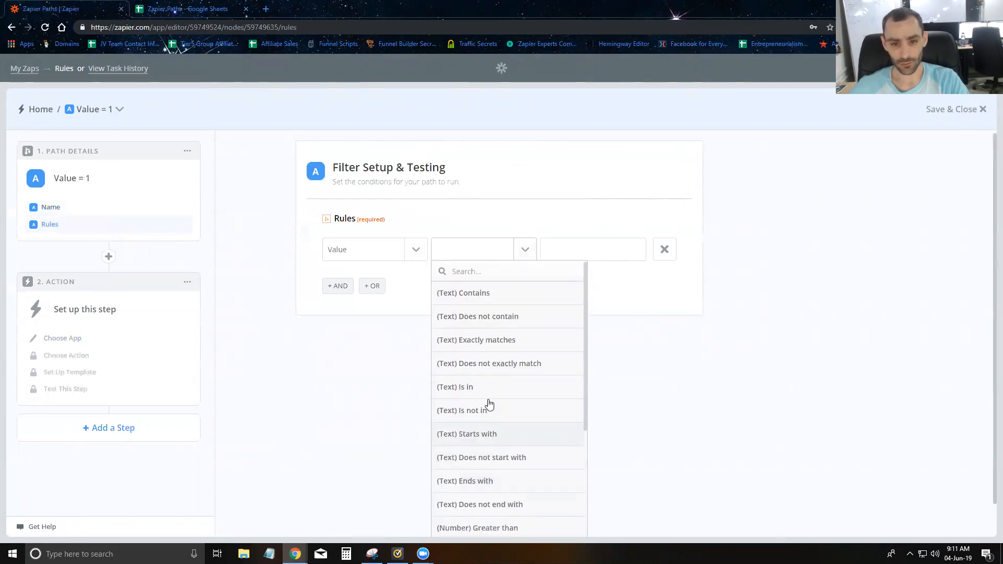
pyautogui.click(479, 338)
pyautogui.click(564, 252)
pyautogui.write('1')
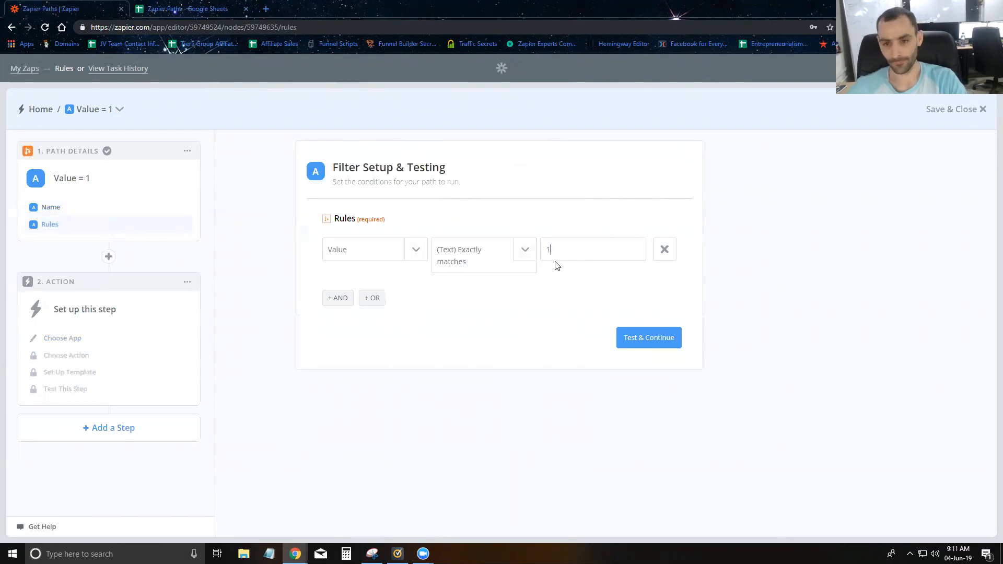
pyautogui.click(629, 338)
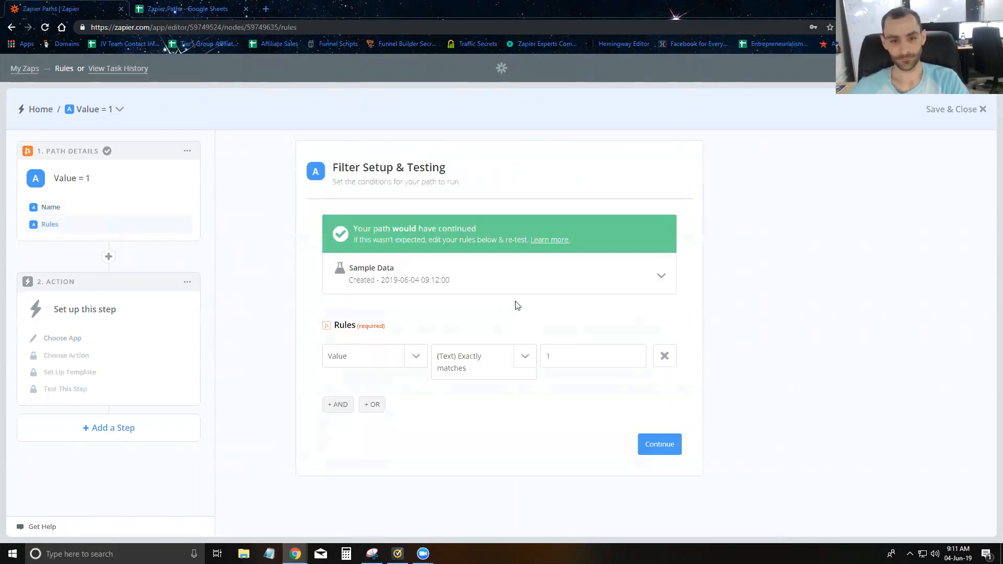
pyautogui.click(655, 445)
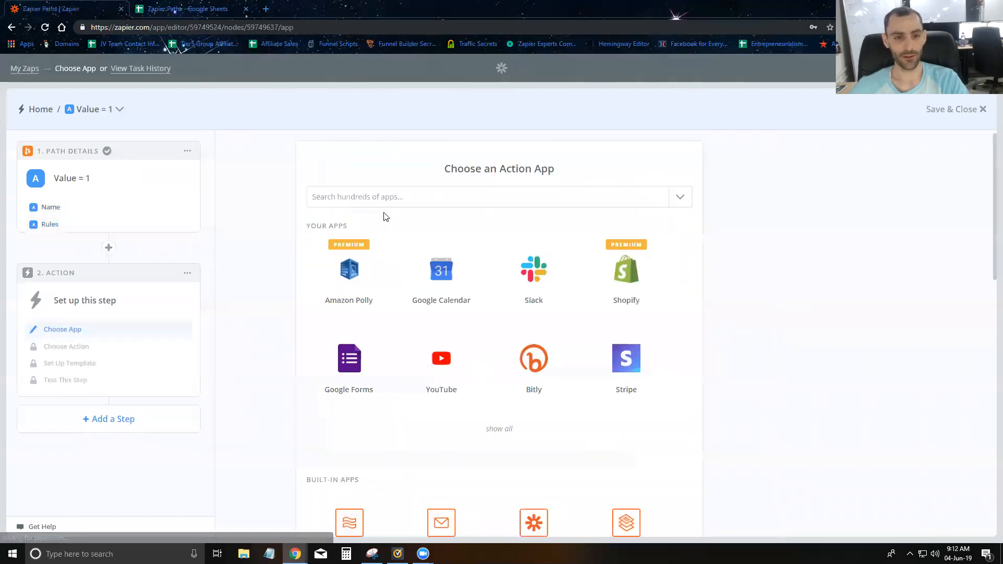
# Set the path's action to Google Sheets Update Spreadsheet Row and continue with the connected account.
pyautogui.click(395, 203)
pyautogui.write('s')
pyautogui.click(412, 224)
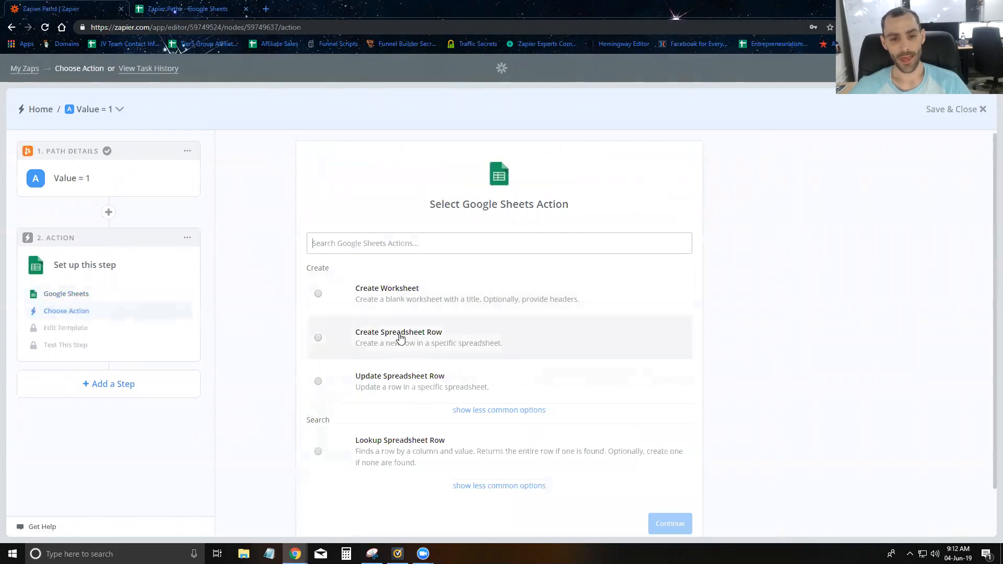
pyautogui.click(459, 349)
pyautogui.click(426, 382)
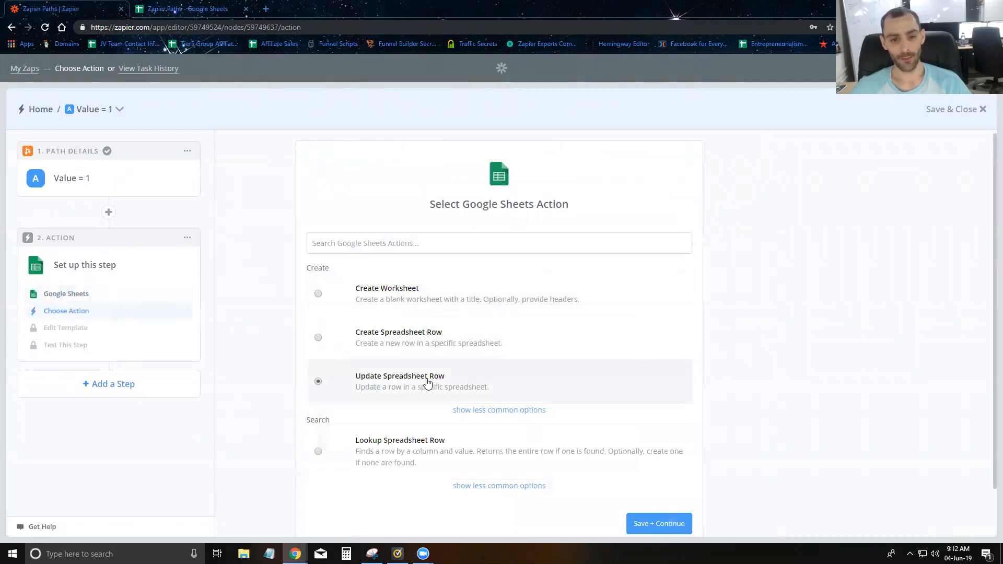
pyautogui.click(651, 524)
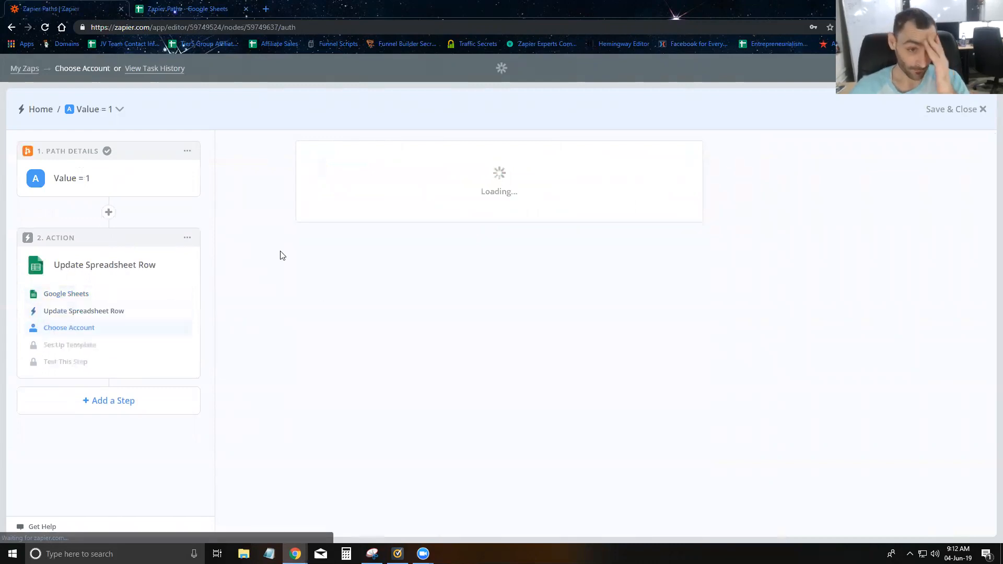
pyautogui.scroll(-10, 542, 299)
pyautogui.scroll(-5, 645, 464)
pyautogui.click(660, 473)
# Examine the numbered columns beside Value in the Zapier Paths spreadsheet, and return to the action setup.
pyautogui.click(197, 14)
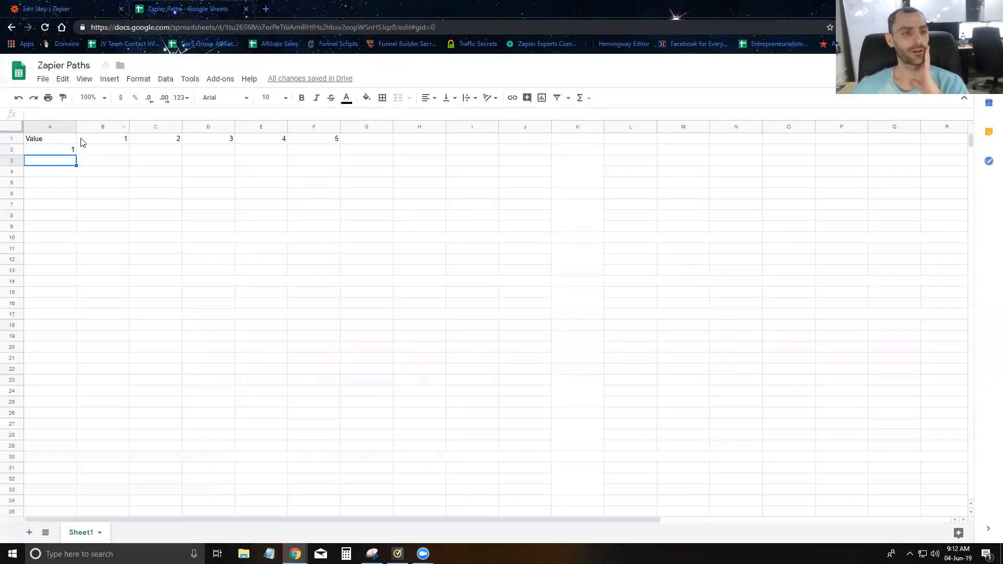
pyautogui.click(149, 156)
pyautogui.click(211, 154)
pyautogui.click(277, 151)
pyautogui.click(337, 154)
pyautogui.click(192, 182)
pyautogui.click(79, 6)
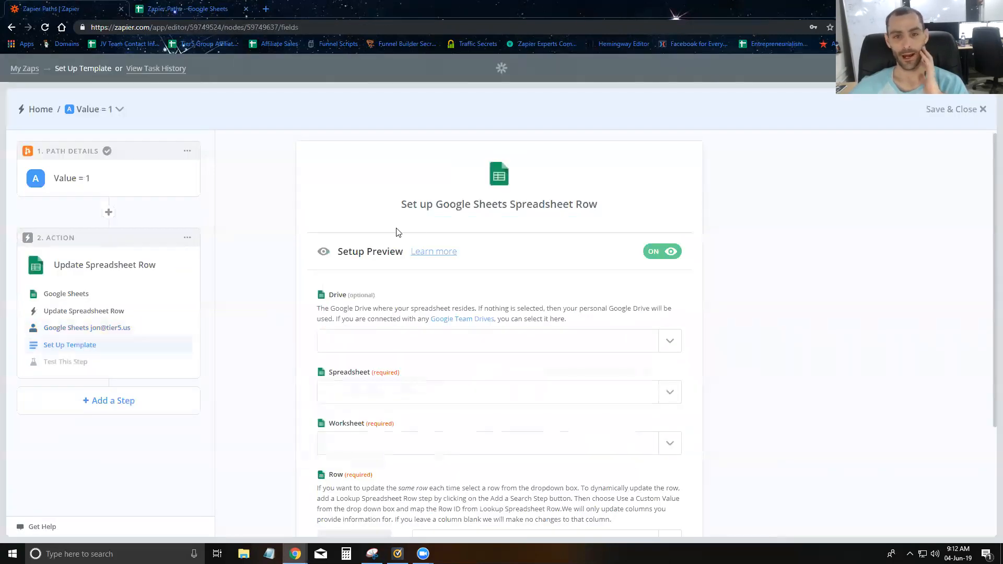
# Set the update action's drive to My Google Drive.
pyautogui.scroll(-3, 407, 230)
pyautogui.click(668, 197)
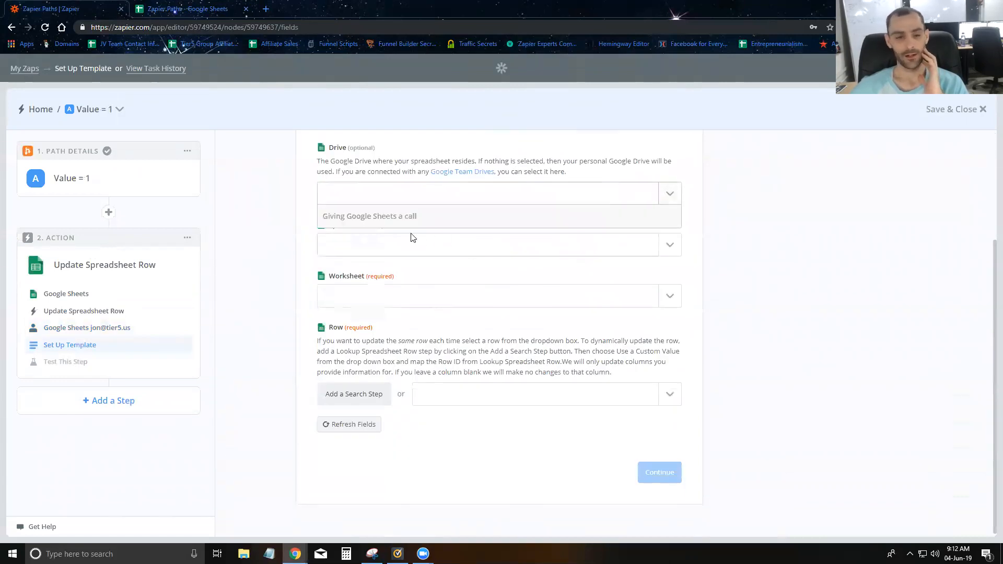
pyautogui.click(418, 239)
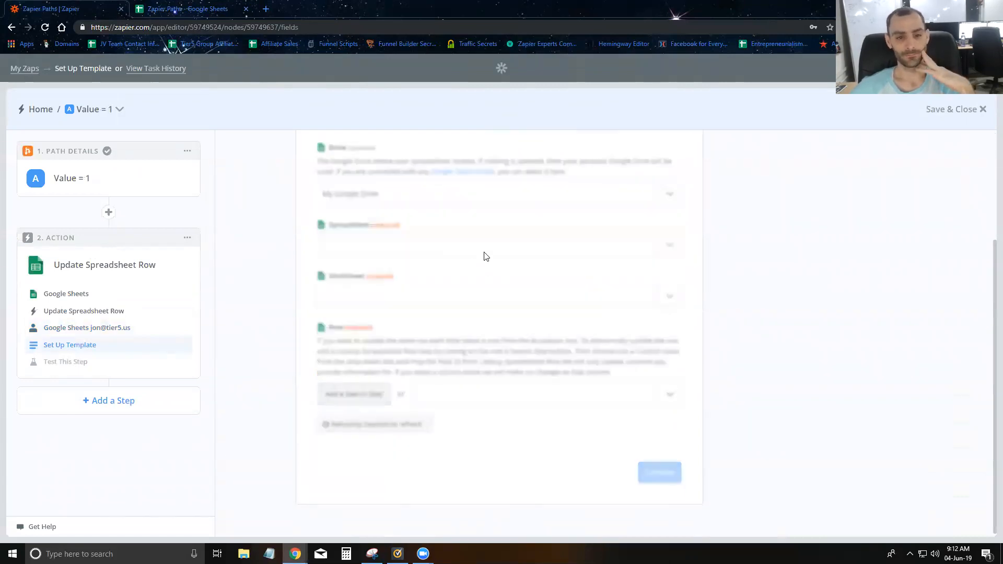
# Choose the Zapier Paths spreadsheet and its Sheet1 worksheet for the update action.
pyautogui.click(485, 253)
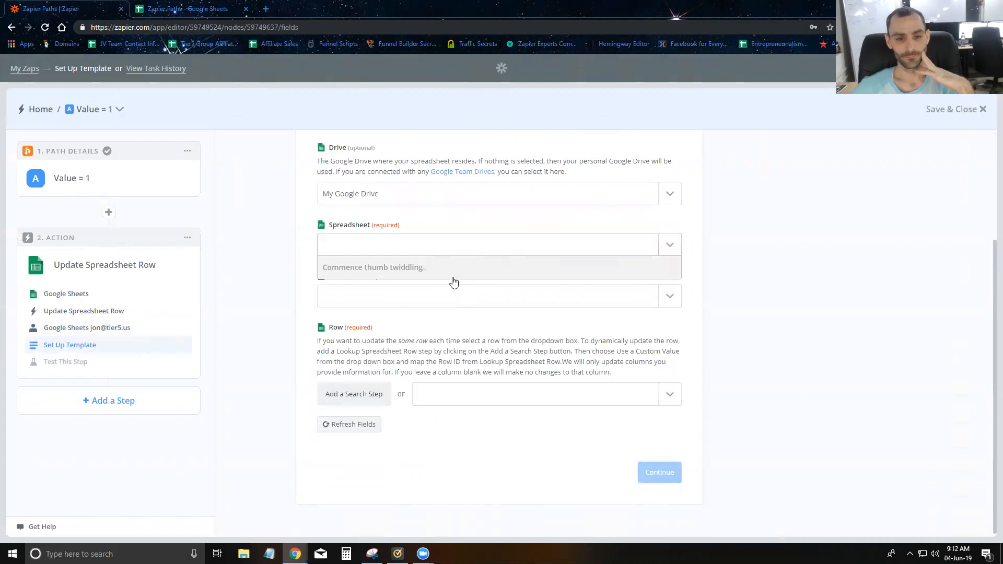
pyautogui.click(397, 286)
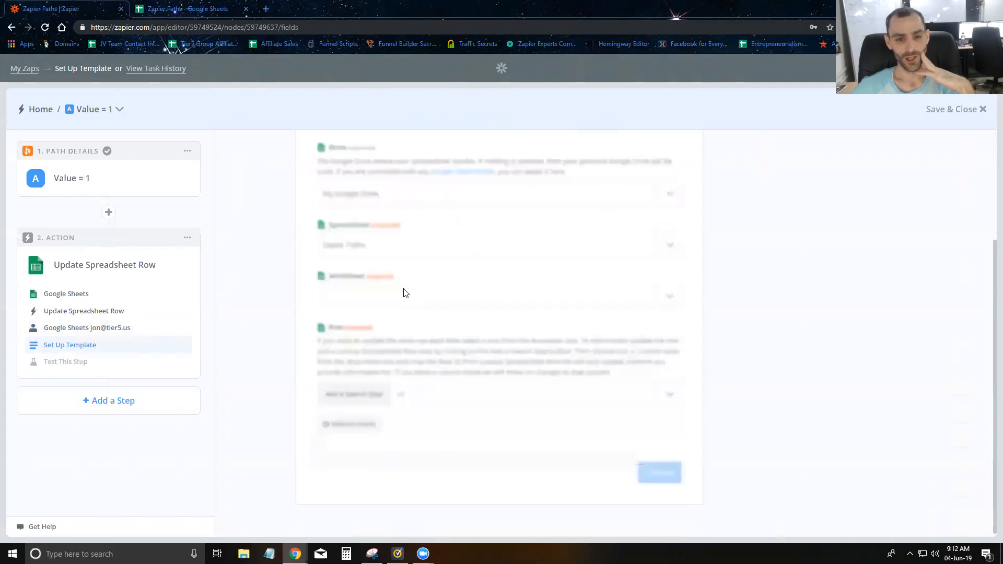
pyautogui.click(422, 302)
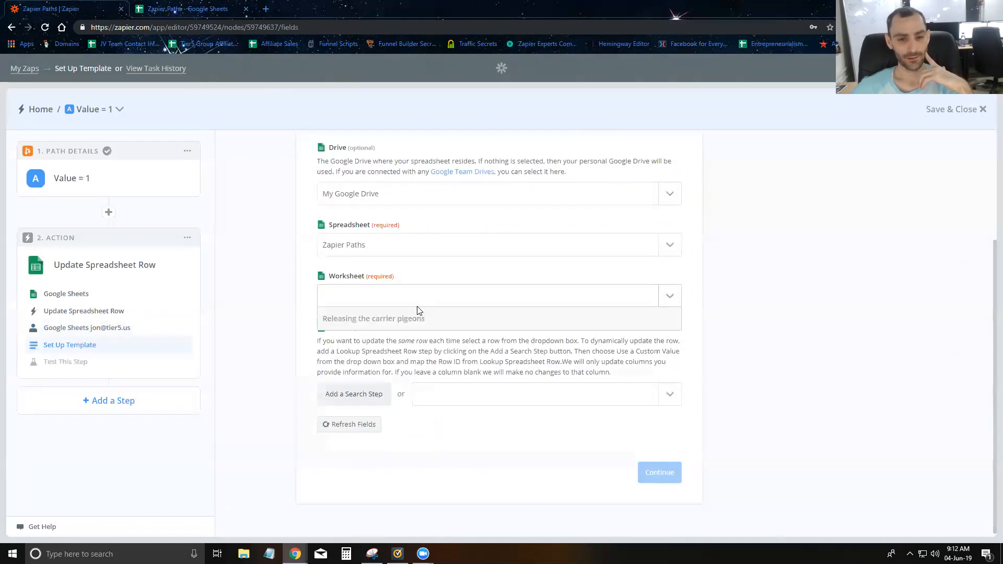
pyautogui.click(398, 340)
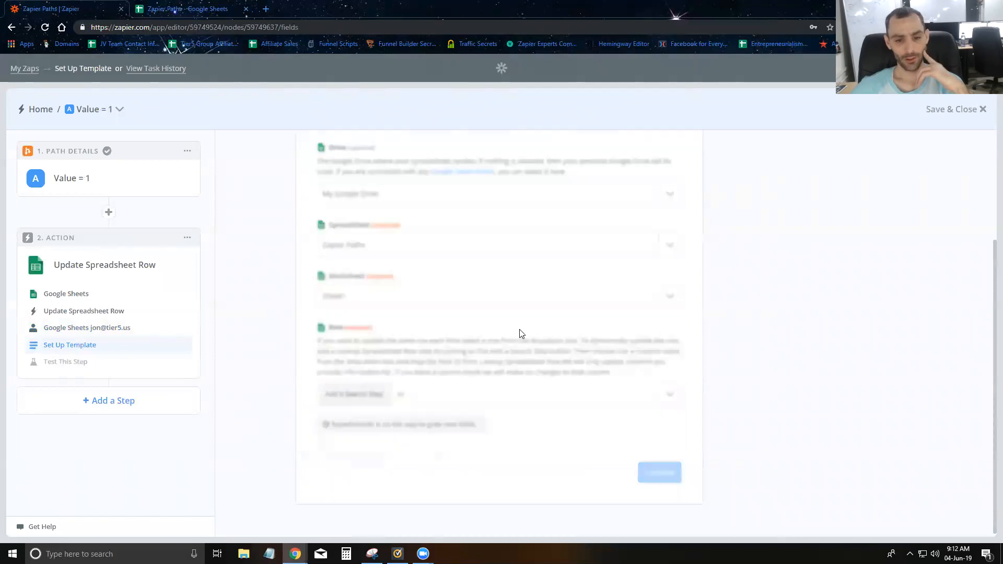
# Set the row to update to a custom value and map it to the Row ID from the New Spreadsheet Row trigger.
pyautogui.scroll(-4, 616, 319)
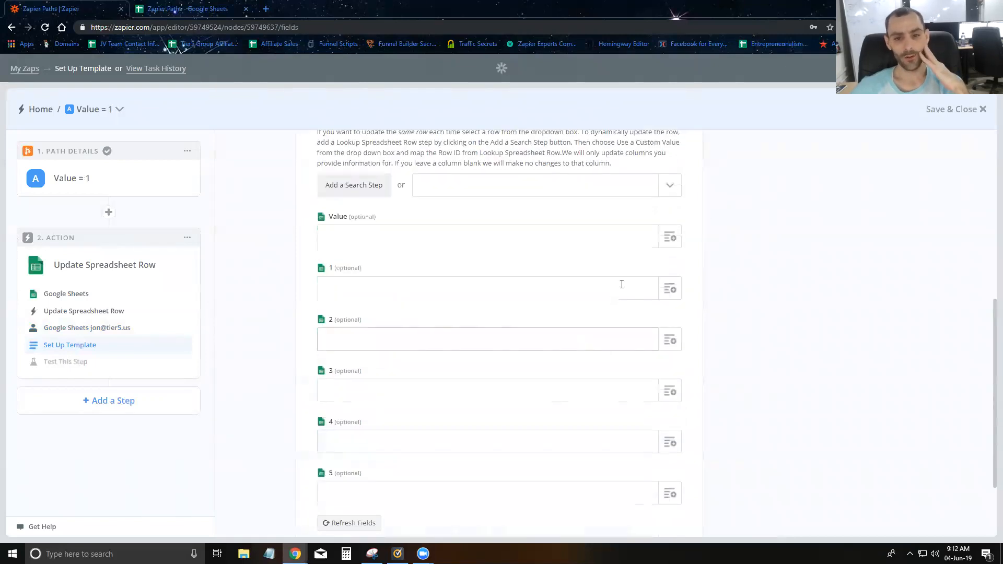
pyautogui.click(668, 186)
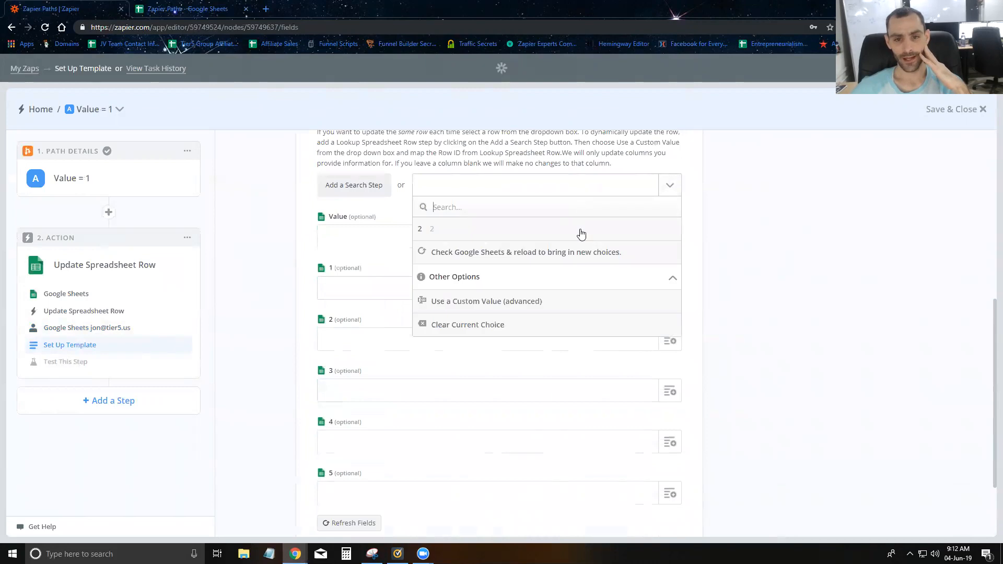
pyautogui.click(492, 302)
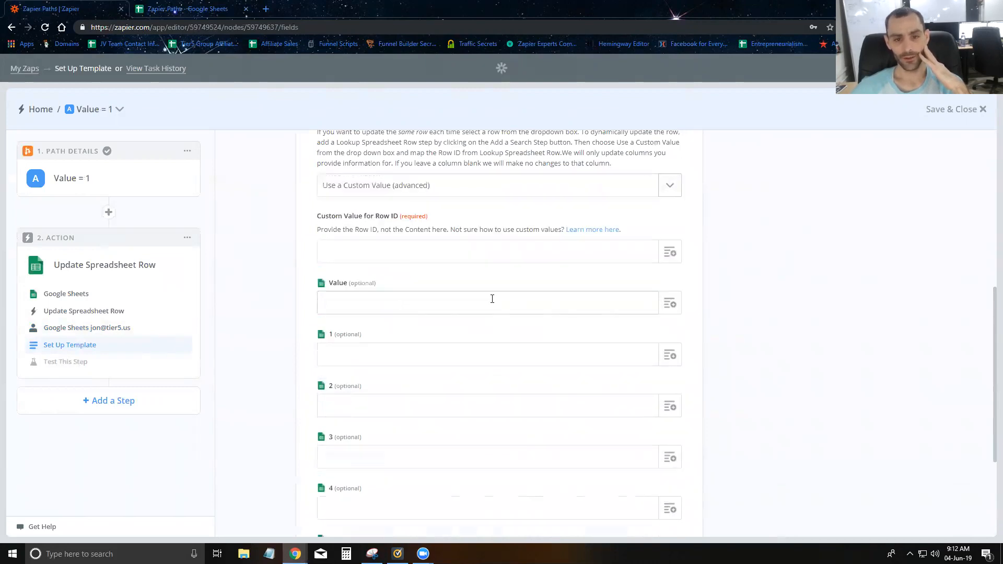
pyautogui.click(668, 255)
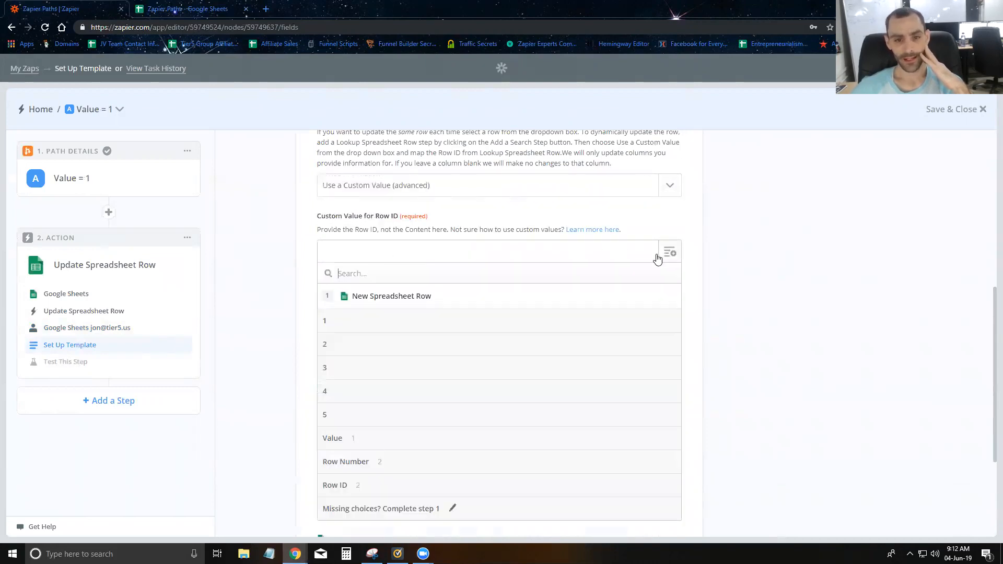
pyautogui.click(371, 483)
# Set column 1 to Yes in the row update and continue to the action's test.
pyautogui.scroll(-1, 387, 298)
pyautogui.click(367, 296)
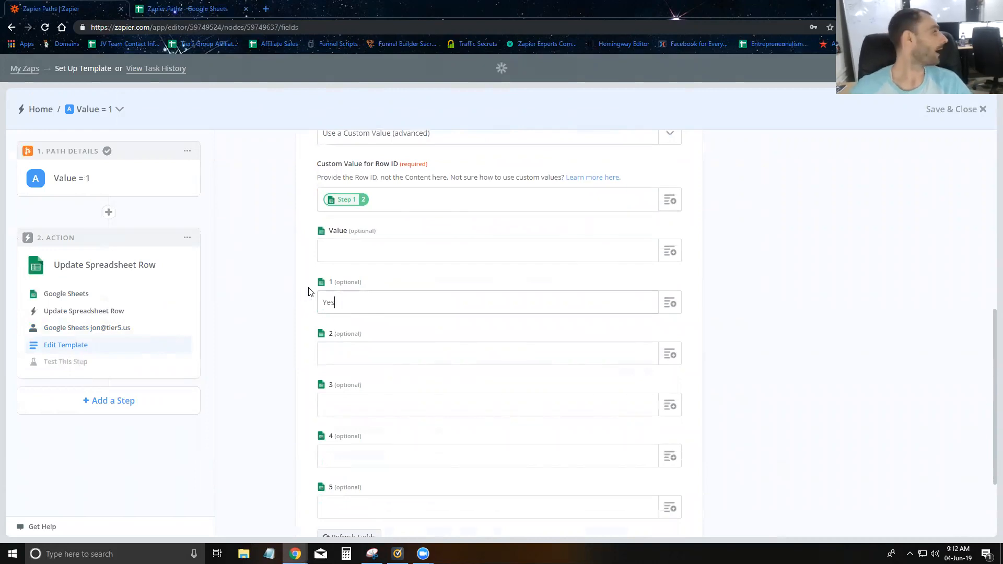
pyautogui.scroll(-3, 428, 288)
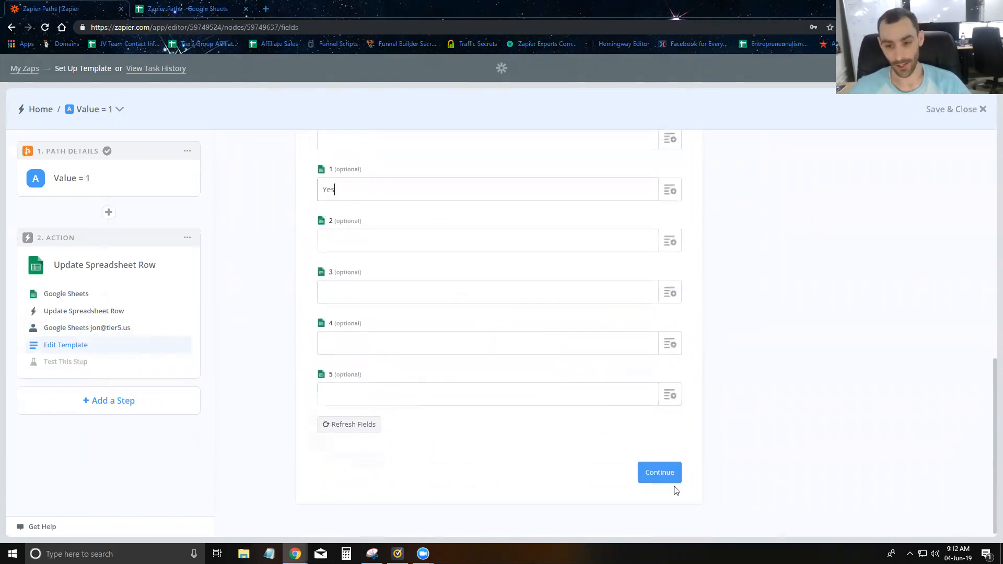
pyautogui.click(661, 474)
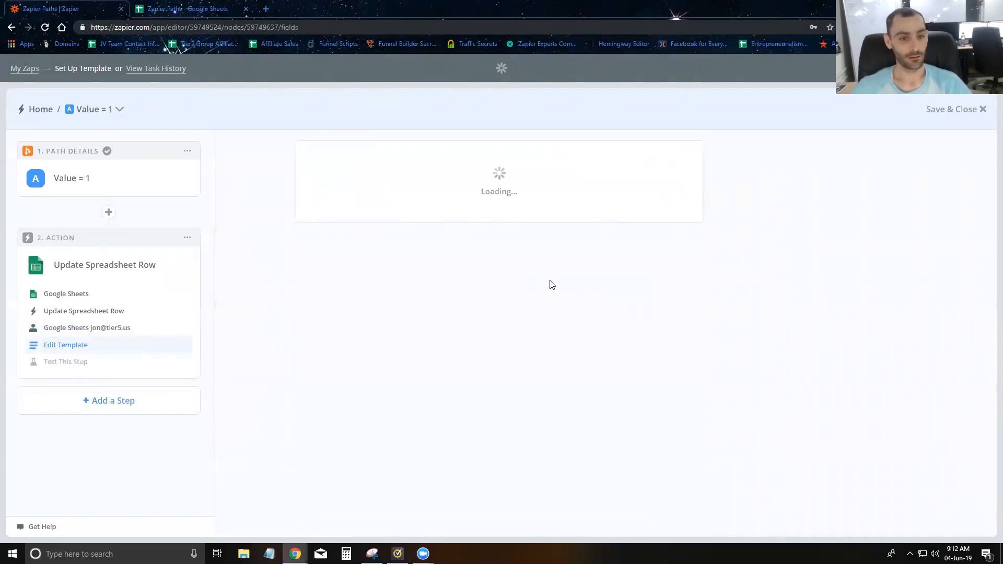
# Send the test update to Google Sheets, check the row in the Zapier Paths spreadsheet, and return to the Zap editor.
pyautogui.scroll(-5, 580, 332)
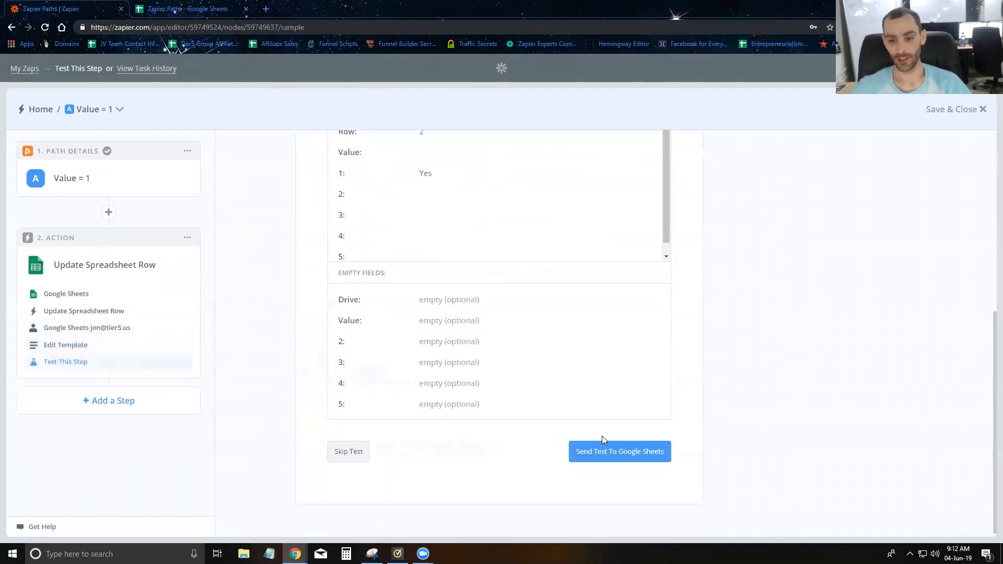
pyautogui.click(603, 456)
pyautogui.click(188, 9)
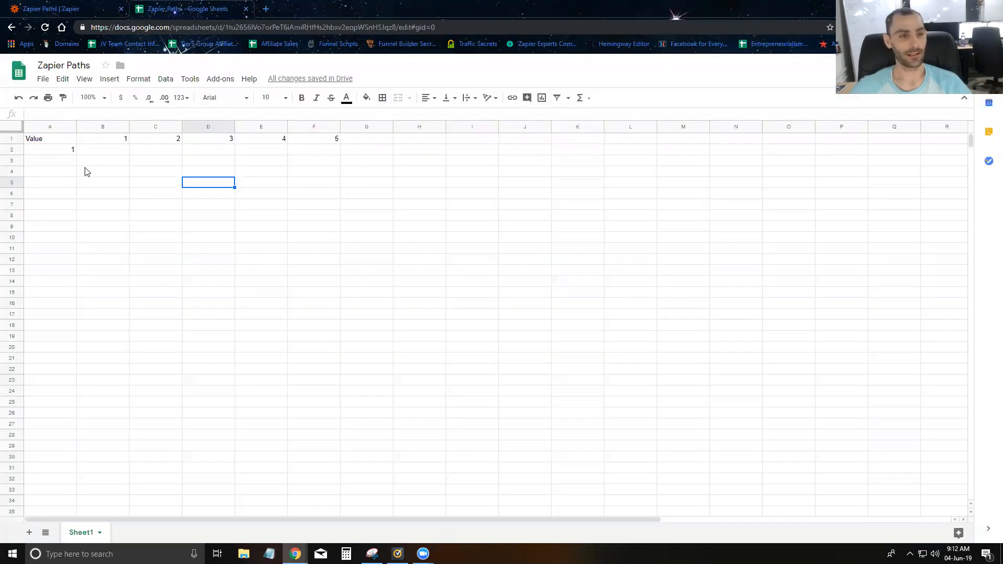
pyautogui.click(47, 7)
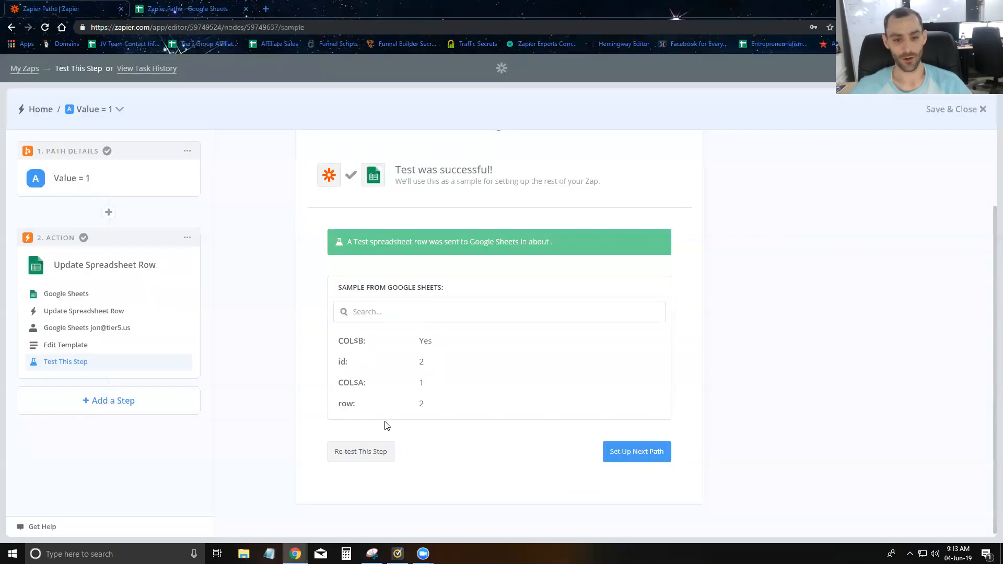
# Start setting up the next path, name it Value = 2 and continue to its rules.
pyautogui.click(609, 452)
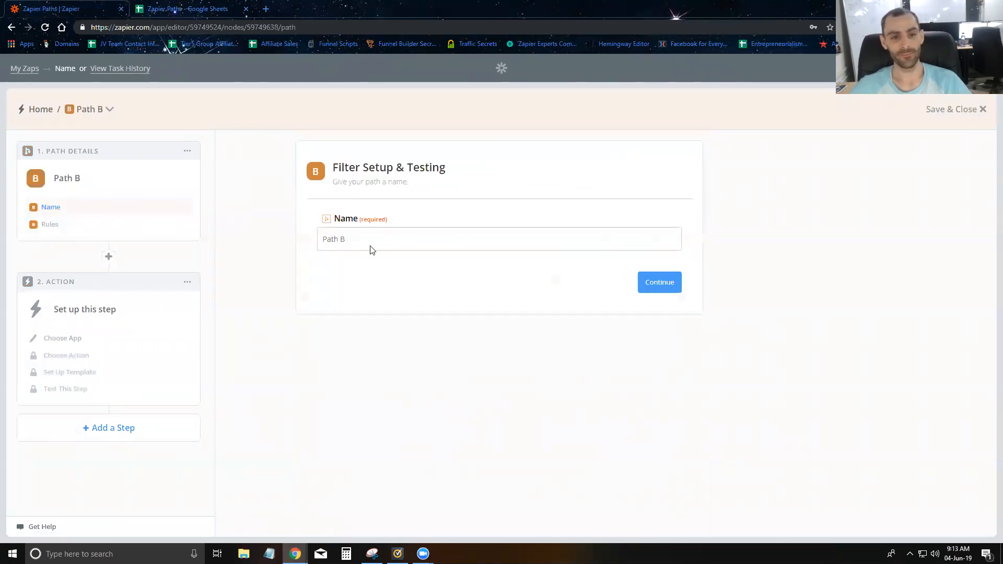
pyautogui.hotkey('ctrl', 'a')
pyautogui.write('Value -=')
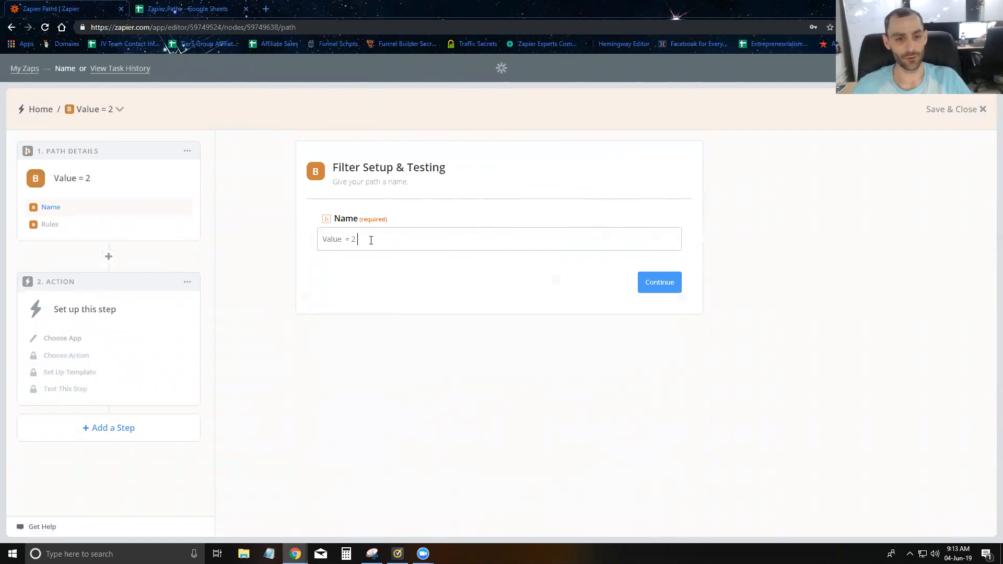
pyautogui.click(659, 283)
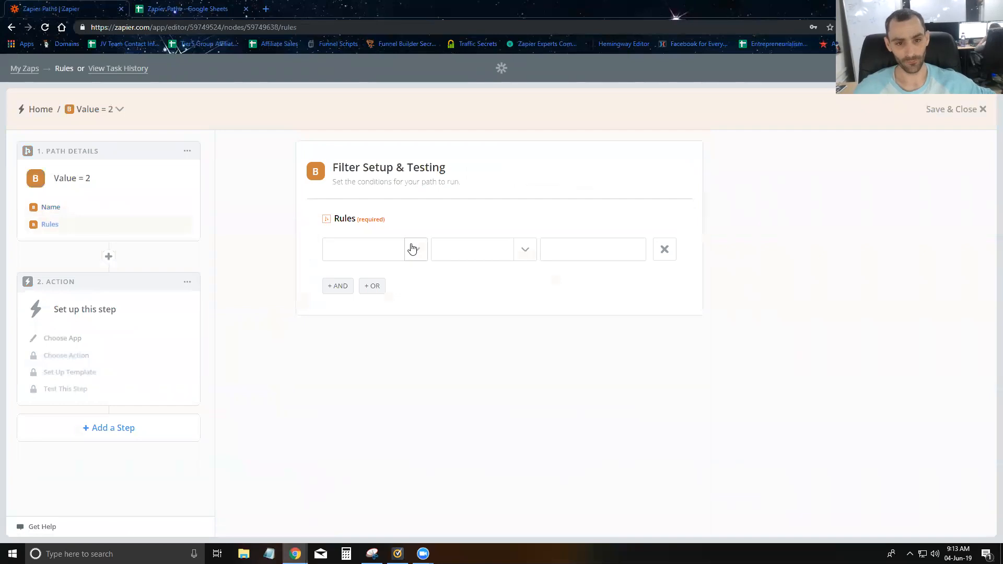
# Define the second path's rule as Value (Text) Exactly matches 2, test it and continue to the action.
pyautogui.click(410, 247)
pyautogui.click(380, 435)
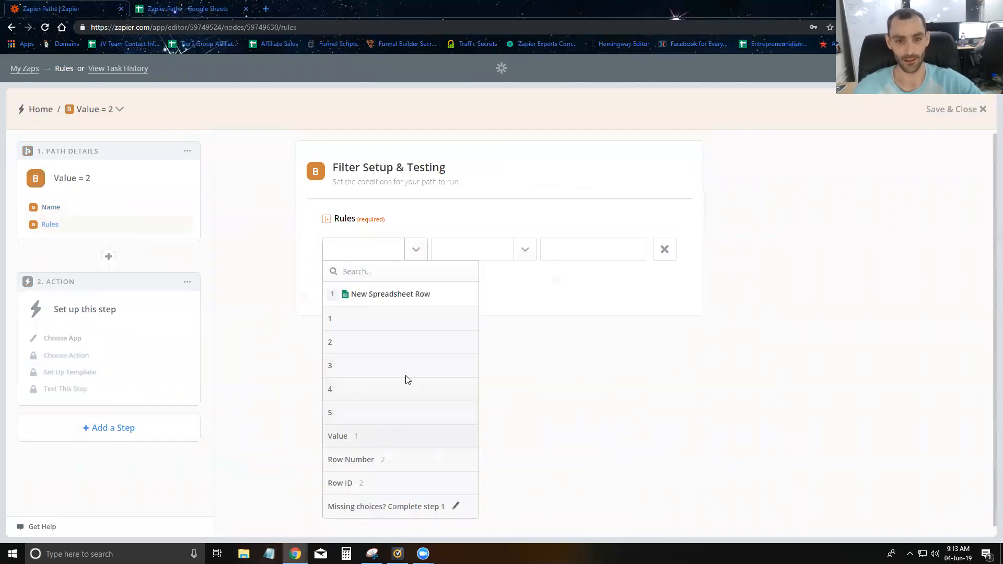
pyautogui.click(513, 255)
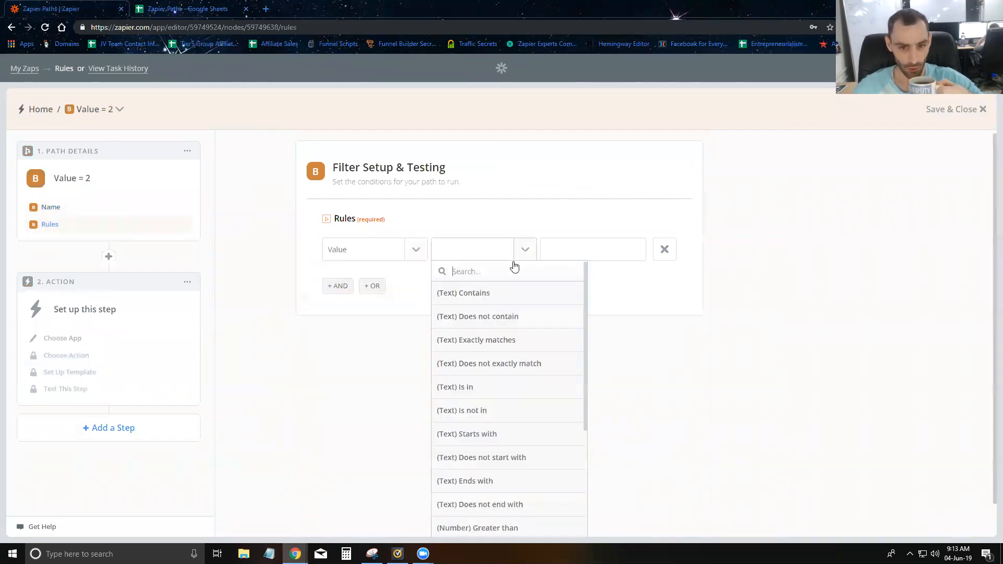
pyautogui.click(490, 342)
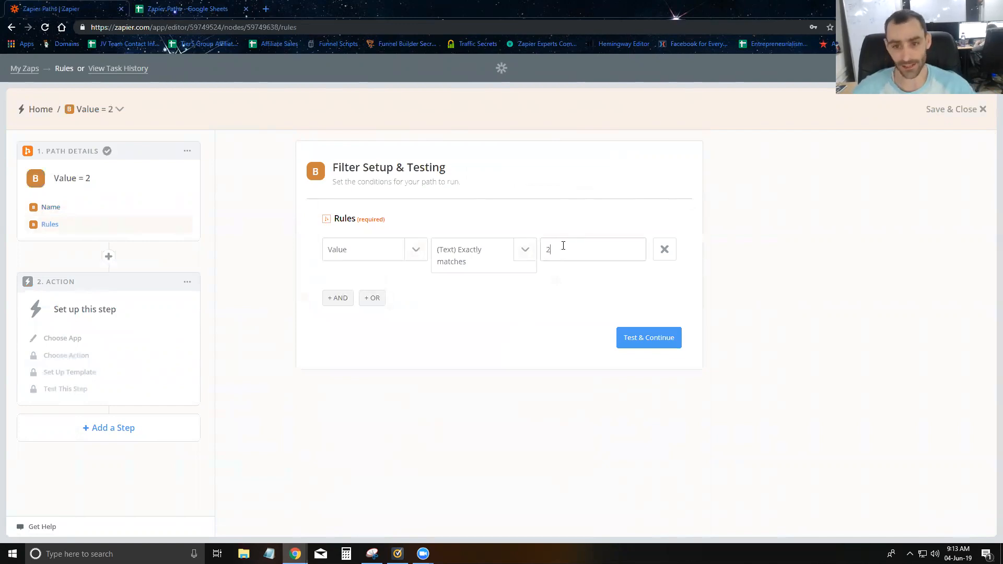
pyautogui.click(636, 344)
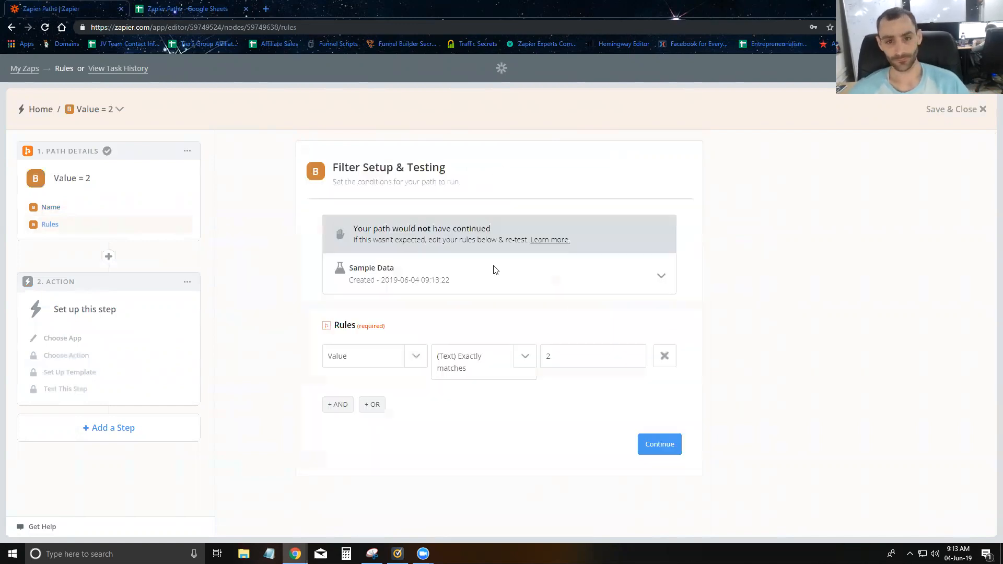
pyautogui.click(658, 443)
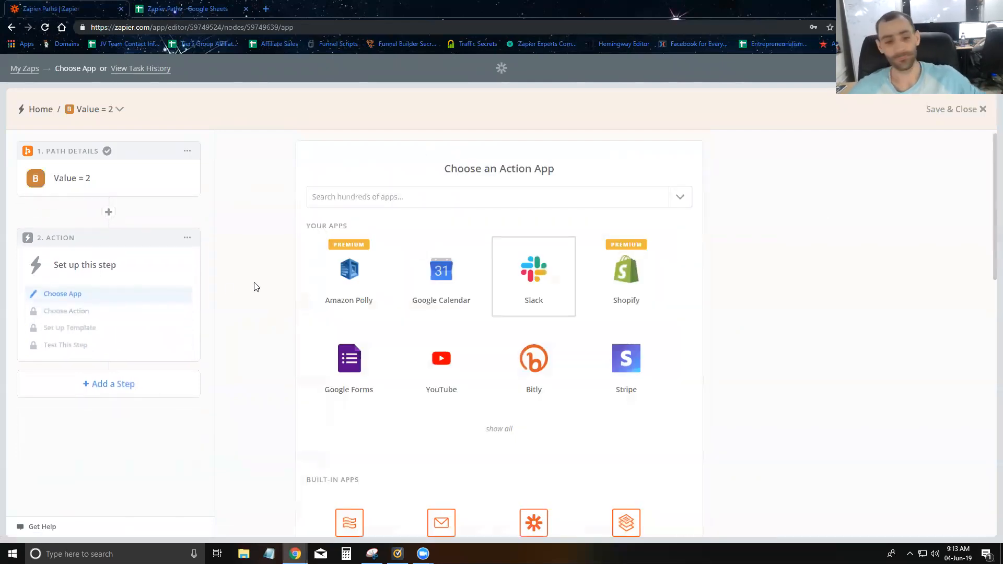
# Set the second path's action to Google Sheets Update Spreadsheet Row and continue with the connected account.
pyautogui.click(382, 200)
pyautogui.click(385, 224)
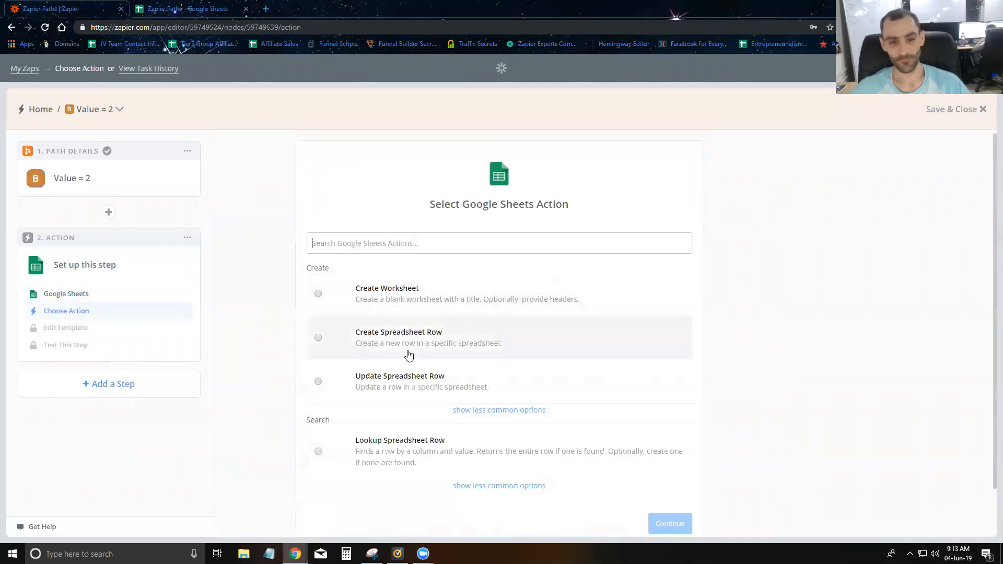
pyautogui.click(416, 383)
pyautogui.scroll(-1, 522, 417)
pyautogui.click(657, 473)
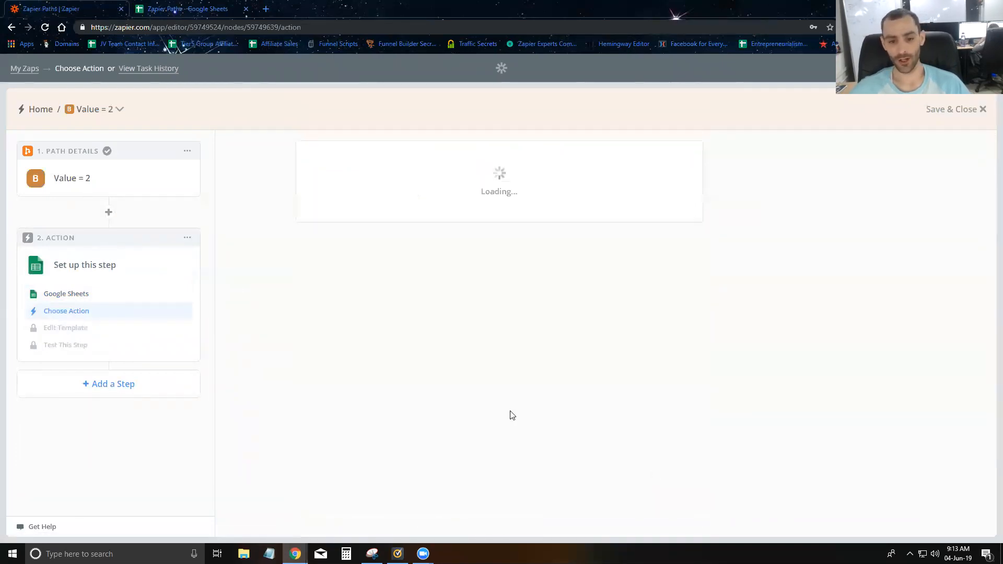
pyautogui.scroll(-4, 522, 313)
pyautogui.scroll(2, 470, 261)
pyautogui.scroll(-12, 575, 365)
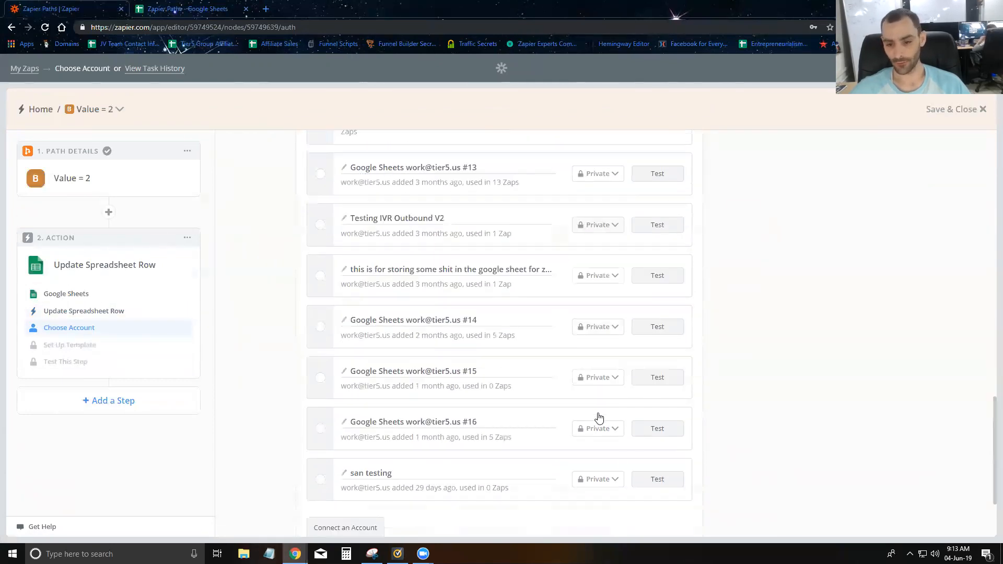
pyautogui.click(640, 476)
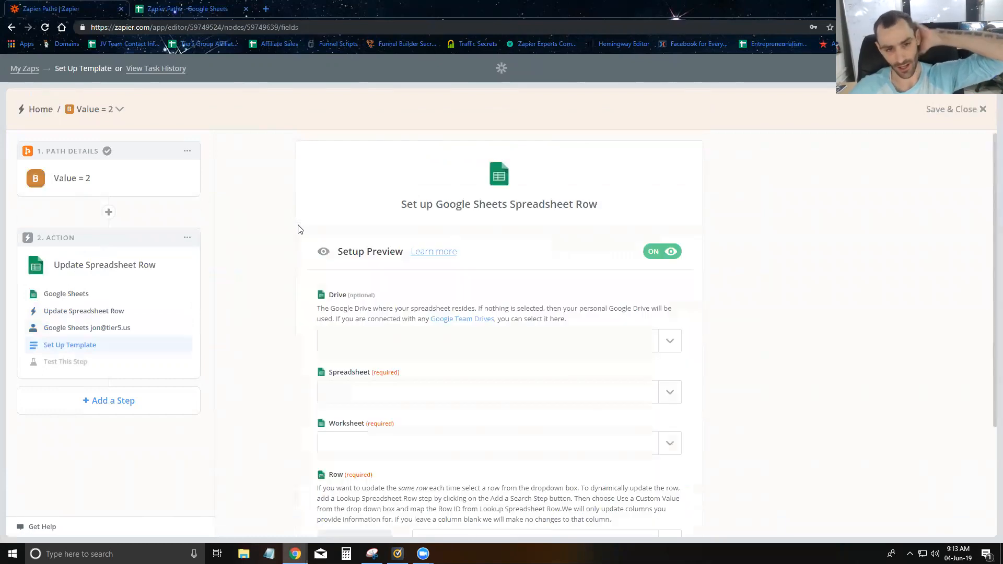
# Set the second path's update action to My Google Drive, the Zapier Paths spreadsheet and the Sheet1 worksheet.
pyautogui.click(459, 345)
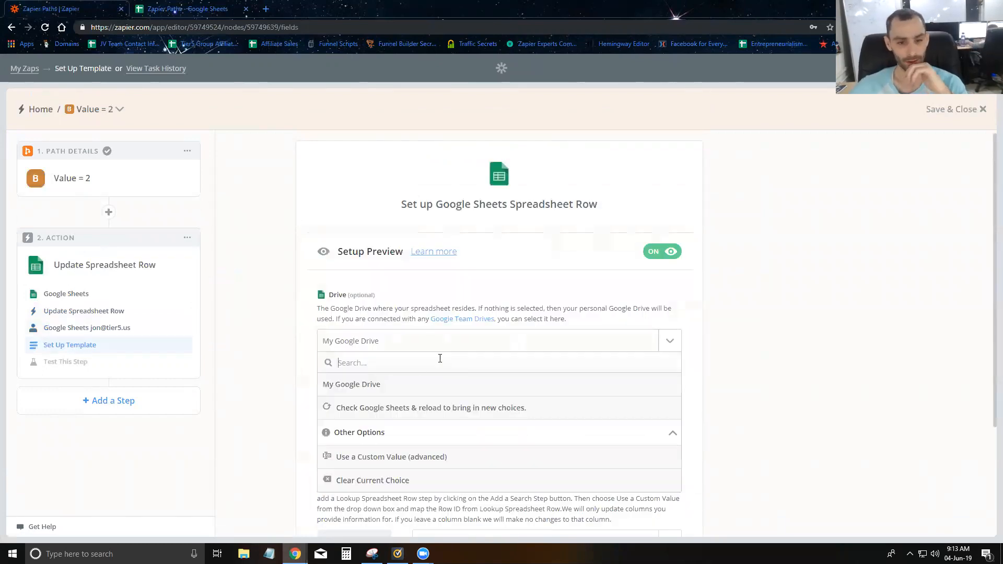
pyautogui.click(419, 385)
pyautogui.scroll(-3, 512, 297)
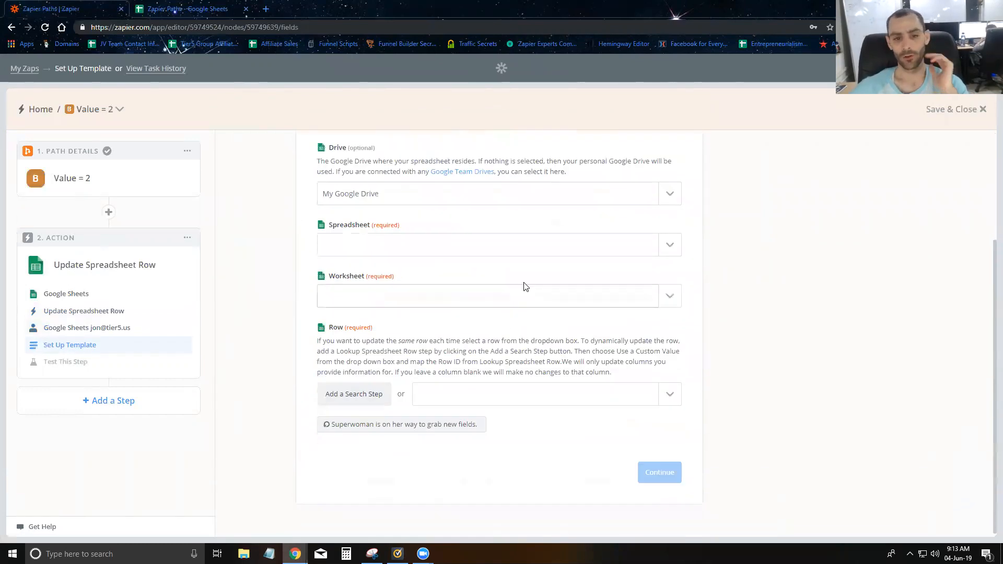
pyautogui.click(515, 246)
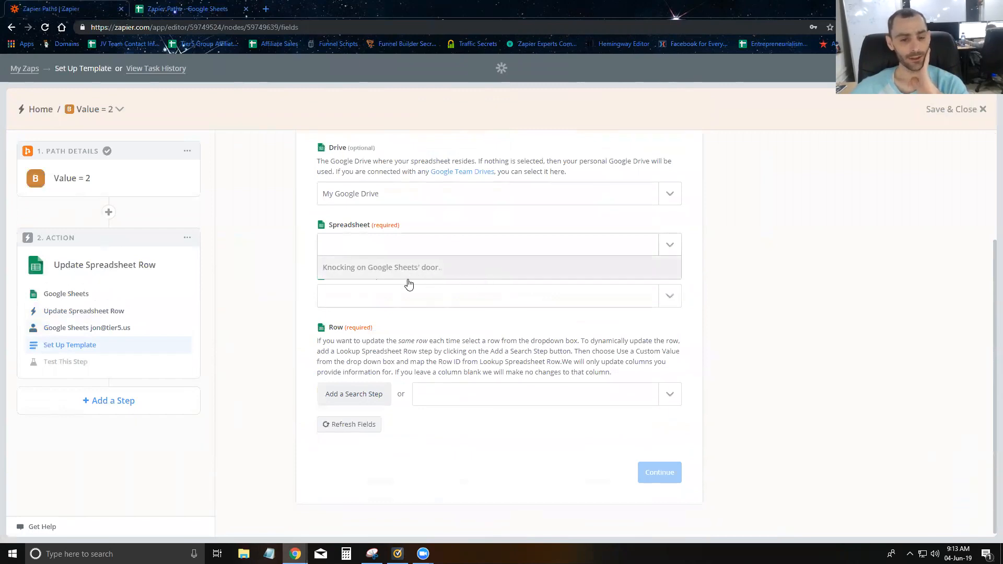
pyautogui.click(377, 289)
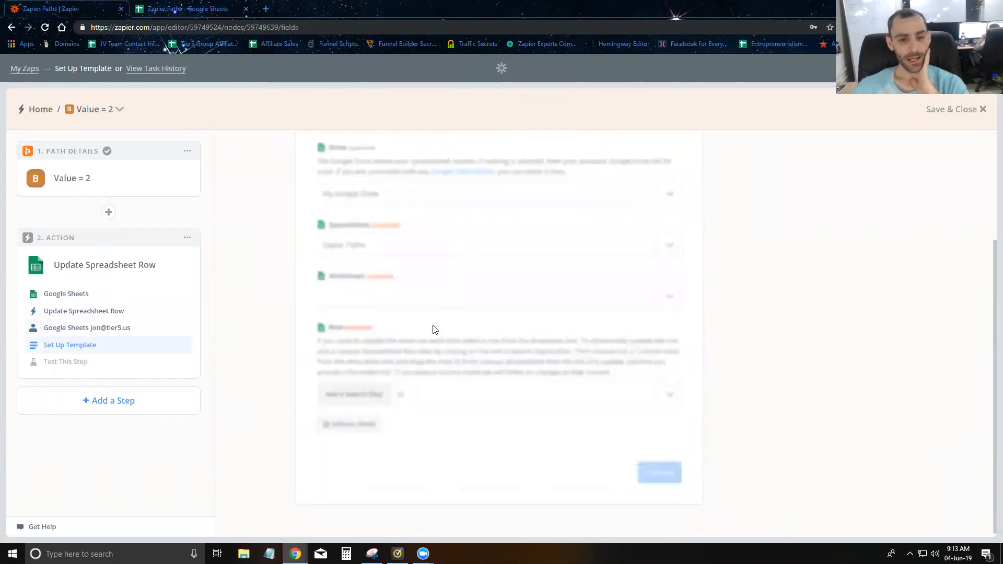
pyautogui.click(433, 297)
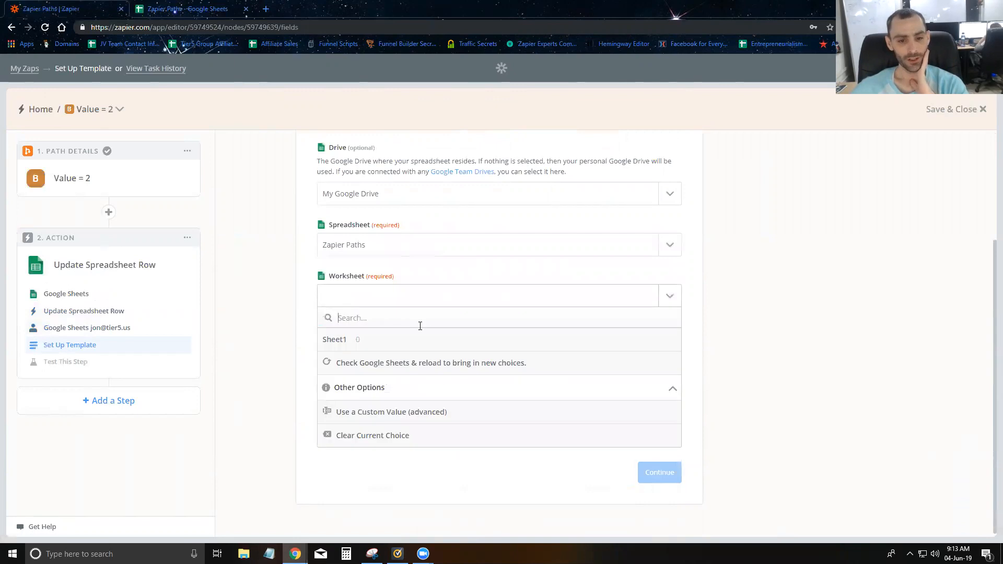
pyautogui.click(422, 337)
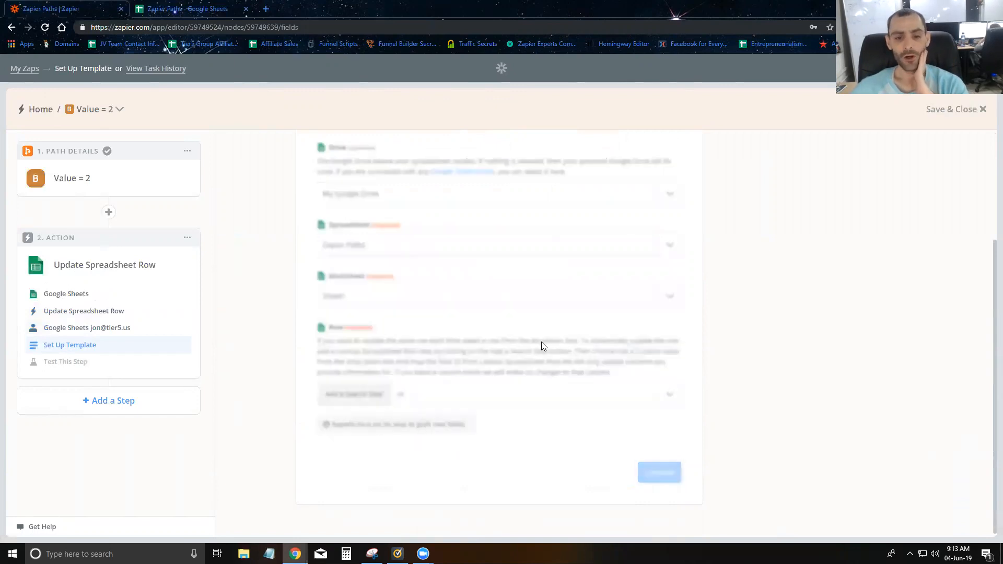
# Set the second path's row to a custom value mapped to the Row ID from the New Spreadsheet Row trigger.
pyautogui.scroll(-3, 591, 279)
pyautogui.click(669, 238)
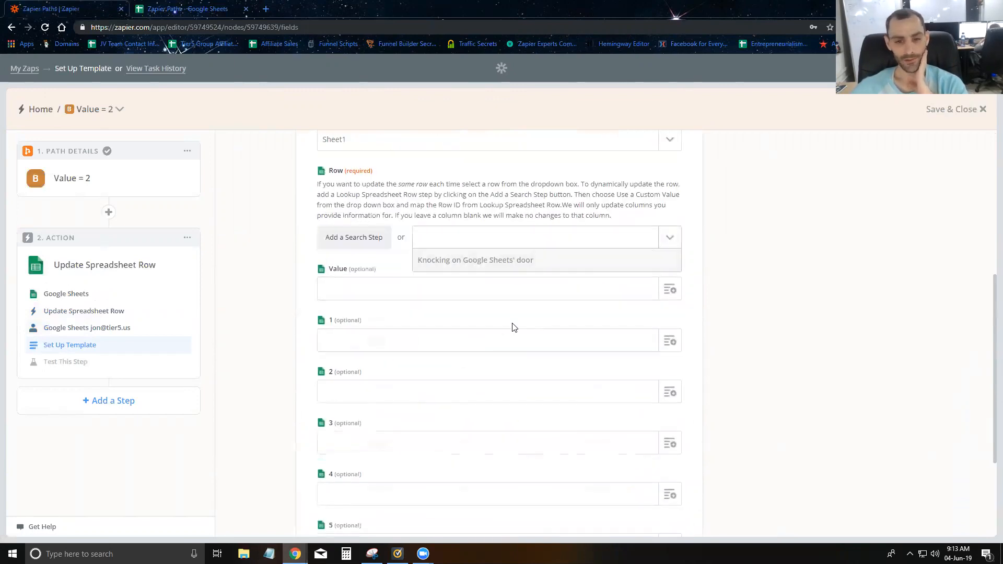
pyautogui.click(464, 354)
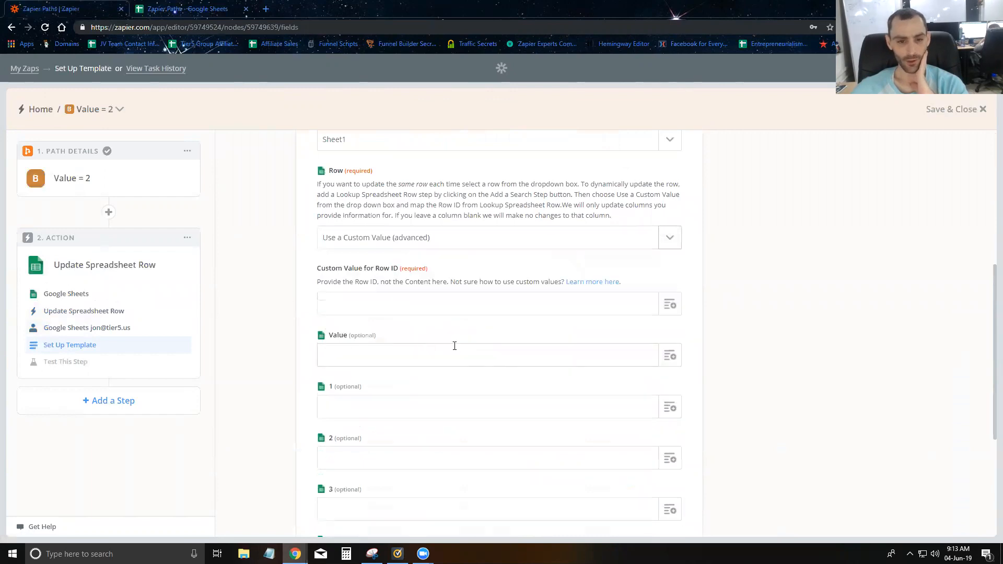
pyautogui.click(669, 304)
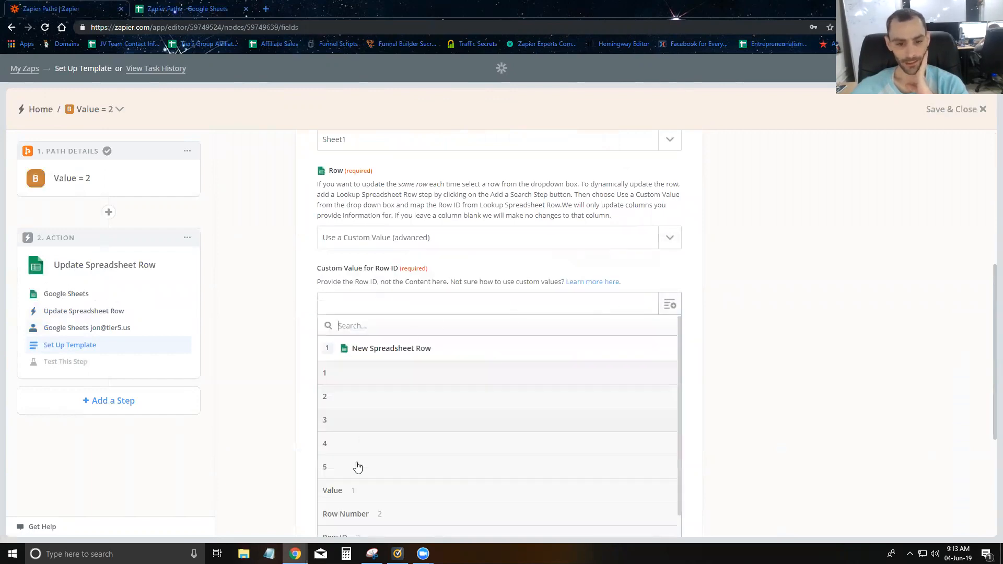
pyautogui.scroll(-1, 385, 503)
pyautogui.click(387, 507)
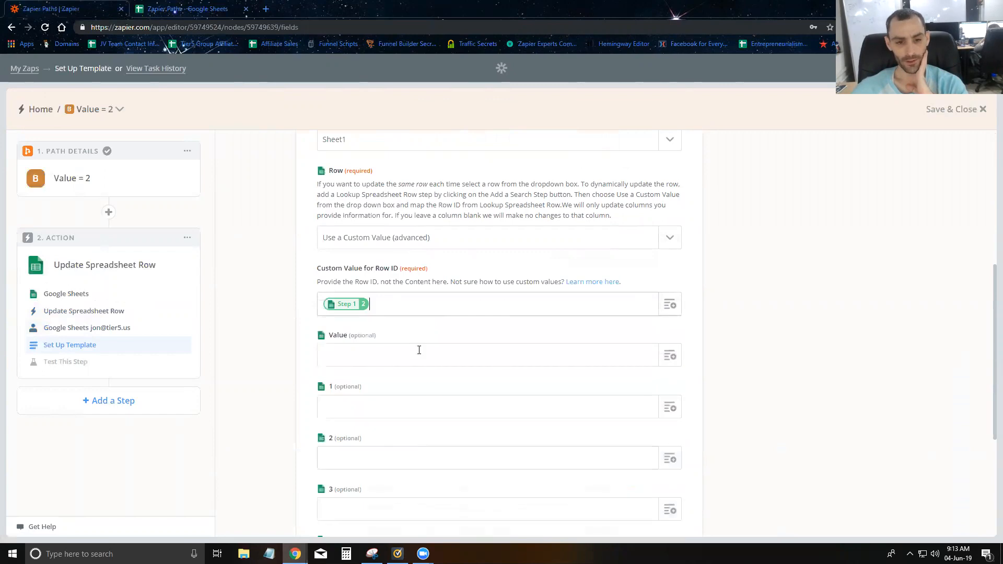
# Fill column 2 of the second path's update with Yes and send the test to Google Sheets.
pyautogui.scroll(-1, 562, 378)
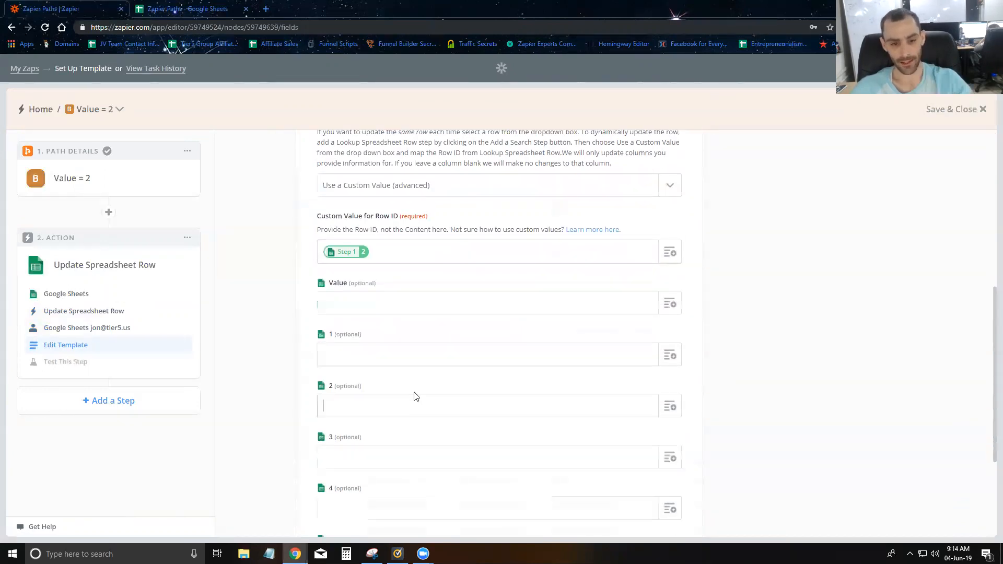
pyautogui.click(414, 395)
pyautogui.write('Yes')
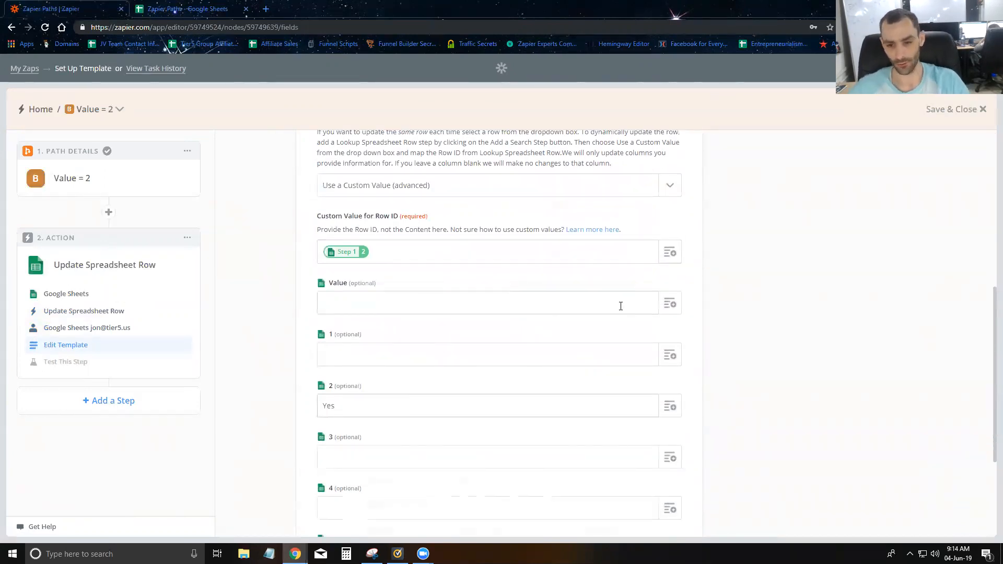
pyautogui.scroll(-3, 651, 457)
pyautogui.click(660, 473)
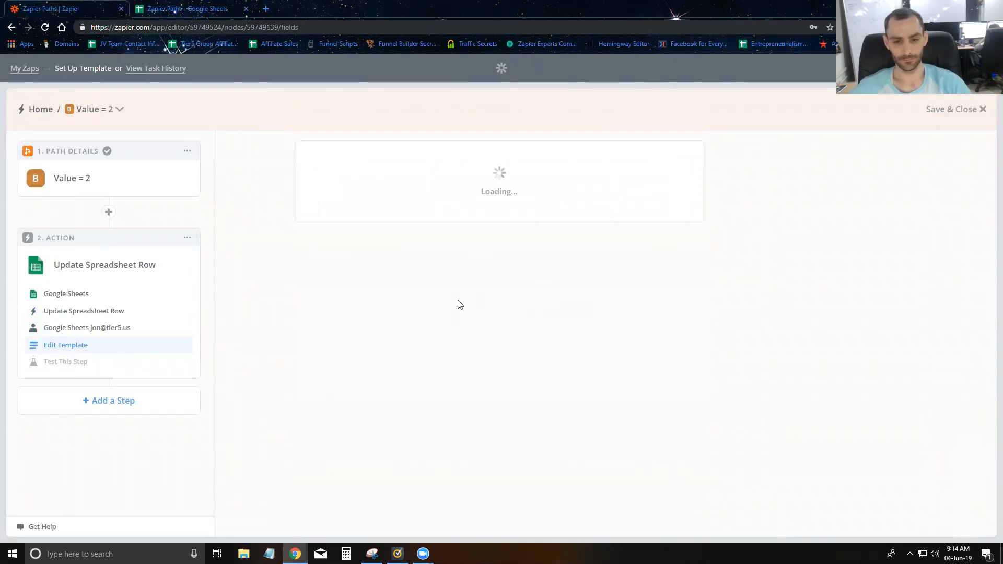
pyautogui.scroll(-7, 580, 361)
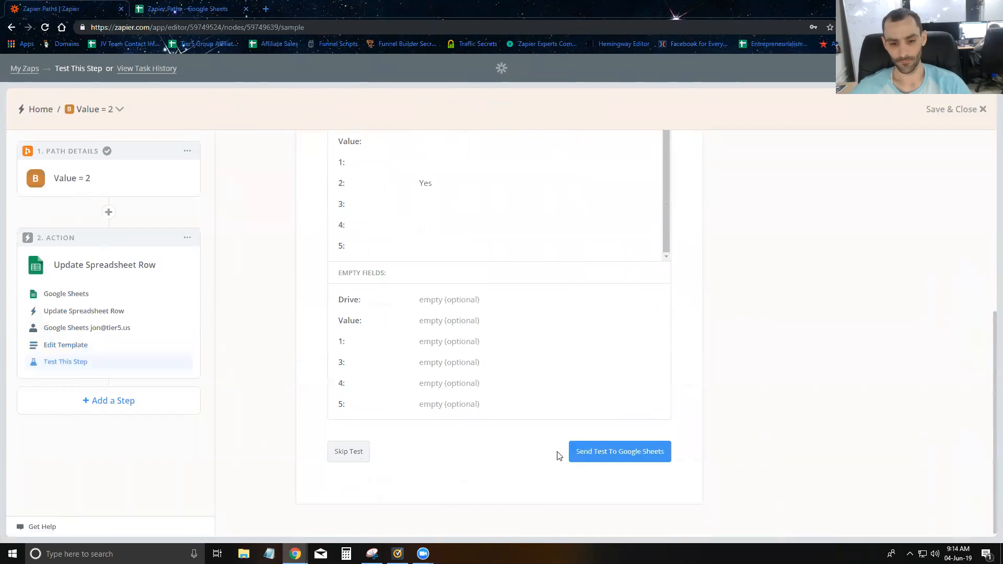
pyautogui.click(604, 453)
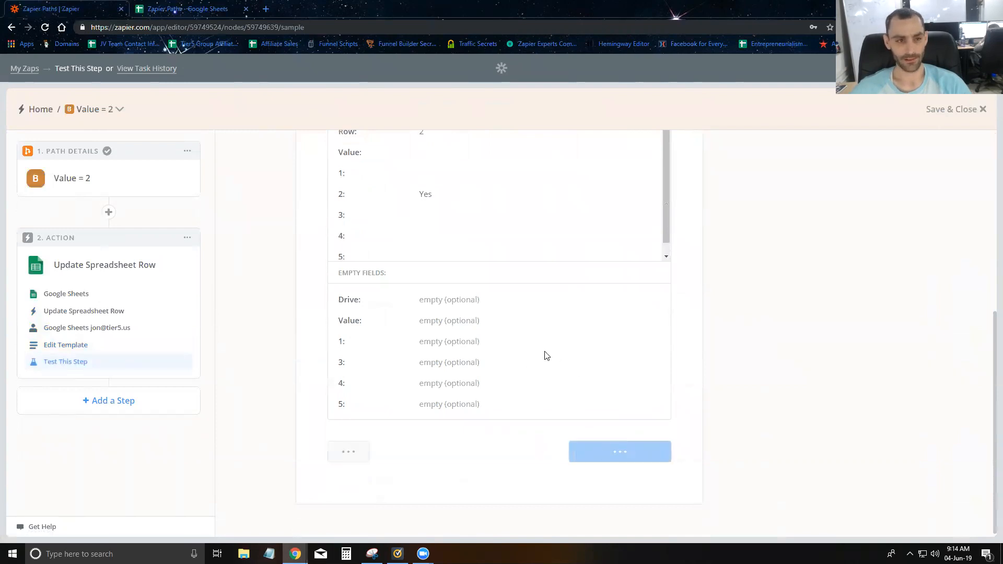
# Switch to the Zapier Paths spreadsheet and clear the test entry from cell C2.
pyautogui.click(190, 7)
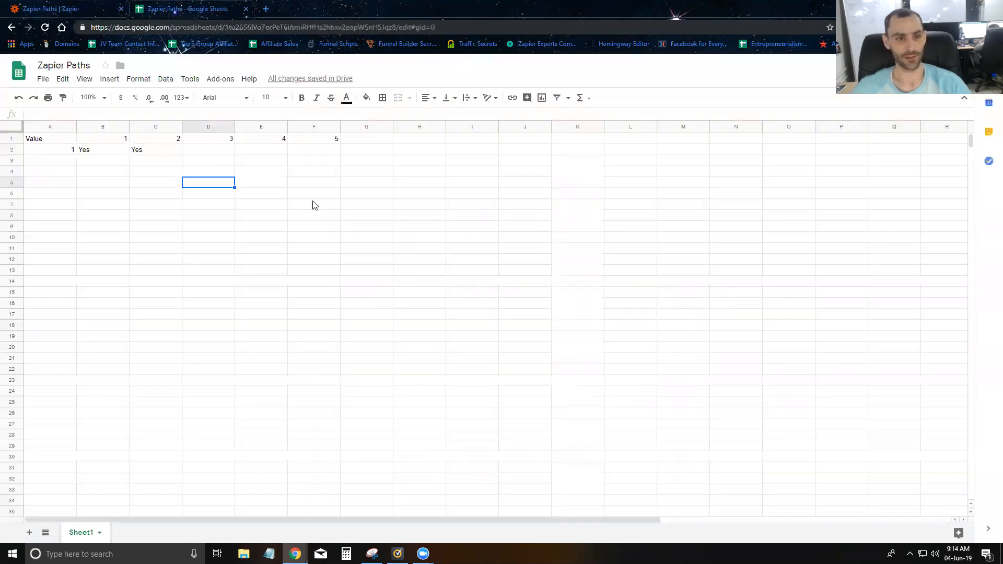
pyautogui.click(153, 155)
pyautogui.click(204, 247)
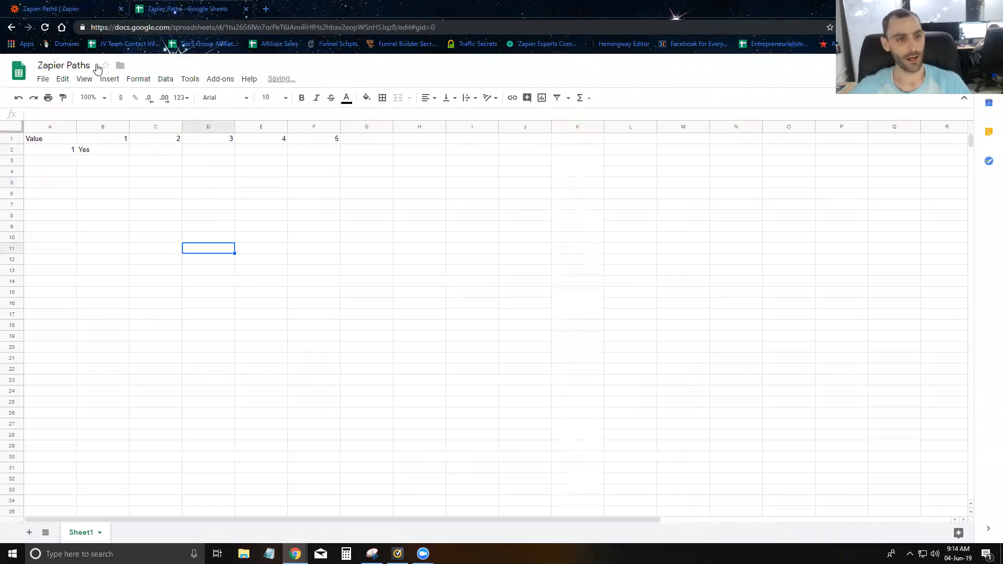
# Return to the Zap editor, finish the second path and add a third path to the Paths step.
pyautogui.click(58, 9)
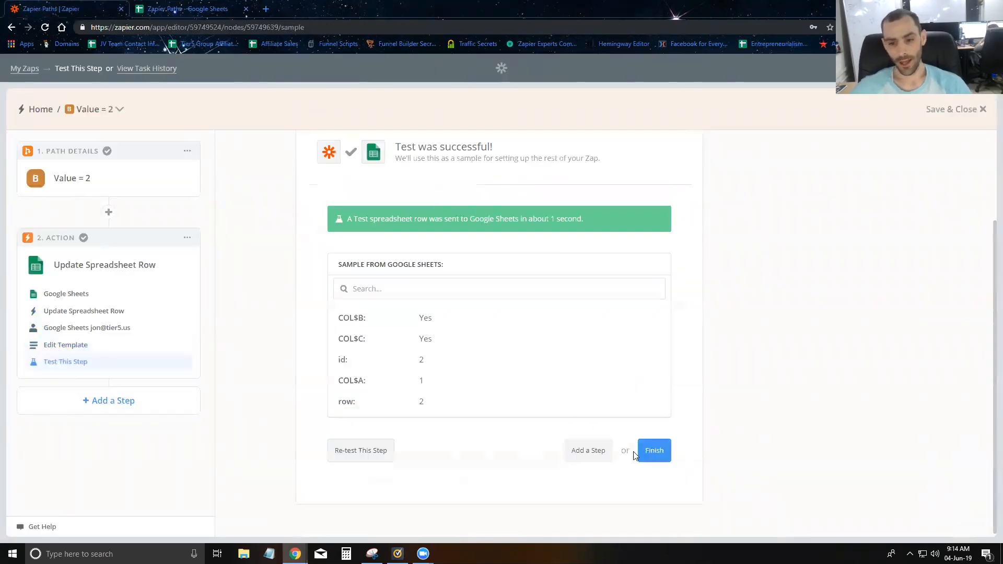
pyautogui.click(654, 451)
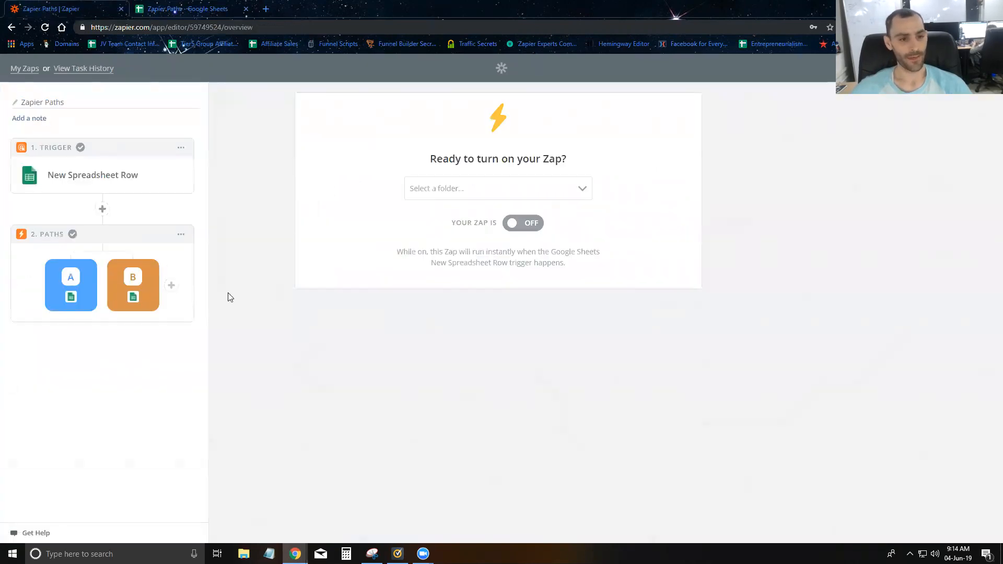
pyautogui.click(172, 287)
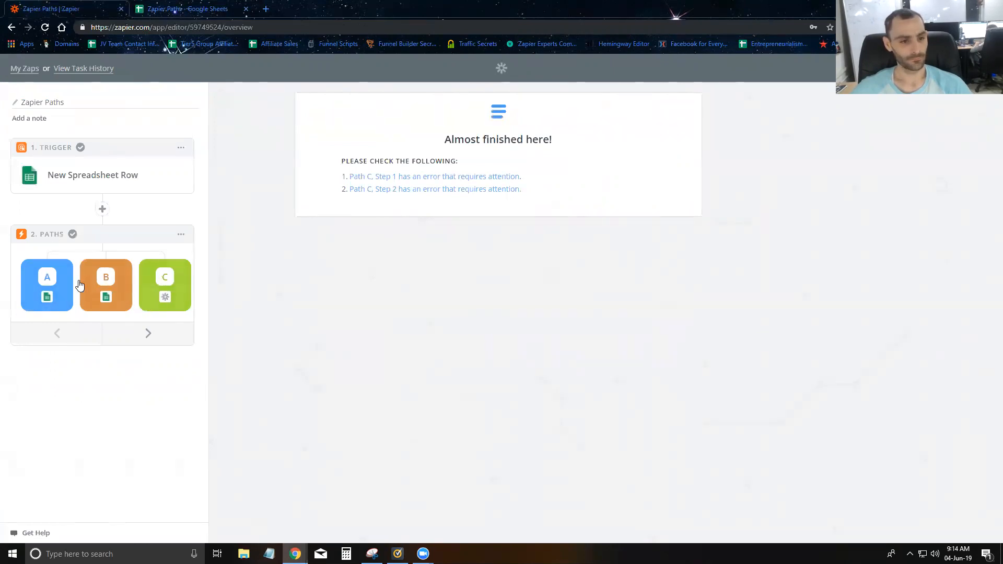
pyautogui.click(49, 282)
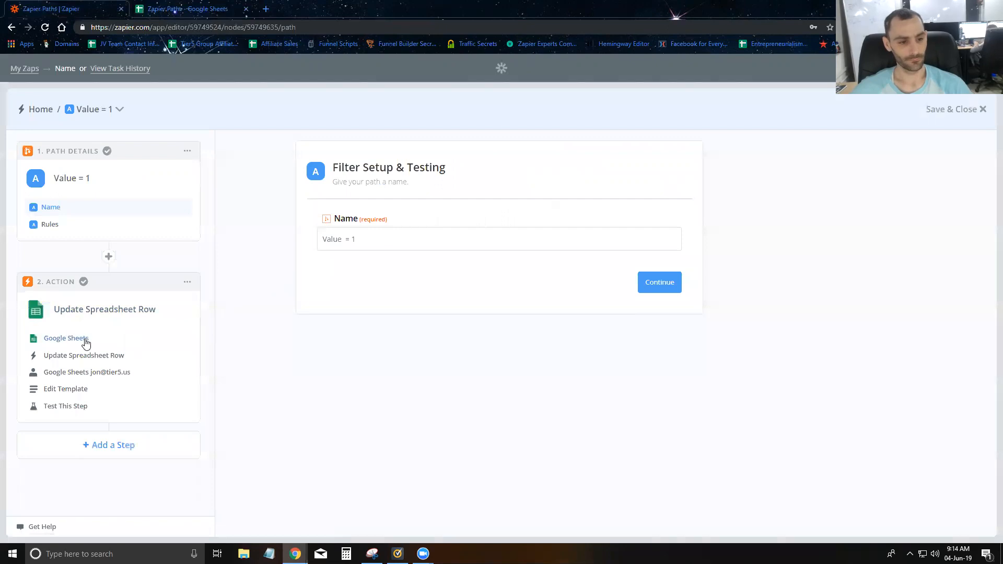
pyautogui.click(38, 114)
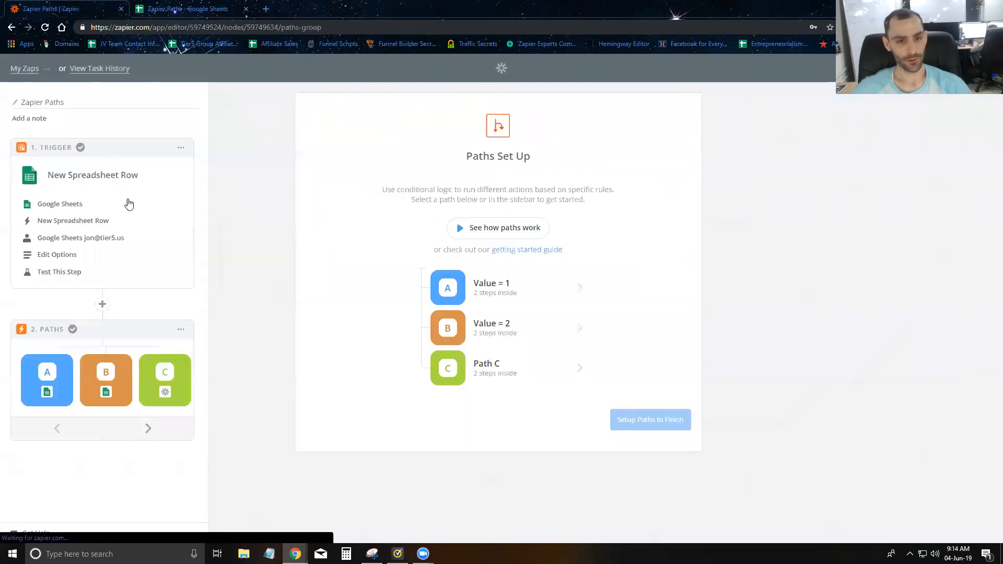
# Open Path C, name it Value = 3 and continue to its rules.
pyautogui.click(168, 374)
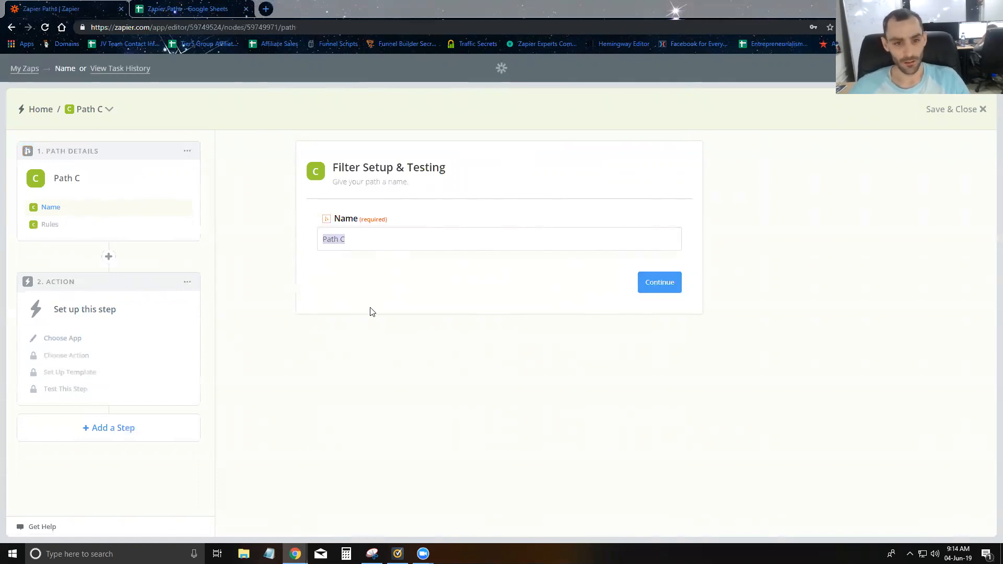
pyautogui.doubleClick(382, 242)
pyautogui.hotkey('ctrl', 'a')
pyautogui.write('Value =')
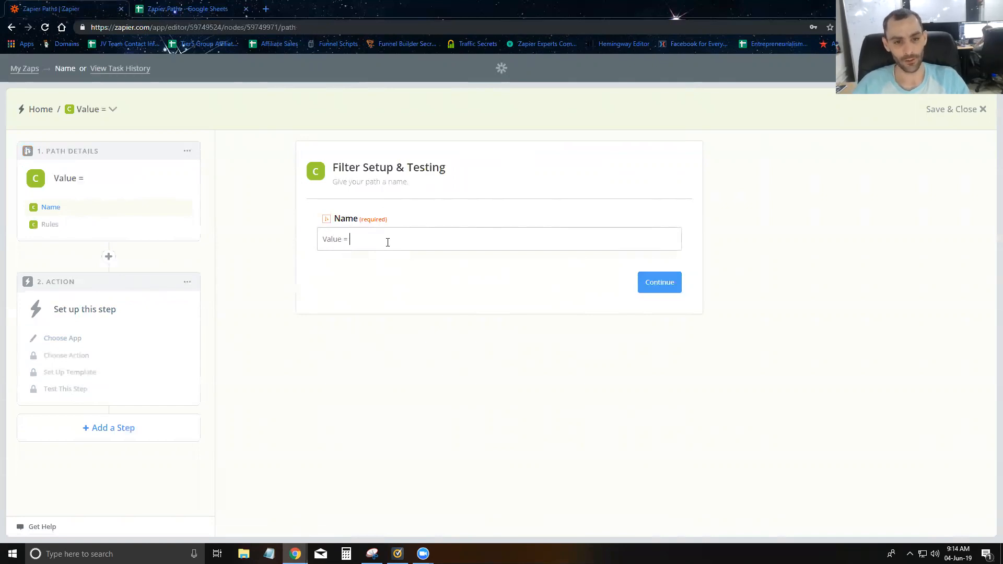
pyautogui.click(660, 282)
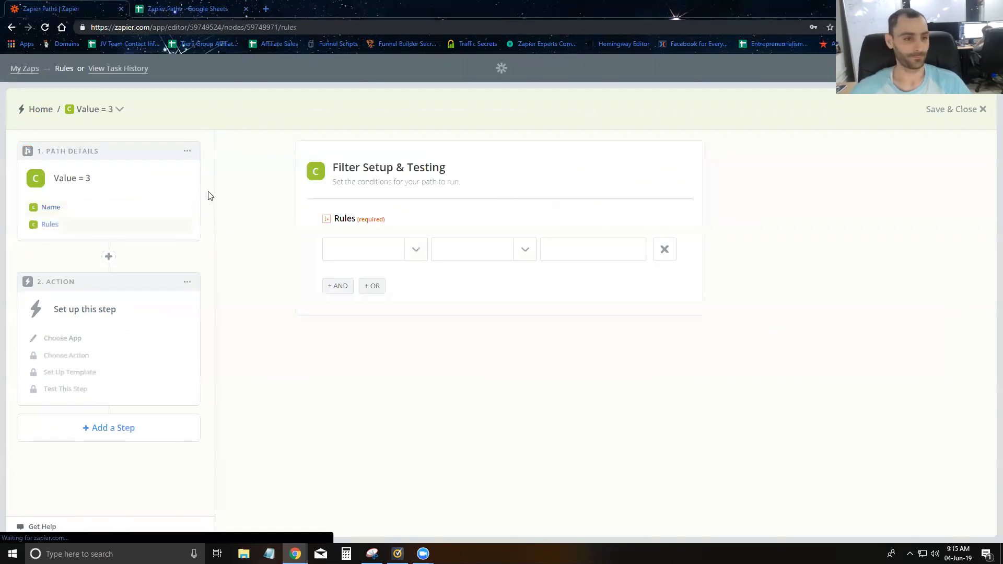
# Define the third path's rule as Value (Text) Exactly matches 3, test it and continue to the action.
pyautogui.click(398, 250)
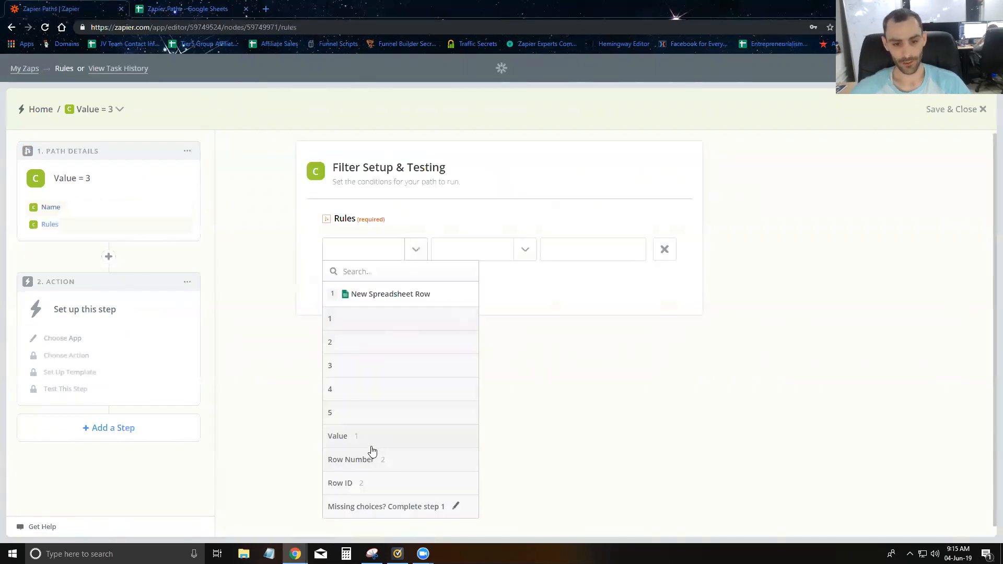
pyautogui.click(397, 435)
pyautogui.click(516, 256)
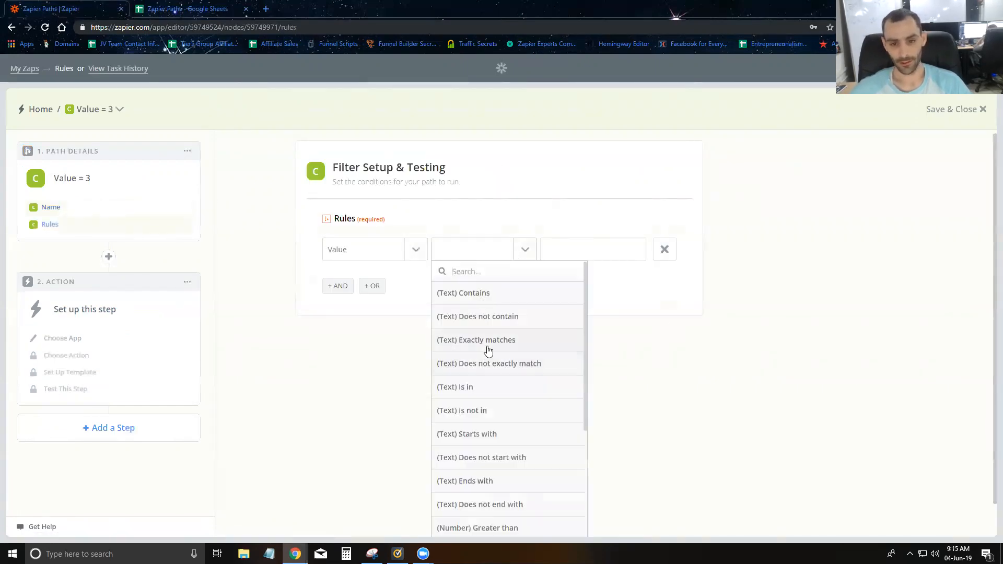
pyautogui.click(488, 342)
pyautogui.click(561, 248)
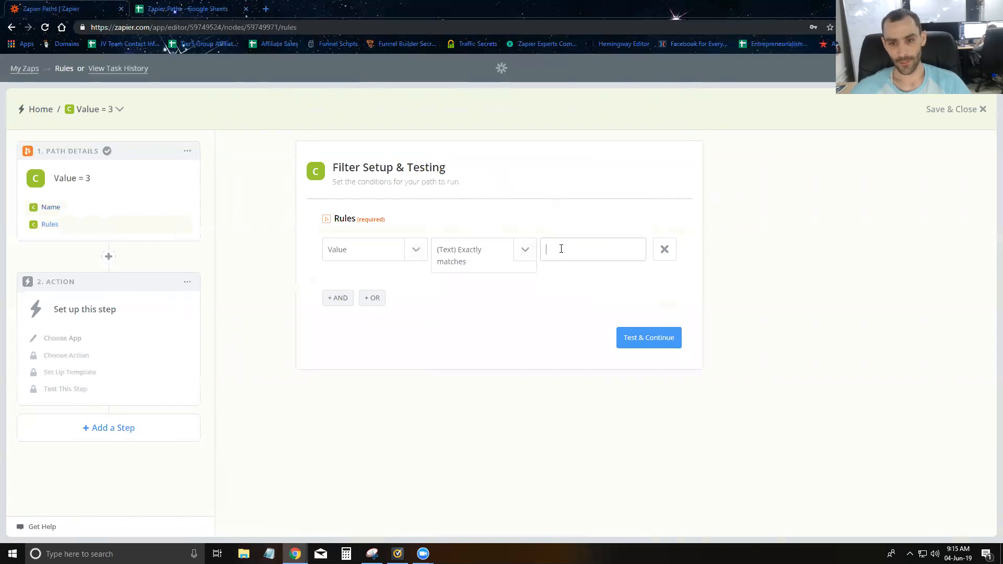
pyautogui.click(661, 339)
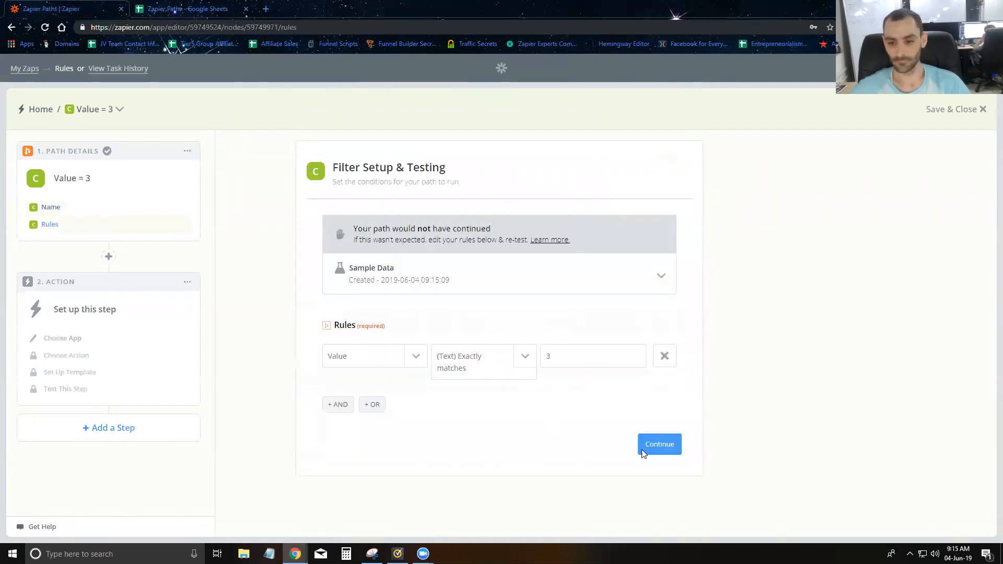
pyautogui.click(645, 448)
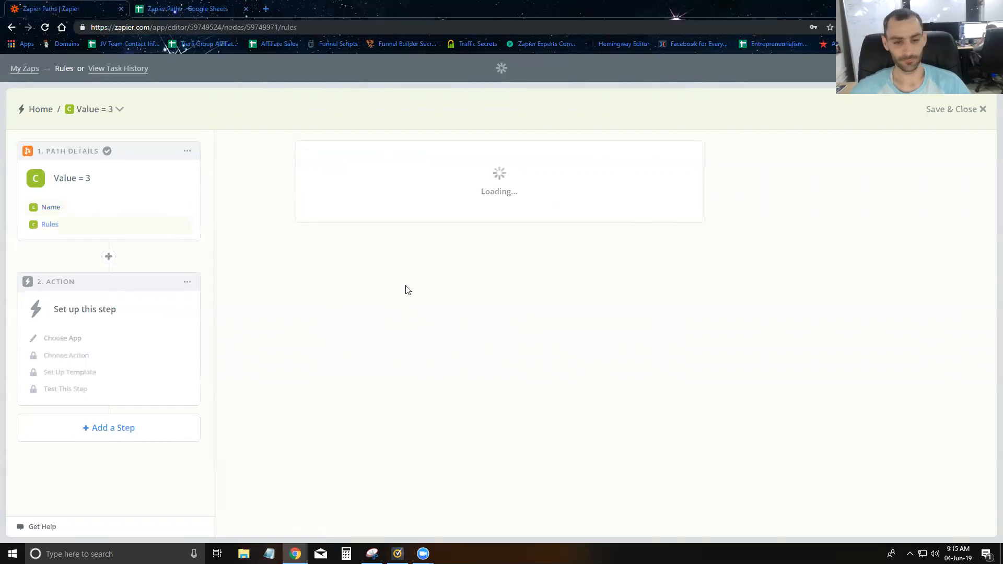
# Set the third path's action to Google Sheets Update Spreadsheet Row and continue to the account choice.
pyautogui.click(391, 194)
pyautogui.click(369, 233)
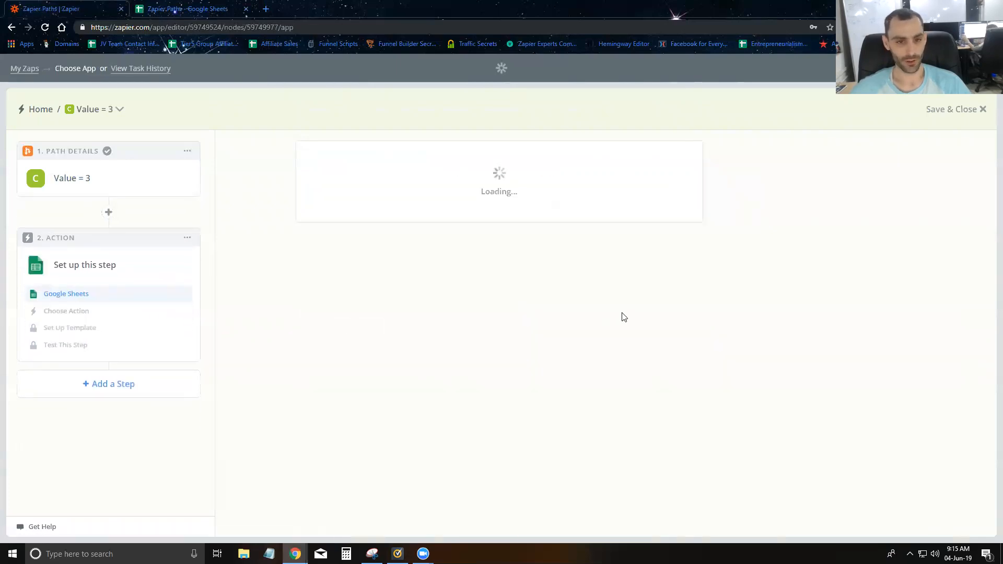
pyautogui.click(391, 381)
pyautogui.click(671, 477)
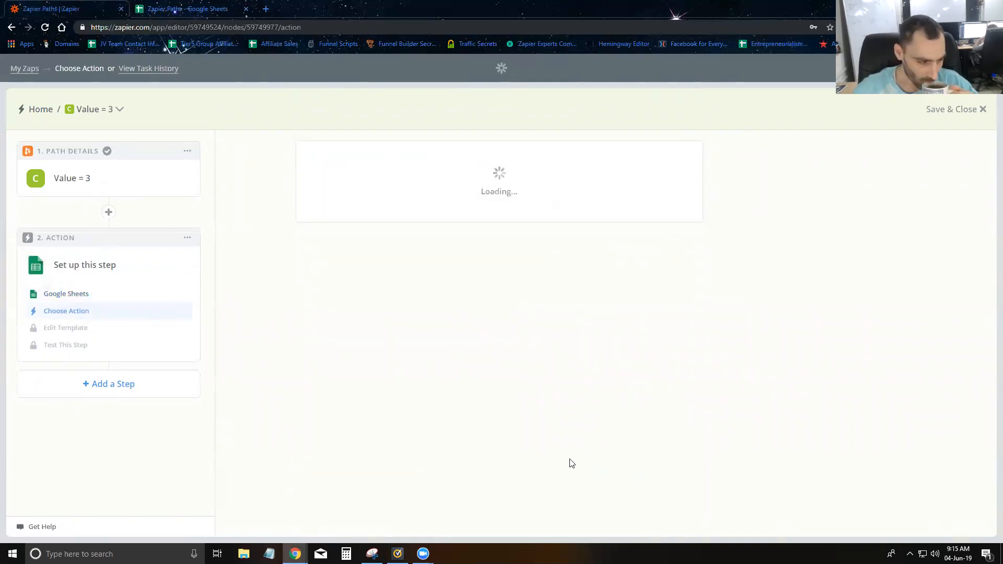
# Keep the preselected Google Sheets account for the third path's action and continue to the template setup.
pyautogui.scroll(-3, 444, 357)
pyautogui.scroll(3, 439, 351)
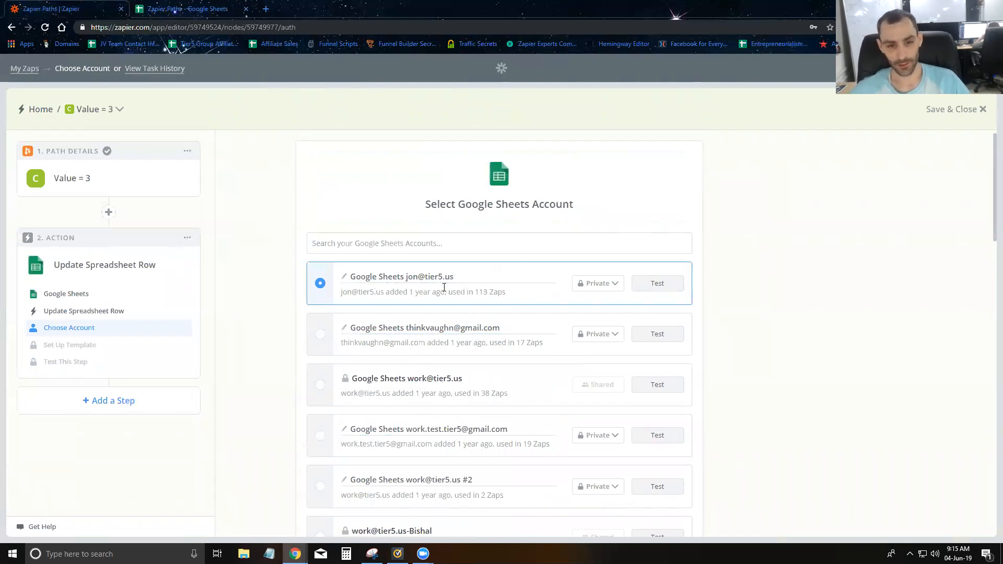
pyautogui.scroll(-4, 589, 304)
pyautogui.scroll(4, 589, 304)
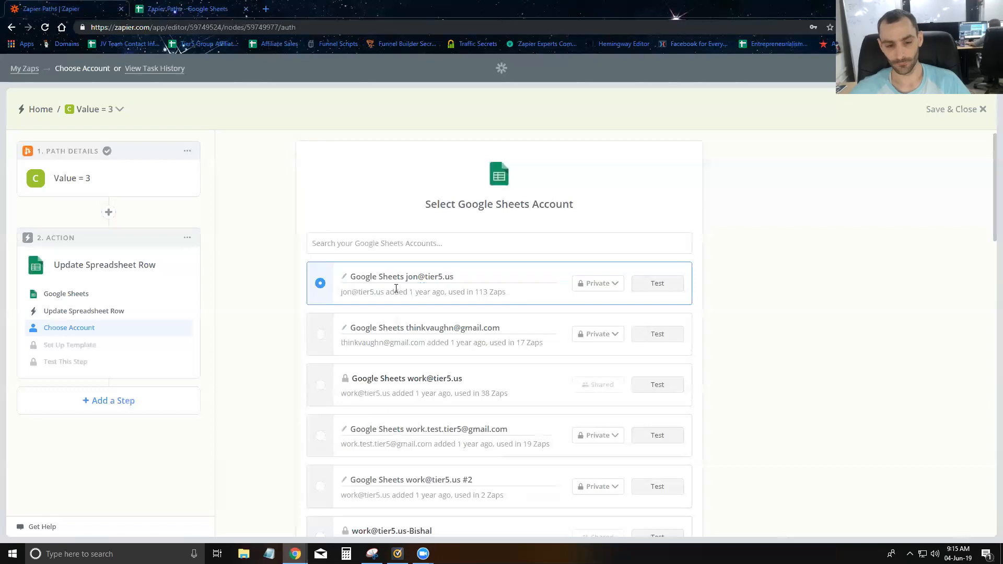
pyautogui.scroll(-15, 622, 321)
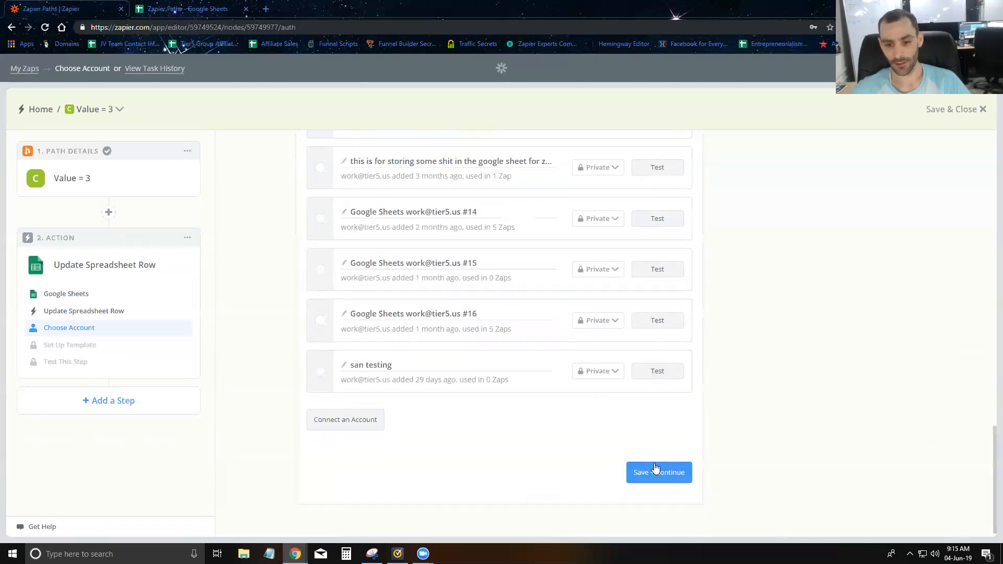
pyautogui.click(655, 470)
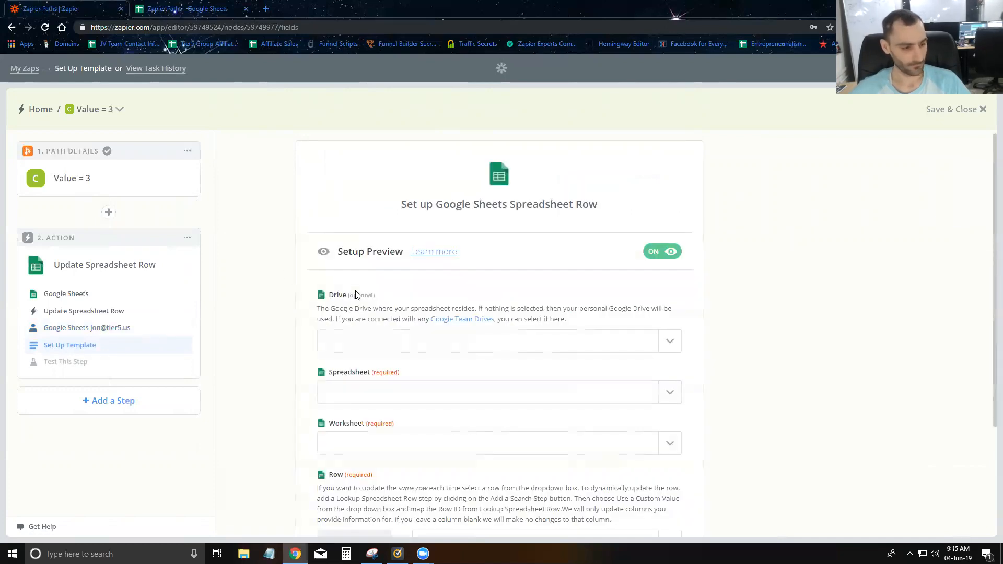
# Set the third path's update action to My Google Drive, the Zapier Paths spreadsheet and the Sheet1 worksheet.
pyautogui.scroll(-2, 398, 331)
pyautogui.click(533, 236)
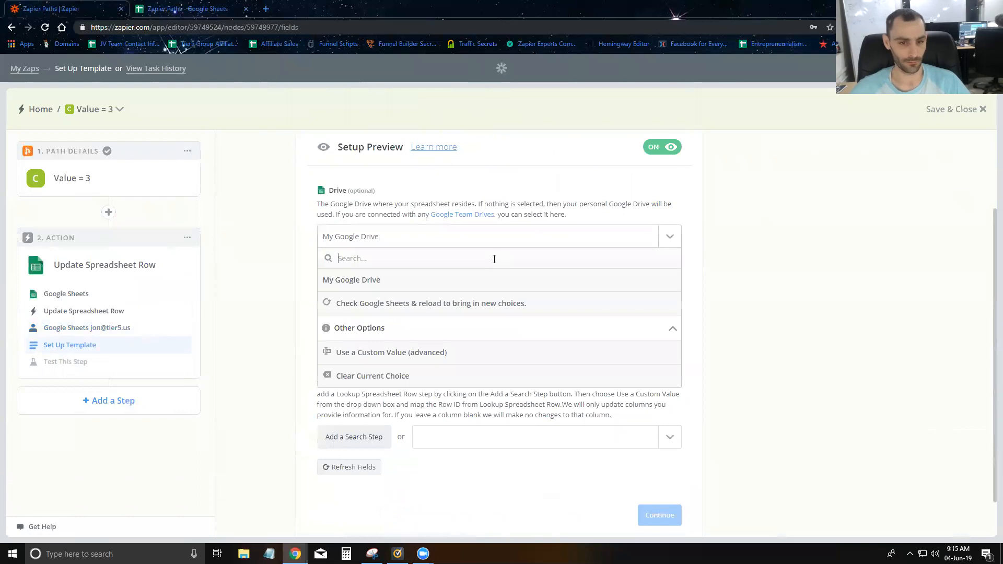
pyautogui.click(467, 289)
pyautogui.click(496, 296)
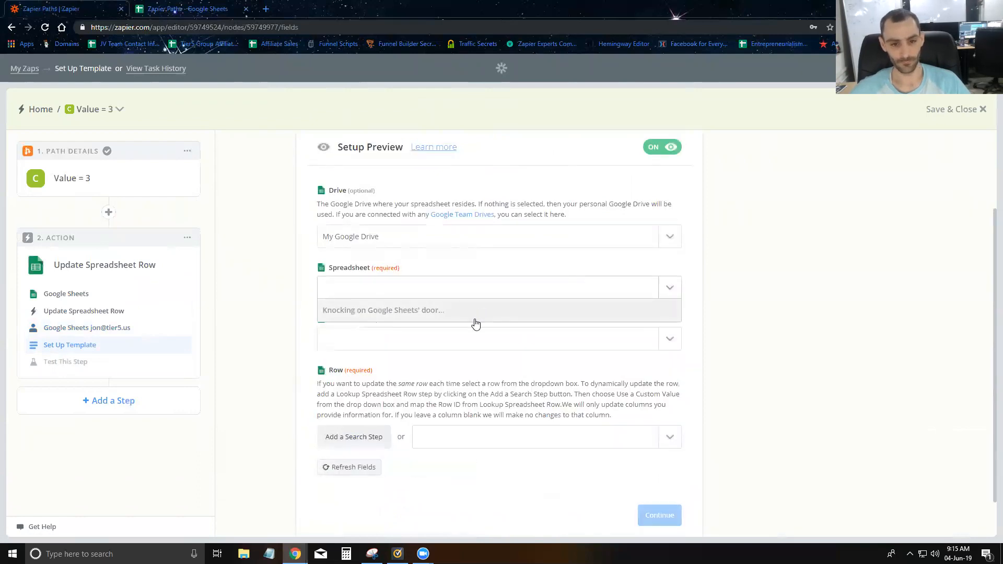
pyautogui.click(453, 334)
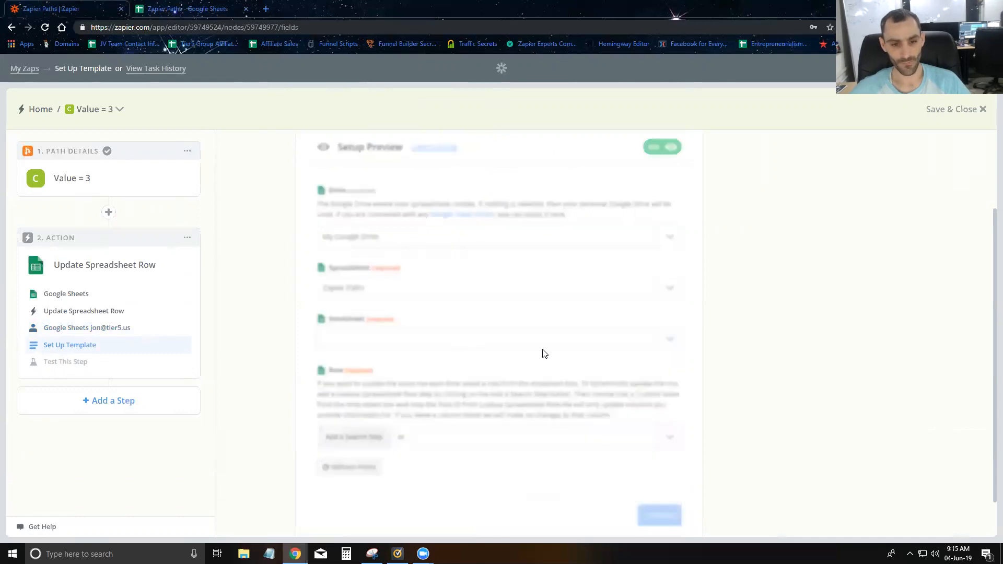
pyautogui.click(515, 346)
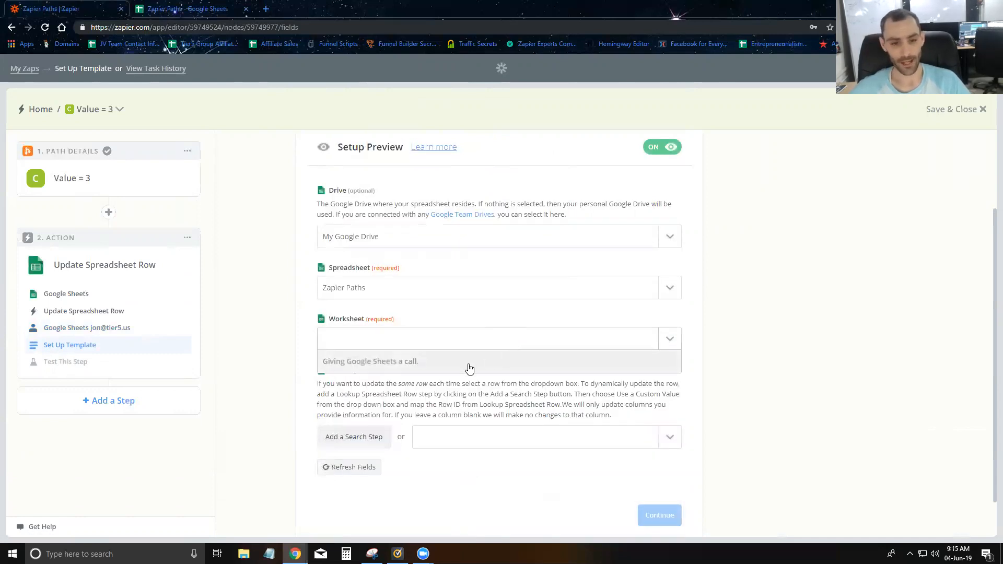
pyautogui.click(454, 384)
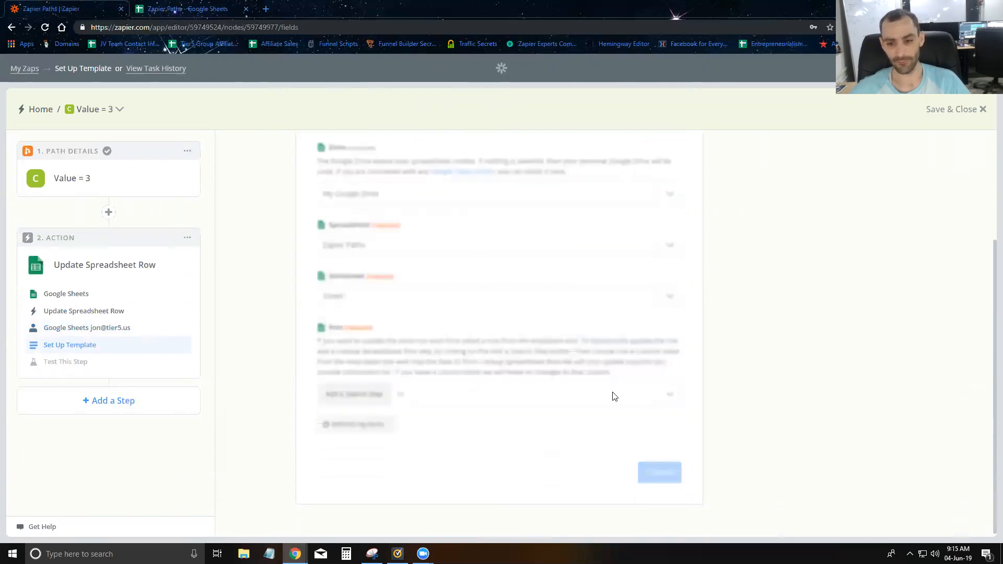
# Set the row of the third path's update action to a custom value and map it to the new spreadsheet row's Row ID.
pyautogui.scroll(-5, 637, 287)
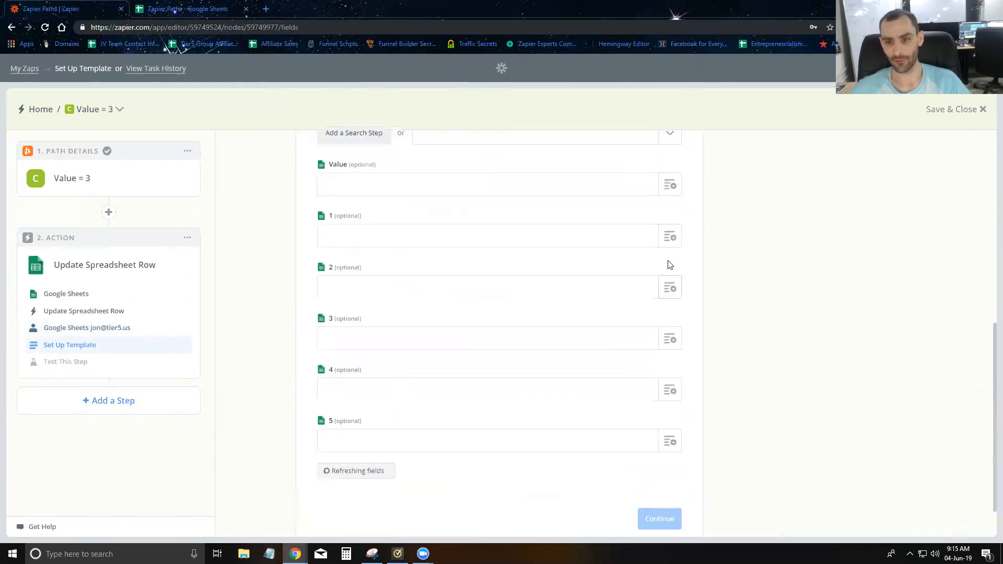
pyautogui.click(672, 140)
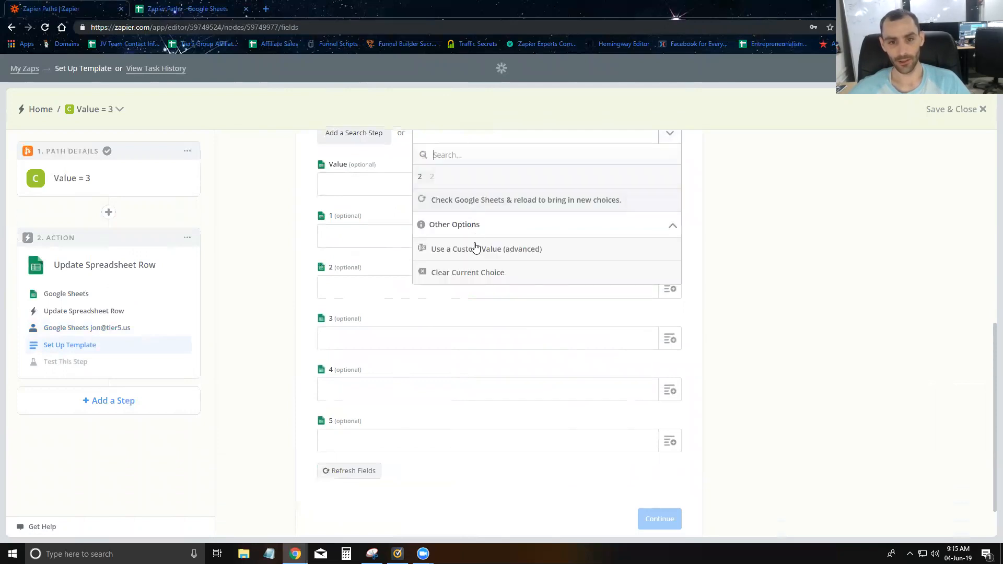
pyautogui.click(475, 249)
pyautogui.scroll(2, 366, 241)
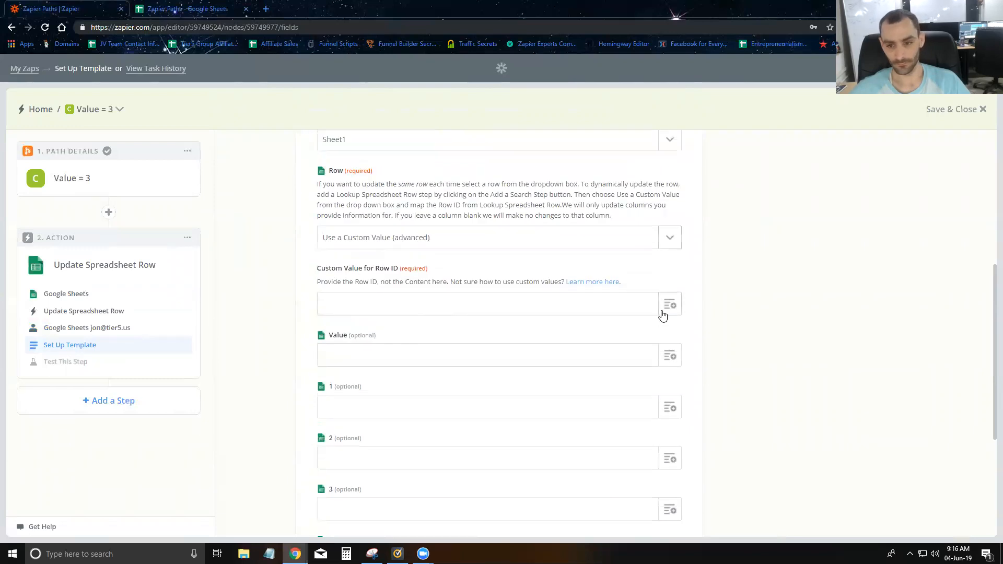
pyautogui.click(662, 315)
pyautogui.scroll(-1, 401, 517)
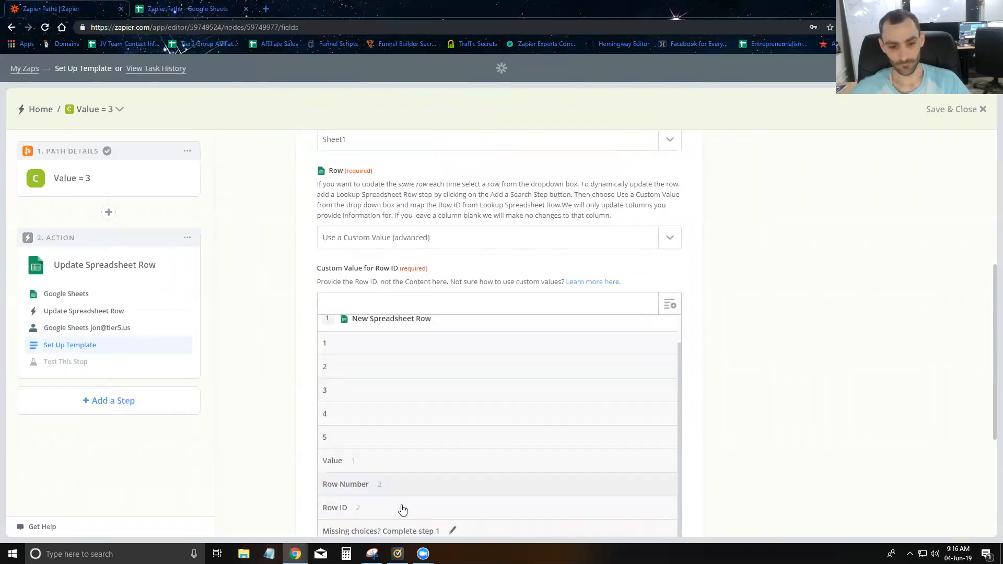
pyautogui.click(399, 516)
# Fill column 3 with Yes in the third path's update template and continue to the test.
pyautogui.scroll(-3, 533, 365)
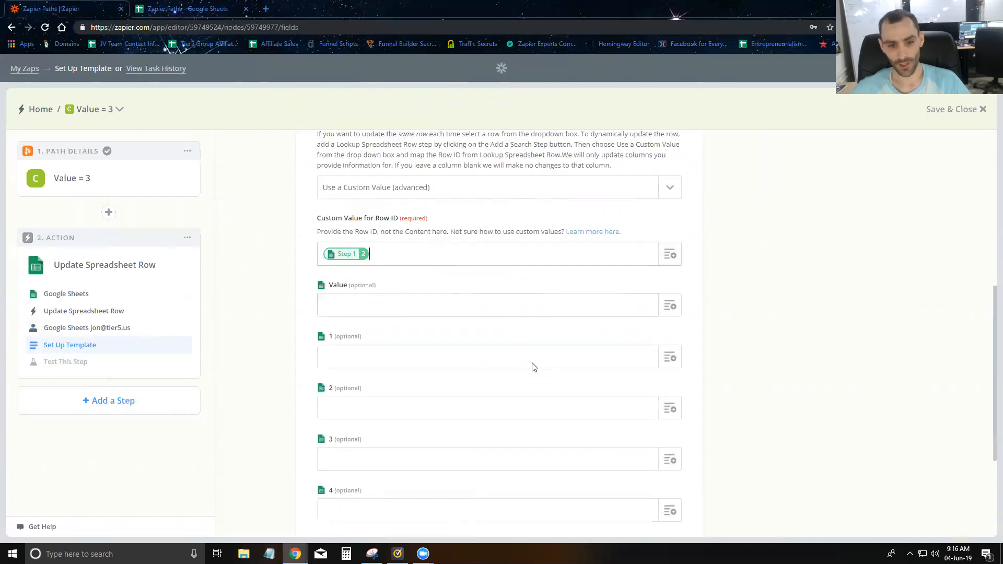
pyautogui.click(388, 354)
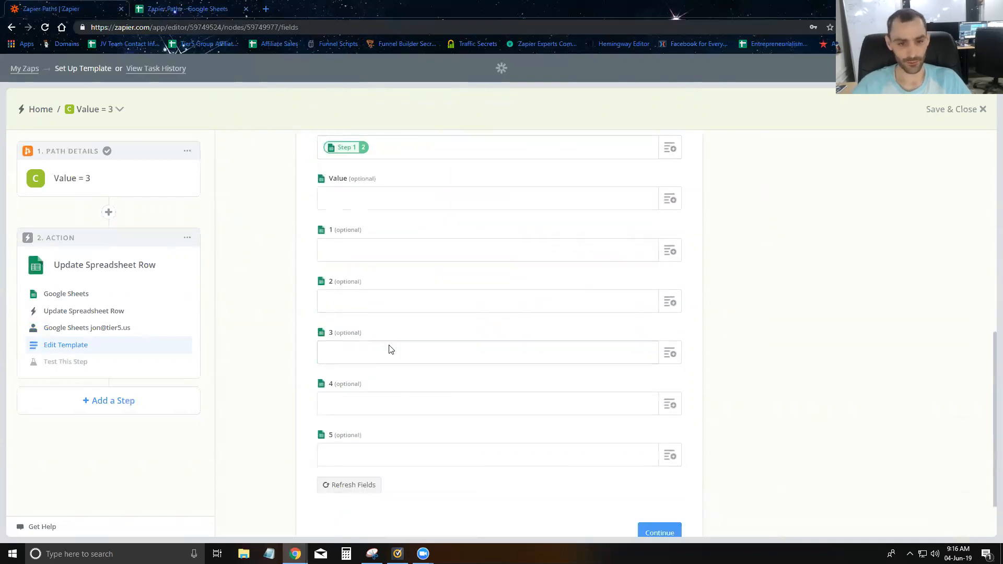
pyautogui.scroll(-1, 496, 460)
pyautogui.click(657, 473)
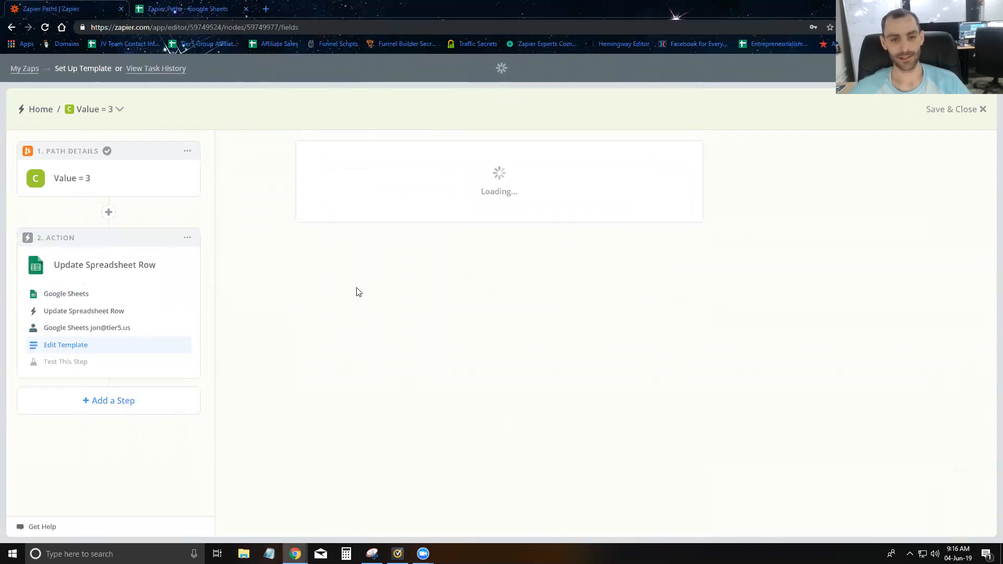
# Skip the Google Sheets test for the third path, finish the path and return to the Zap overview.
pyautogui.scroll(-6, 553, 340)
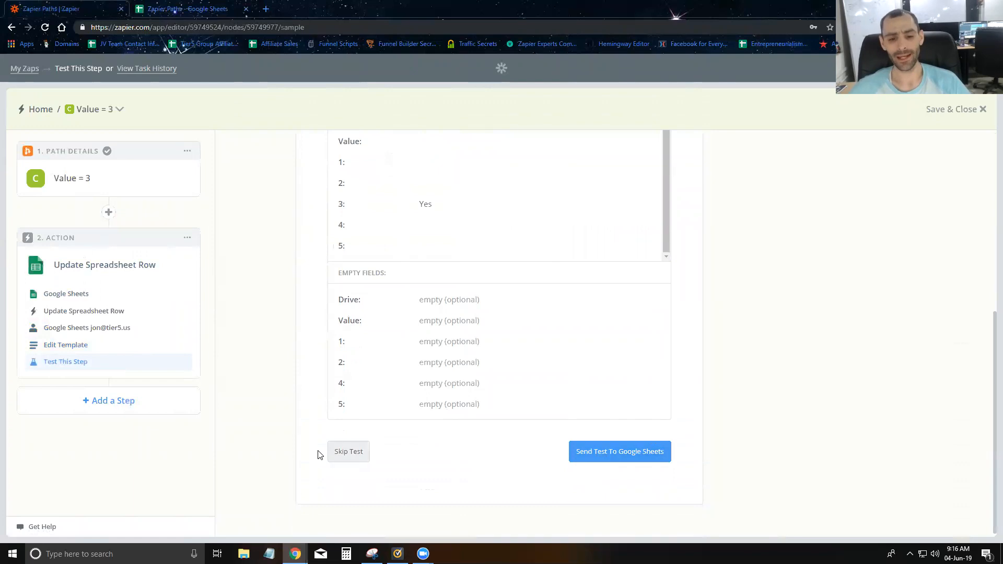
pyautogui.click(343, 452)
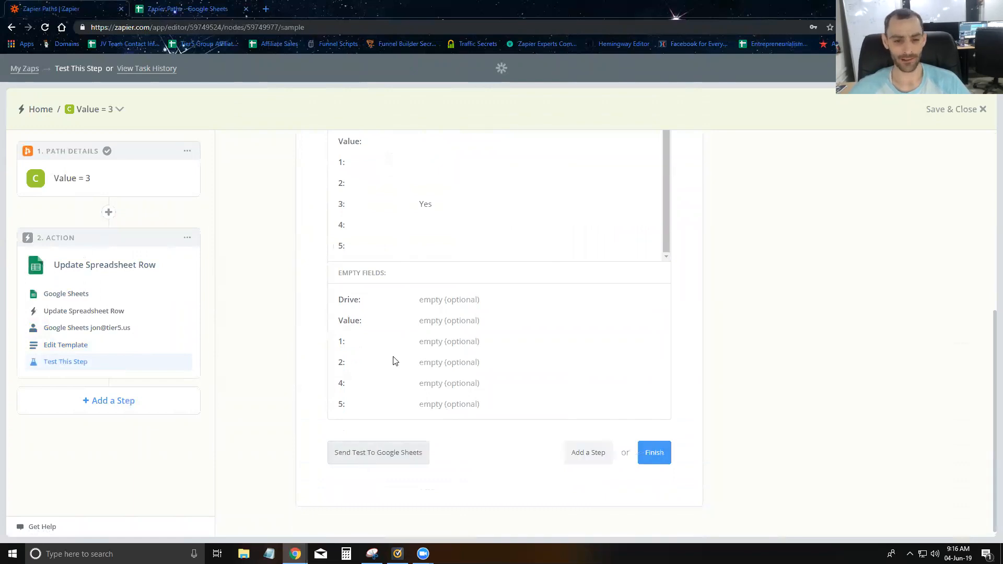
pyautogui.click(654, 500)
pyautogui.click(177, 9)
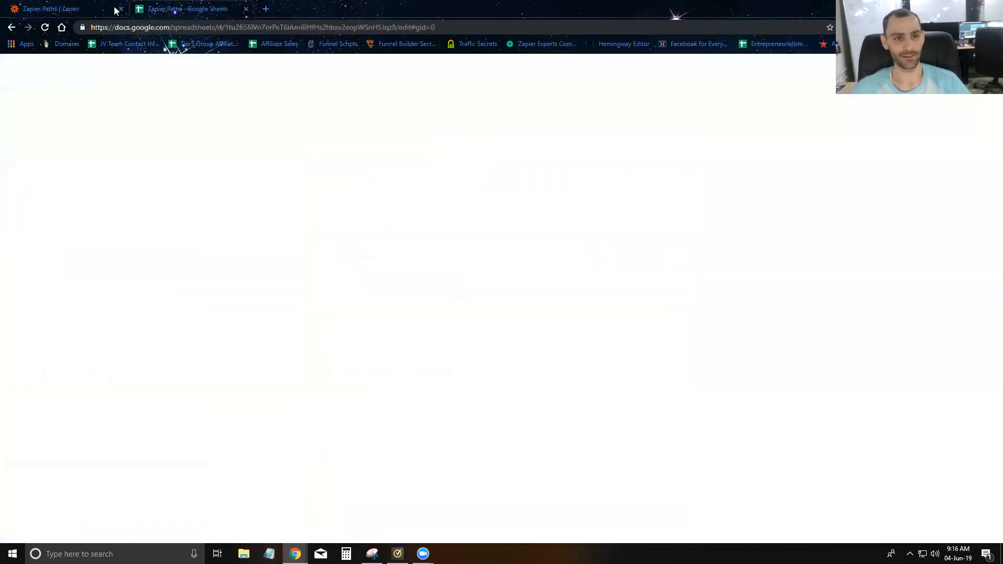
pyautogui.click(57, 7)
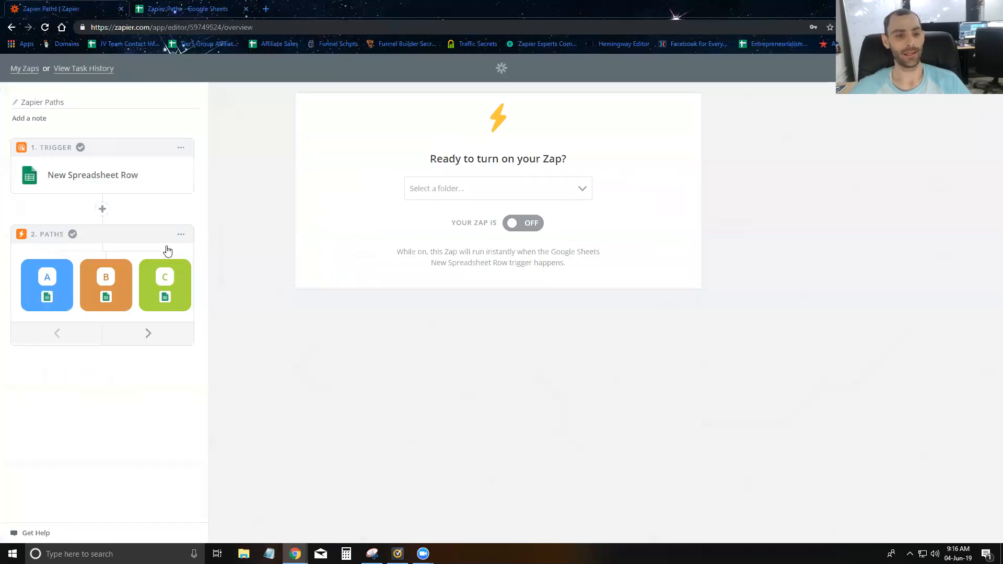
# Add two more paths, D and E, after path C and open path E for setup.
pyautogui.click(149, 335)
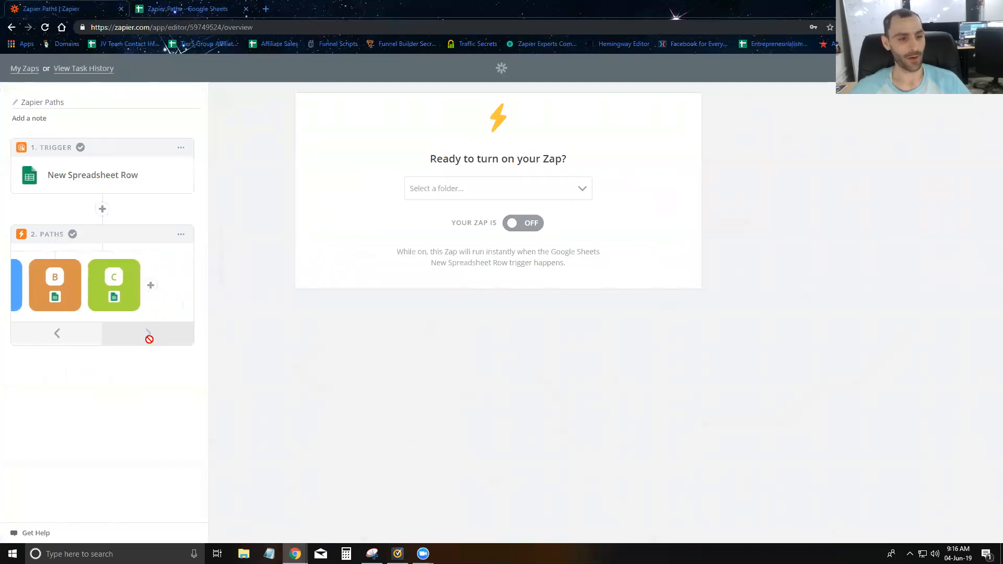
pyautogui.click(149, 285)
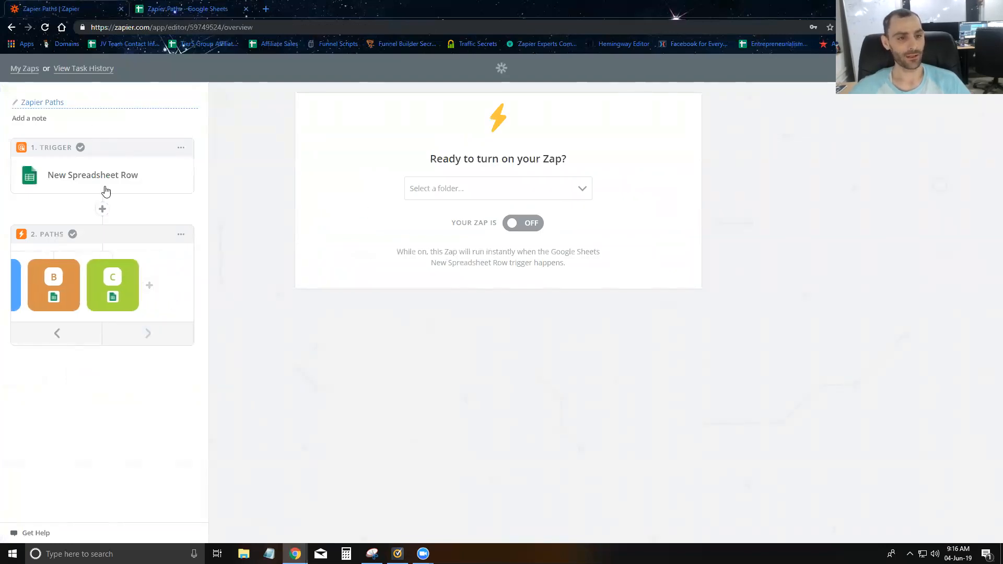
pyautogui.click(149, 336)
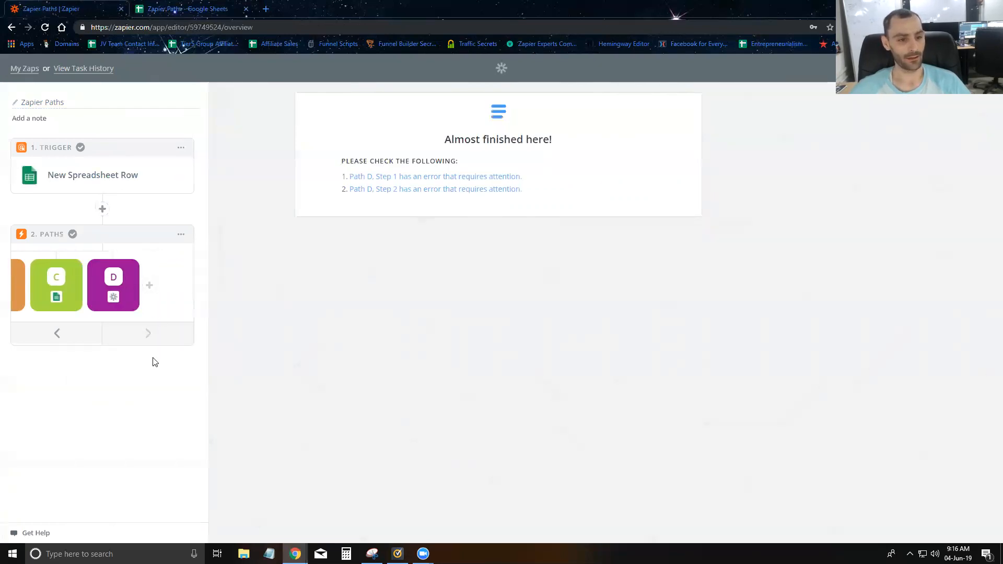
pyautogui.click(149, 284)
pyautogui.click(148, 297)
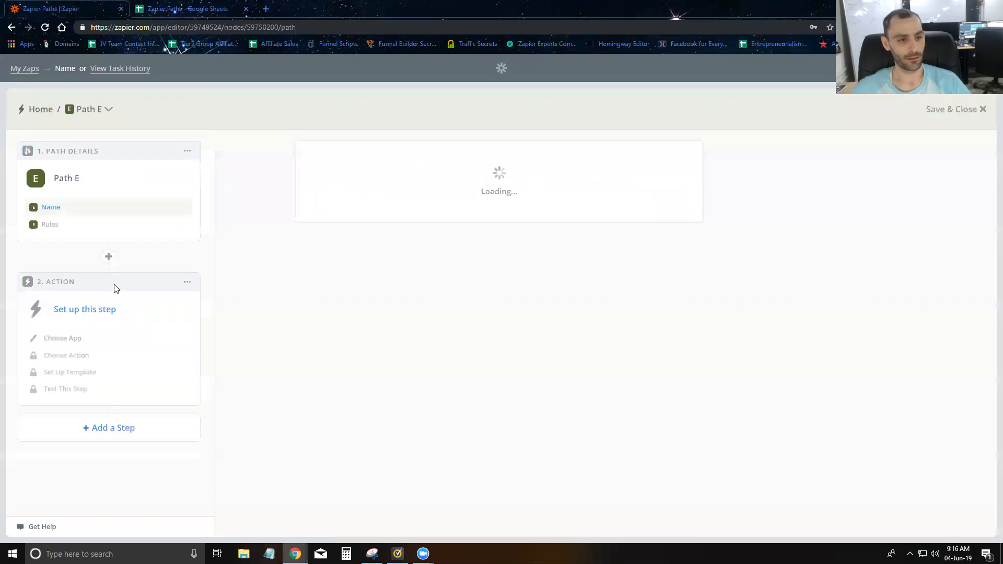
# Name path E "Value = 5" and continue to its rules.
pyautogui.click(387, 242)
pyautogui.hotkey('ctrl', 'a')
pyautogui.write('Value =')
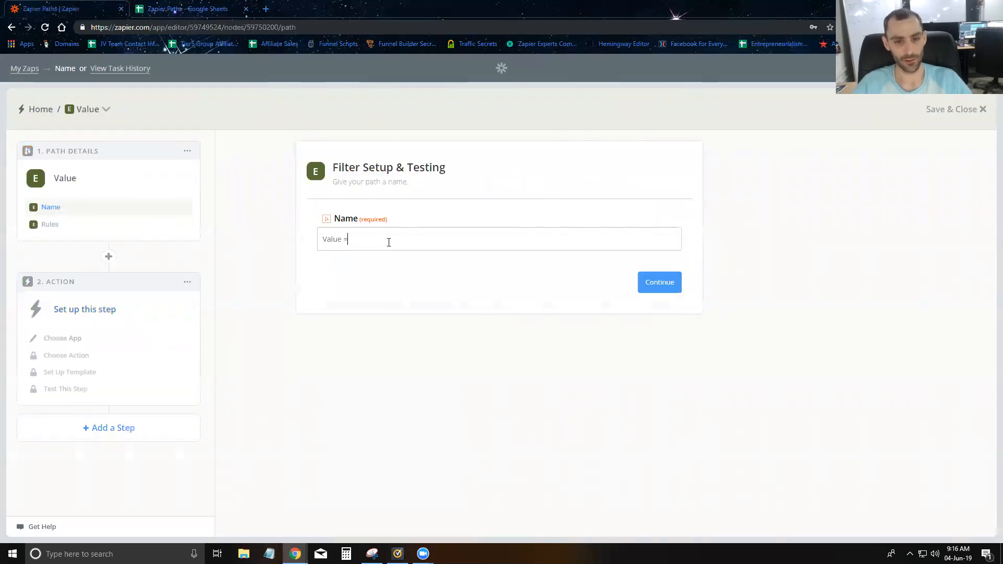
pyautogui.click(657, 282)
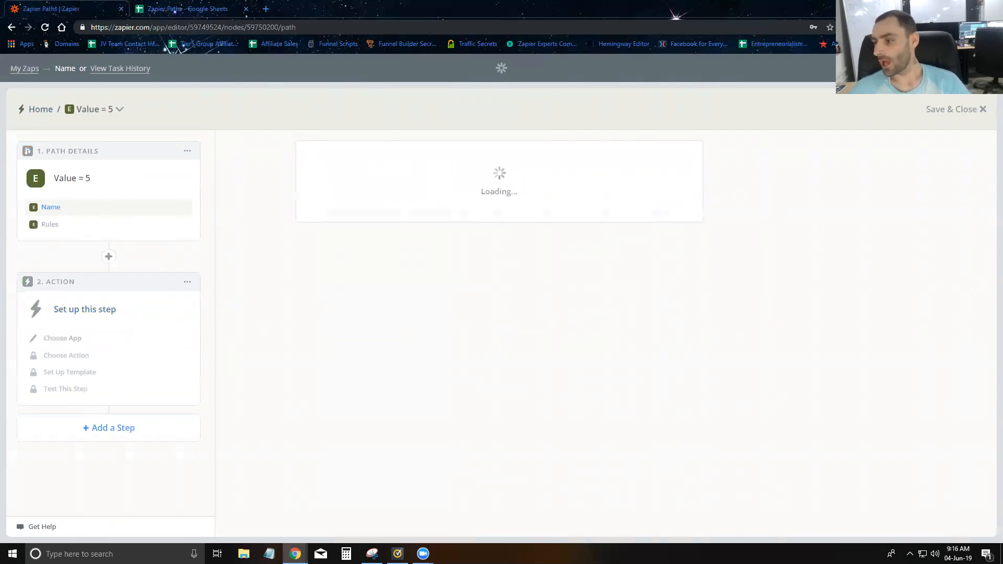
# Define path E's rule as Value (Text) Exactly matches 5, test it and continue to the action.
pyautogui.click(415, 250)
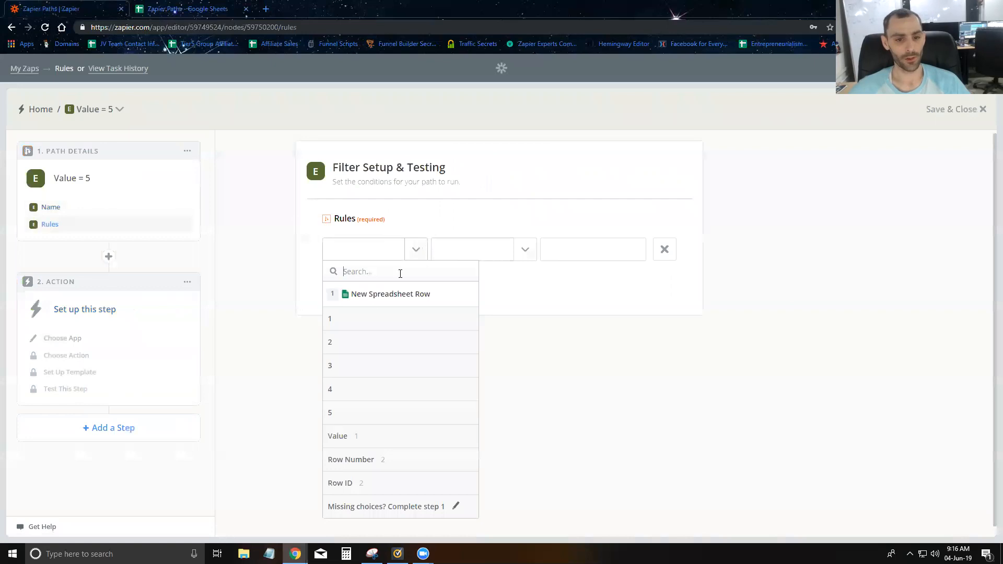
pyautogui.click(378, 442)
pyautogui.click(475, 256)
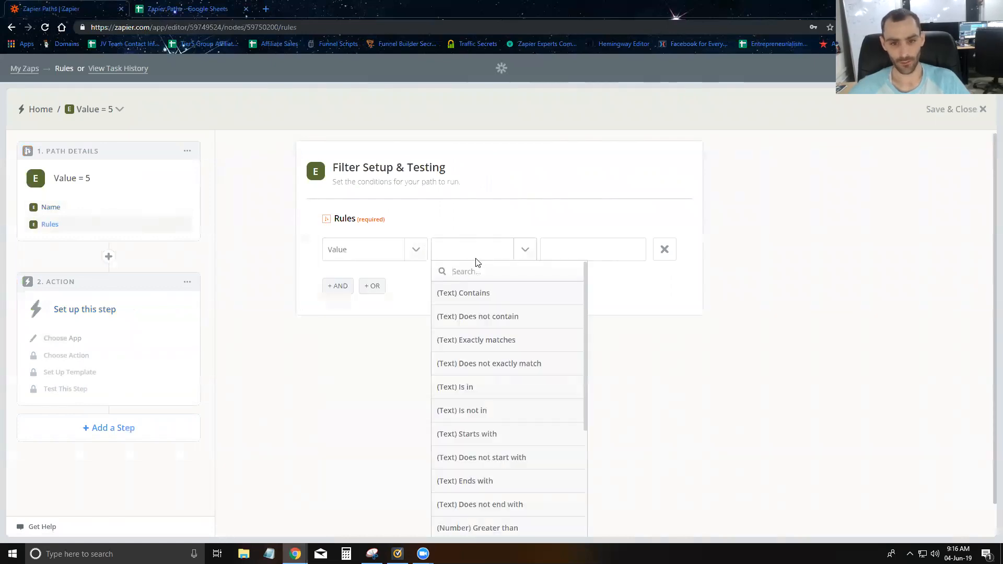
pyautogui.click(489, 340)
pyautogui.click(592, 245)
pyautogui.write('5')
pyautogui.click(646, 341)
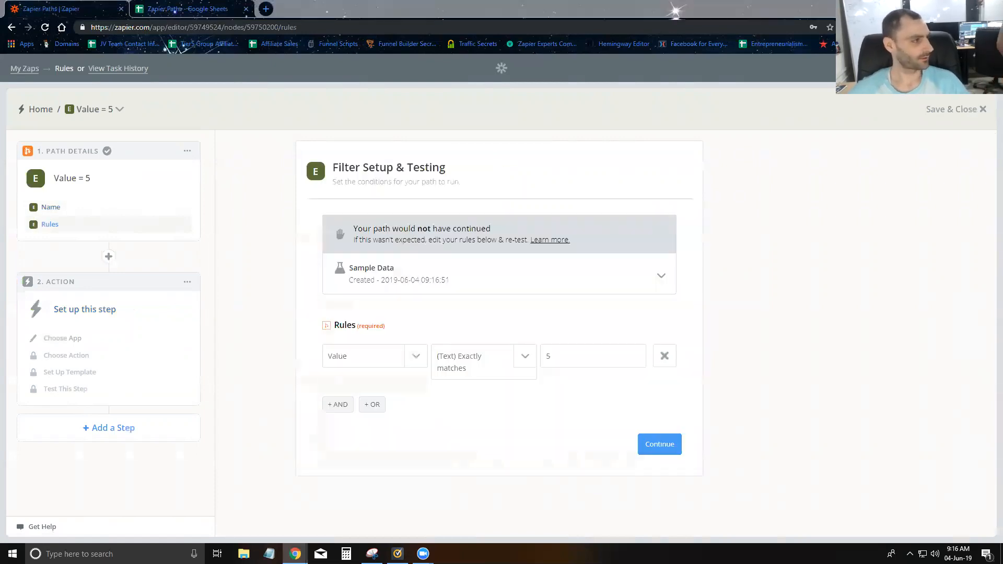
pyautogui.click(660, 450)
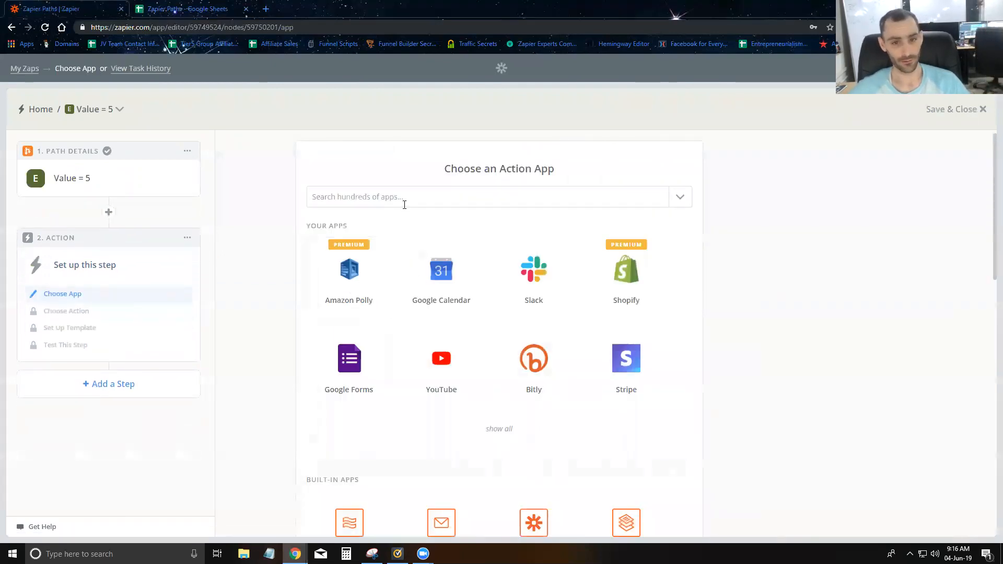
# Set path E's action to Google Sheets Update Spreadsheet Row and continue to the account choice.
pyautogui.click(398, 197)
pyautogui.click(398, 224)
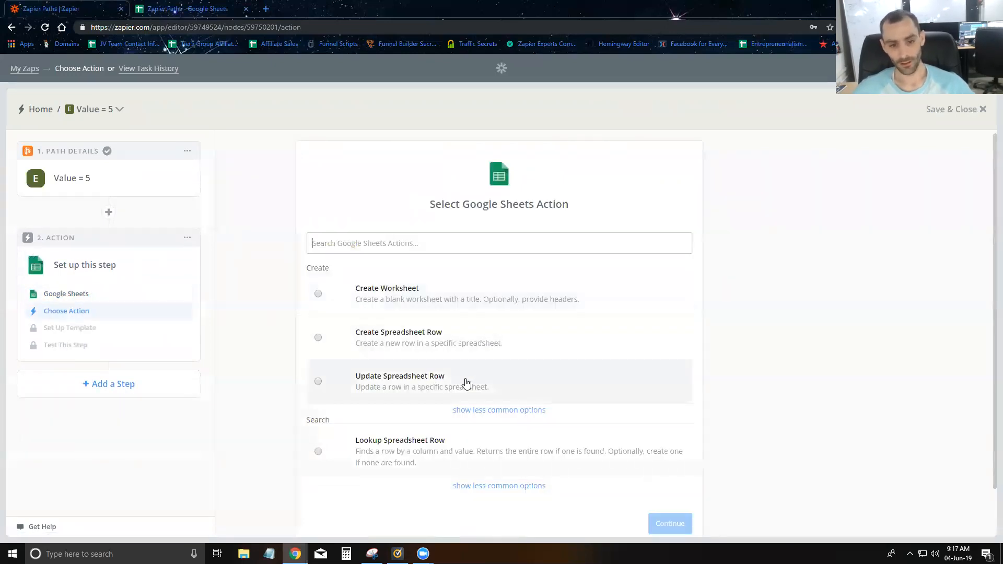
pyautogui.click(499, 381)
pyautogui.click(655, 473)
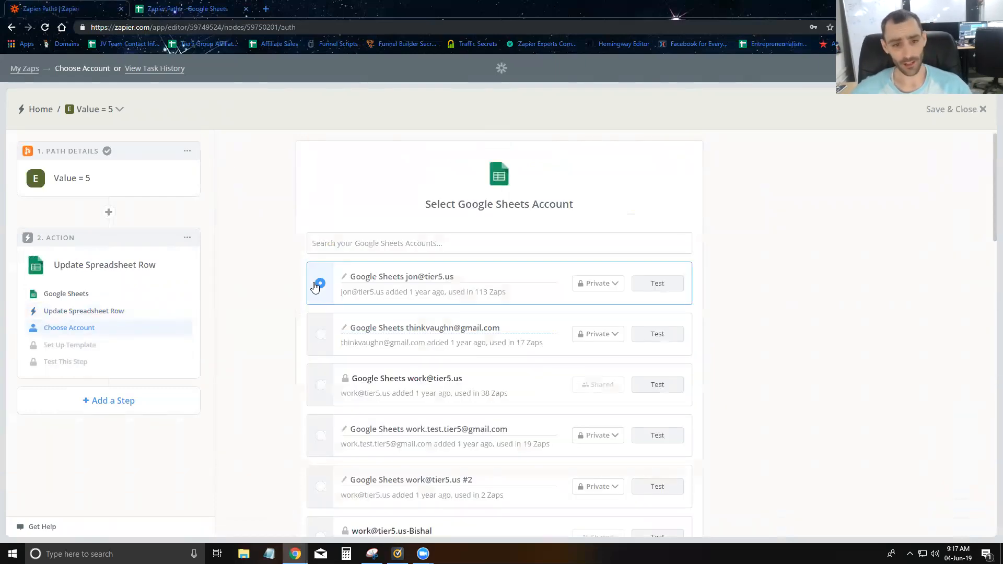
# Keep the preselected Google Sheets account for path E's action and continue to the template setup.
pyautogui.scroll(-9, 640, 405)
pyautogui.scroll(-3, 642, 436)
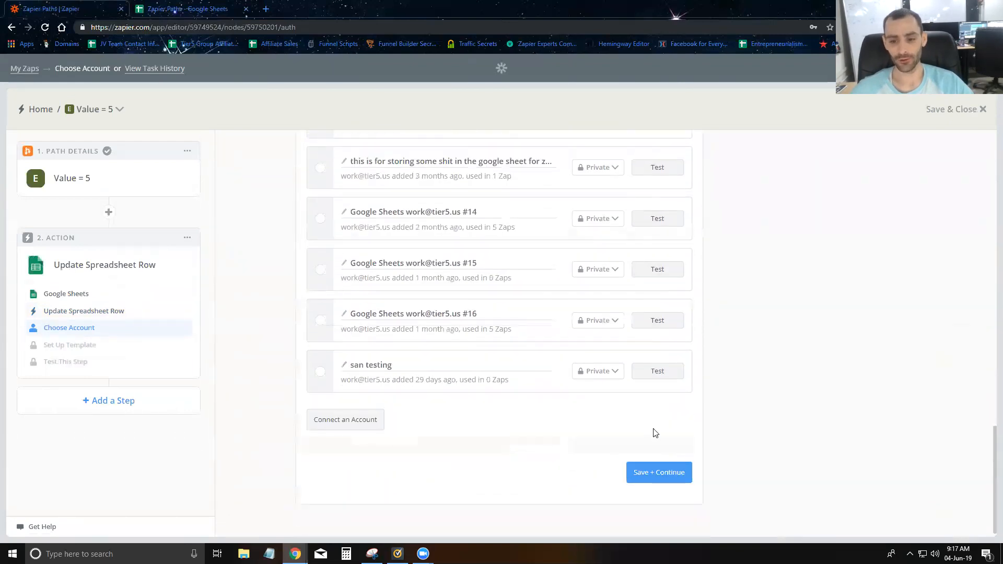
pyautogui.click(663, 470)
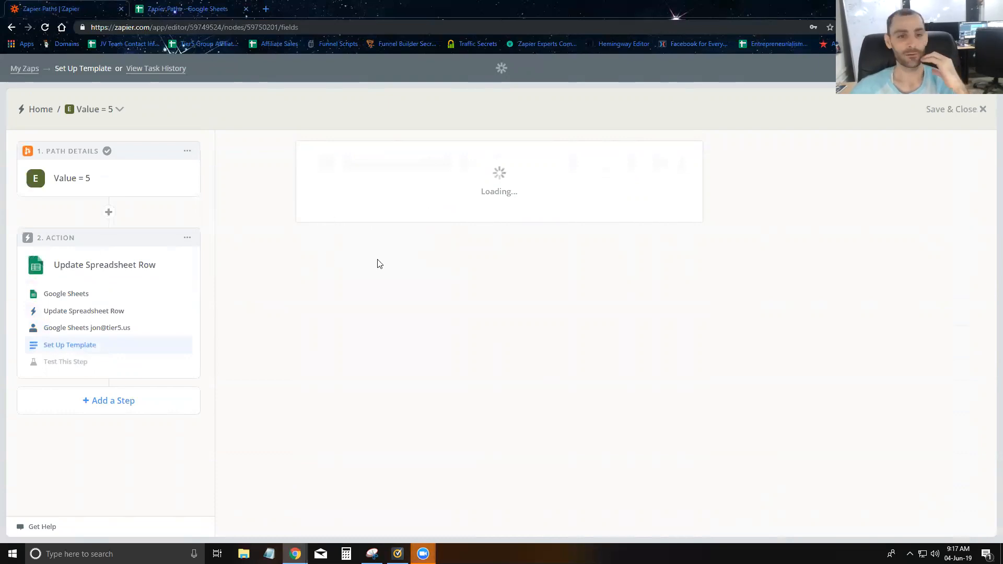
# Set path E's update action to My Google Drive, the Zapier Paths spreadsheet and the Sheet1 worksheet.
pyautogui.scroll(-3, 573, 267)
pyautogui.click(671, 194)
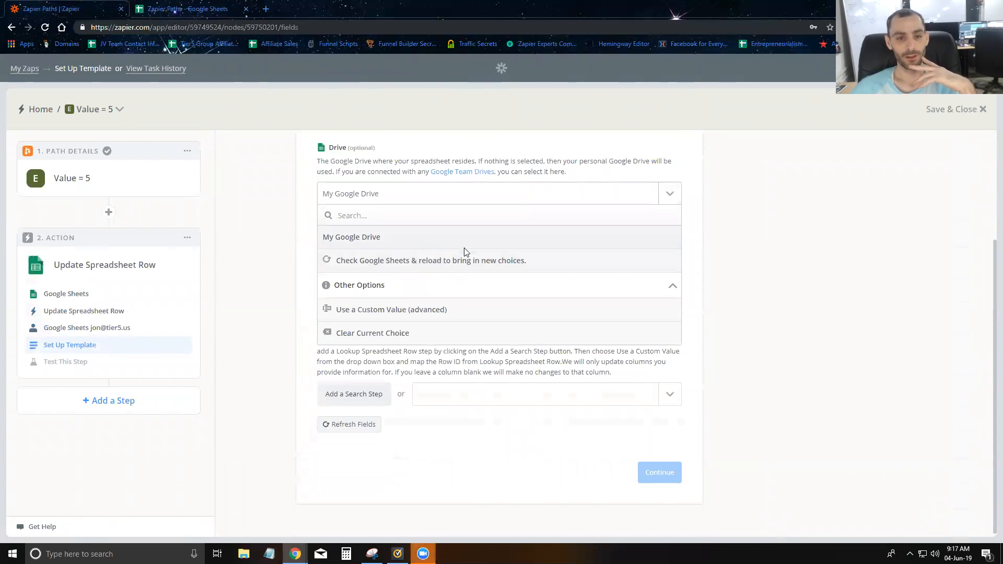
pyautogui.click(464, 248)
pyautogui.click(667, 246)
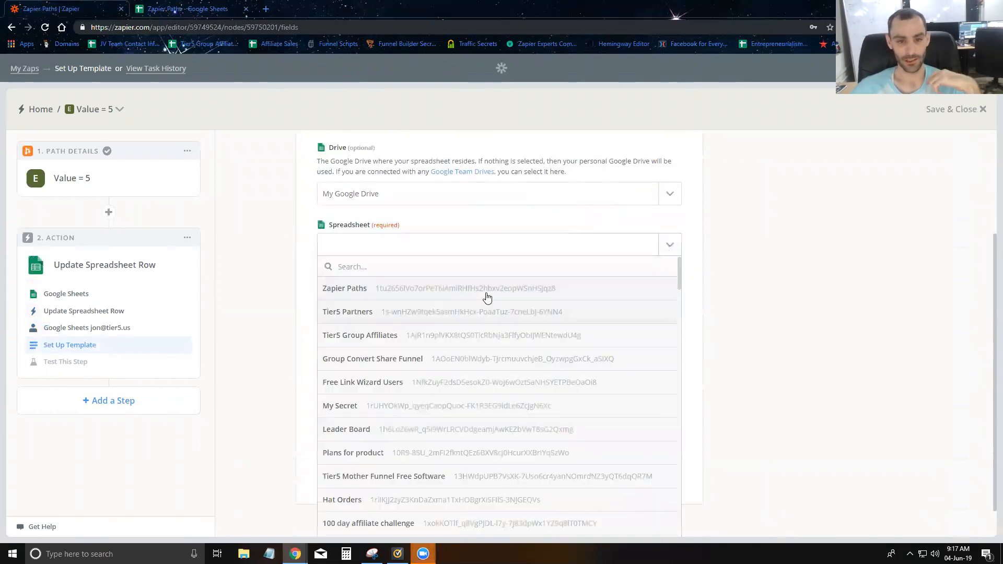
pyautogui.click(486, 293)
pyautogui.click(668, 306)
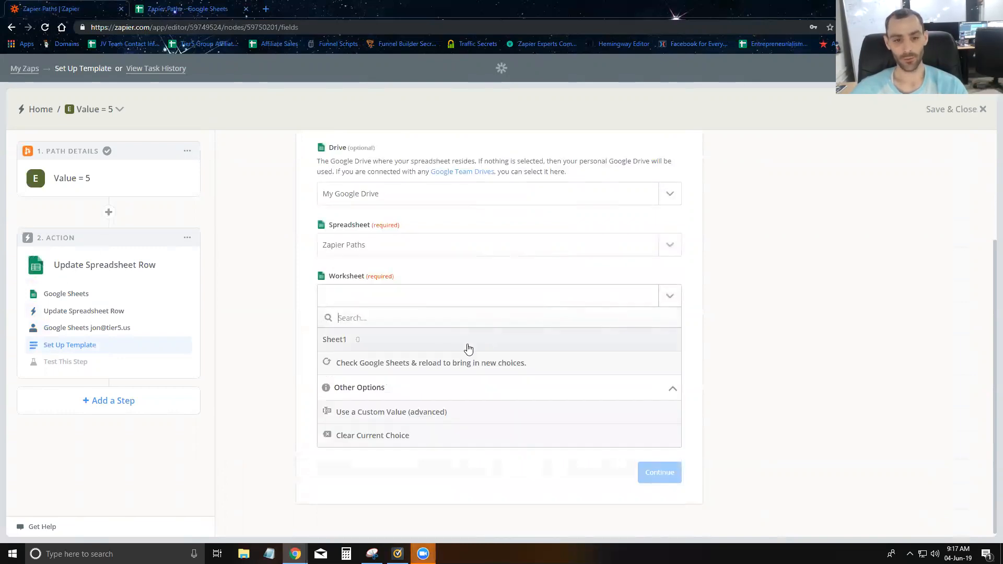
pyautogui.click(468, 346)
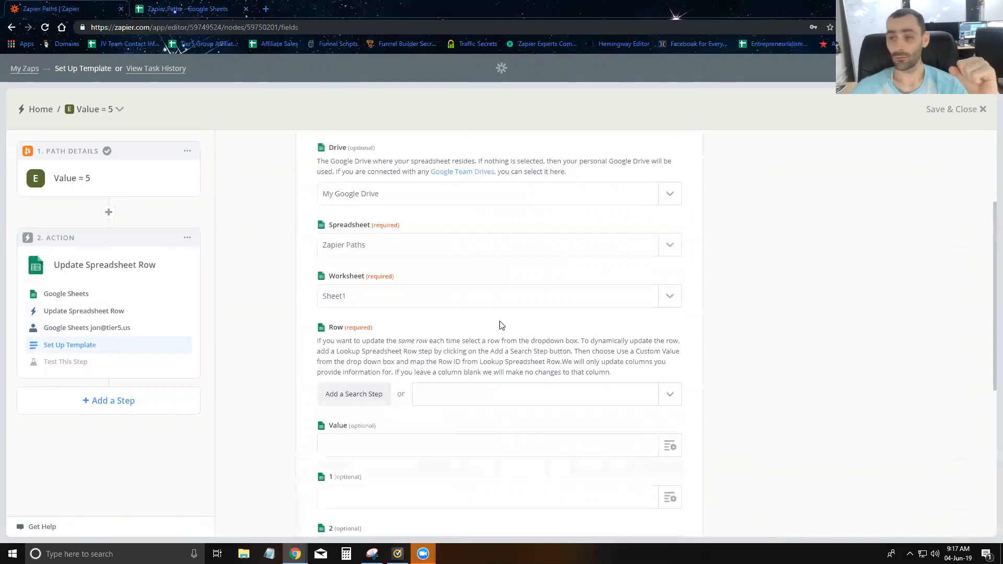
# Set the row of path E's update action to a custom value and map it to the new spreadsheet row's Row ID.
pyautogui.scroll(-2, 546, 328)
pyautogui.click(669, 290)
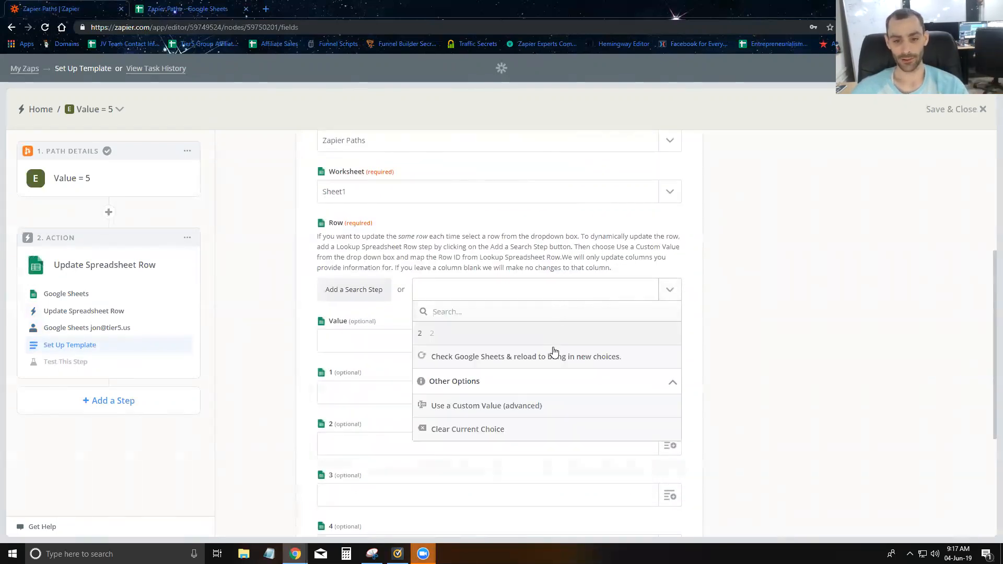
pyautogui.click(553, 406)
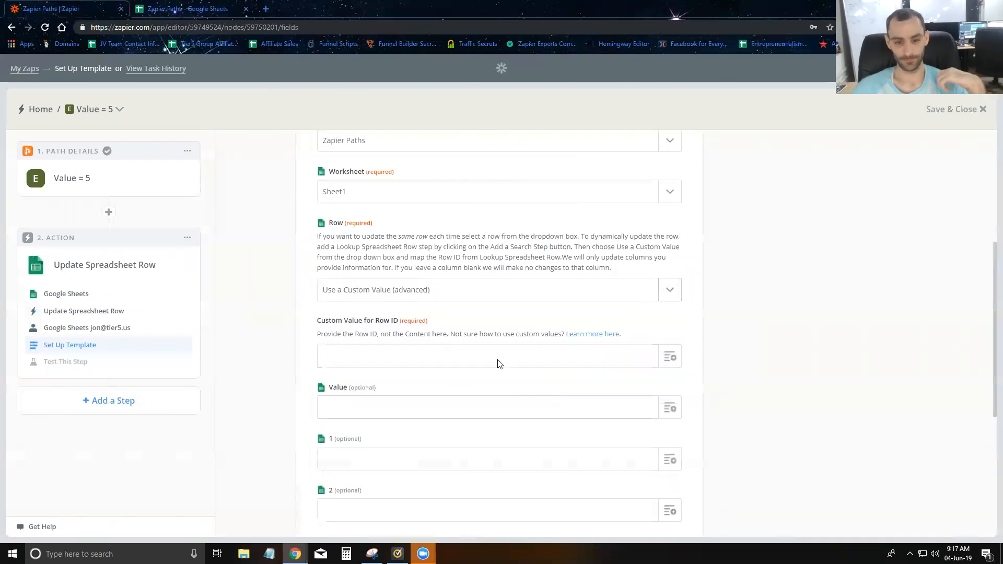
pyautogui.click(663, 362)
pyautogui.scroll(-3, 405, 460)
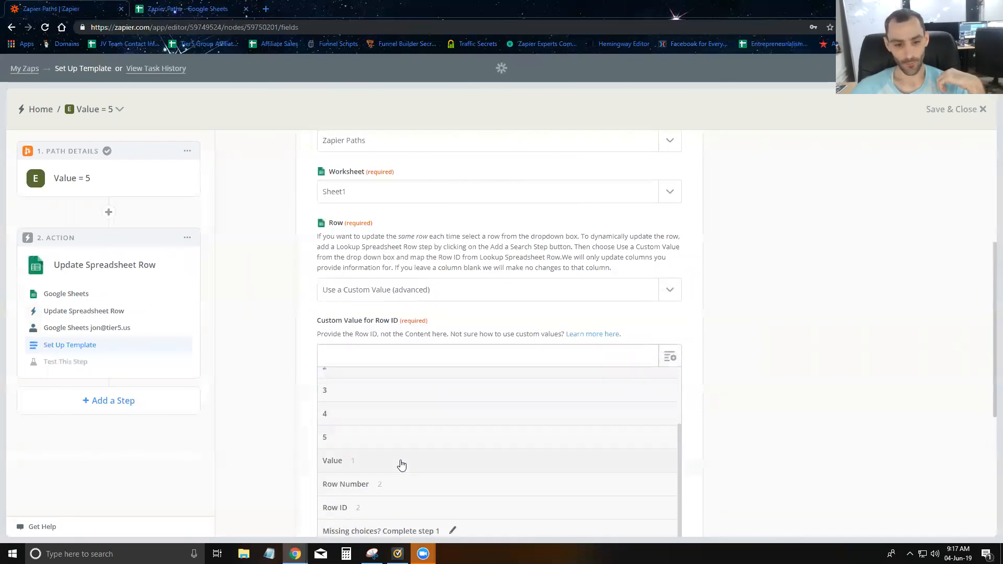
pyautogui.click(406, 505)
# Fill column 5 with Yes in path E's update template and continue to the test.
pyautogui.scroll(-5, 412, 392)
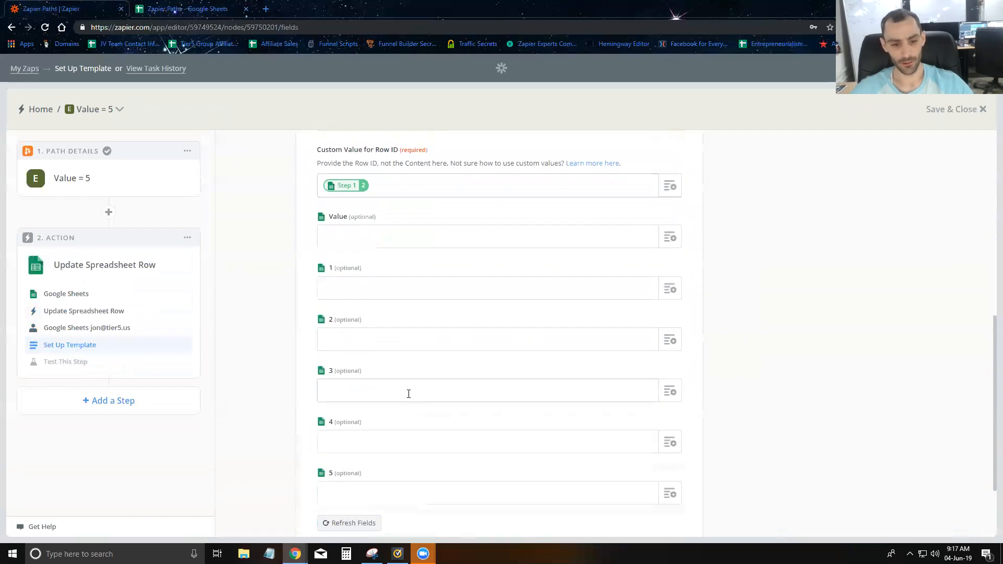
pyautogui.click(371, 393)
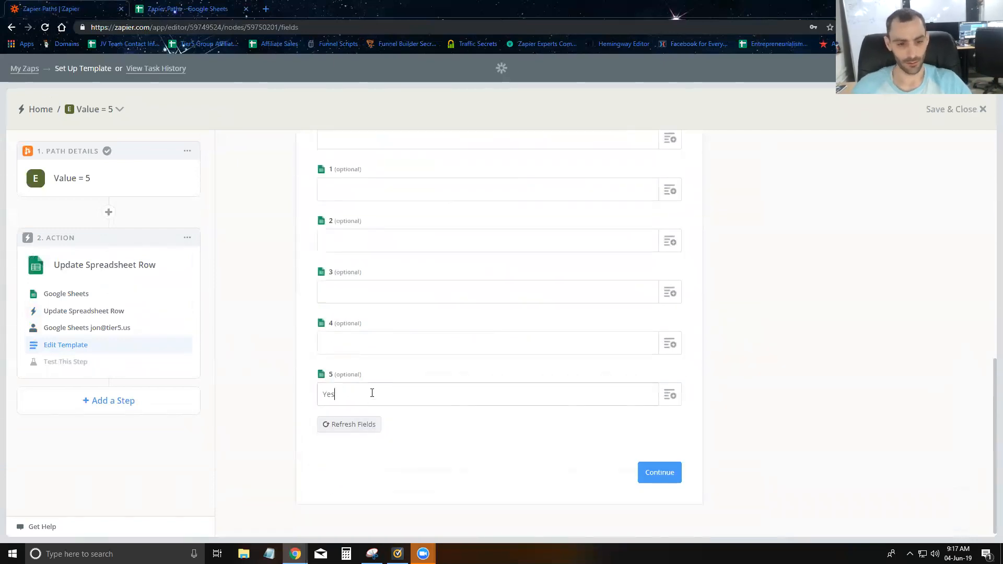
pyautogui.click(649, 474)
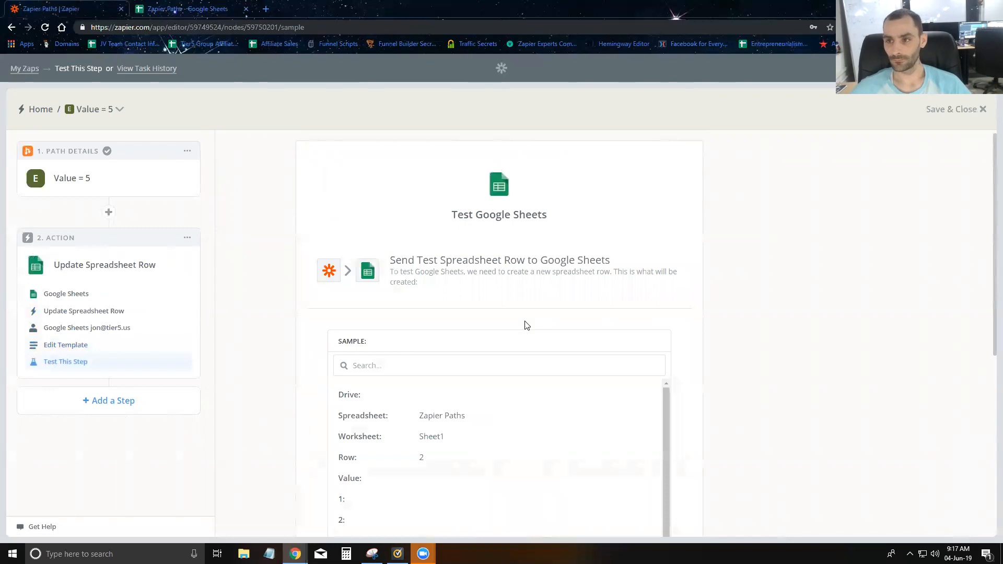
# Skip the test of path E's update action and finish the path.
pyautogui.scroll(-6, 470, 347)
pyautogui.click(350, 452)
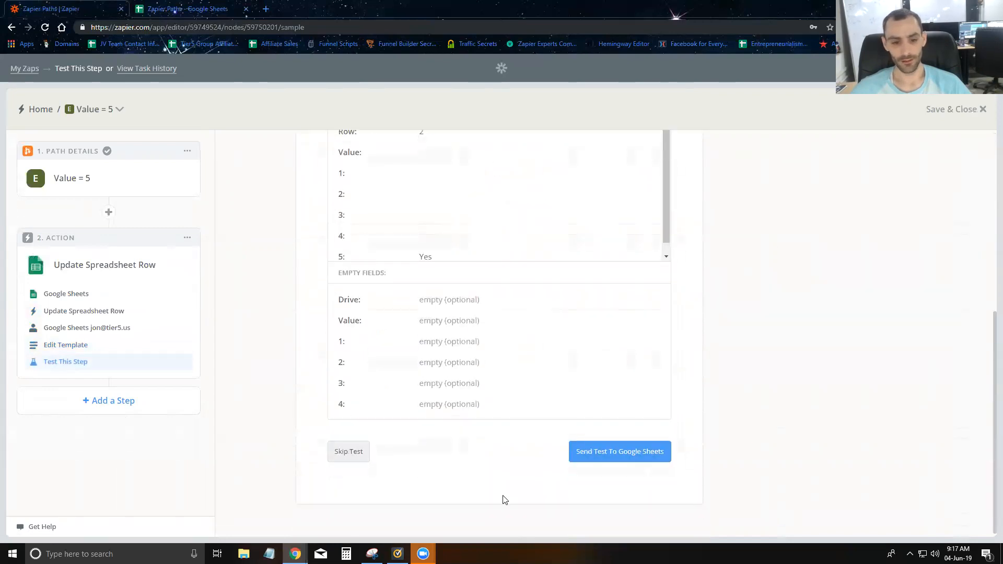
pyautogui.click(650, 500)
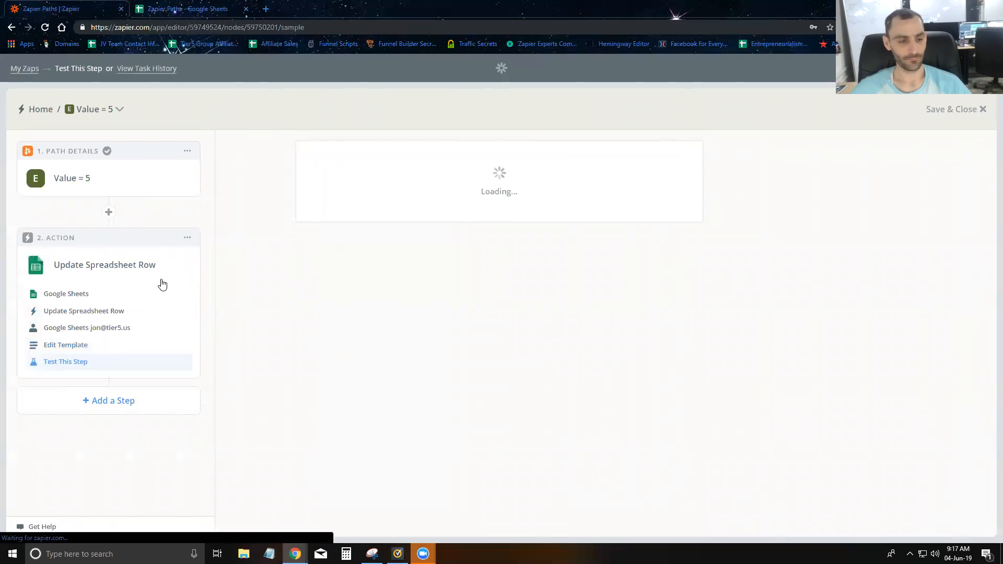
# Open path D from the Zap overview, name it Value = 4 and continue to its rules.
pyautogui.click(146, 332)
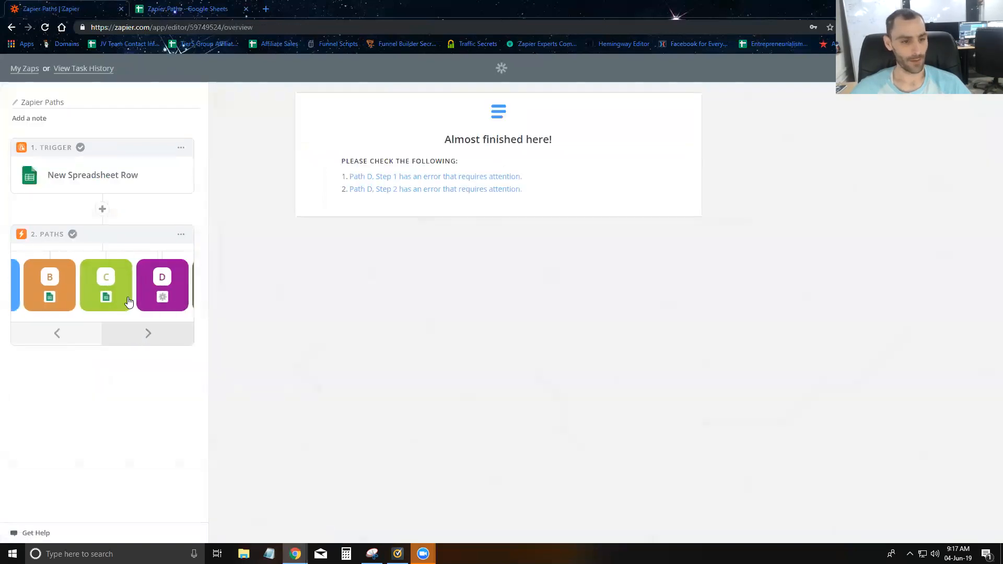
pyautogui.click(157, 290)
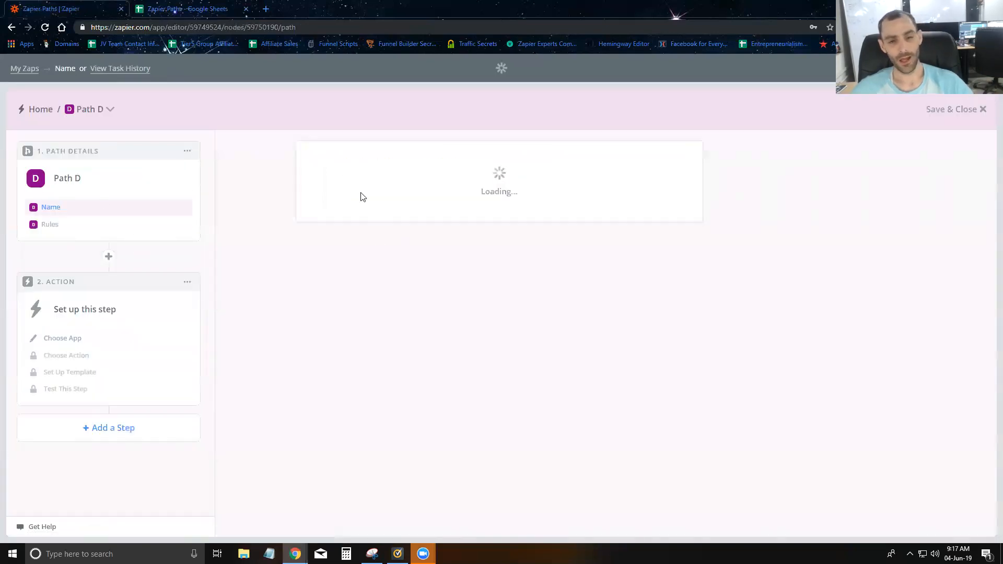
pyautogui.hotkey('ctrl', 'a')
pyautogui.write('Va')
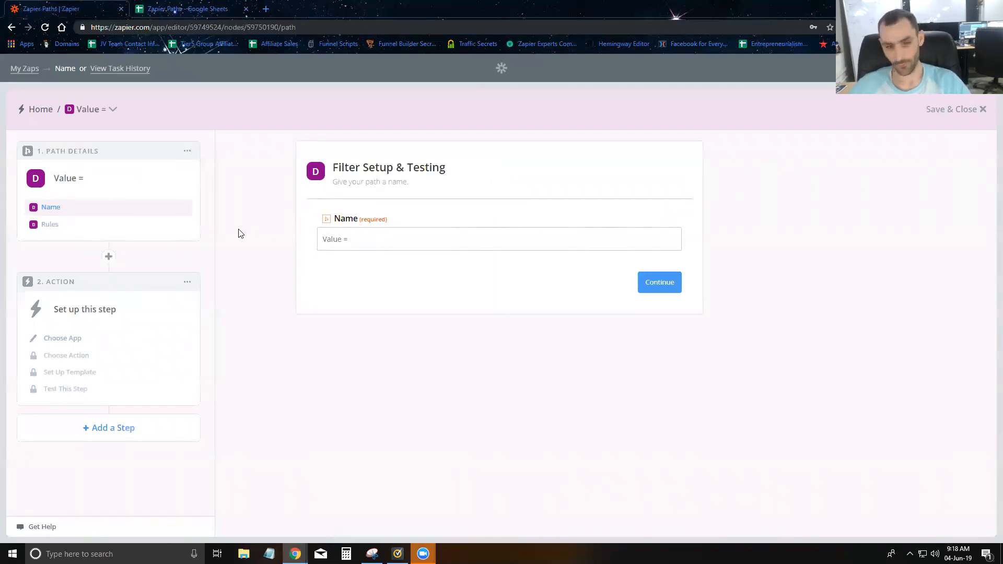
pyautogui.click(662, 283)
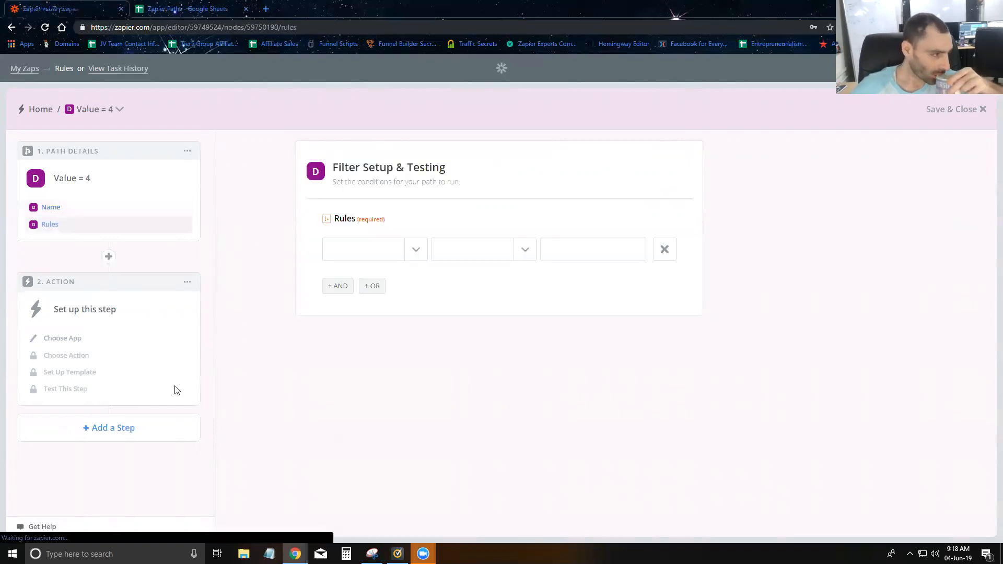
# Set path D's rule to Value (Text) Exactly matches 4, test it and continue to the action.
pyautogui.click(415, 249)
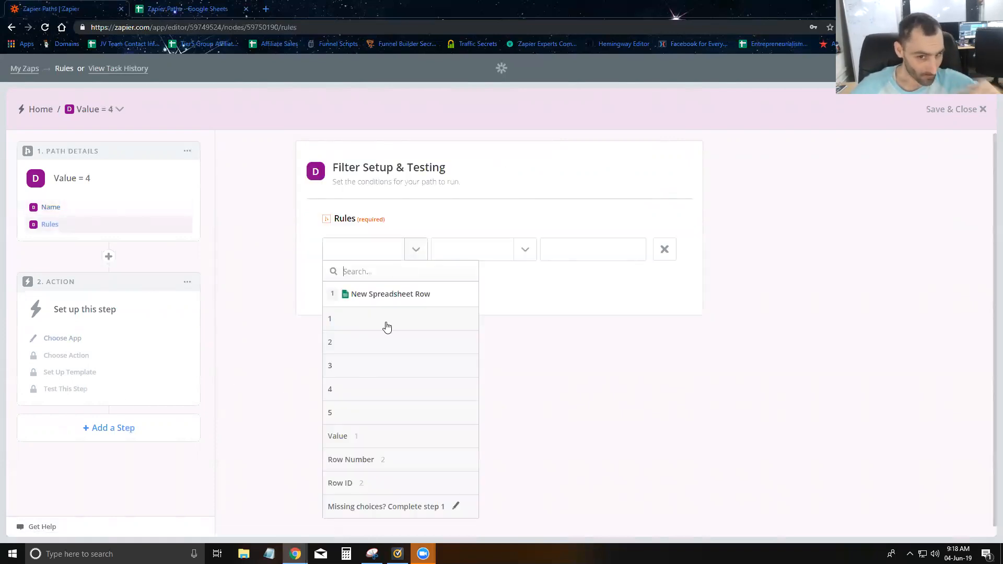
pyautogui.click(365, 435)
pyautogui.click(525, 249)
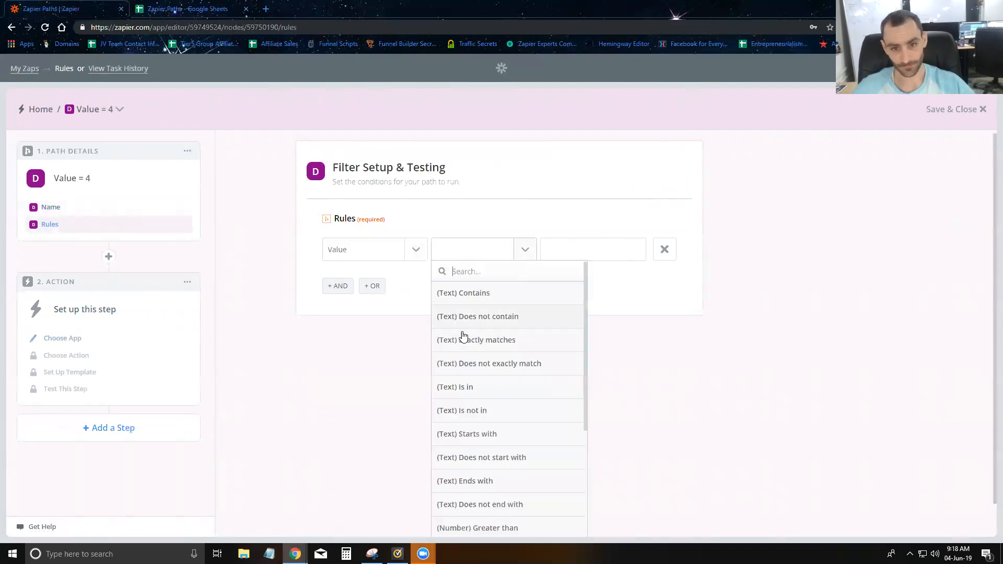
pyautogui.click(490, 340)
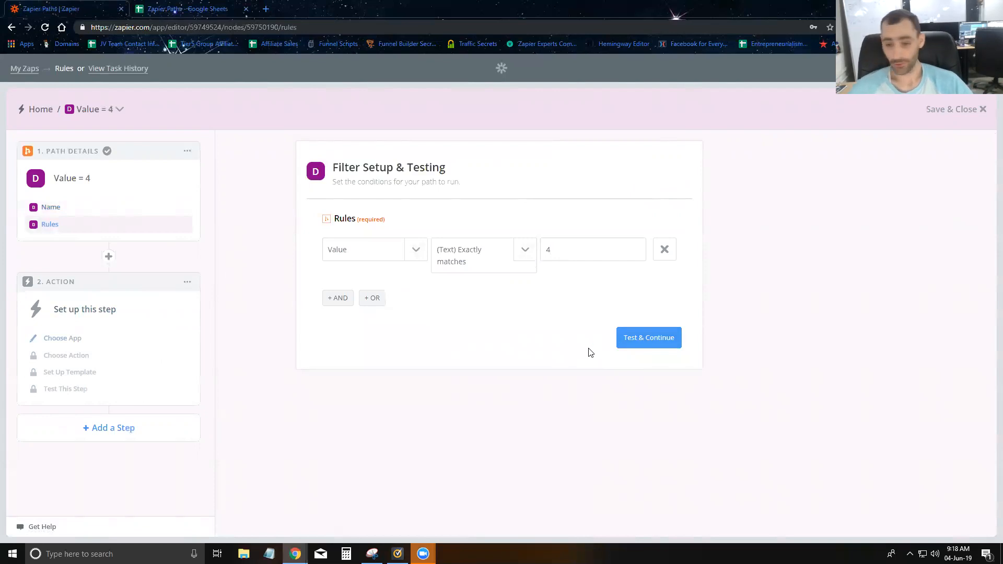
pyautogui.click(647, 344)
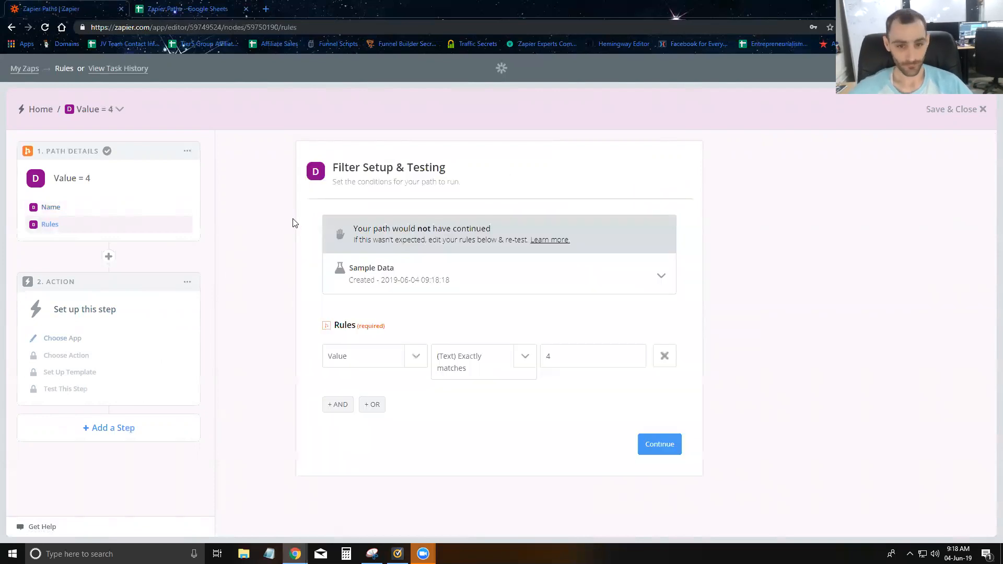
pyautogui.click(650, 453)
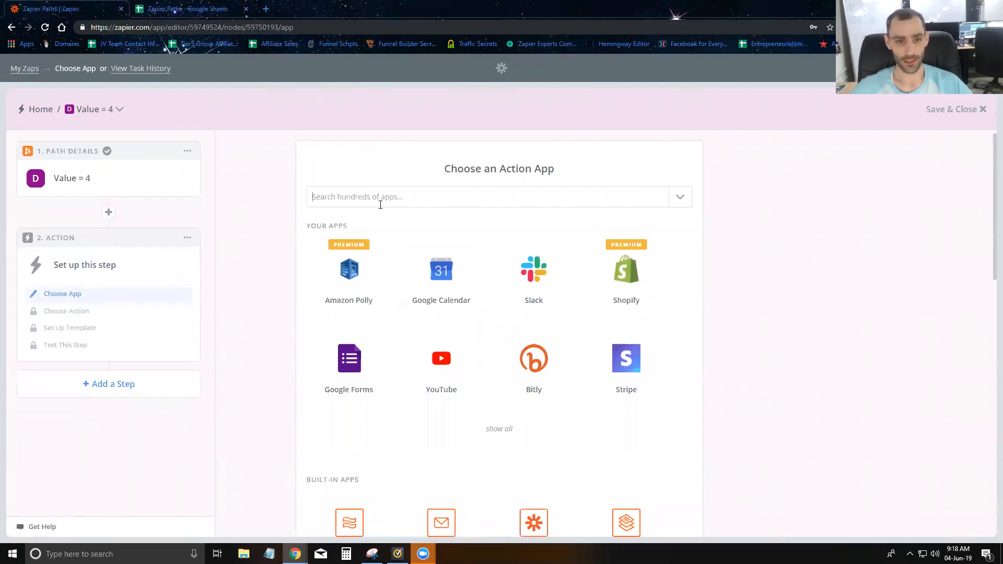
# Choose Google Sheets as path D's action app with the Update Spreadsheet Row action.
pyautogui.click(380, 197)
pyautogui.click(370, 233)
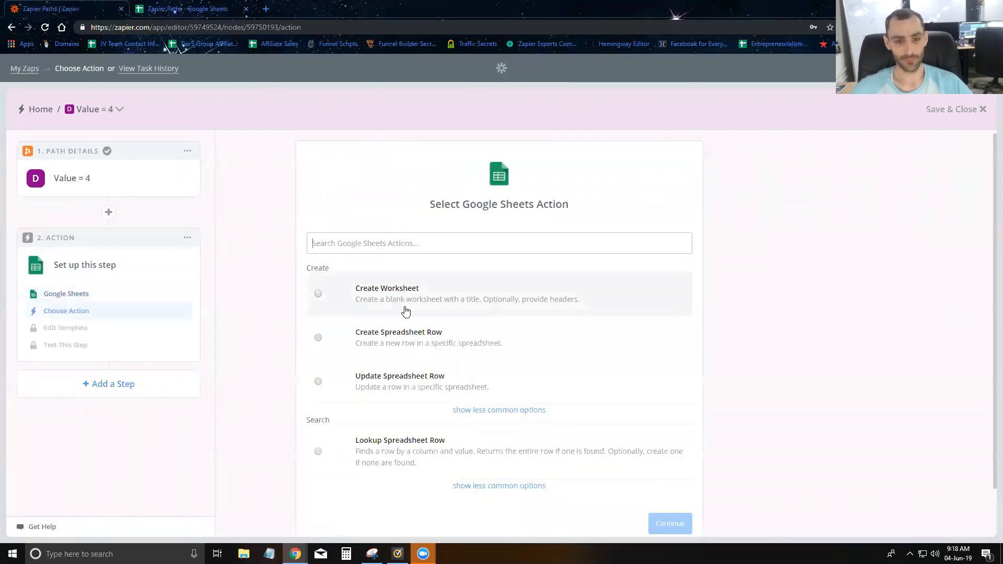
pyautogui.click(402, 369)
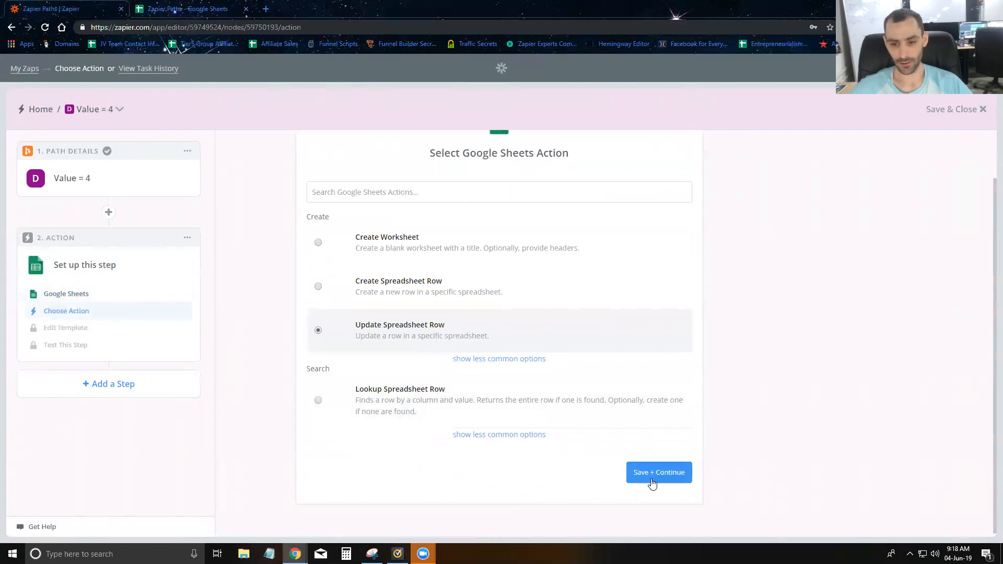
pyautogui.click(652, 472)
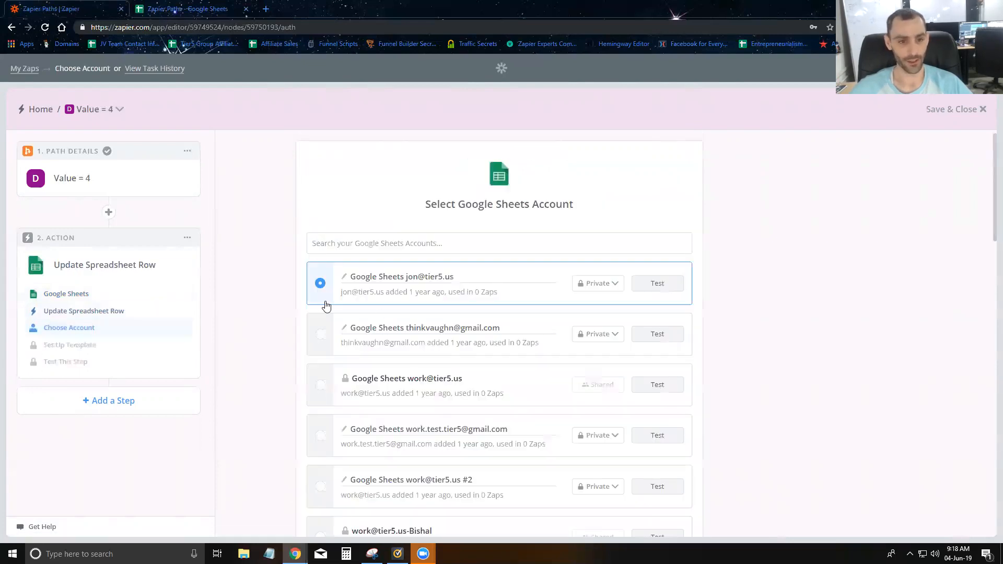
# Keep the preselected Google Sheets account for path D's action and continue to the template setup.
pyautogui.scroll(-7, 624, 368)
pyautogui.scroll(-5, 624, 368)
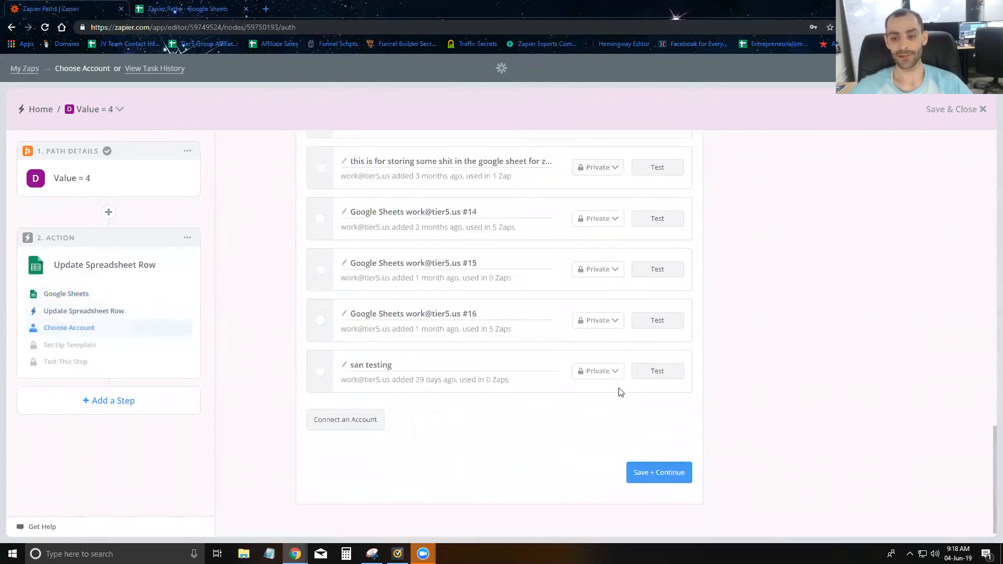
pyautogui.click(667, 472)
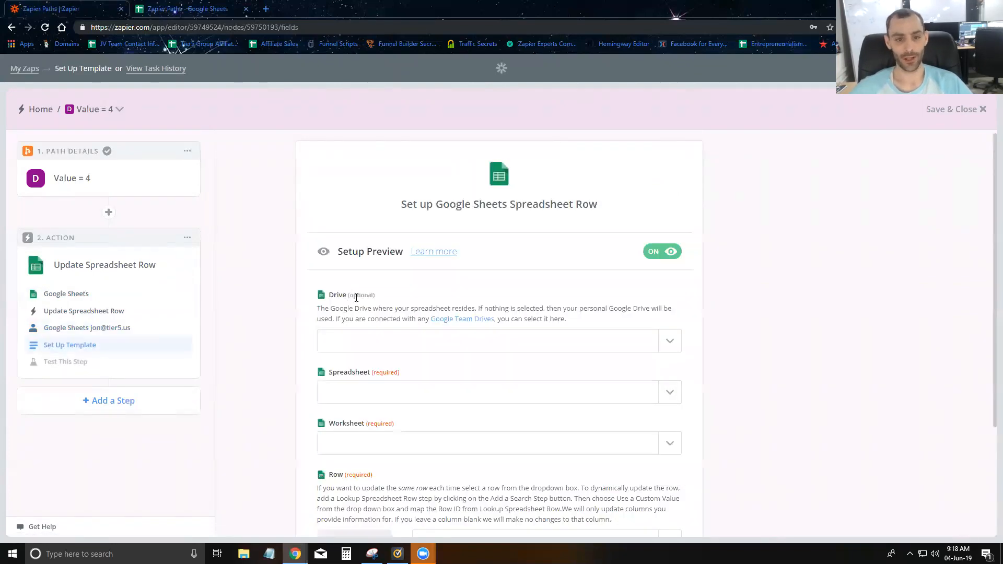
# Set path D's update action to My Google Drive and the Zapier Paths spreadsheet.
pyautogui.scroll(-2, 652, 340)
pyautogui.click(674, 240)
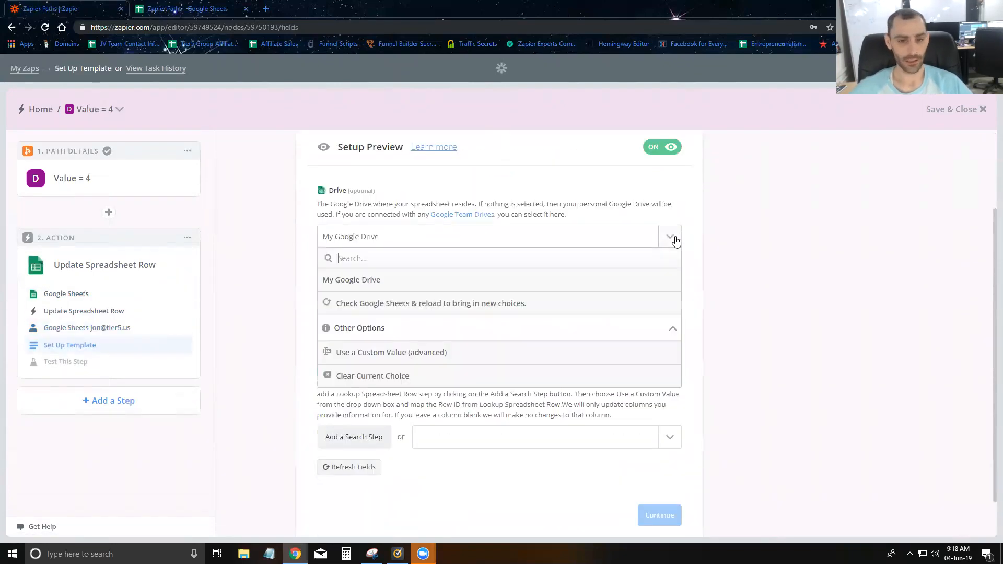
pyautogui.click(435, 286)
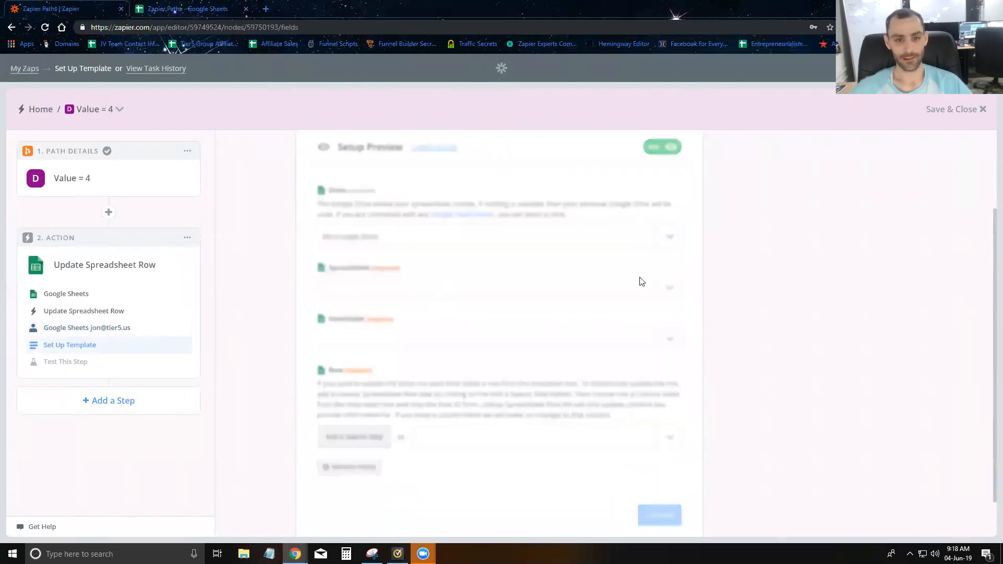
pyautogui.click(670, 290)
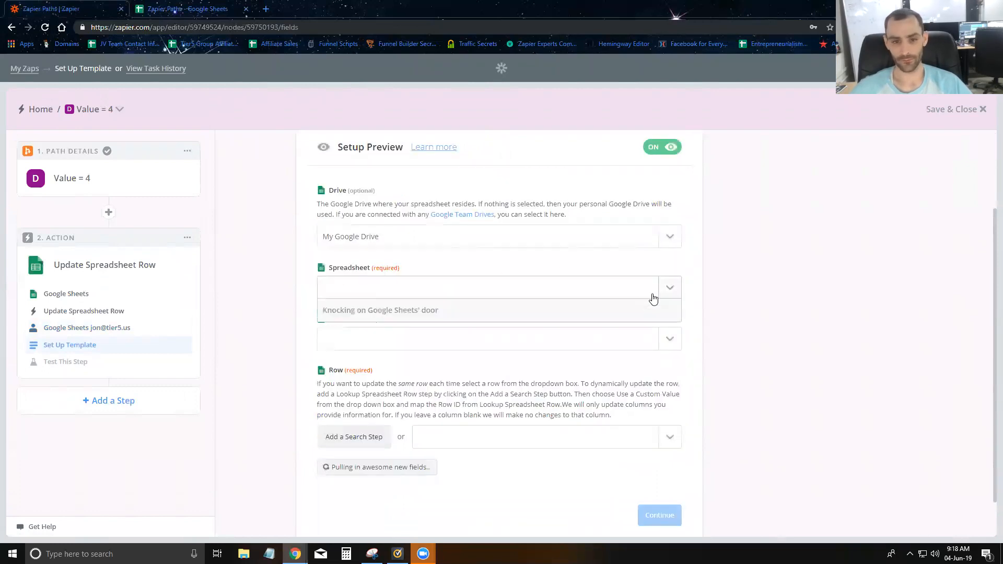
pyautogui.click(440, 329)
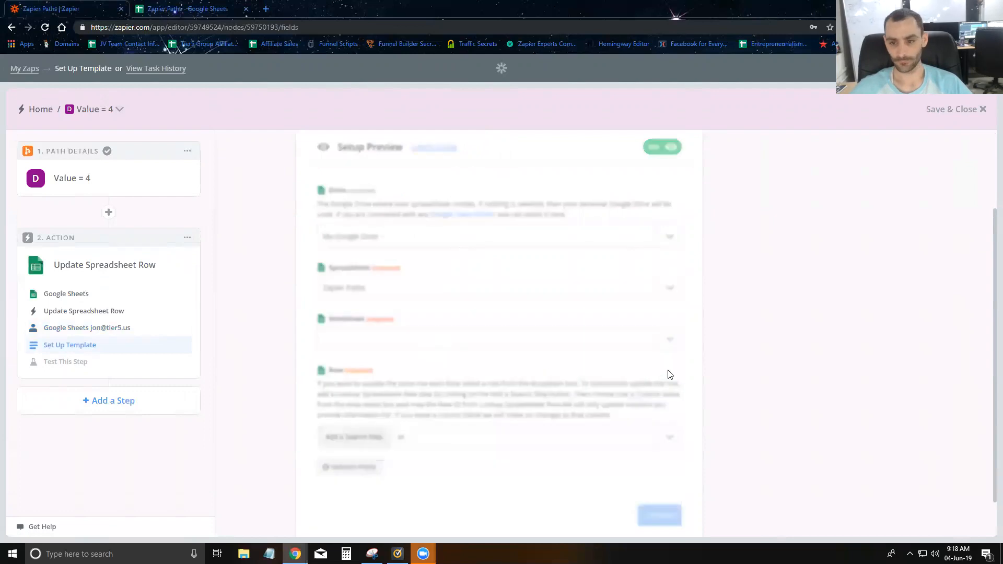
pyautogui.click(669, 341)
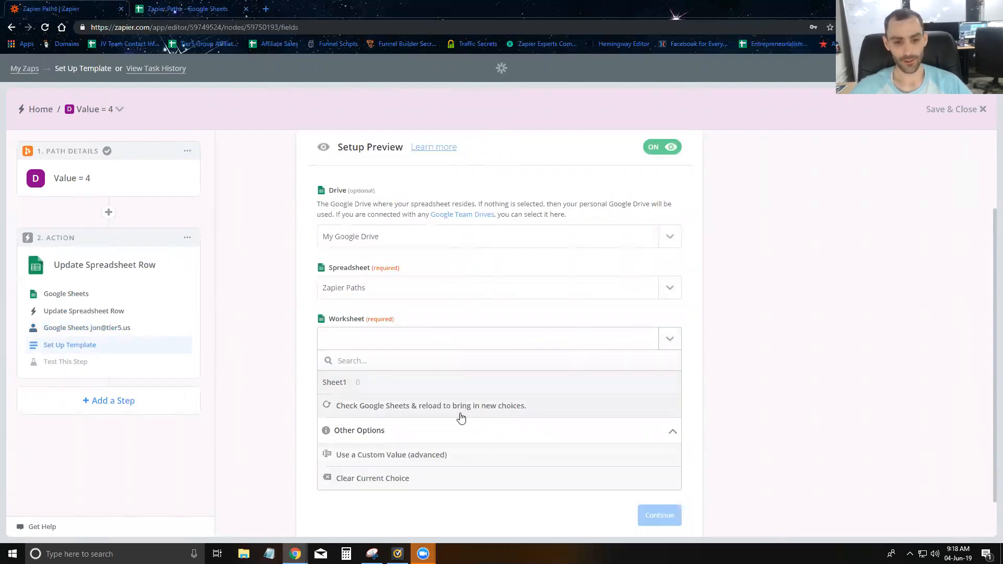
pyautogui.click(448, 454)
pyautogui.scroll(-2, 665, 400)
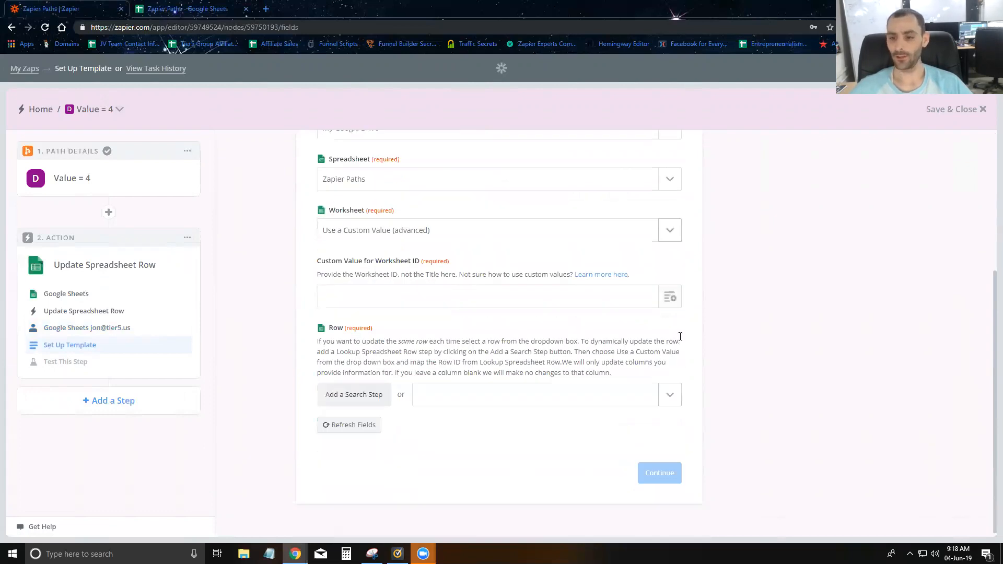
pyautogui.click(670, 296)
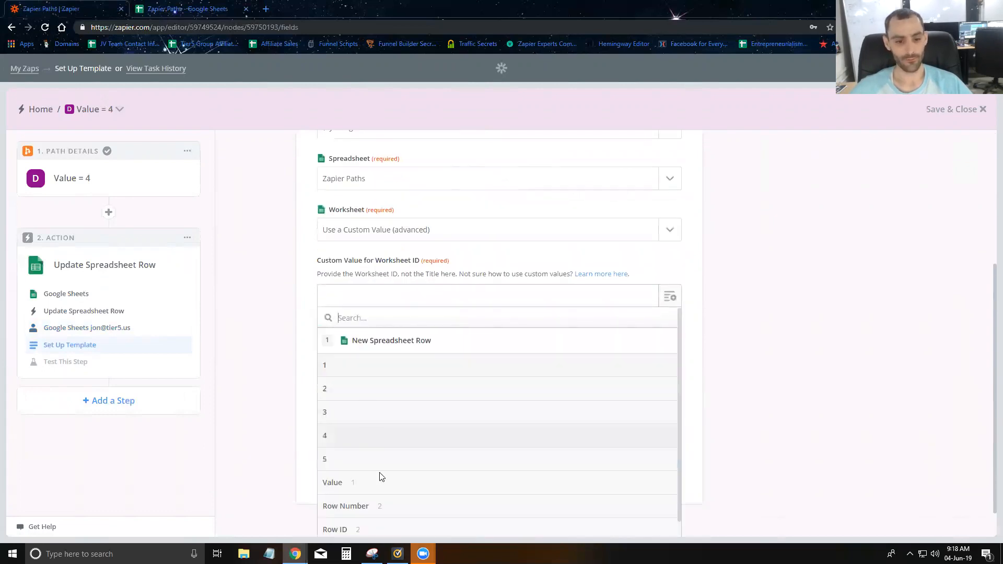
pyautogui.scroll(-1, 378, 481)
pyautogui.click(378, 506)
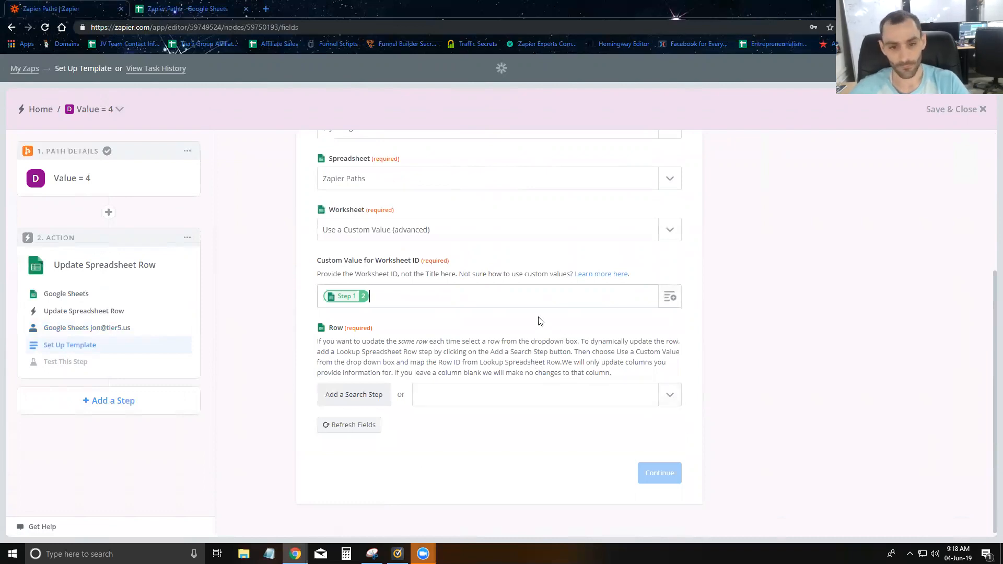
pyautogui.press('BackSpace')
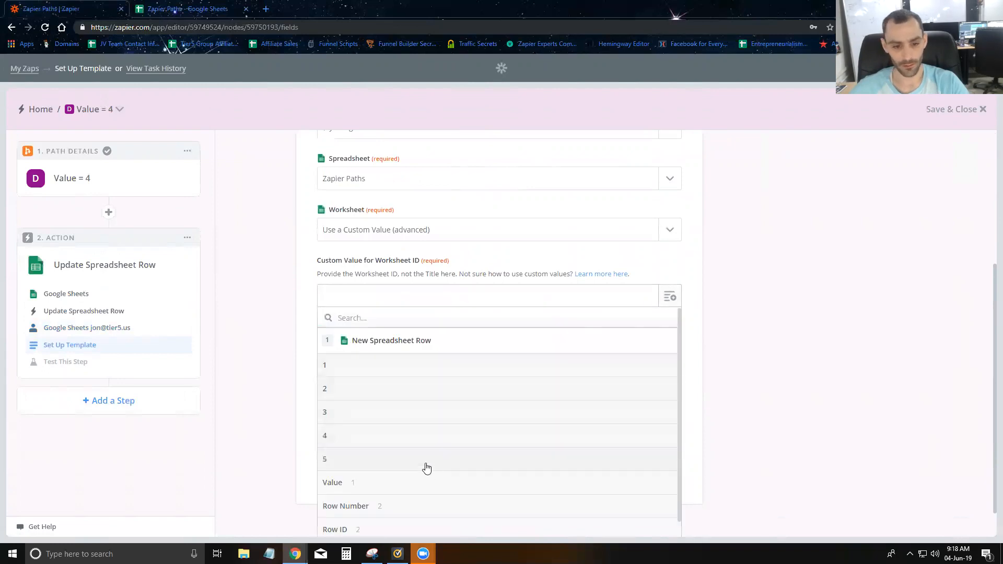
pyautogui.click(435, 291)
pyautogui.scroll(1, 441, 309)
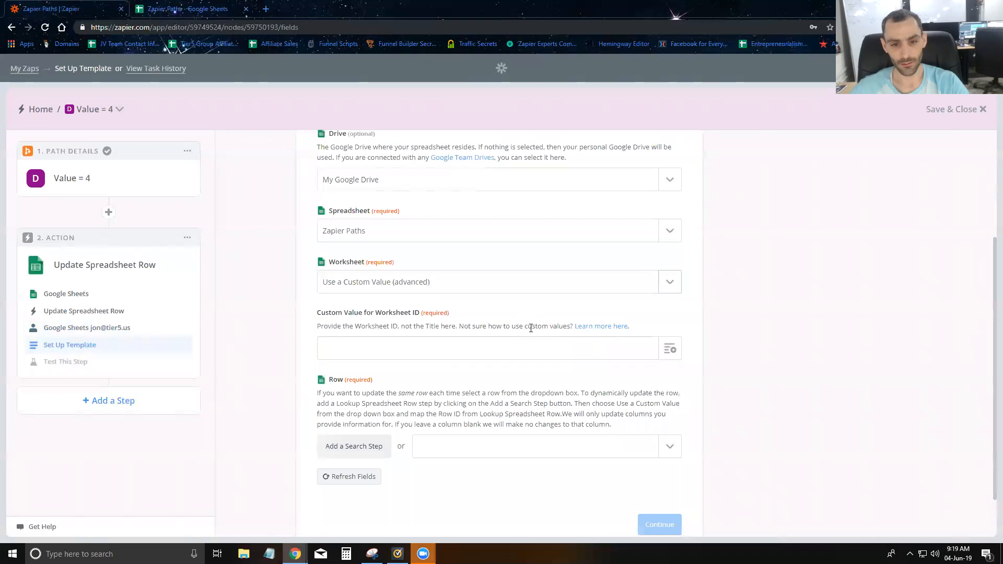
# Set path D's worksheet to Sheet1 and its row to a custom value mapped to the new spreadsheet row's Row ID.
pyautogui.click(670, 287)
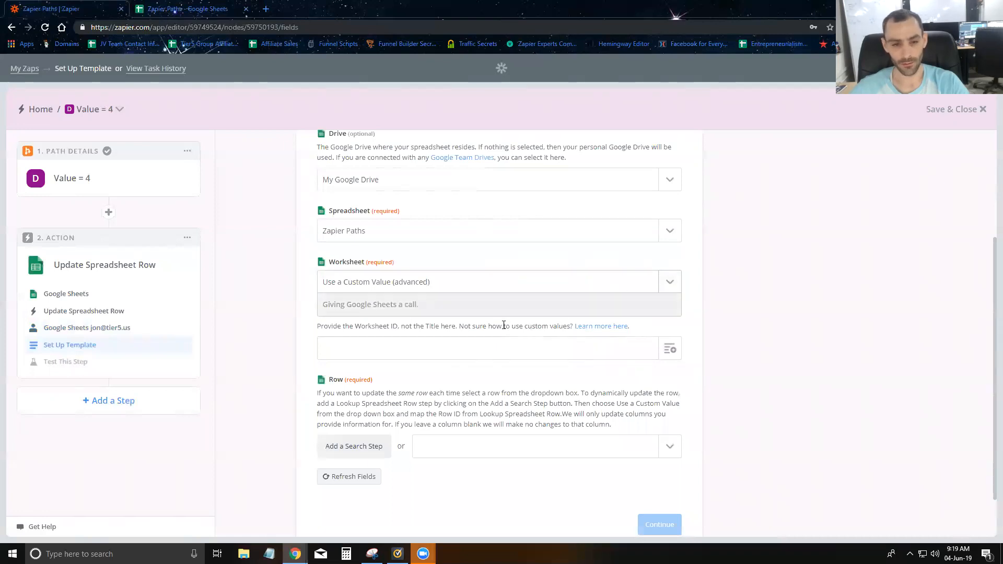
pyautogui.click(409, 329)
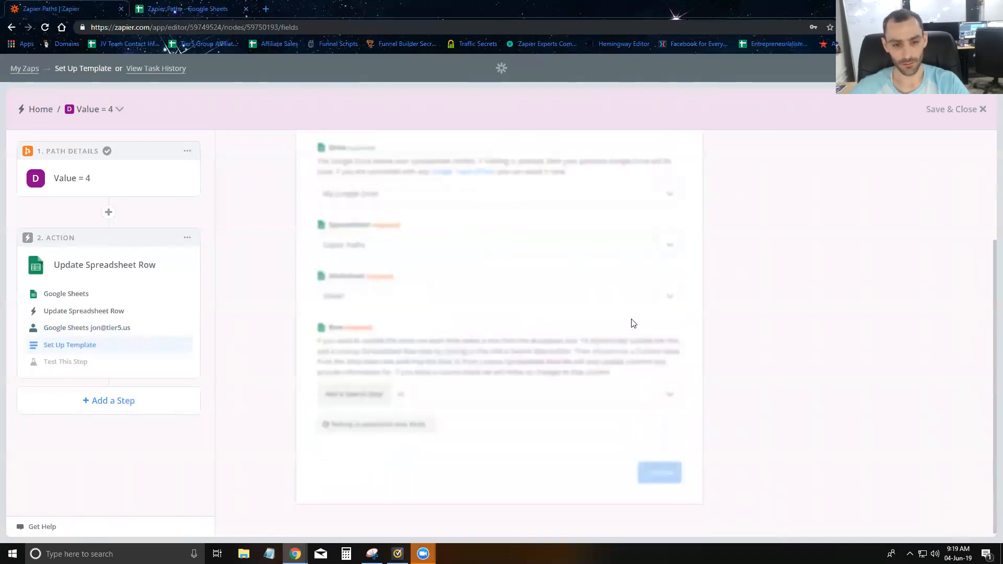
pyautogui.scroll(-3, 626, 359)
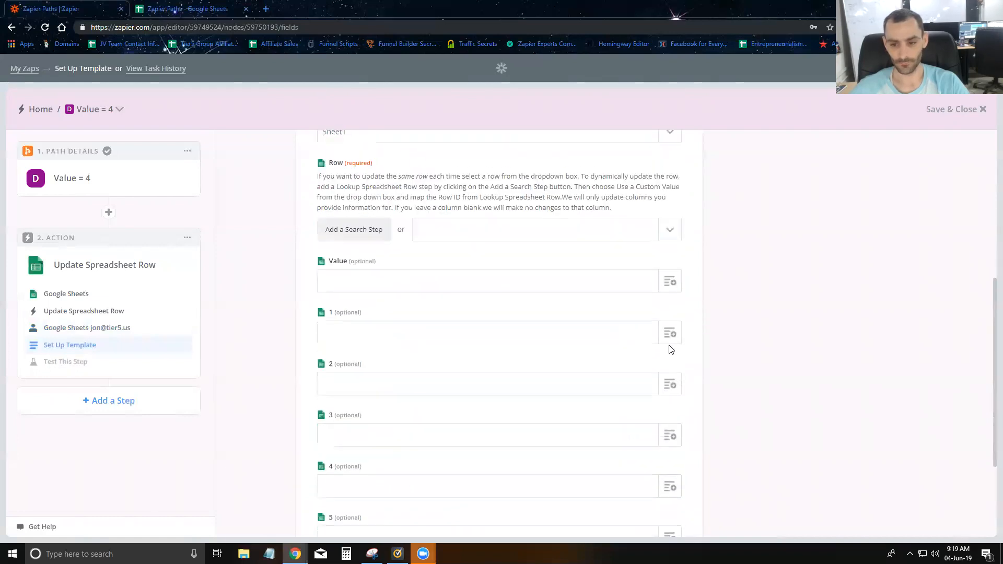
pyautogui.click(671, 224)
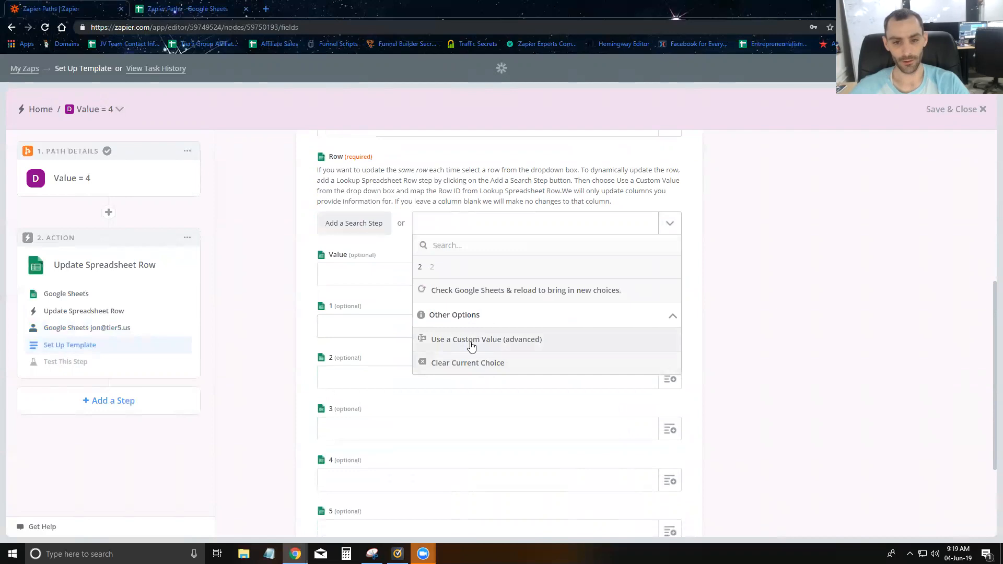
pyautogui.click(471, 346)
pyautogui.click(669, 291)
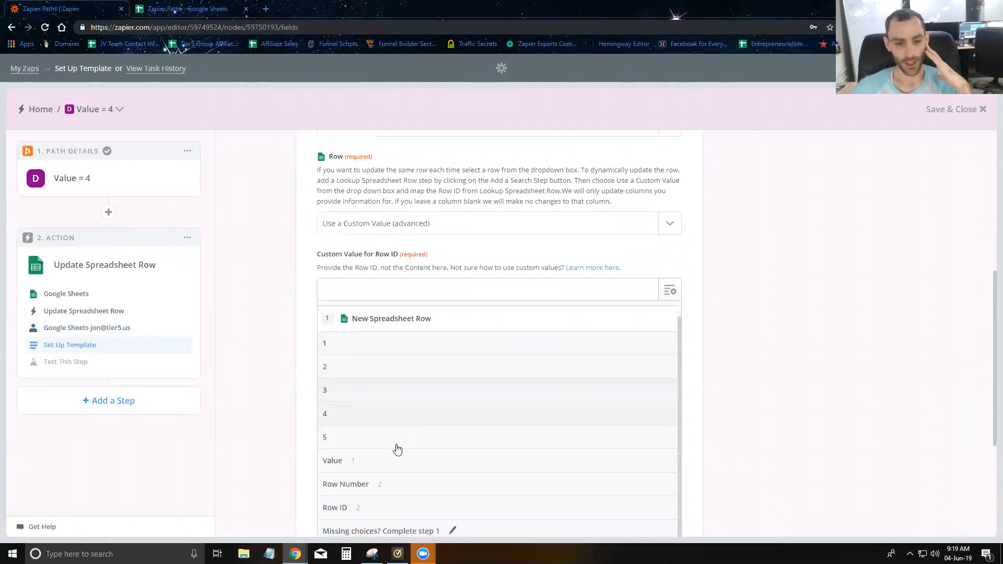
pyautogui.click(405, 485)
# Fill column 4 with Yes in path D's update template and continue to the test.
pyautogui.scroll(-2, 523, 313)
pyautogui.click(389, 442)
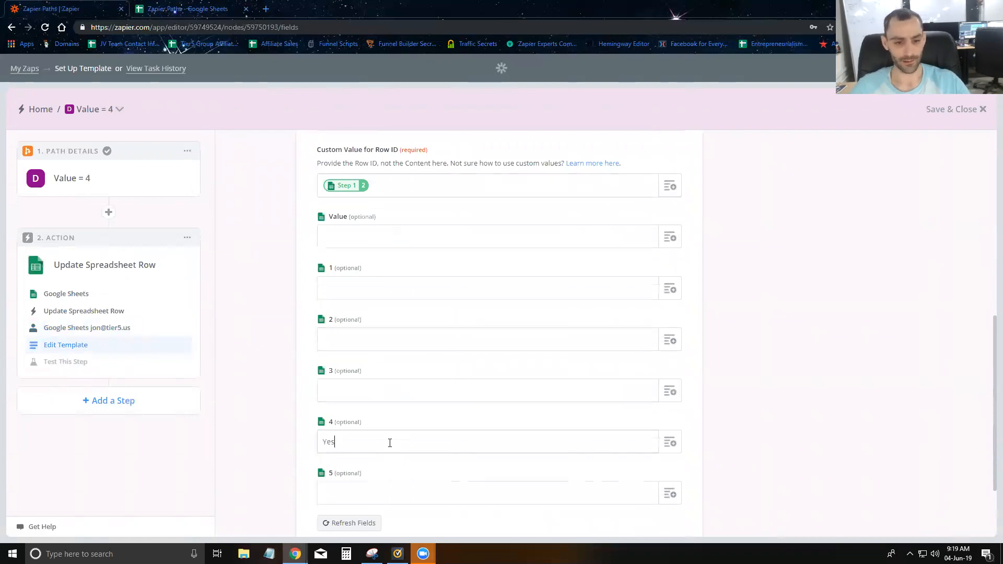
pyautogui.write('Yes')
pyautogui.scroll(-2, 470, 454)
pyautogui.click(645, 474)
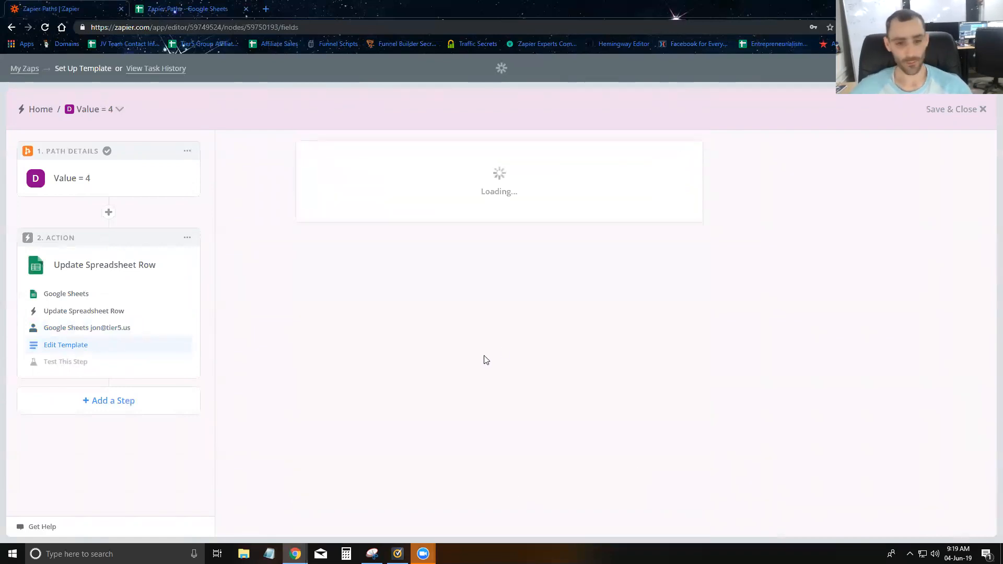
# Skip the test of path D's update action and finish the path.
pyautogui.scroll(-6, 527, 334)
pyautogui.click(353, 452)
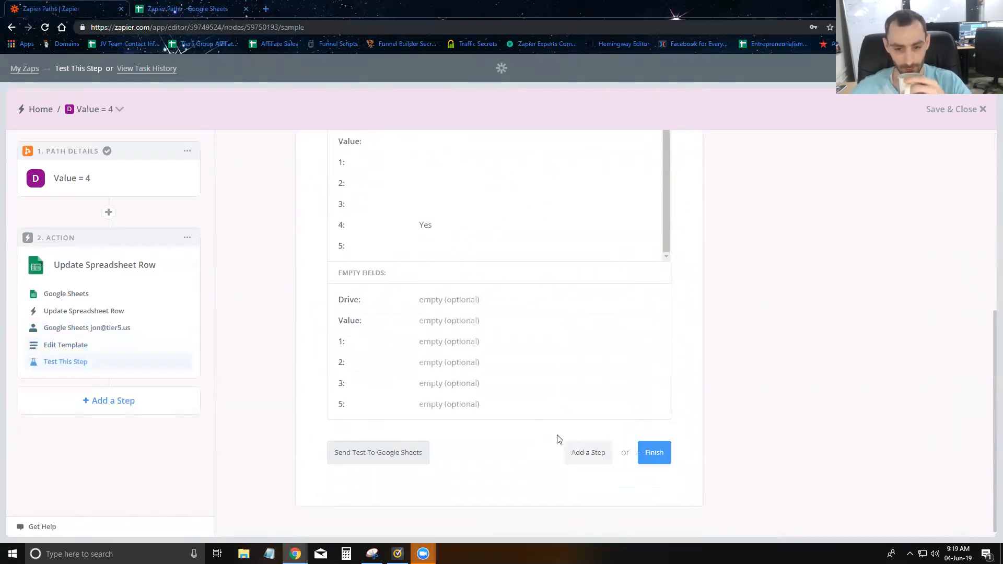
pyautogui.click(653, 500)
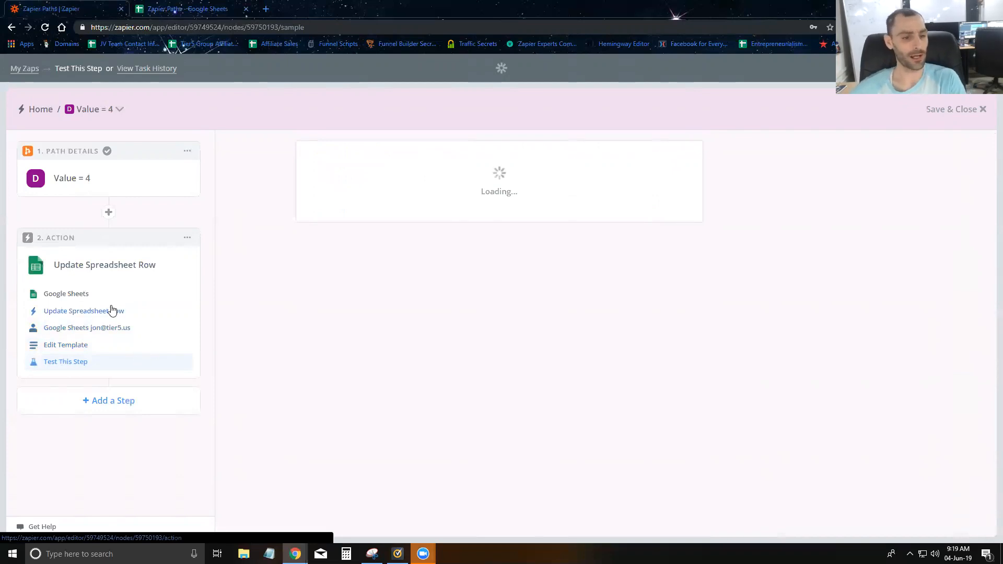
# Add a sixth path to the Paths step and open its setup from the Paths overview.
pyautogui.click(149, 336)
pyautogui.click(147, 334)
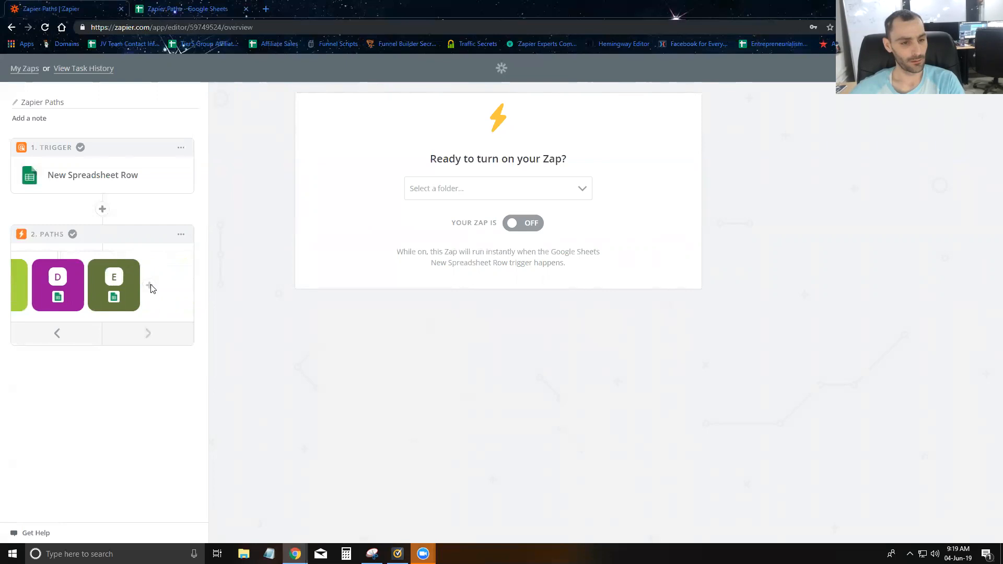
pyautogui.click(150, 285)
pyautogui.click(148, 334)
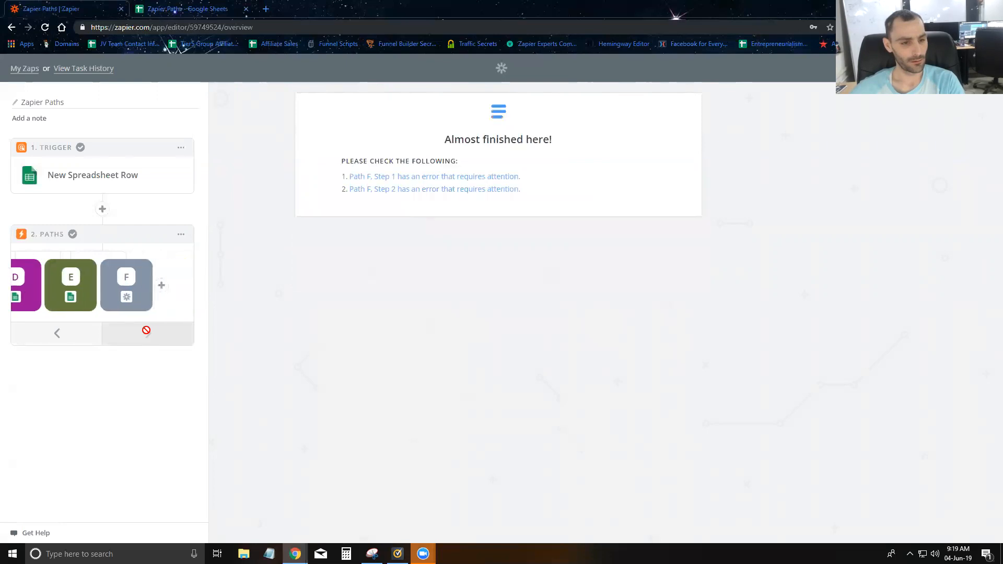
pyautogui.rightClick(120, 283)
pyautogui.click(111, 294)
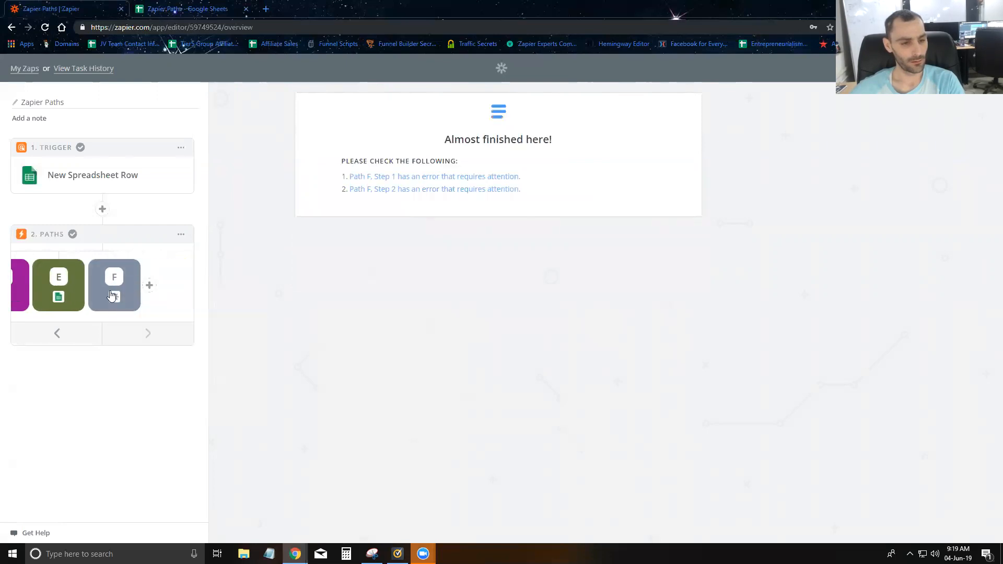
pyautogui.click(111, 295)
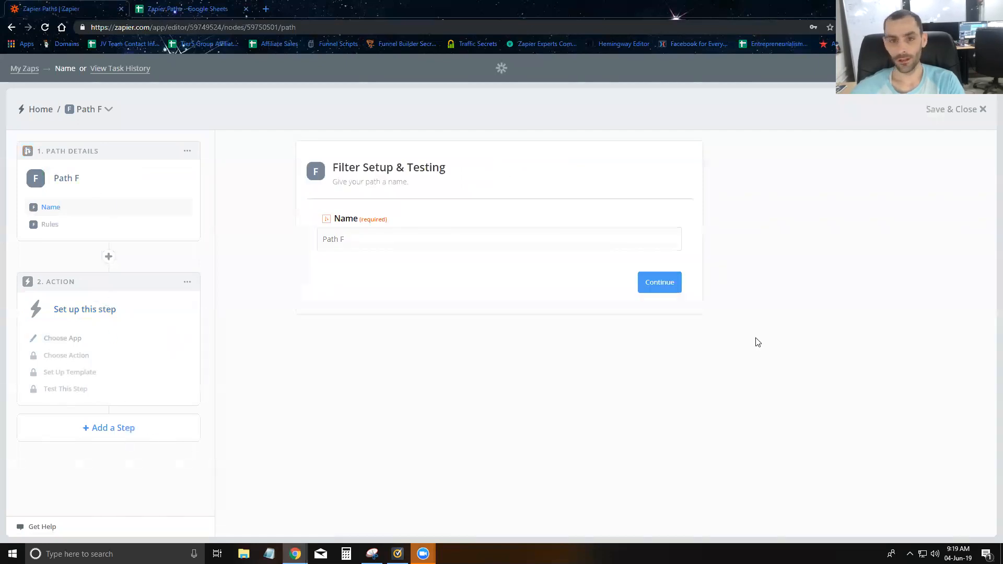
pyautogui.click(41, 110)
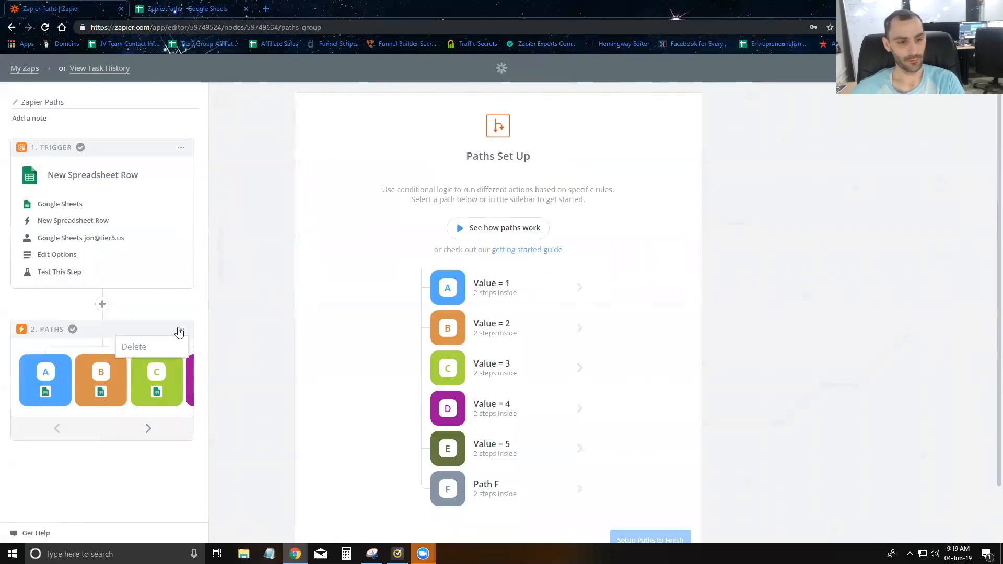
pyautogui.scroll(-1, 486, 391)
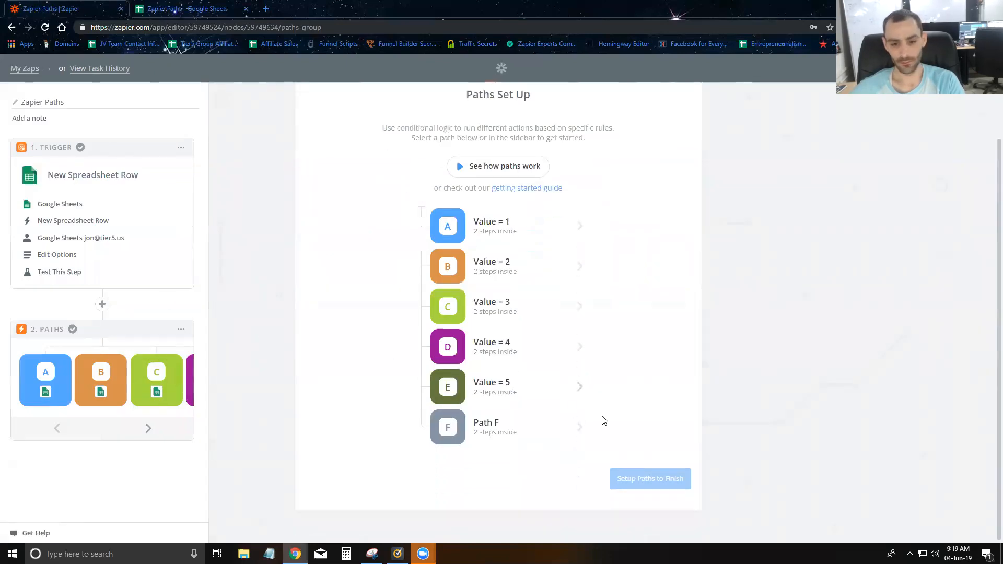
pyautogui.click(578, 434)
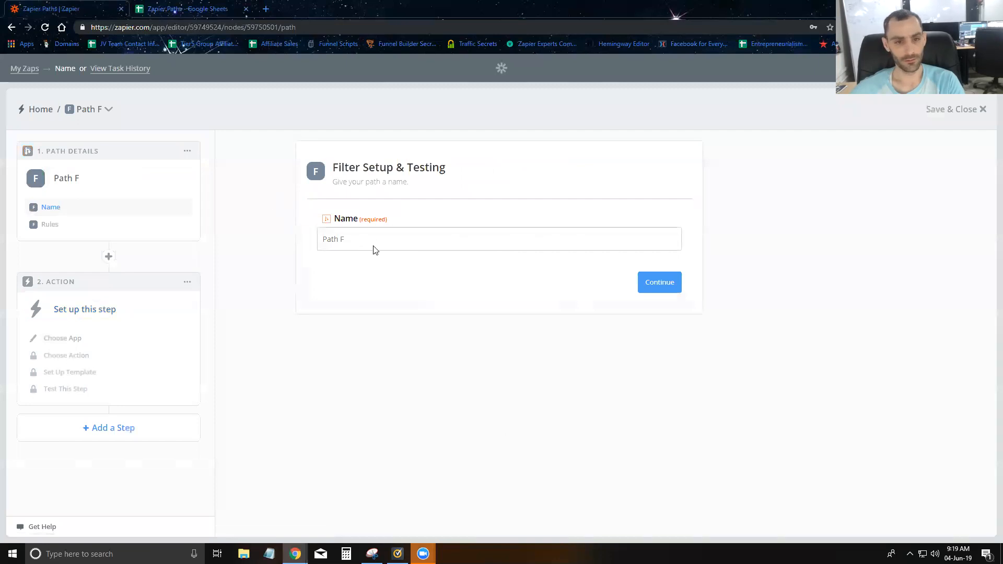
# Name path F "Value = 6" and continue to its rules.
pyautogui.hotkey('ctrl', 'a')
pyautogui.write('Vlaue')
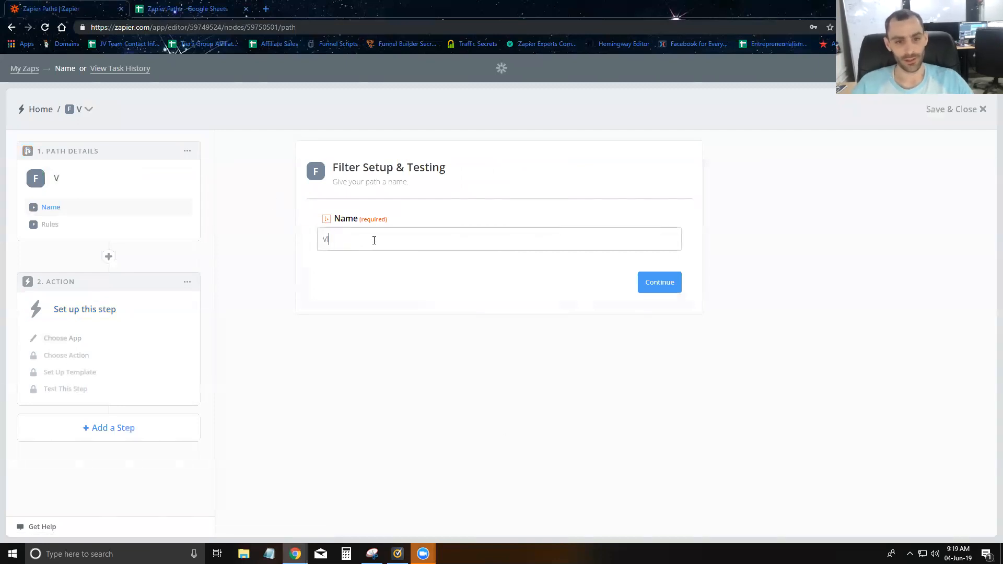
pyautogui.press('BackSpace')
pyautogui.press('BackSpace')
pyautogui.press('BackSpace')
pyautogui.press('BackSpace')
pyautogui.write('alue =')
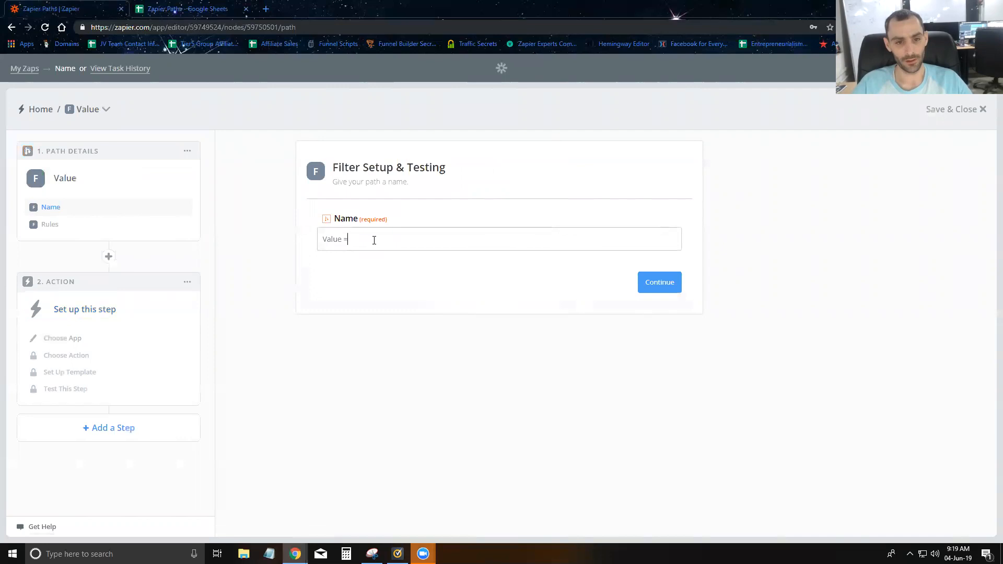
pyautogui.click(648, 283)
# Switch to the Zapier Paths spreadsheet in Google Sheets and add the column header 6 in cell G1.
pyautogui.click(201, 8)
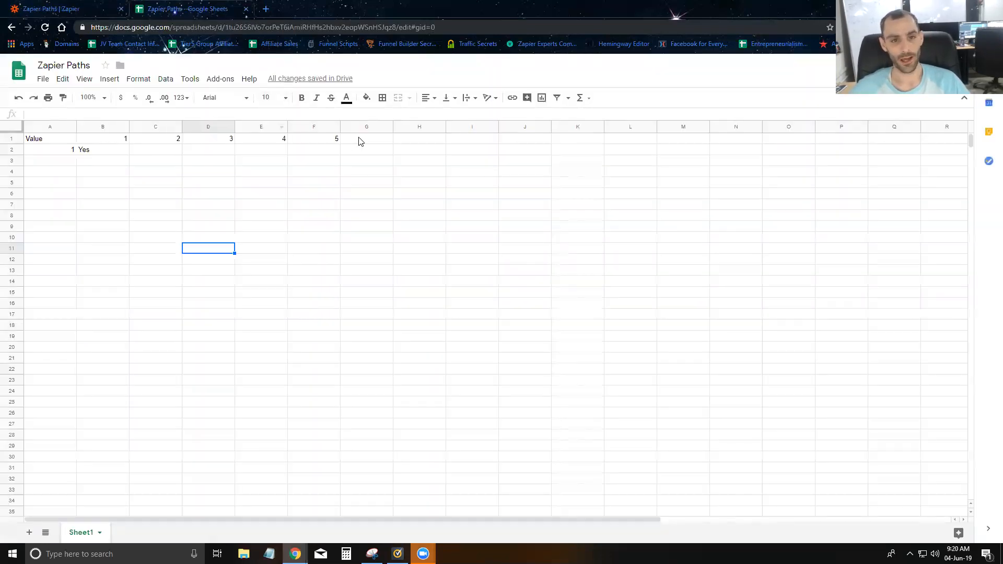
pyautogui.click(360, 139)
pyautogui.write('6')
pyautogui.press('Tab')
pyautogui.click(372, 220)
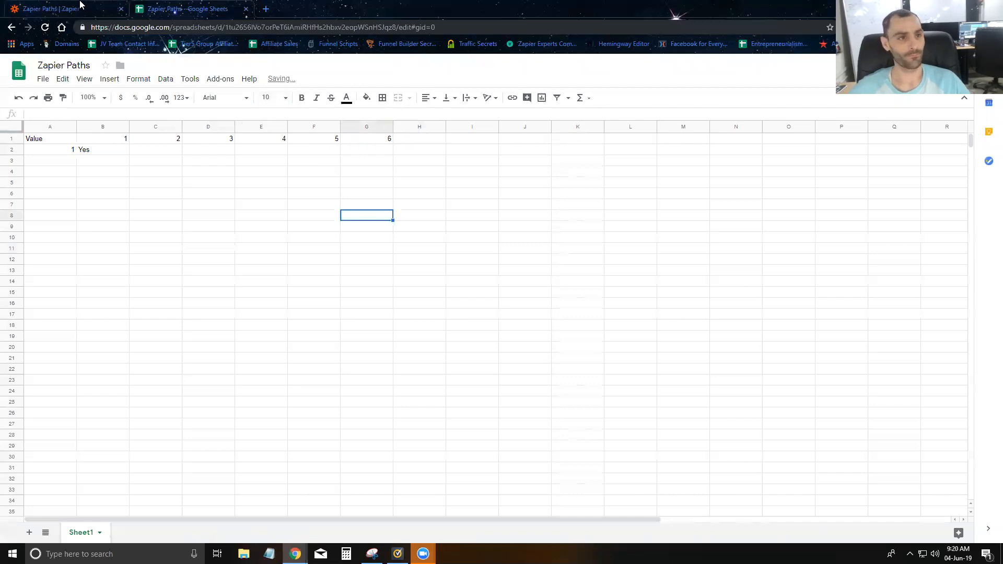
# Back in Zapier, set path F's rule to Value (Text) Exactly matches 6, test it and continue.
pyautogui.click(80, 5)
pyautogui.click(417, 256)
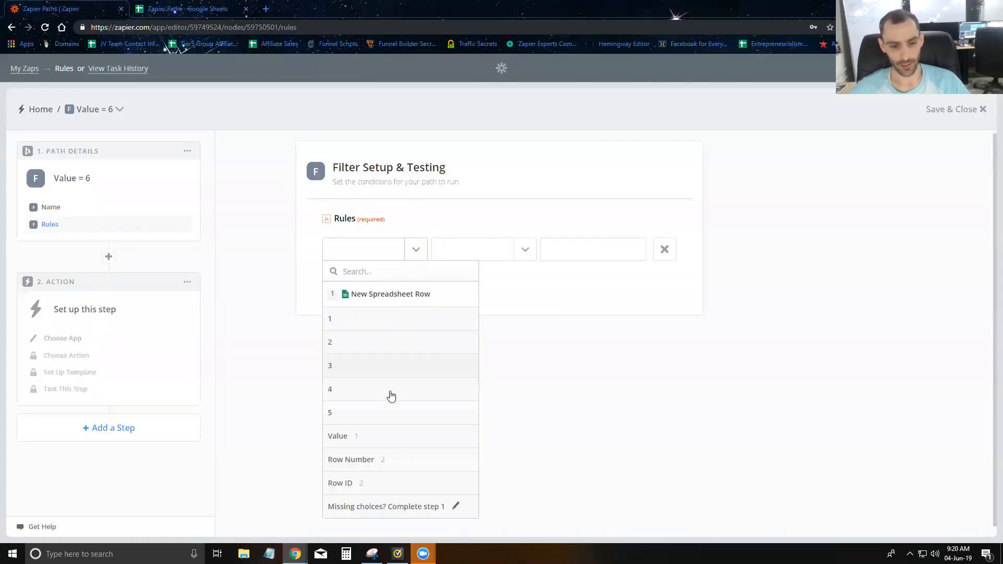
pyautogui.click(373, 439)
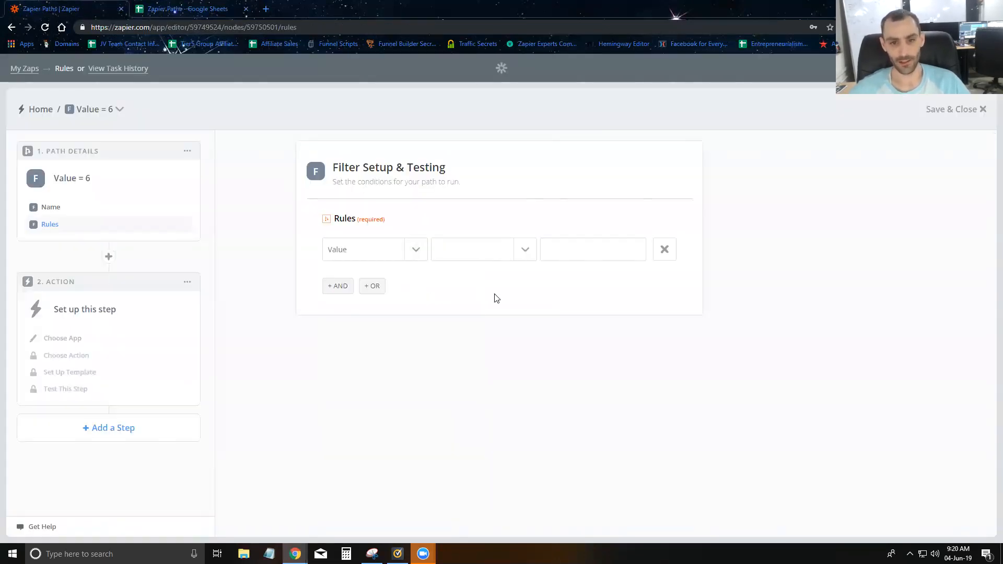
pyautogui.click(525, 251)
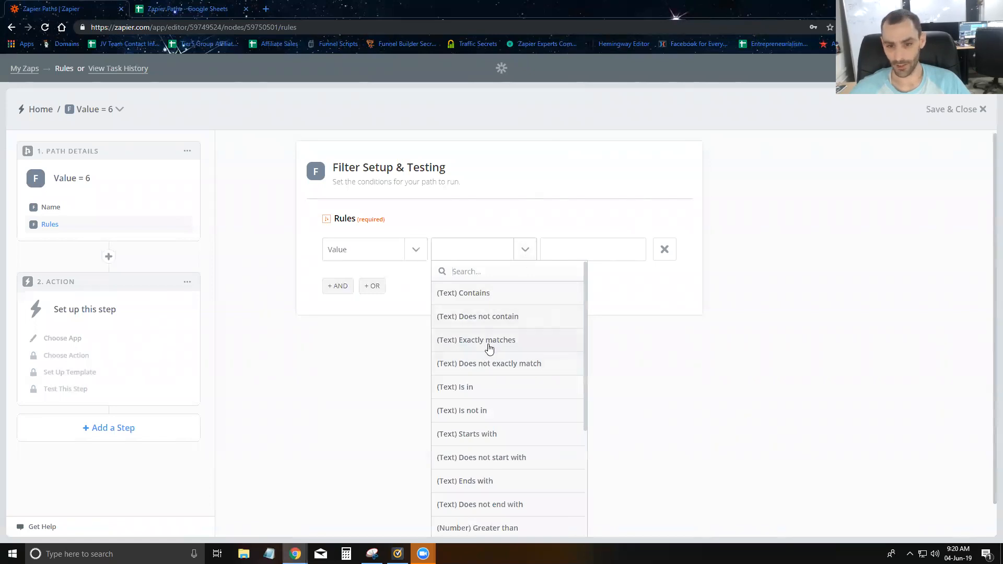
pyautogui.click(489, 347)
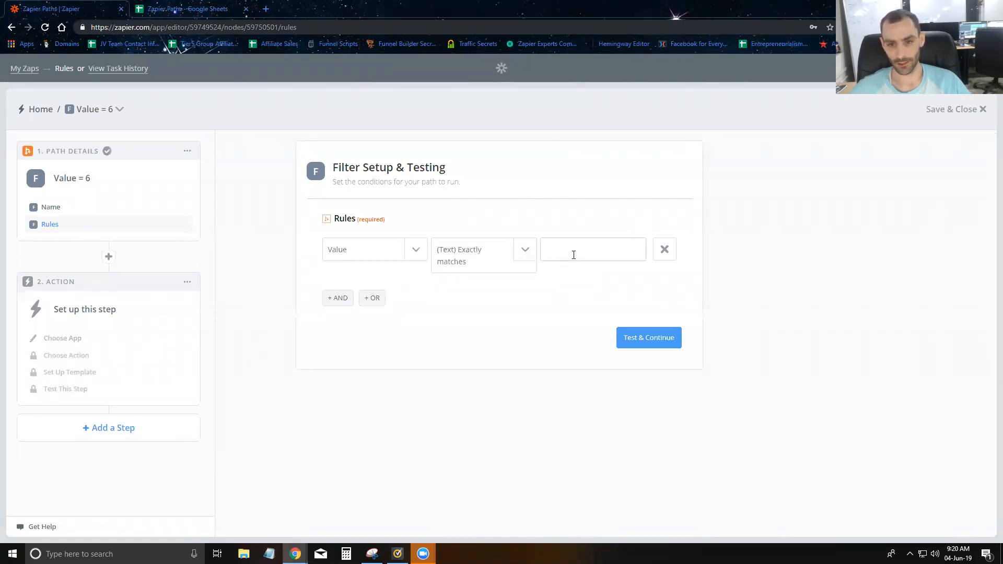
pyautogui.click(646, 346)
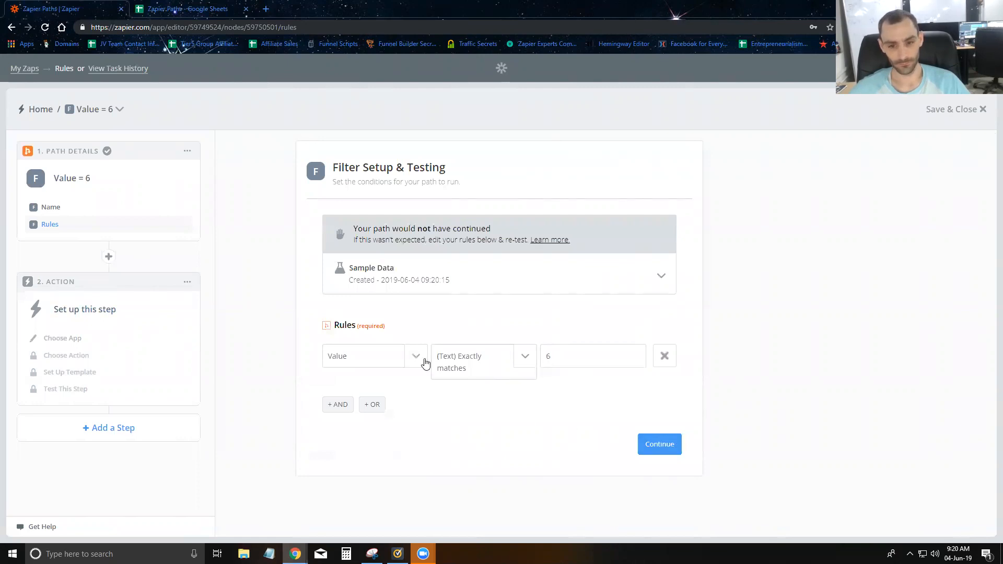
pyautogui.click(664, 444)
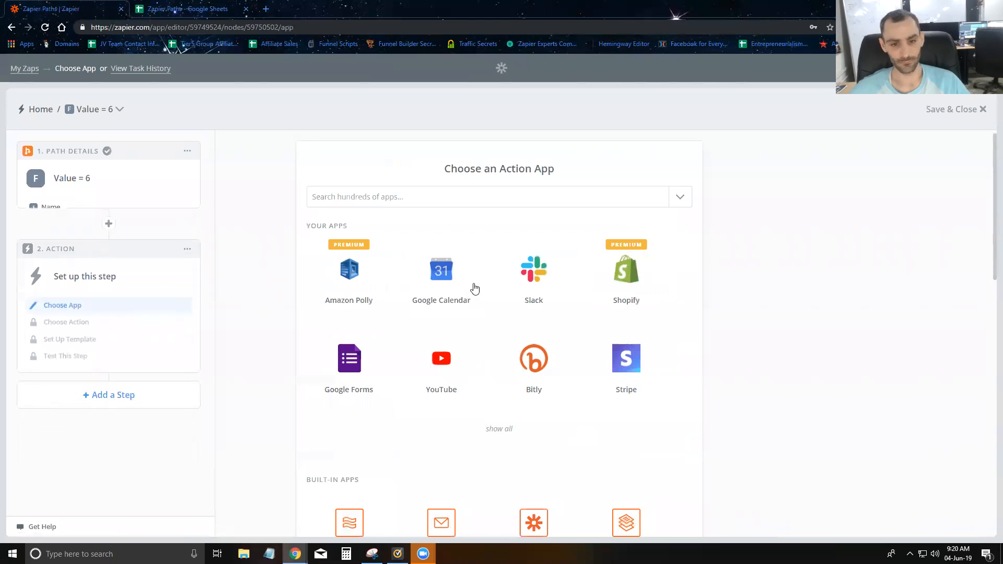
# Choose Google Sheets' Update Spreadsheet Row as path F's action and continue with the connected Google Sheets account.
pyautogui.click(520, 199)
pyautogui.click(473, 230)
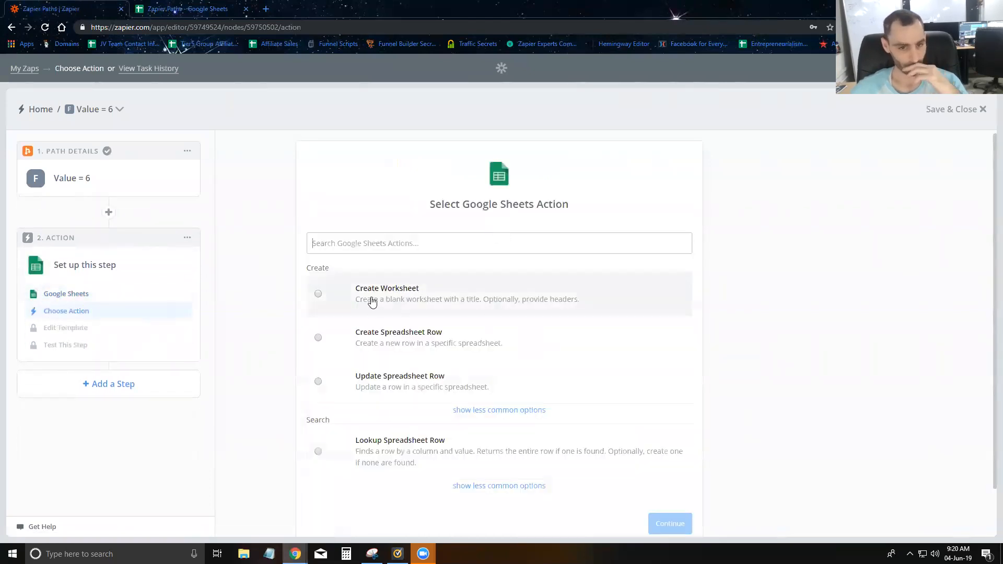
pyautogui.click(372, 302)
pyautogui.scroll(-1, 511, 312)
pyautogui.click(438, 342)
pyautogui.click(652, 473)
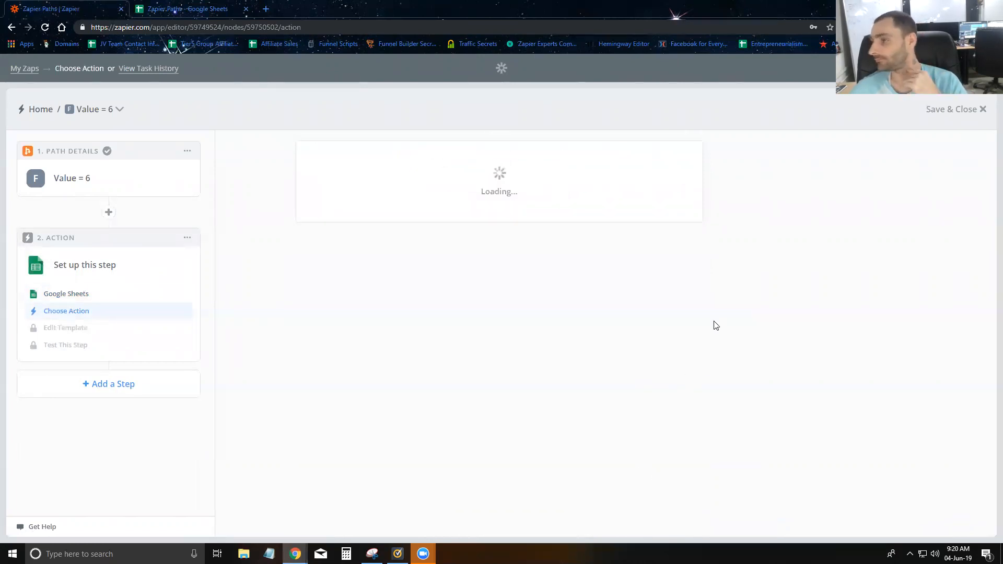
pyautogui.scroll(-15, 526, 311)
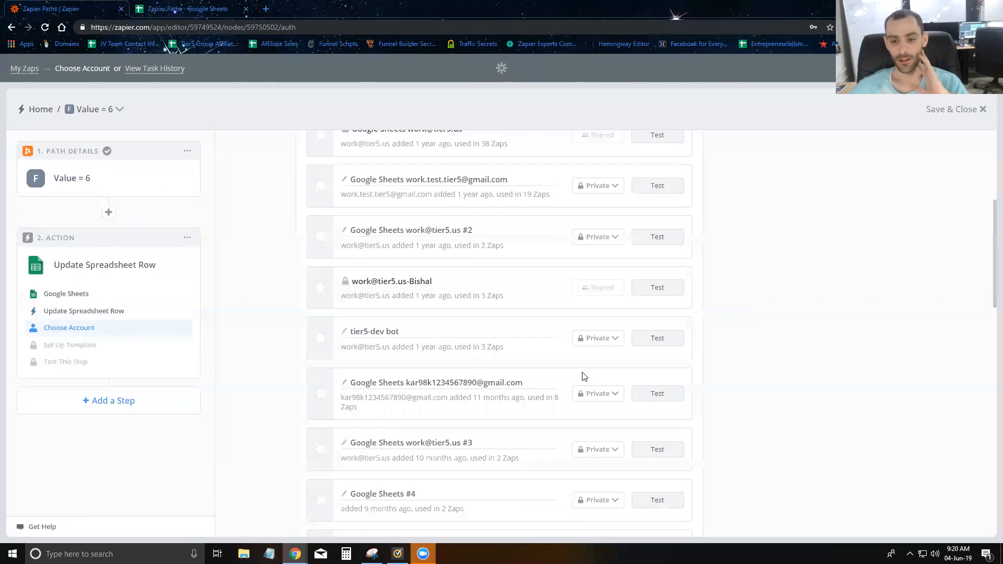
pyautogui.click(661, 482)
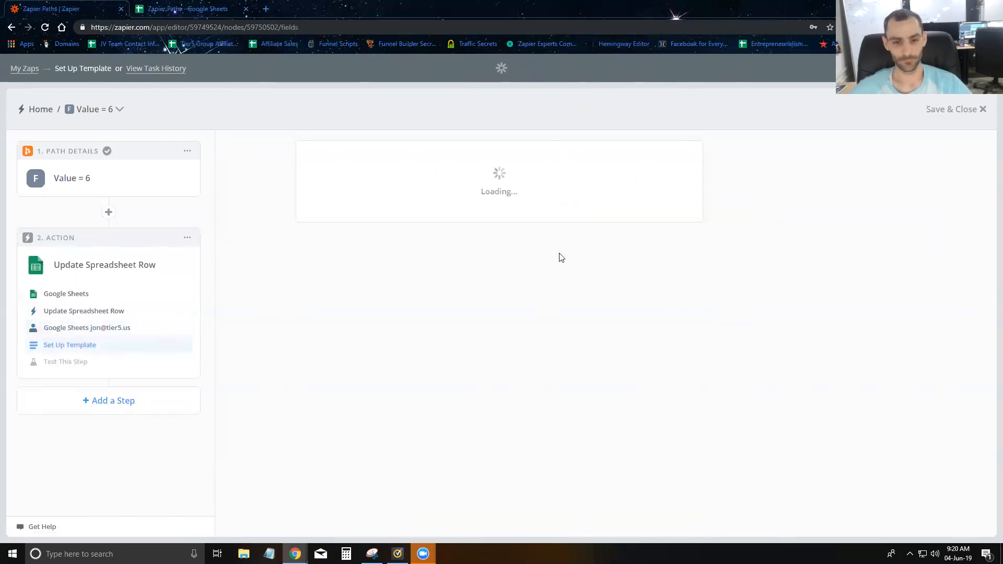
# Set path F's update action to My Google Drive and the Zapier Paths spreadsheet.
pyautogui.click(503, 287)
pyautogui.click(402, 333)
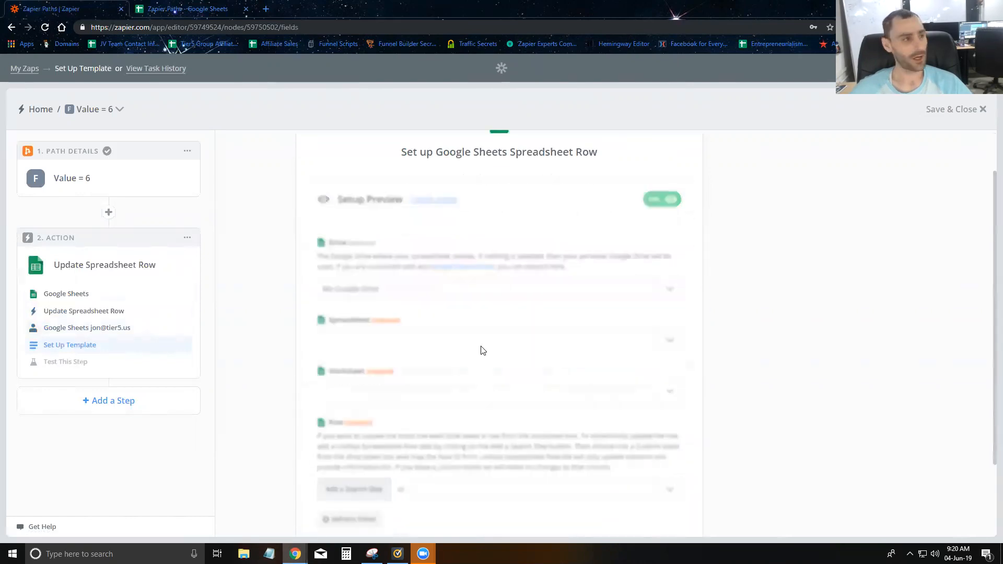
pyautogui.click(481, 350)
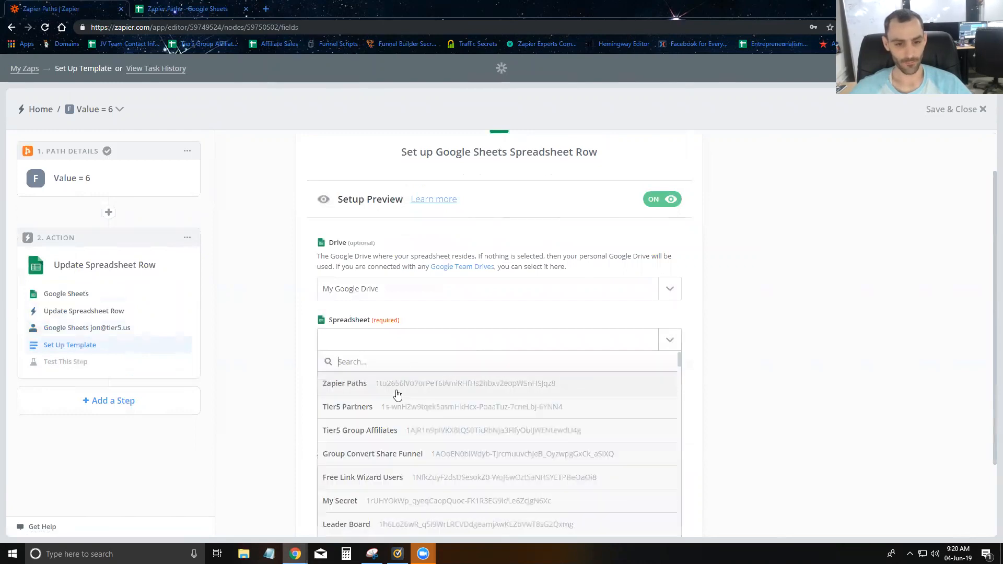
pyautogui.click(397, 384)
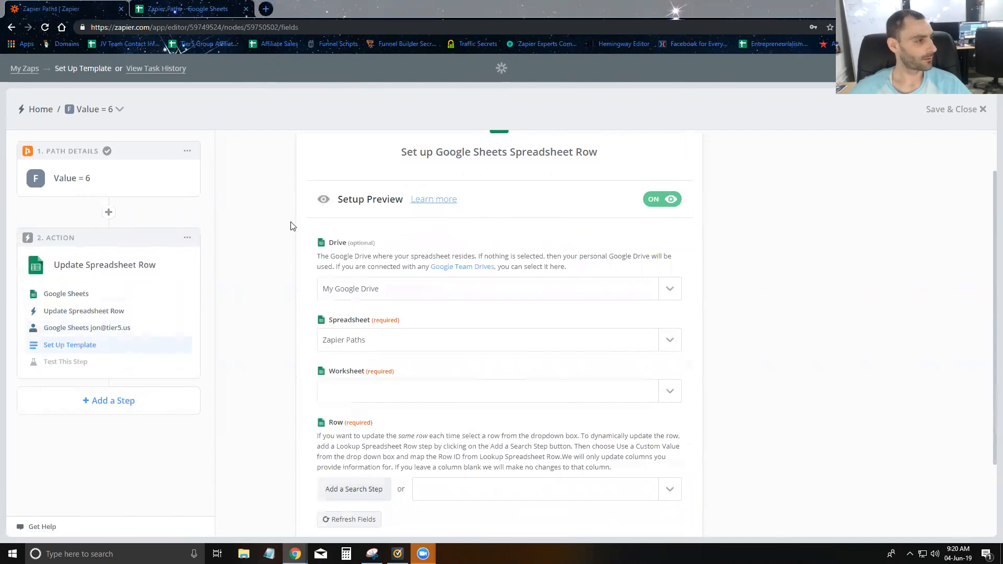
# Set path F's worksheet to Sheet1 and check the header row in the Zapier Paths spreadsheet.
pyautogui.scroll(-2, 432, 320)
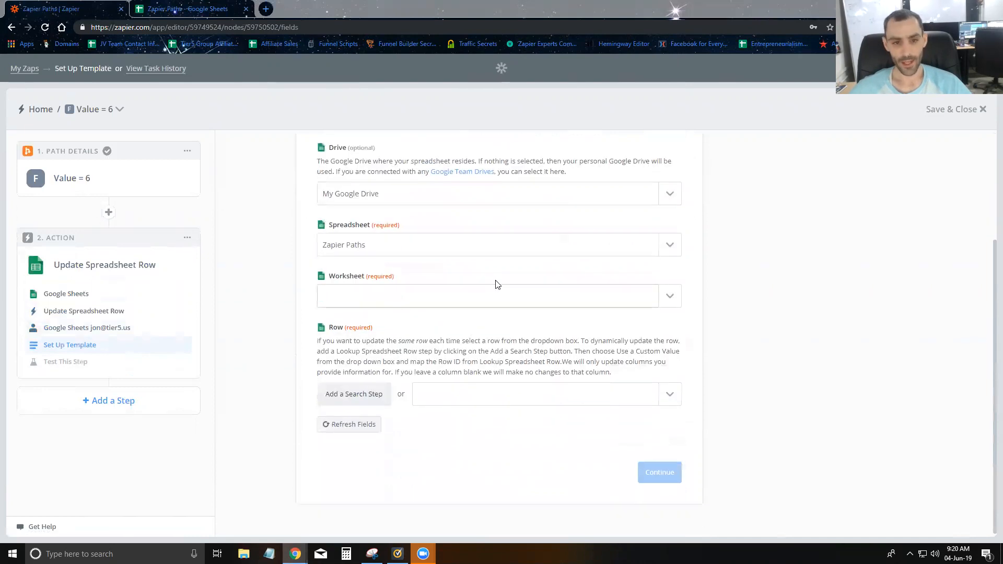
pyautogui.click(490, 293)
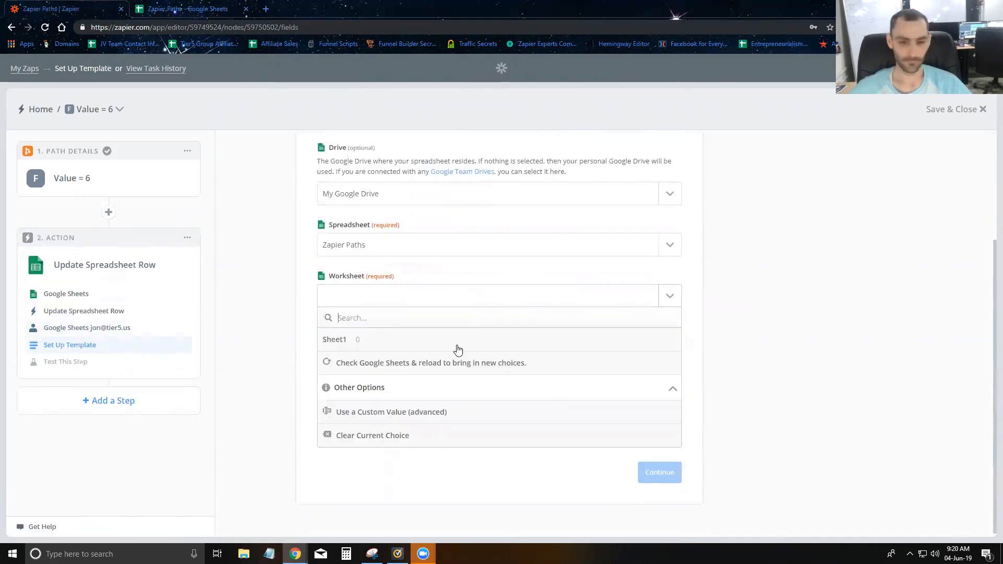
pyautogui.click(432, 346)
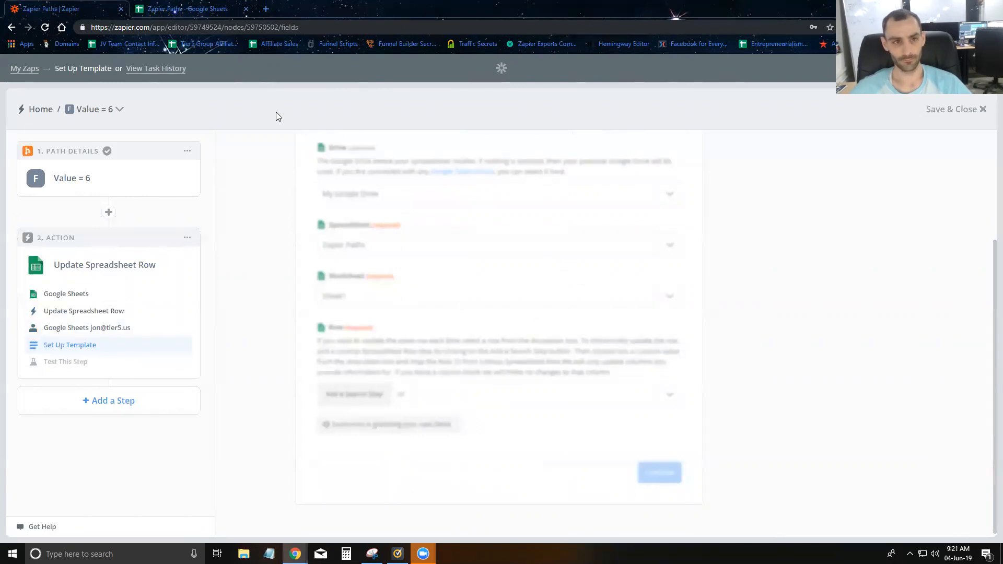
pyautogui.click(183, 9)
pyautogui.click(448, 219)
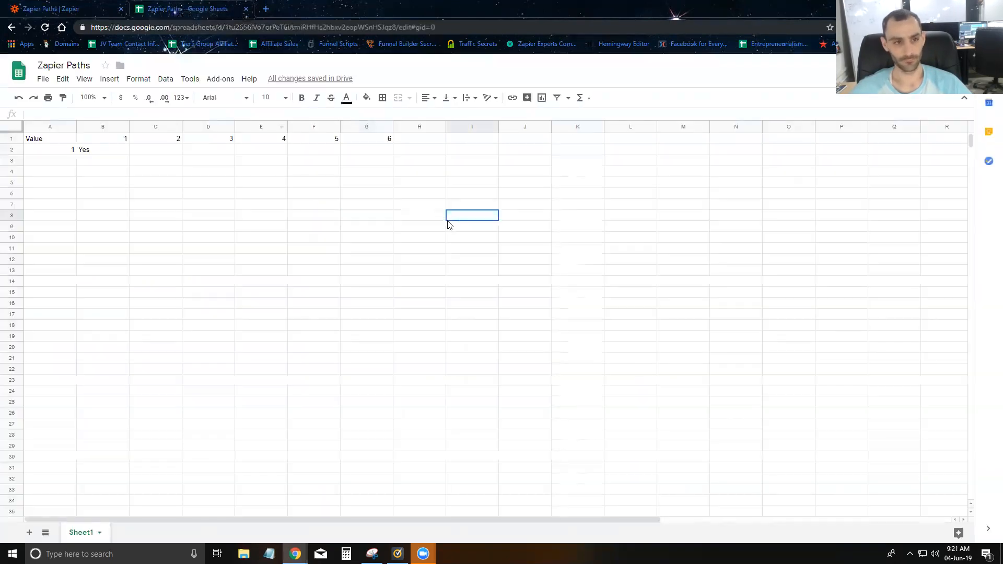
pyautogui.click(47, 9)
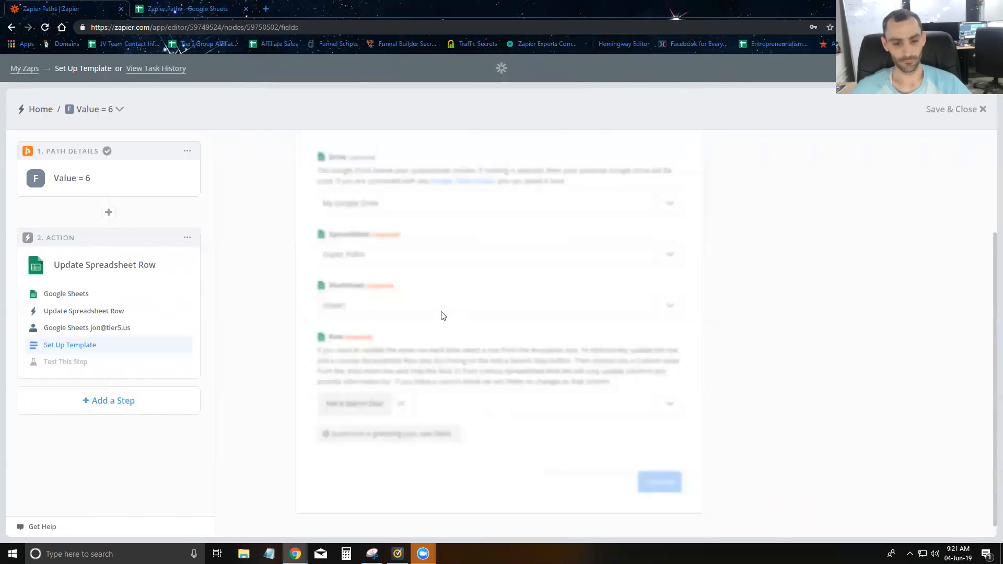
pyautogui.scroll(-5, 586, 347)
pyautogui.click(669, 335)
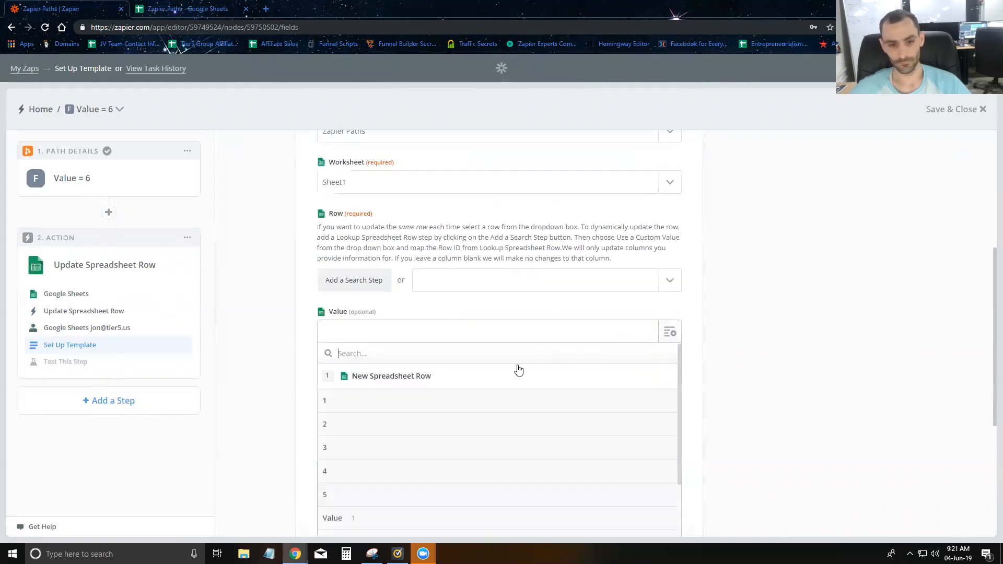
pyautogui.scroll(-3, 516, 370)
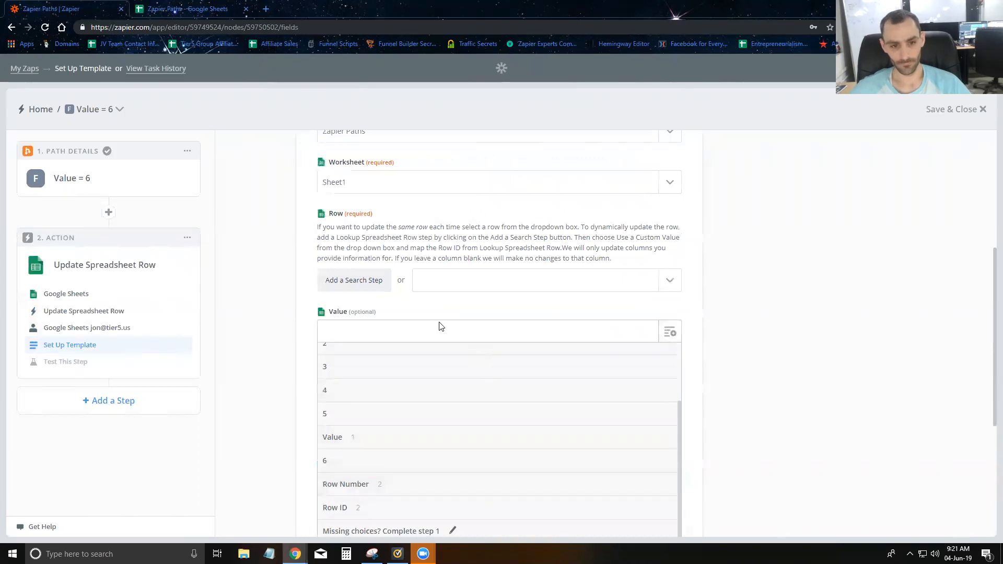
pyautogui.click(448, 308)
pyautogui.scroll(2, 540, 311)
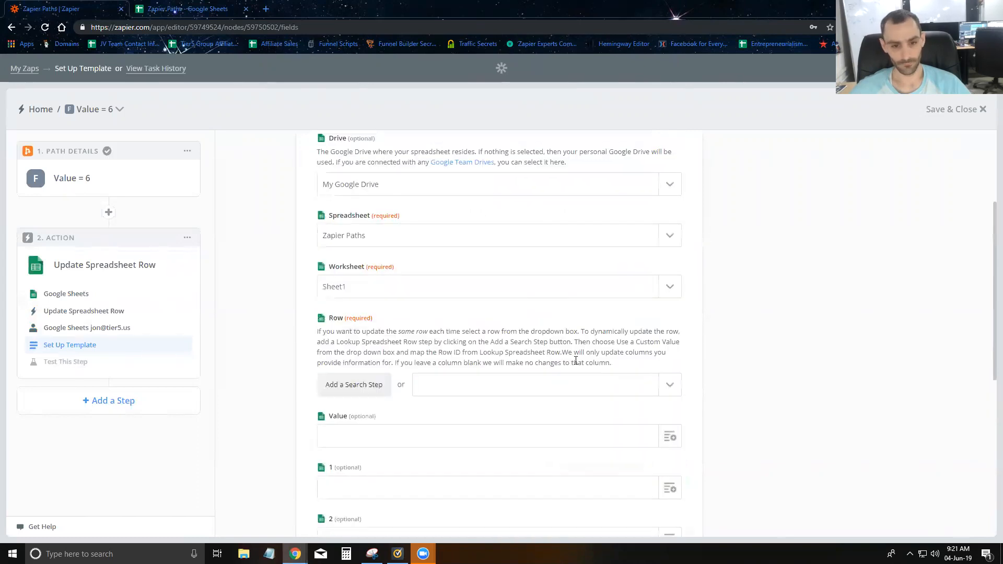
pyautogui.scroll(-2, 640, 384)
# Set path F's row to a custom value mapped to the new spreadsheet row's Row ID.
pyautogui.click(670, 281)
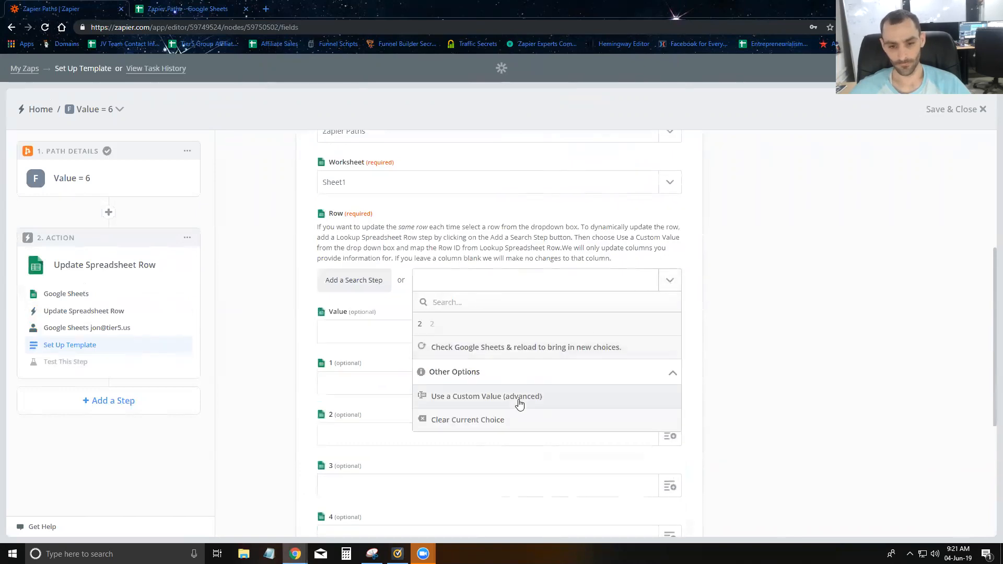
pyautogui.click(518, 400)
pyautogui.click(669, 346)
pyautogui.scroll(-5, 431, 417)
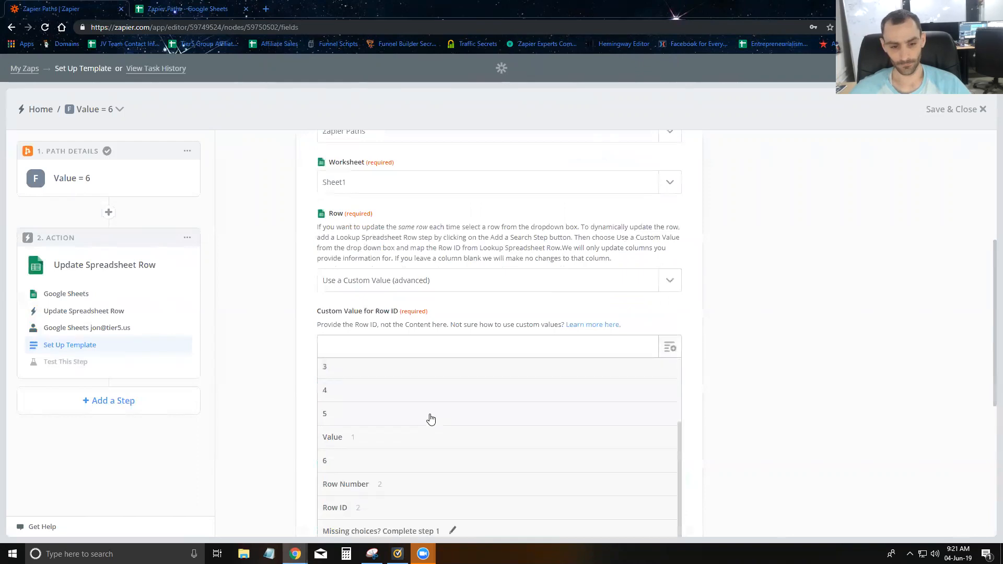
pyautogui.click(396, 502)
# Fill column 6 with Yes in path F's update template.
pyautogui.scroll(-6, 461, 401)
pyautogui.click(399, 394)
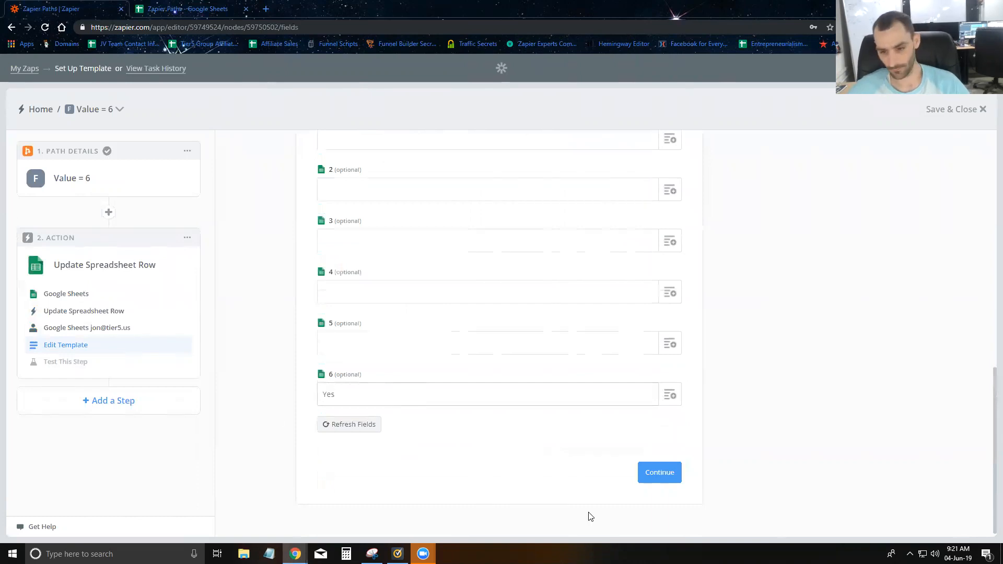
# Finish path F's setup without sending a test to Google Sheets and turn on the Zap.
pyautogui.click(659, 475)
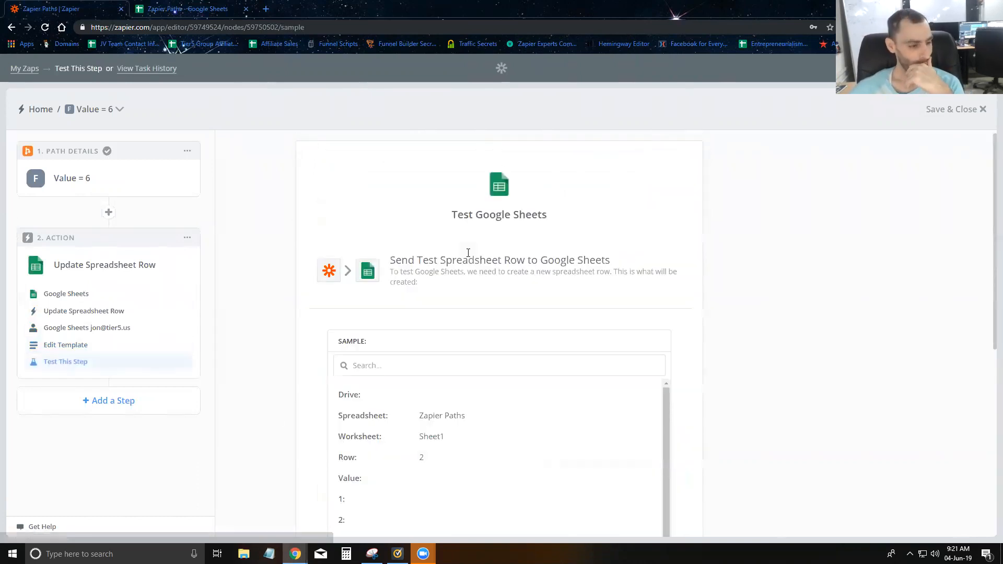
pyautogui.scroll(-6, 581, 420)
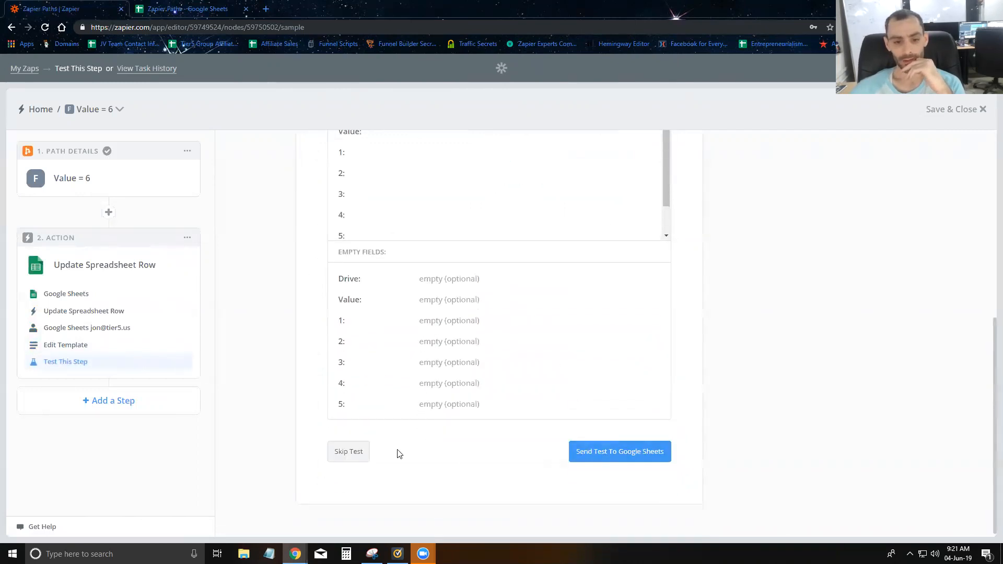
pyautogui.click(347, 451)
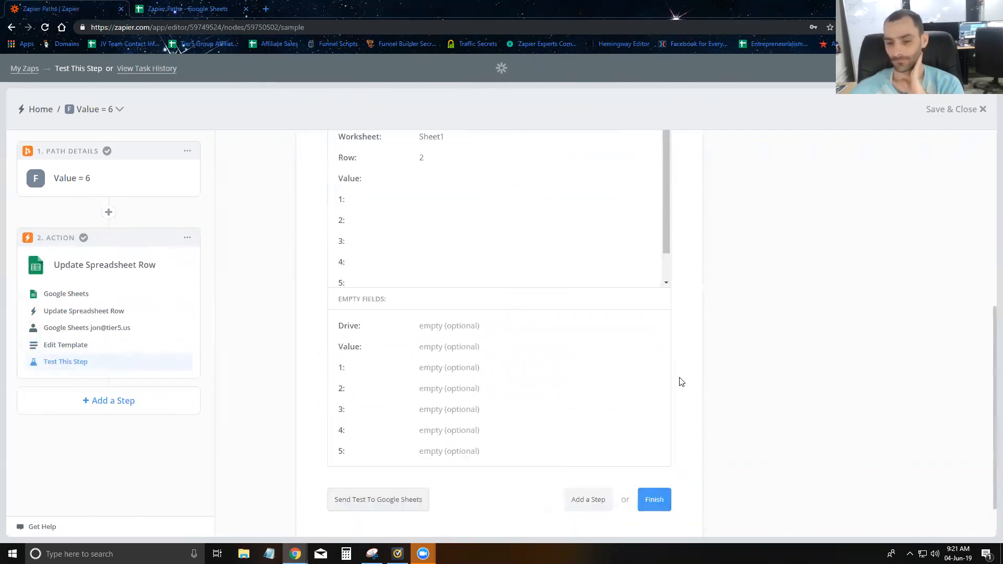
pyautogui.click(656, 500)
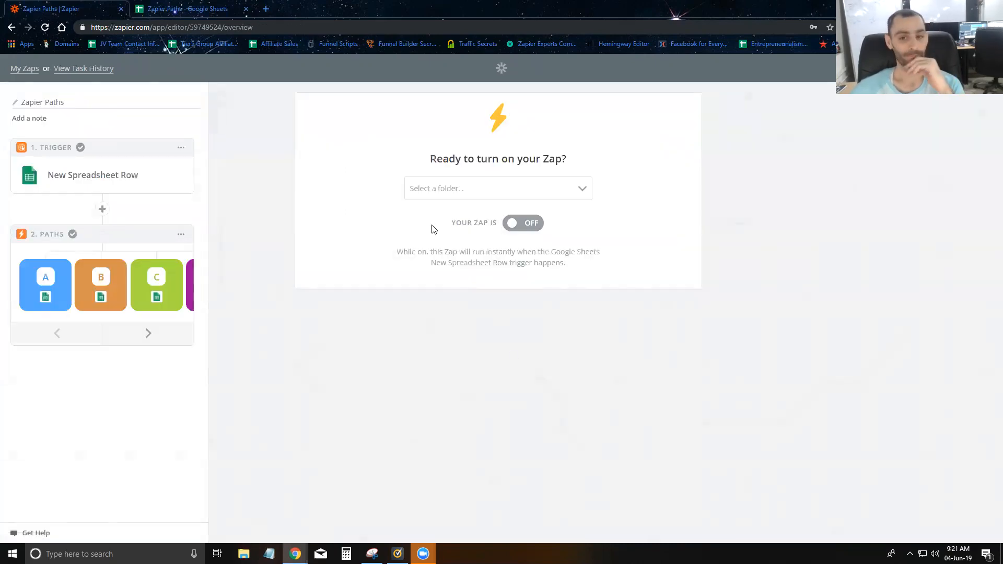
pyautogui.click(531, 229)
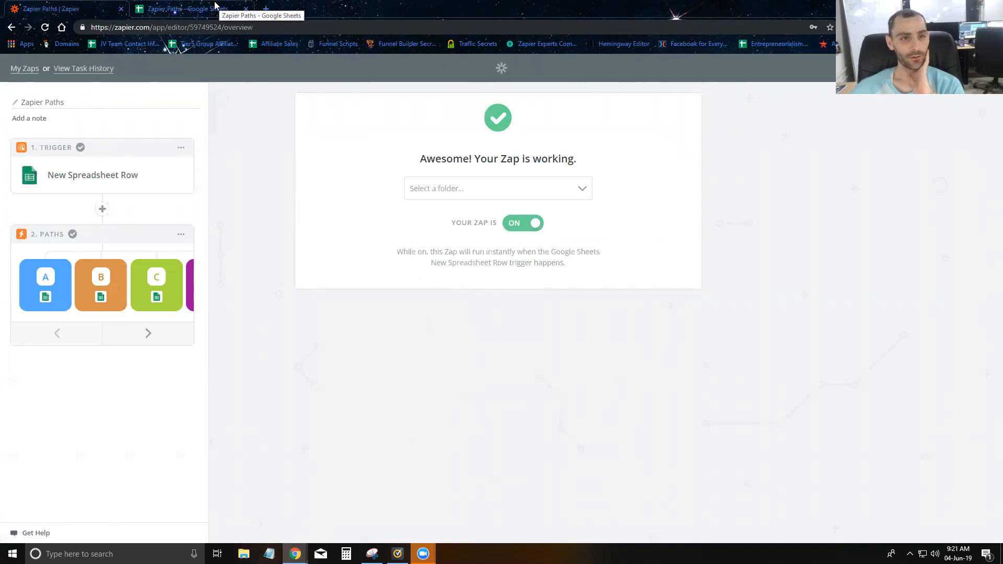
# Add the header Random Number in H1 of the Zapier Paths spreadsheet and widen column H to fit it.
pyautogui.click(215, 5)
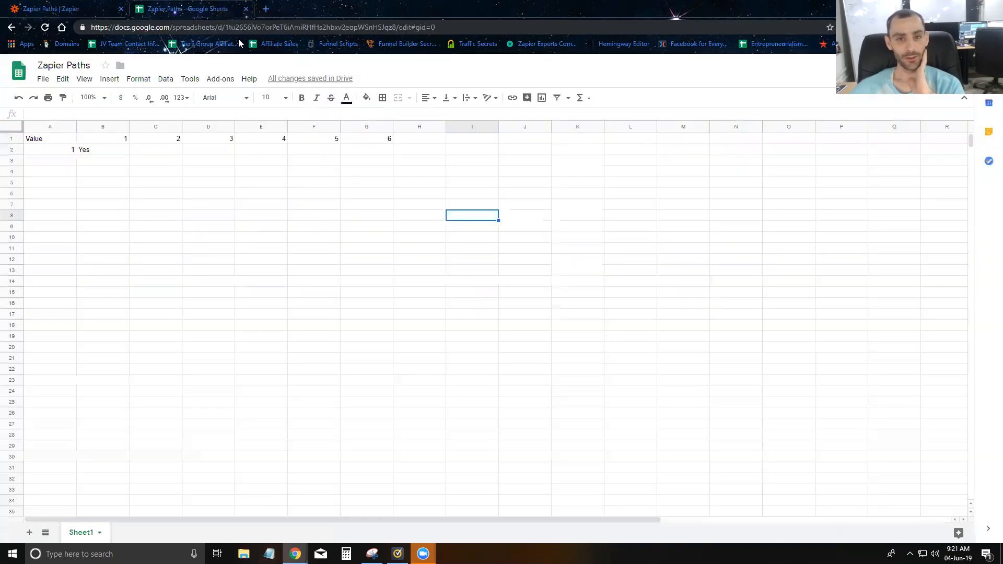
pyautogui.click(431, 141)
pyautogui.write('Rand')
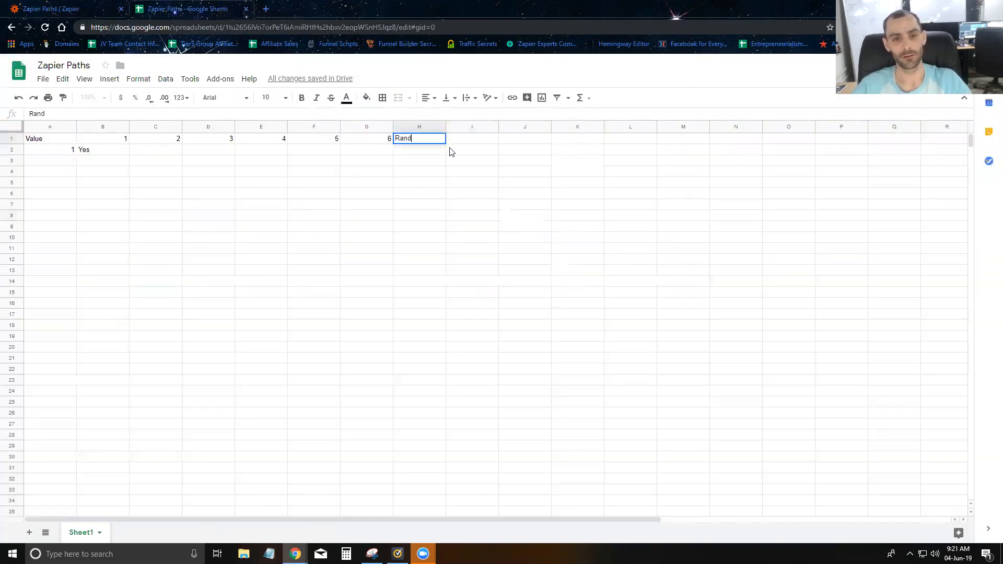
pyautogui.write('om Number')
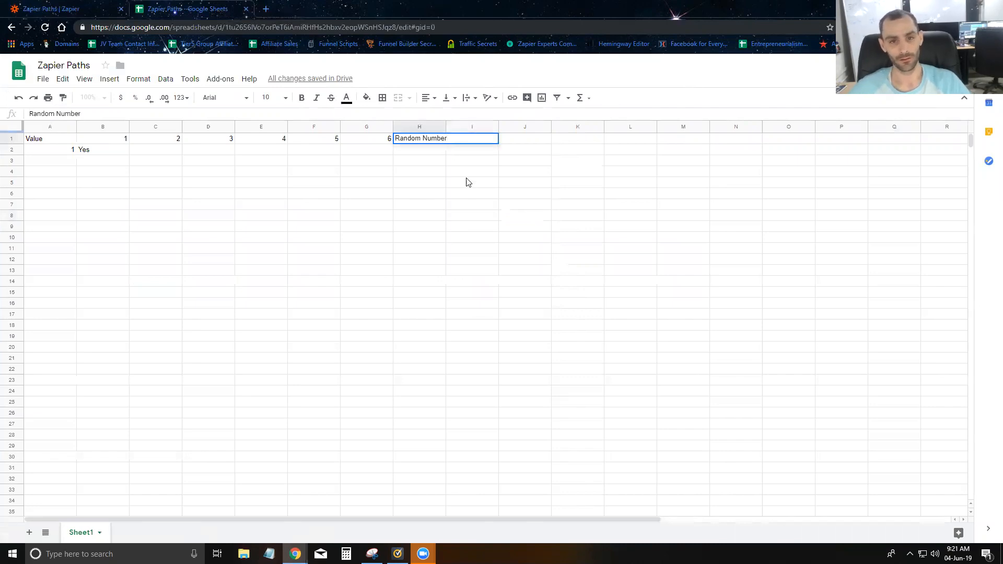
pyautogui.click(468, 182)
pyautogui.moveTo(444, 128); pyautogui.dragTo(463, 128)
pyautogui.click(436, 152)
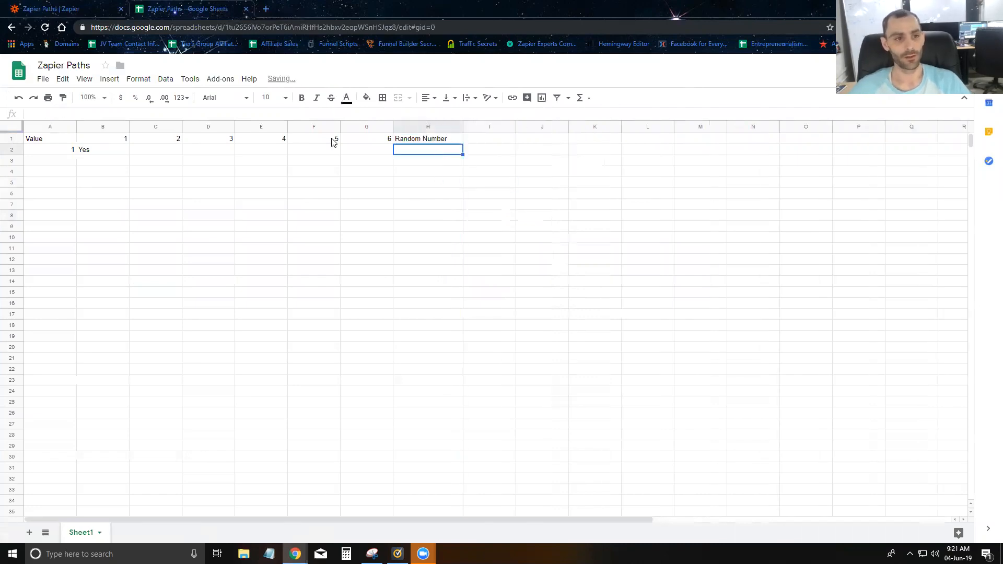
# Search the web for excel random number in a separate browser page.
pyautogui.click(266, 10)
pyautogui.write('ex')
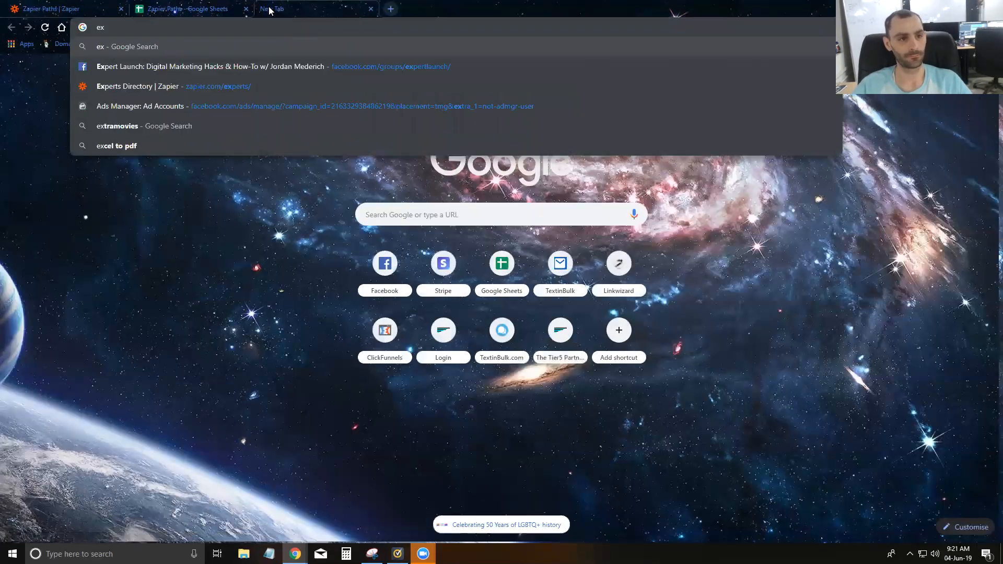
pyautogui.write('cel ')
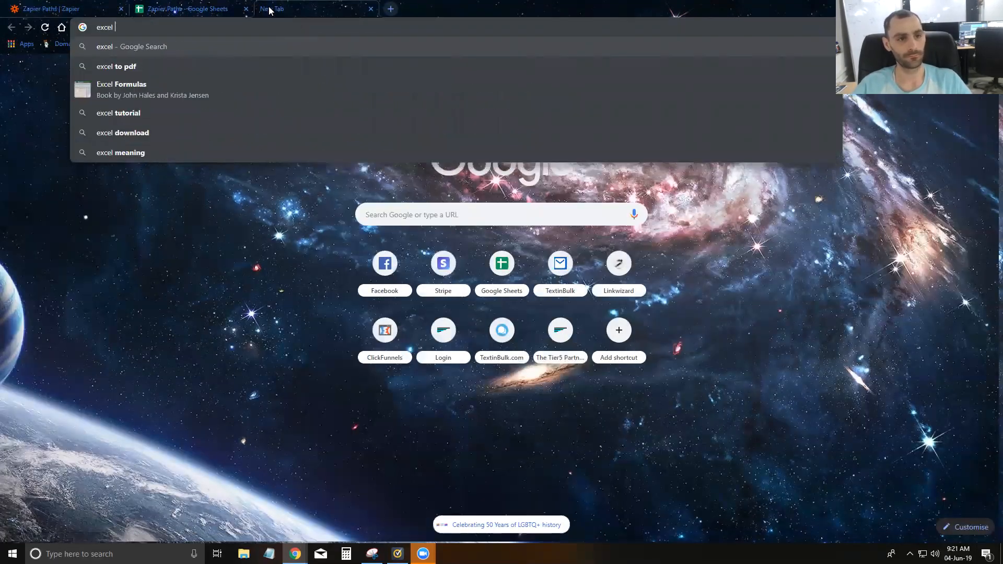
pyautogui.write('random number')
pyautogui.press('Return')
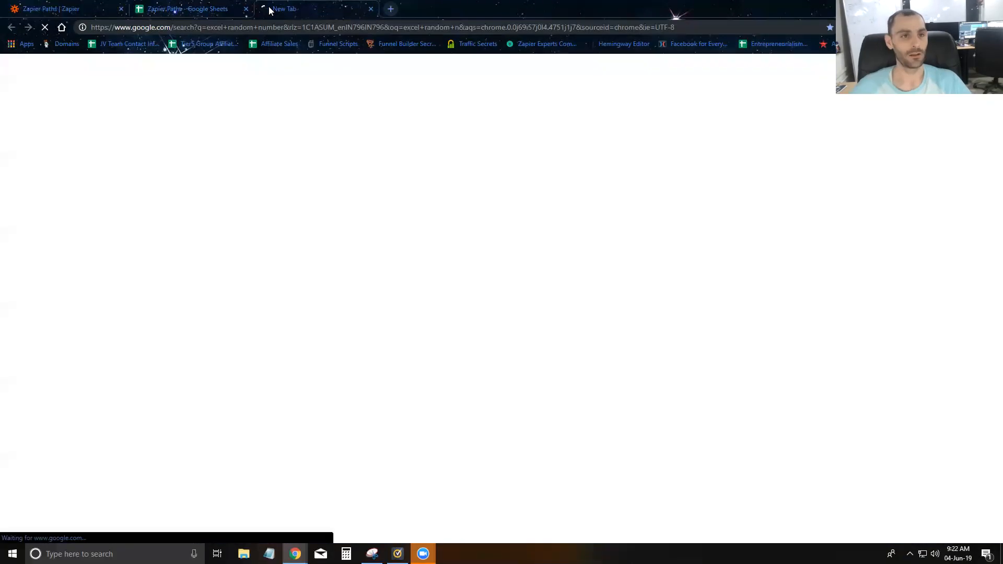
# Enter the formula =RANDBETWEEN(1,5000) in H2 of the Zapier Paths spreadsheet.
pyautogui.click(197, 6)
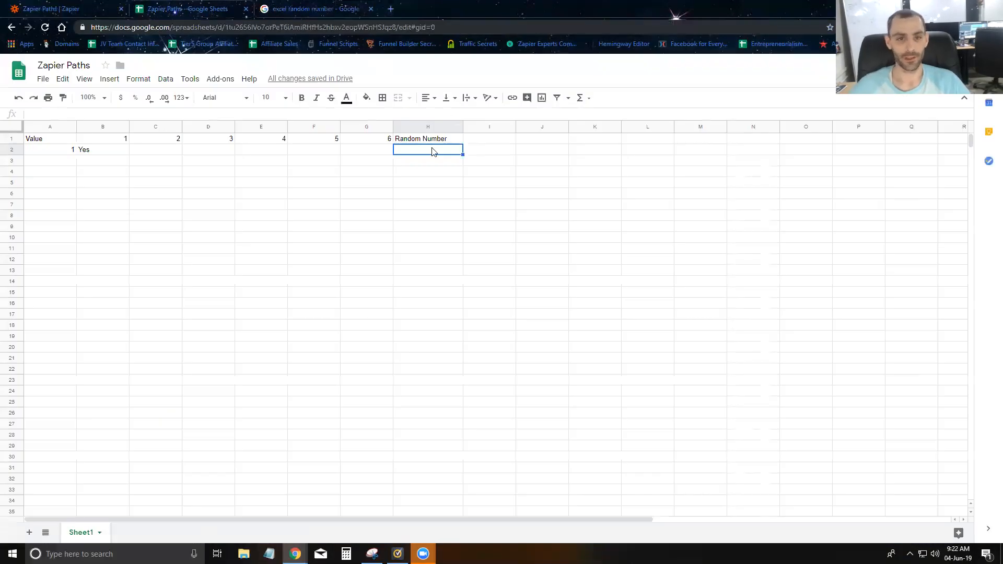
pyautogui.write('=ran')
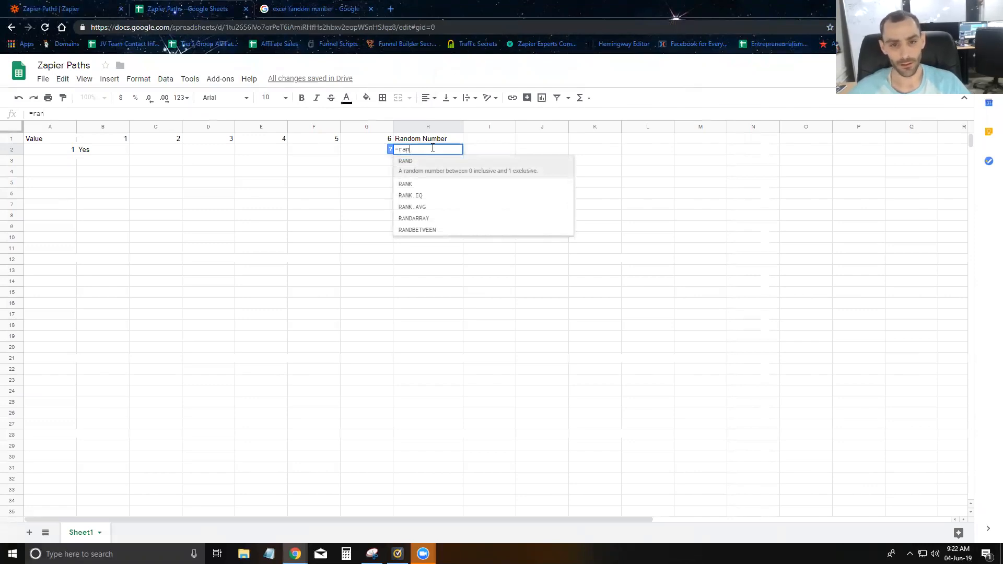
pyautogui.click(436, 229)
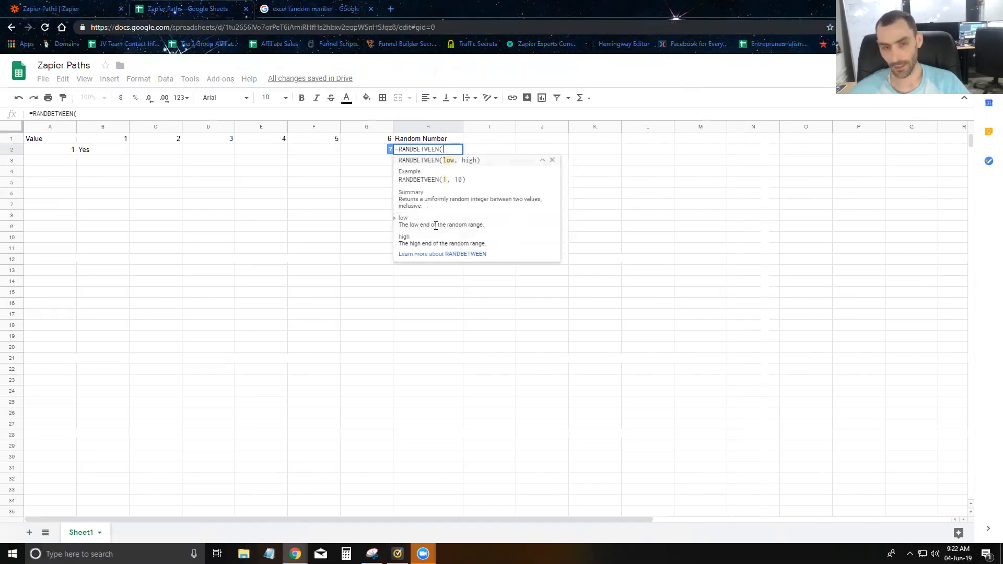
pyautogui.write('1,')
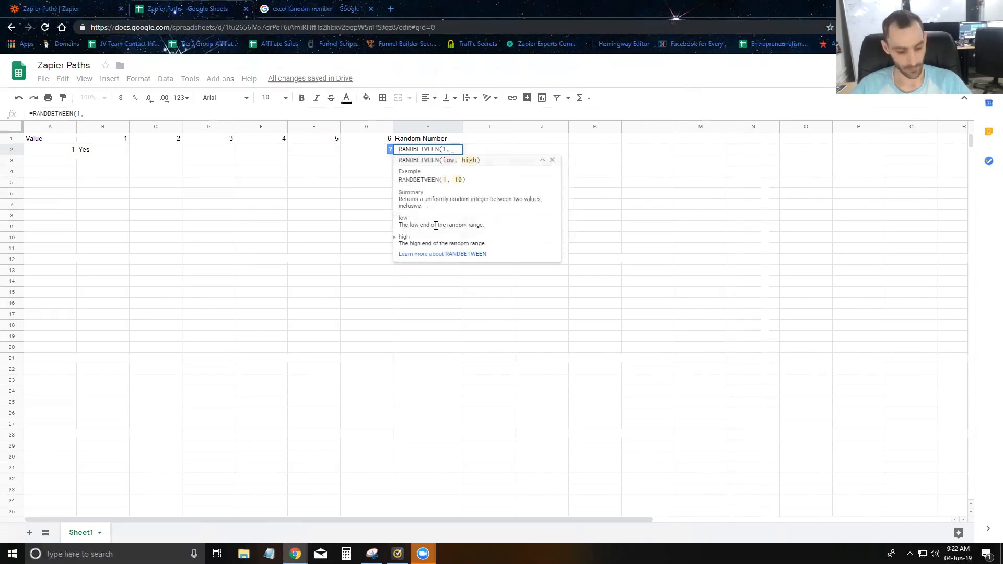
pyautogui.write('5000')
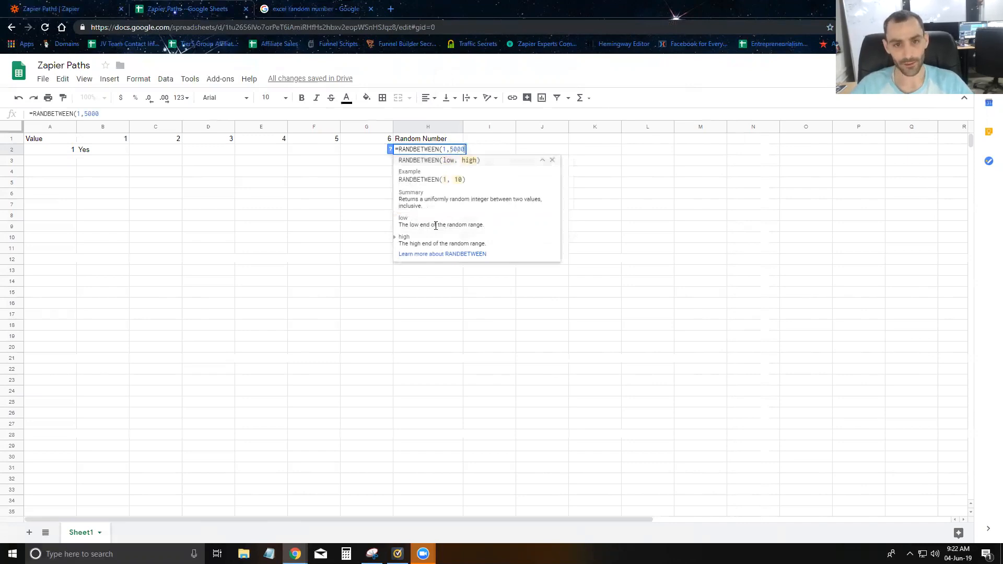
pyautogui.write(')')
pyautogui.press('Tab')
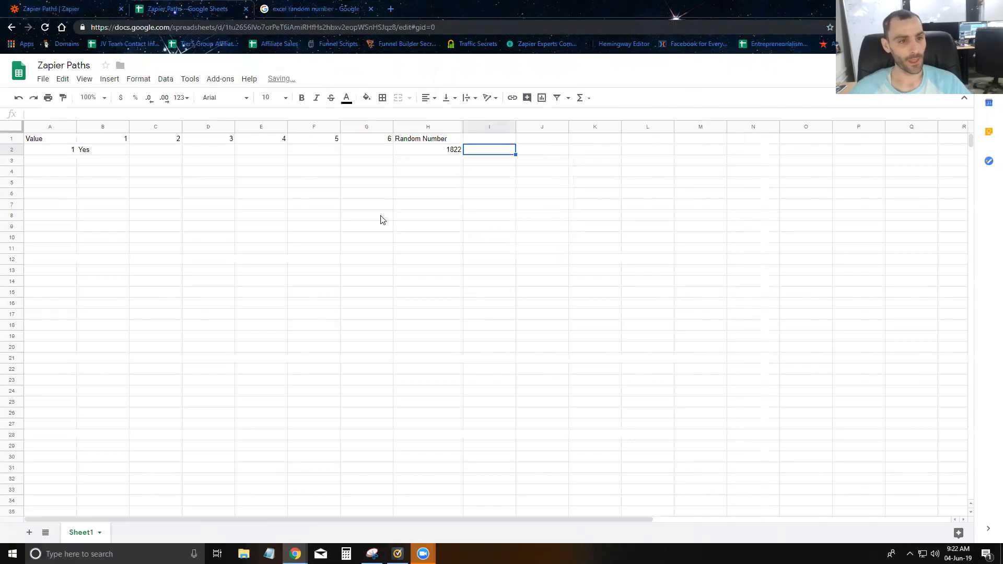
pyautogui.click(42, 152)
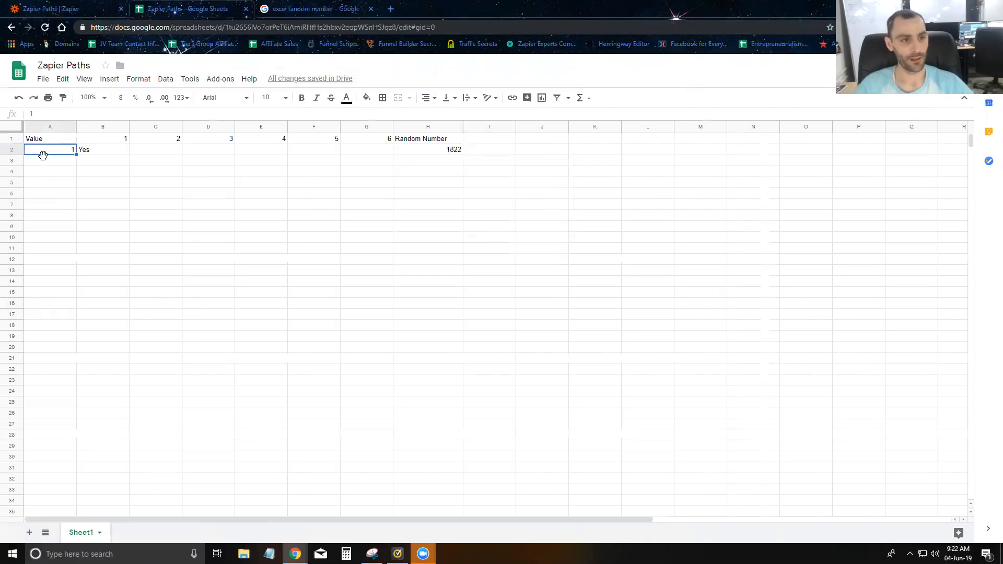
pyautogui.write('=')
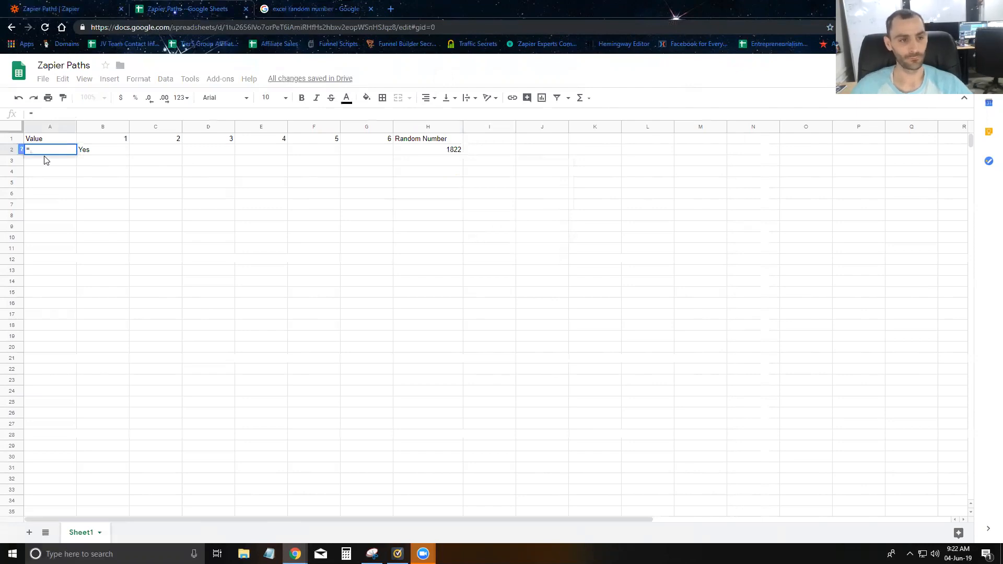
pyautogui.write('(')
pyautogui.press('Right')
pyautogui.press('Right')
pyautogui.press('Right')
pyautogui.press('Right')
pyautogui.press('Right')
pyautogui.press('Right')
pyautogui.press('Right')
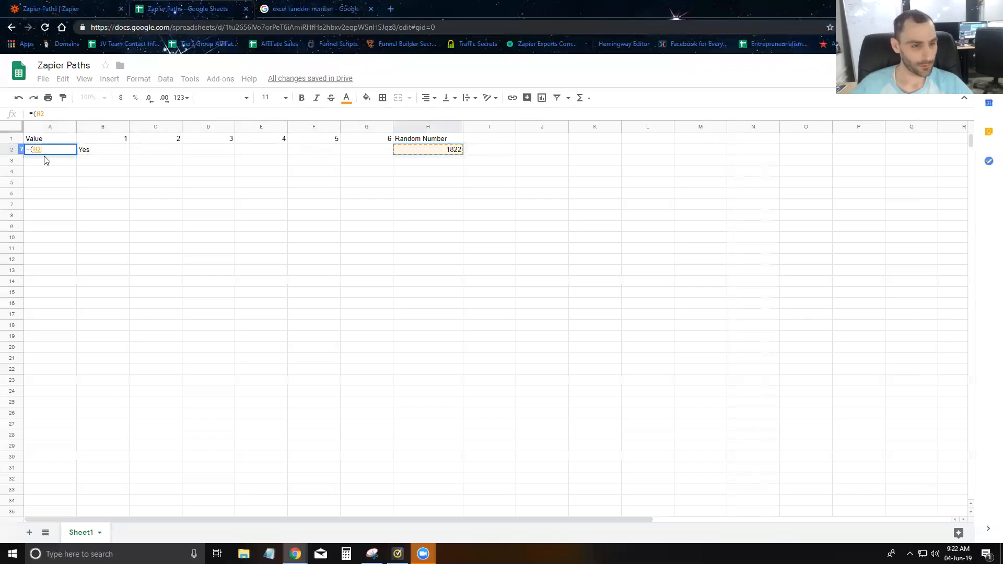
pyautogui.write('%')
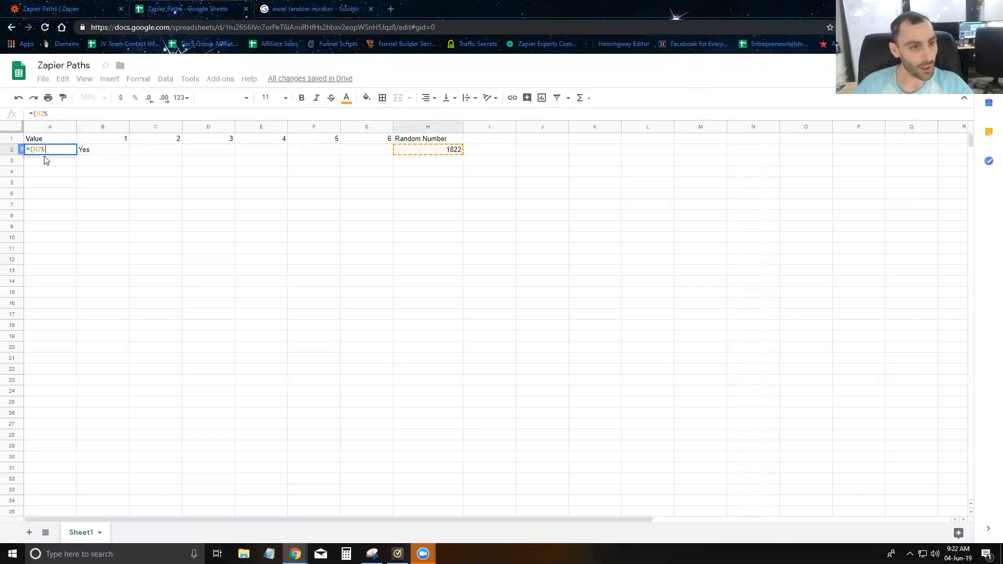
pyautogui.press('BackSpace')
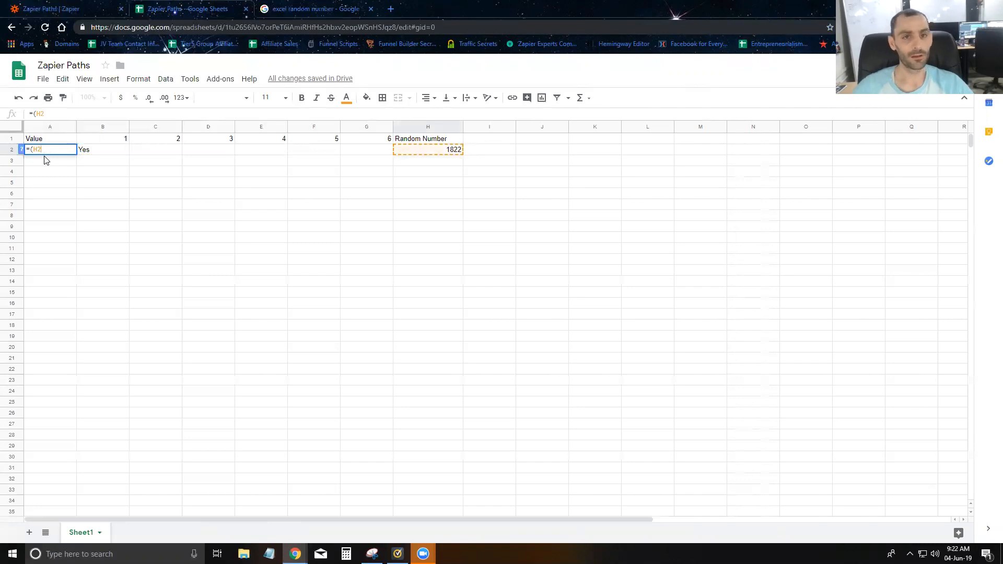
# Search the web for excel modulus in another browser page.
pyautogui.click(394, 9)
pyautogui.write('excel mod')
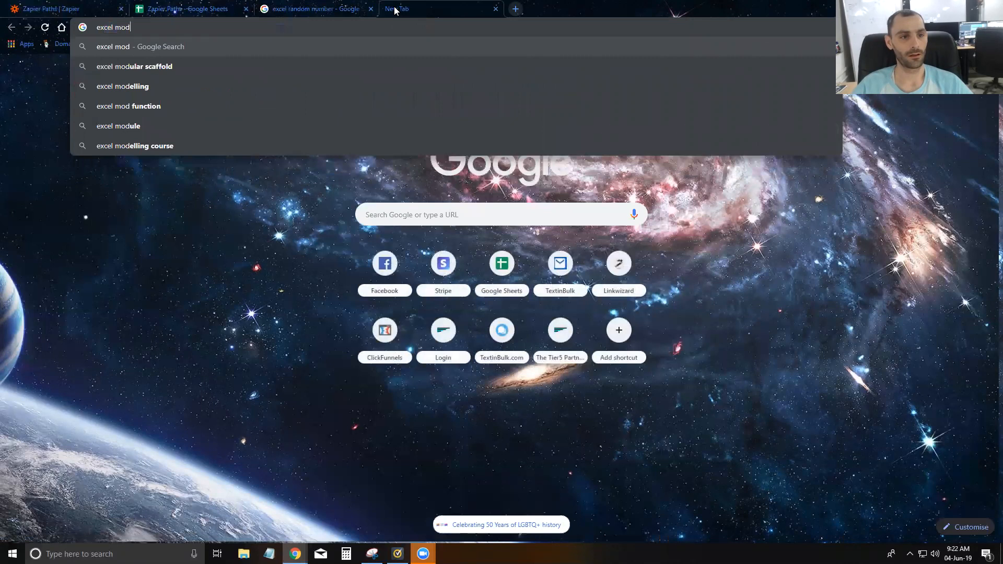
pyautogui.write('ul')
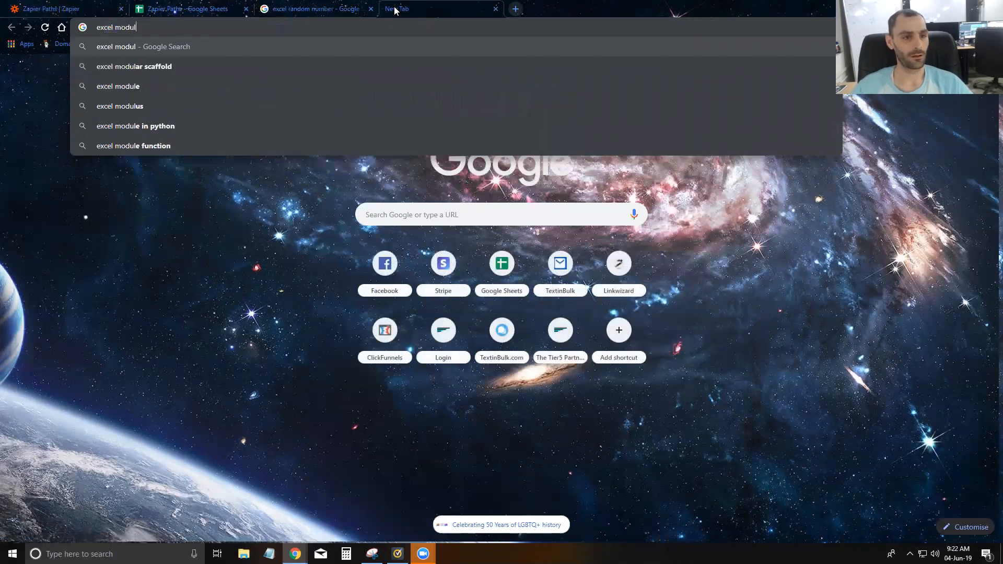
pyautogui.press('Down')
pyautogui.press('Down')
pyautogui.press('Down')
pyautogui.press('Return')
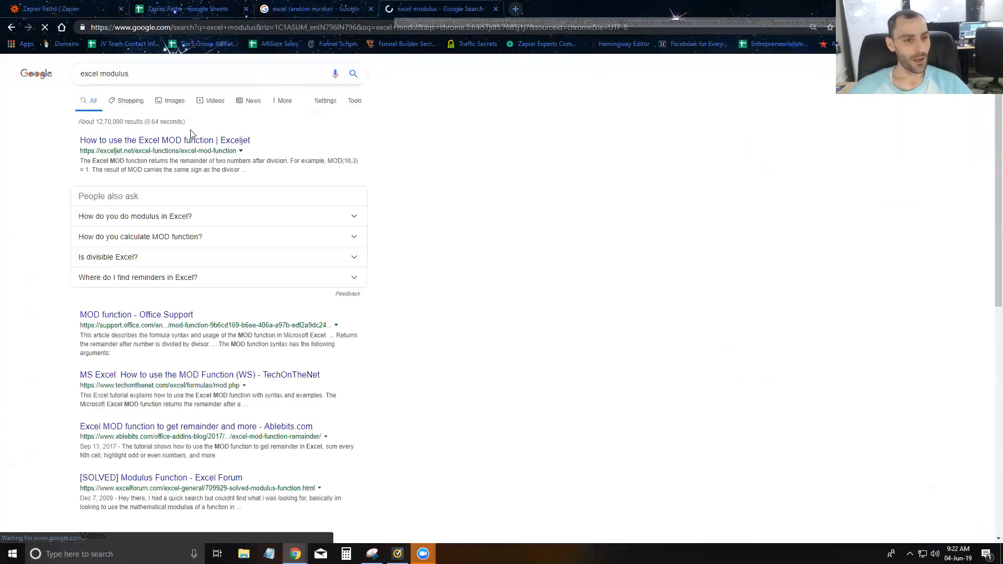
# Open the Exceljet article on the Excel MOD function and examine the example in its summary.
pyautogui.click(159, 141)
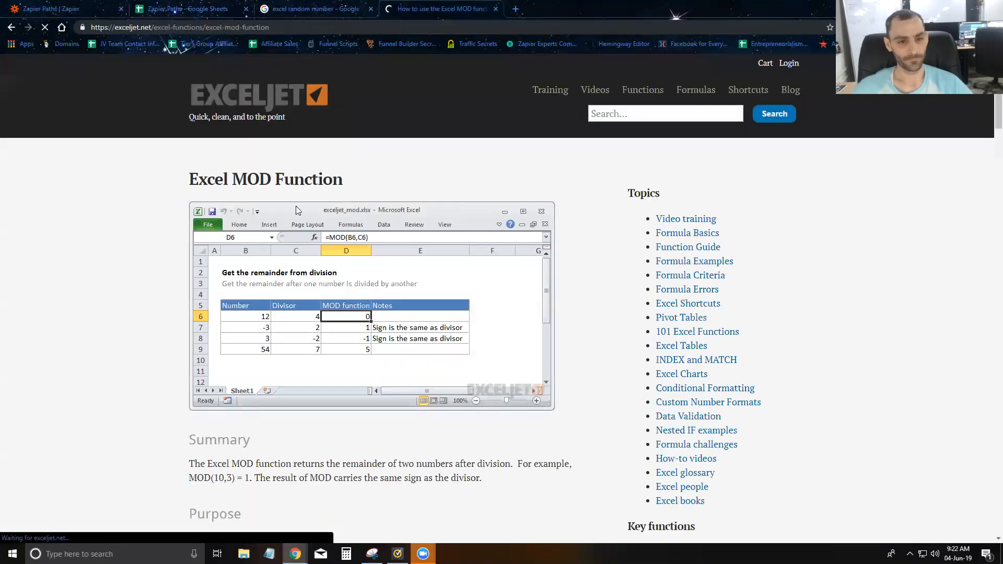
pyautogui.scroll(-5, 252, 237)
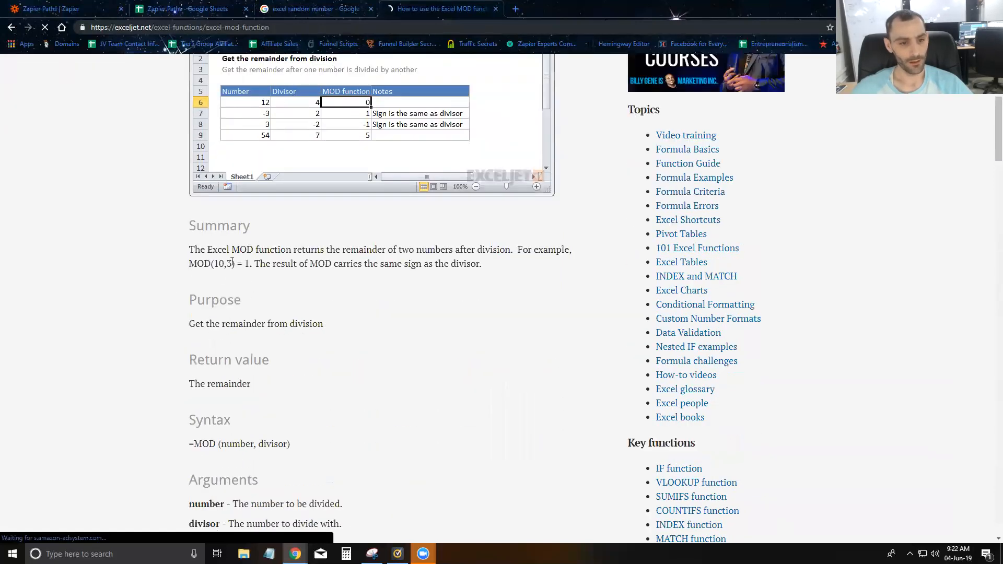
pyautogui.moveTo(234, 266); pyautogui.dragTo(189, 265)
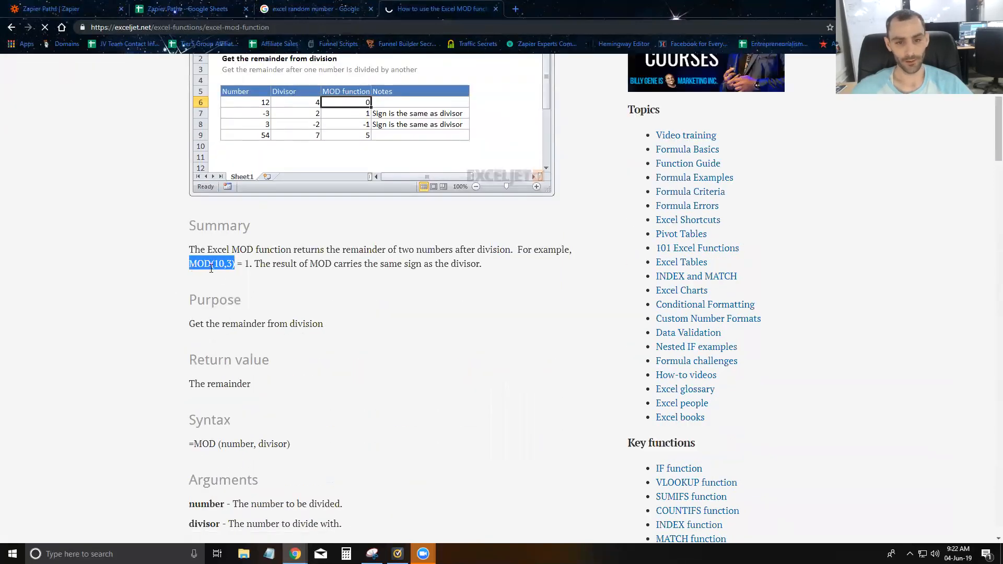
pyautogui.click(248, 275)
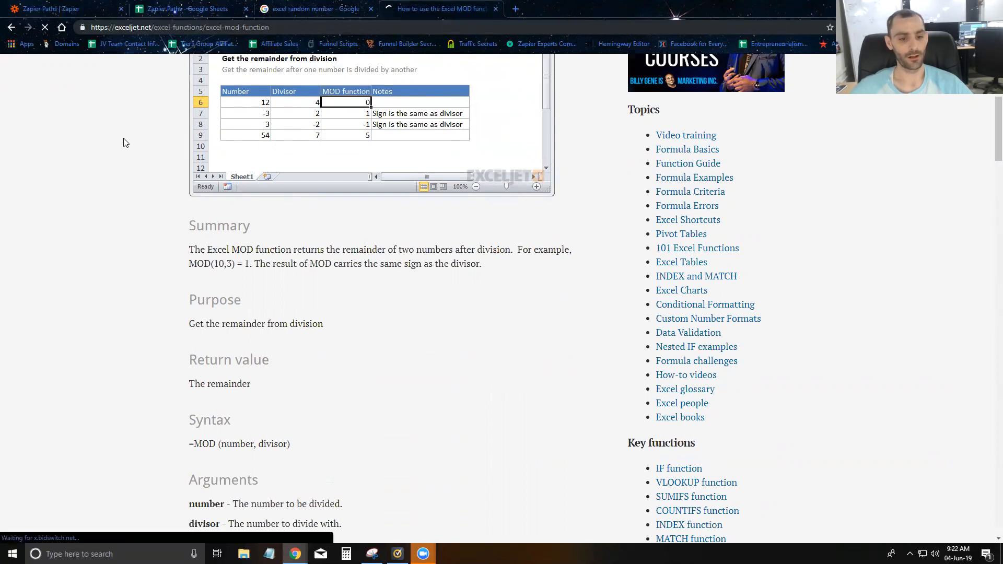
# Return to the Zapier Paths spreadsheet and clear the unfinished formula from A2.
pyautogui.click(167, 9)
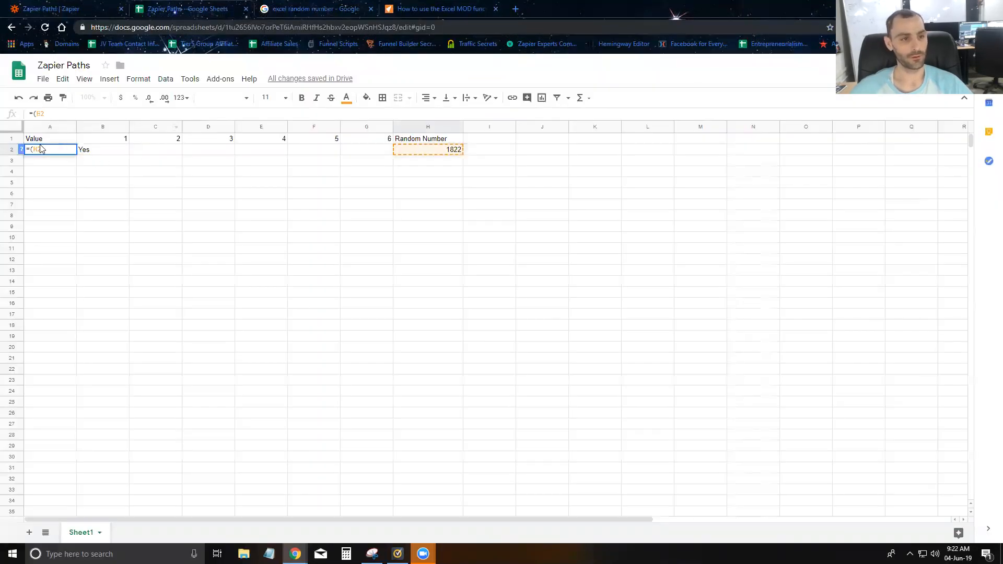
pyautogui.hotkey('shift', 'Left')
pyautogui.hotkey('shift', 'Left')
pyautogui.hotkey('shift', 'Left')
pyautogui.hotkey('shift', 'Left')
pyautogui.press('BackSpace')
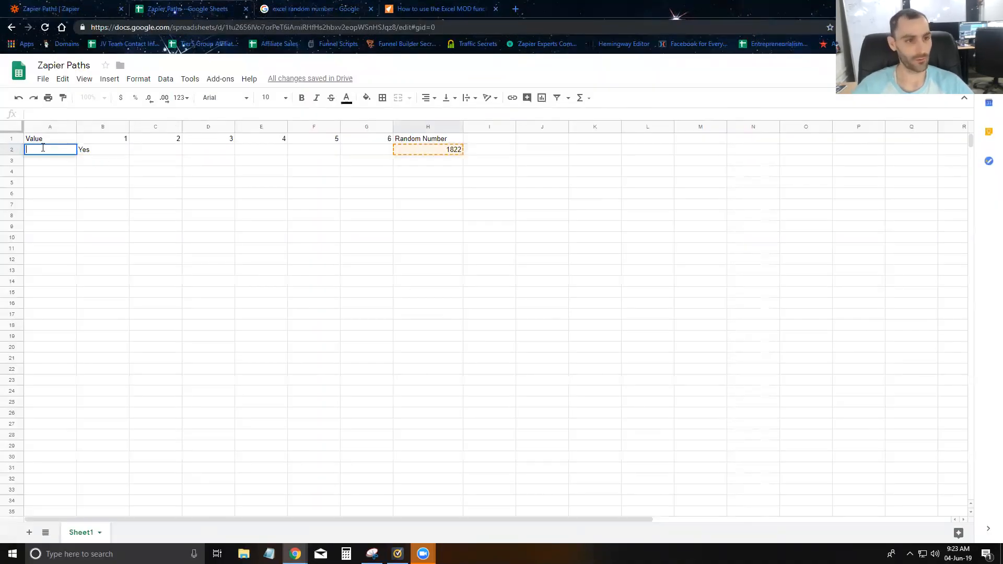
# Enter the formula =MOD(H2,6)+1 in A2 under Value.
pyautogui.write('=')
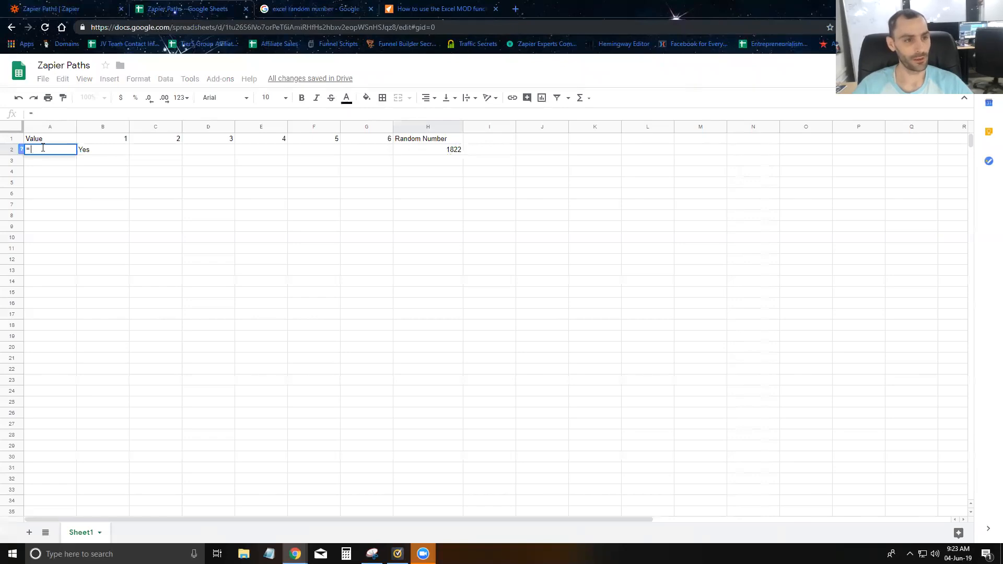
pyautogui.write('mod')
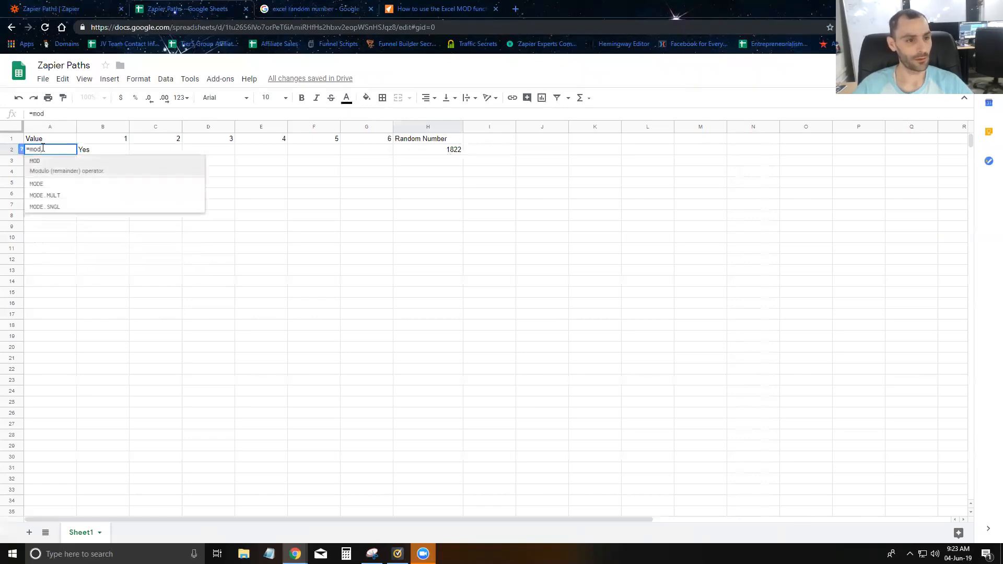
pyautogui.press('Tab')
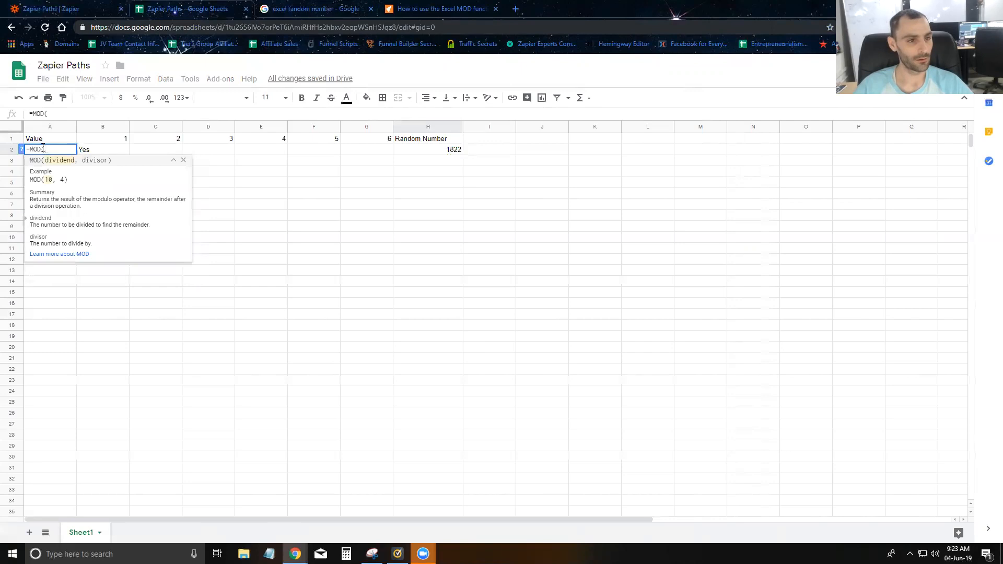
pyautogui.press('Right')
pyautogui.press('Right')
pyautogui.press('Right')
pyautogui.press('Right')
pyautogui.press('Right')
pyautogui.press('Right')
pyautogui.press('Right')
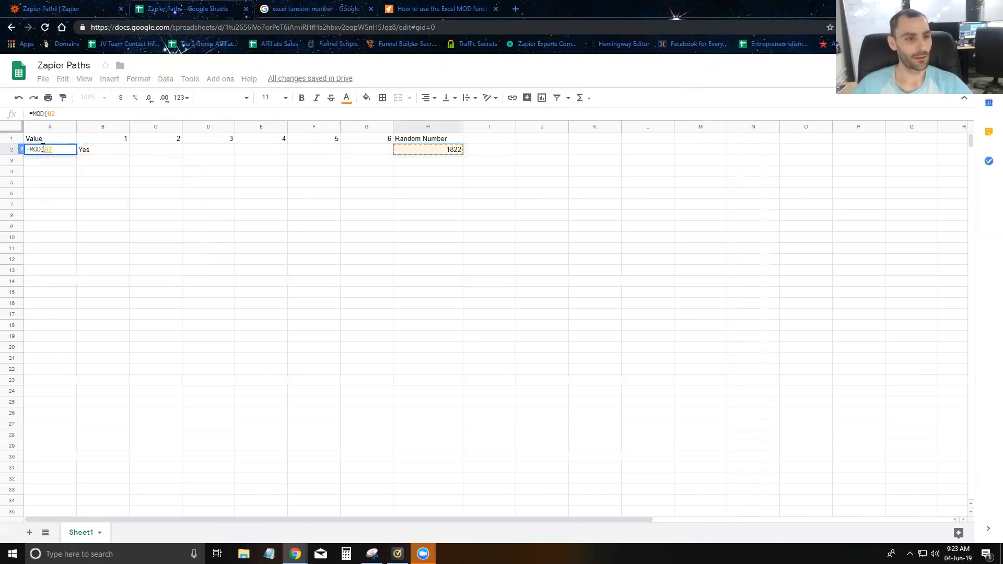
pyautogui.write(',')
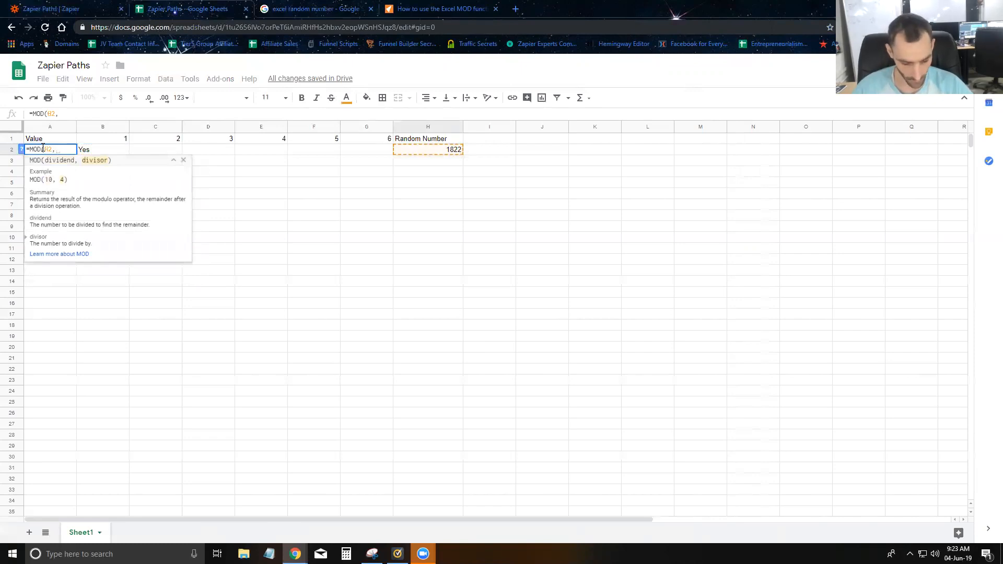
pyautogui.write('6)+1')
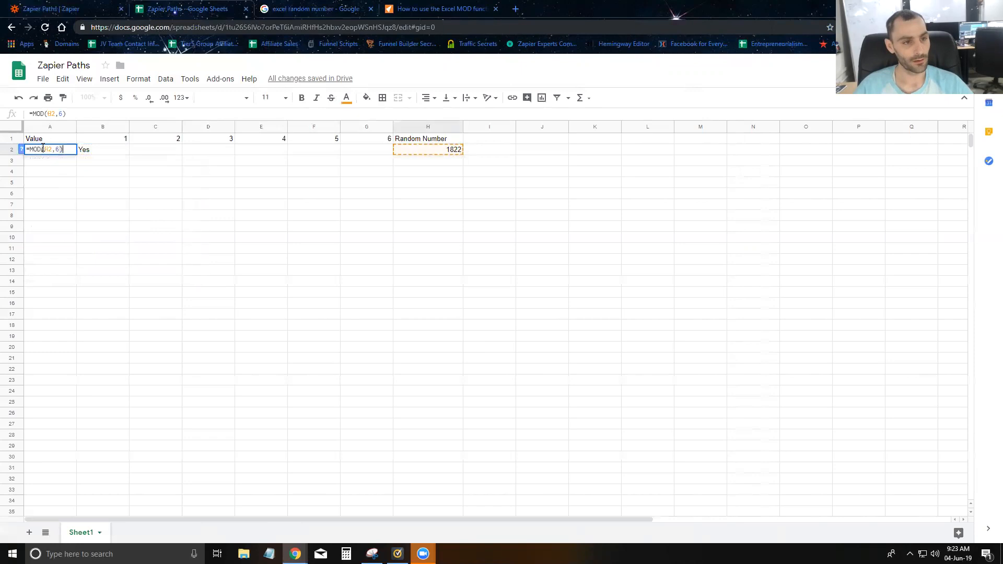
pyautogui.click(110, 216)
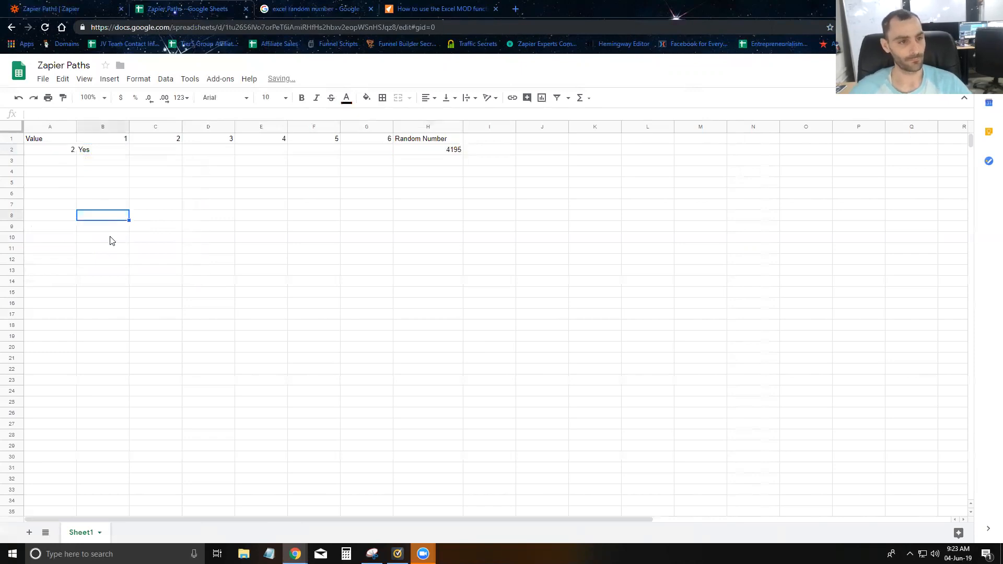
# Fill the RANDBETWEEN formula in H2 down the Random Number column through row 74.
pyautogui.click(426, 152)
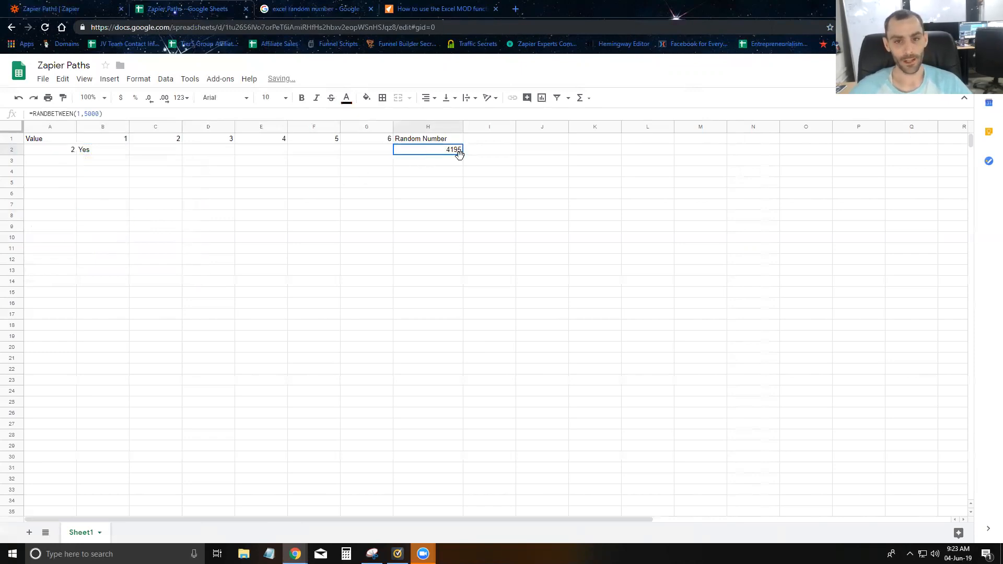
pyautogui.moveTo(462, 155); pyautogui.dragTo(462, 503)
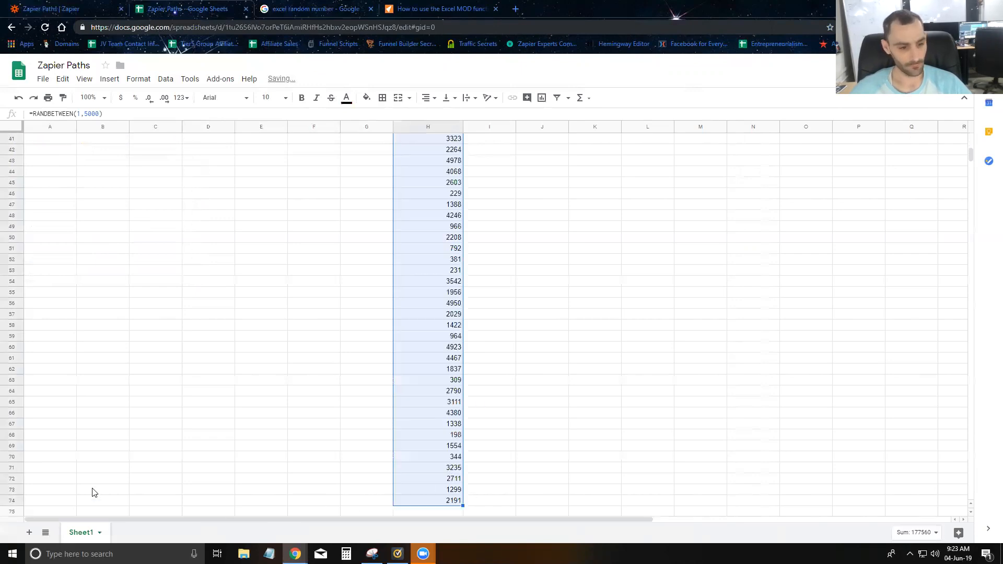
pyautogui.click(44, 503)
pyautogui.scroll(10, 52, 365)
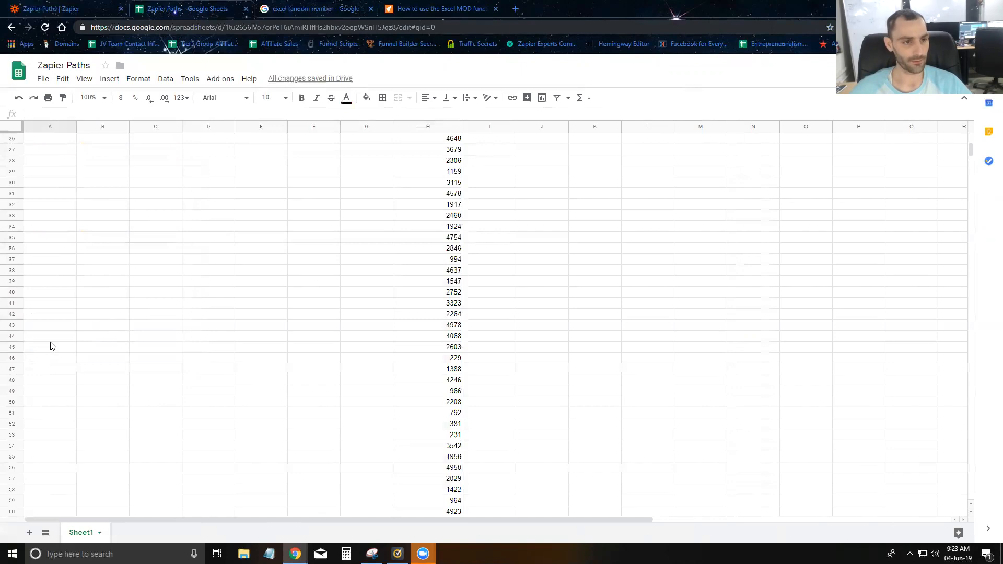
# Fill the MOD formula in A2 down the Value column through row 74 and look over the filled rows.
pyautogui.click(71, 153)
pyautogui.moveTo(75, 154); pyautogui.dragTo(55, 387)
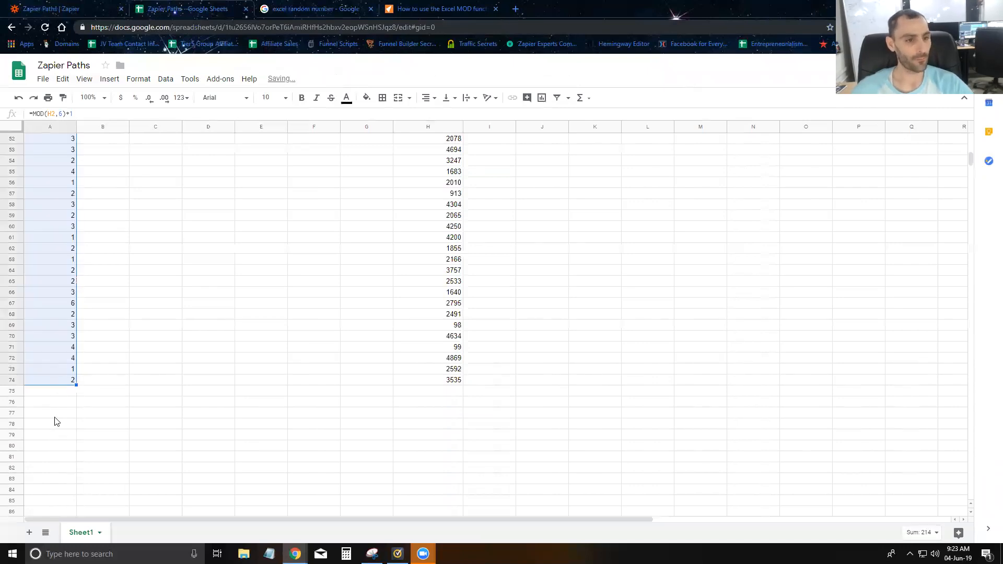
pyautogui.click(55, 417)
pyautogui.scroll(15, 68, 308)
pyautogui.scroll(2, 62, 276)
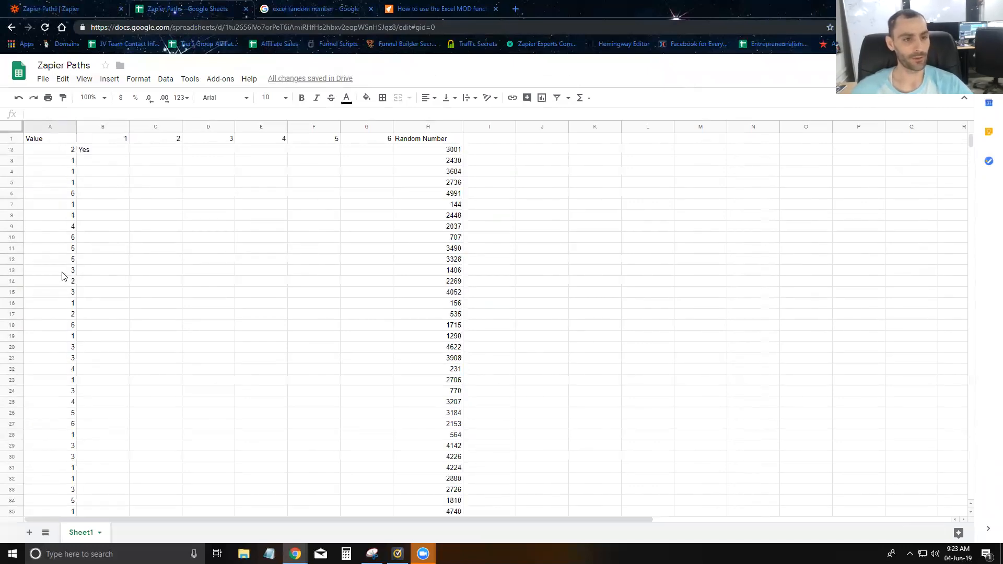
pyautogui.scroll(-13, 59, 192)
pyautogui.scroll(-3, 57, 267)
pyautogui.scroll(10, 57, 267)
# Switch to Zapier and find the Zapier Paths Zap in the Zap list by searching the page for path.
pyautogui.click(57, 5)
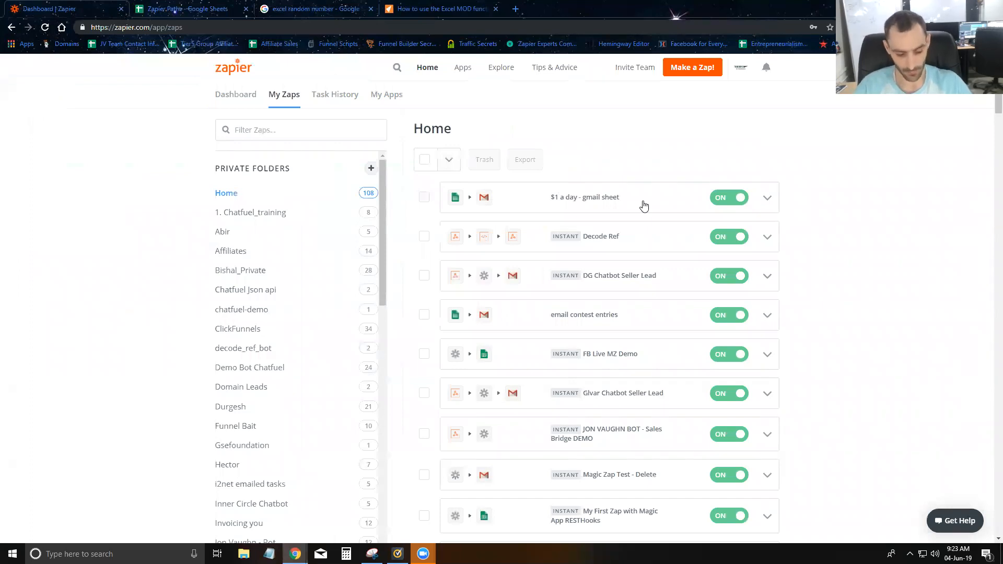
pyautogui.hotkey('ctrl', 'f')
pyautogui.write('path')
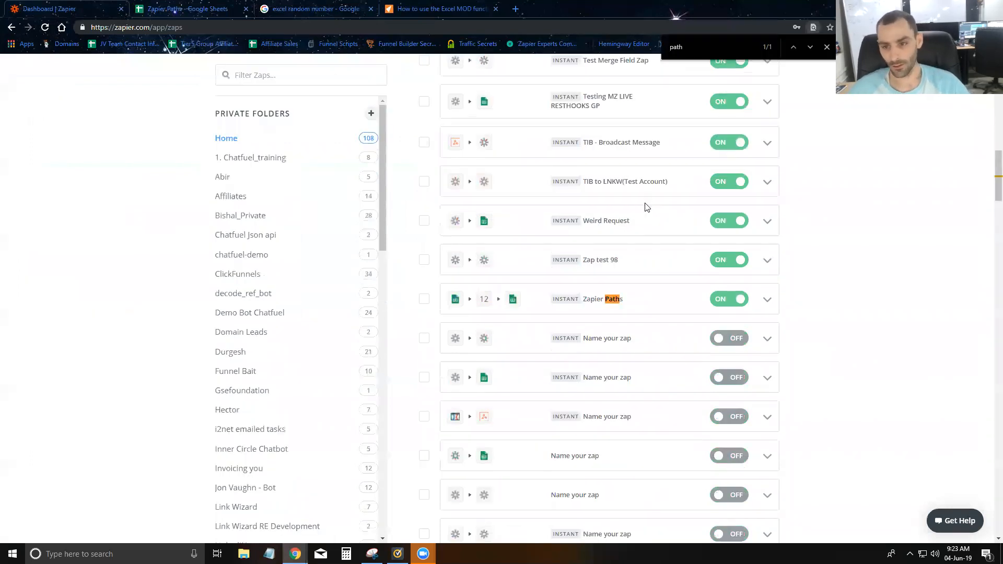
pyautogui.click(767, 299)
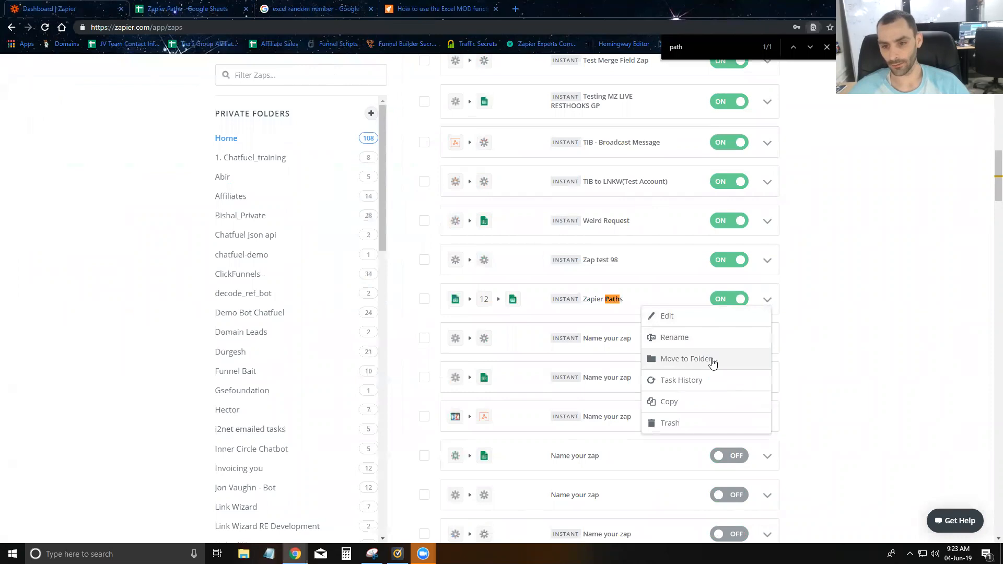
pyautogui.click(833, 351)
pyautogui.click(229, 7)
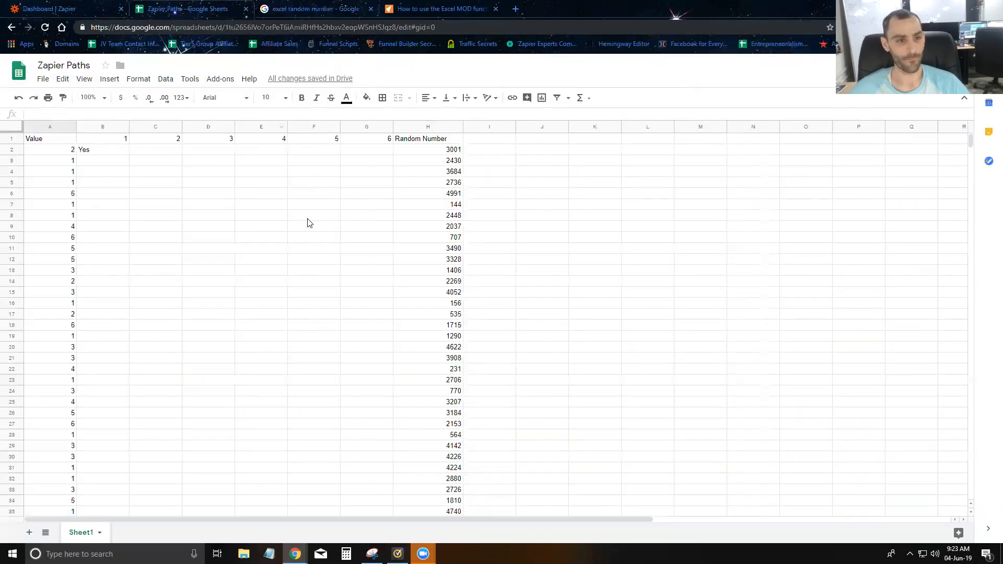
pyautogui.click(278, 217)
pyautogui.click(168, 184)
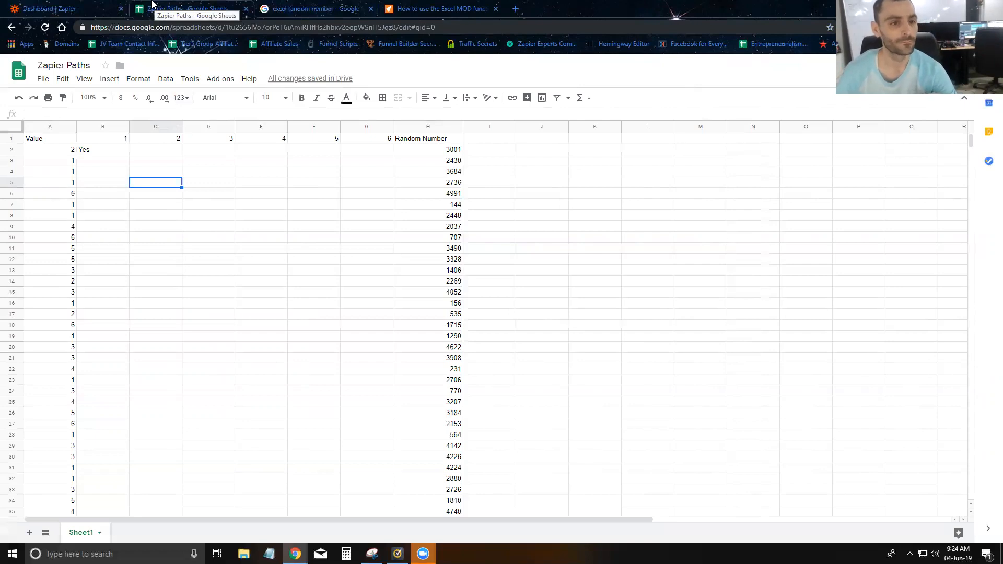
# Open the Zapier Paths Zap in Zapier's editor and review its trigger's options and connected account.
pyautogui.click(65, 8)
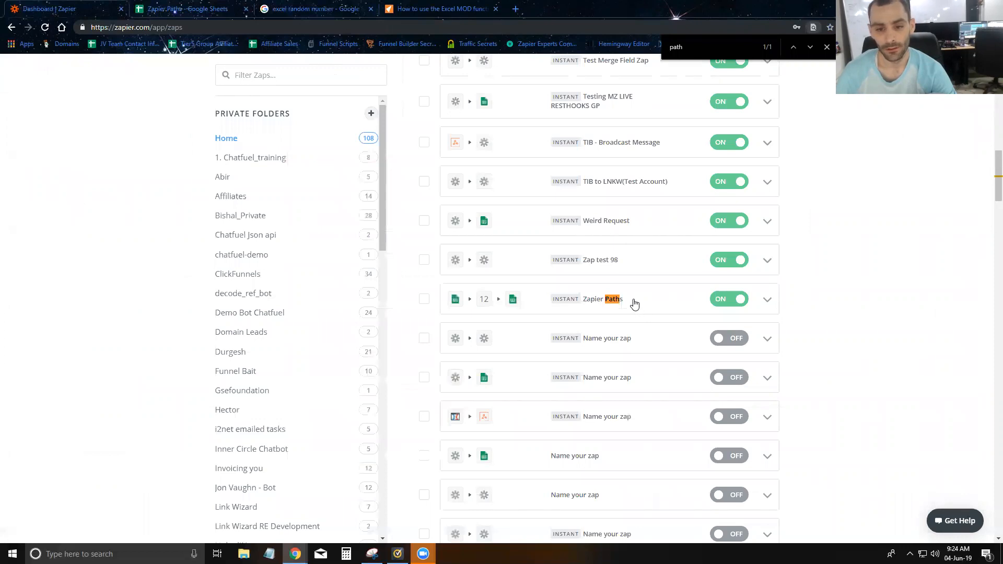
pyautogui.click(634, 304)
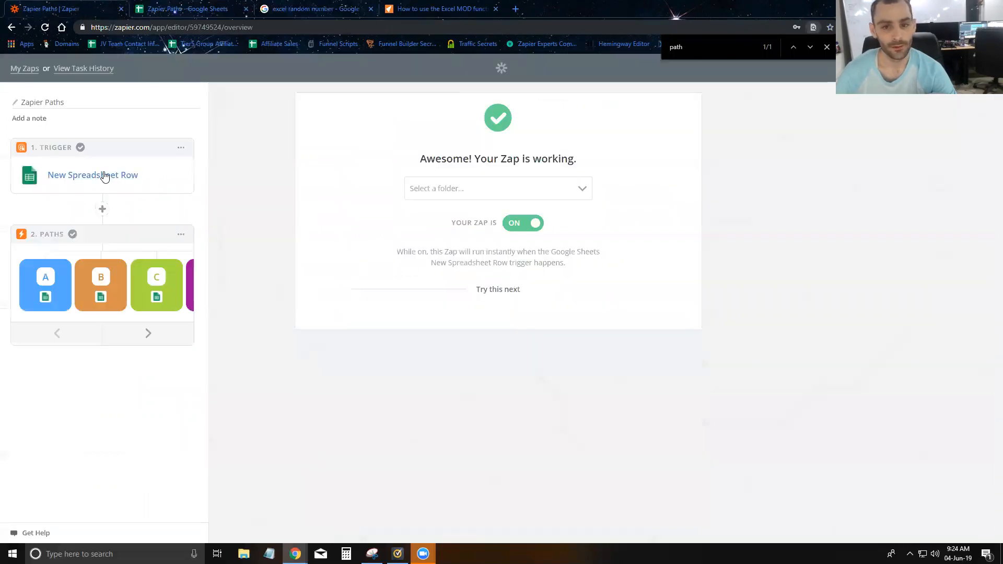
pyautogui.click(105, 176)
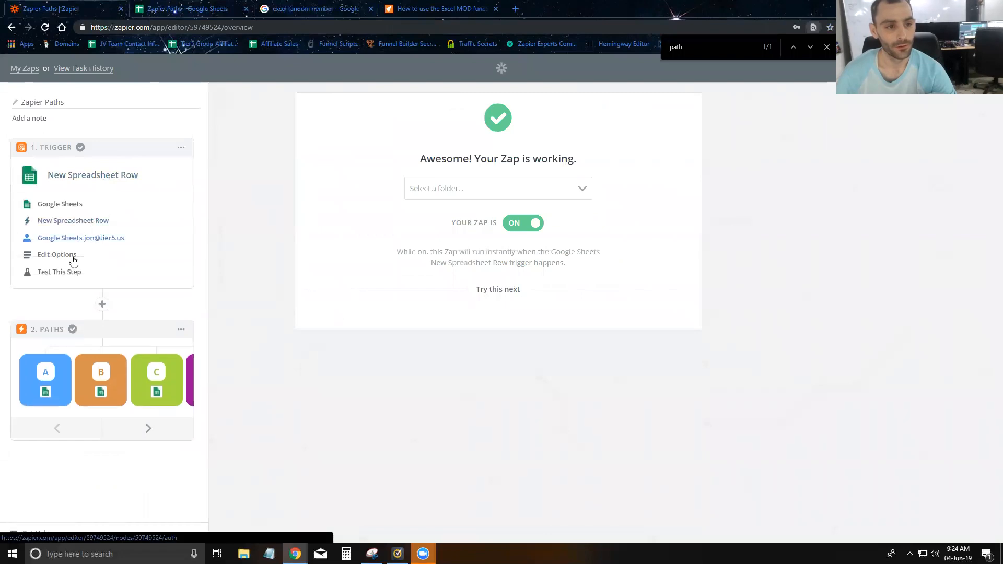
pyautogui.click(62, 256)
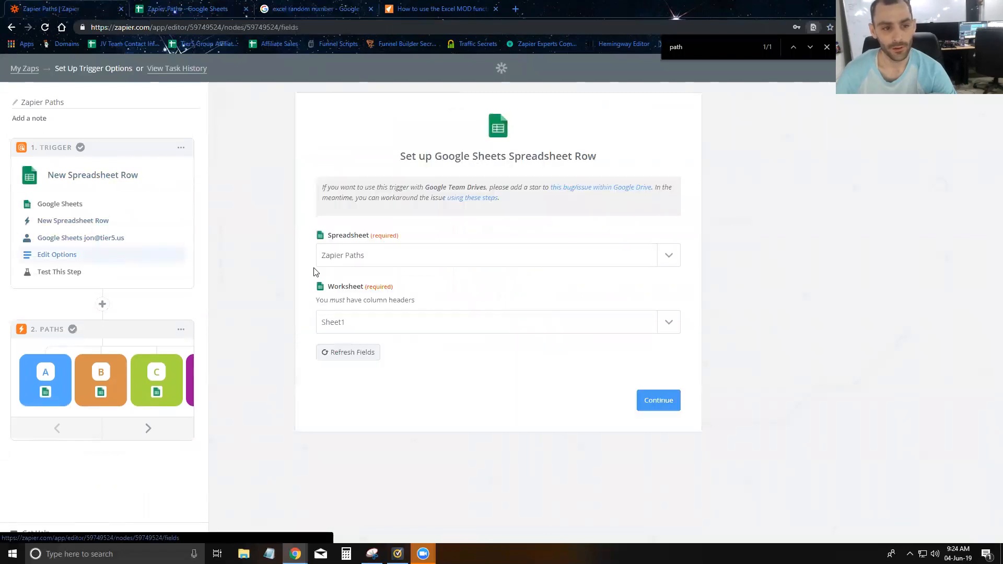
pyautogui.click(82, 239)
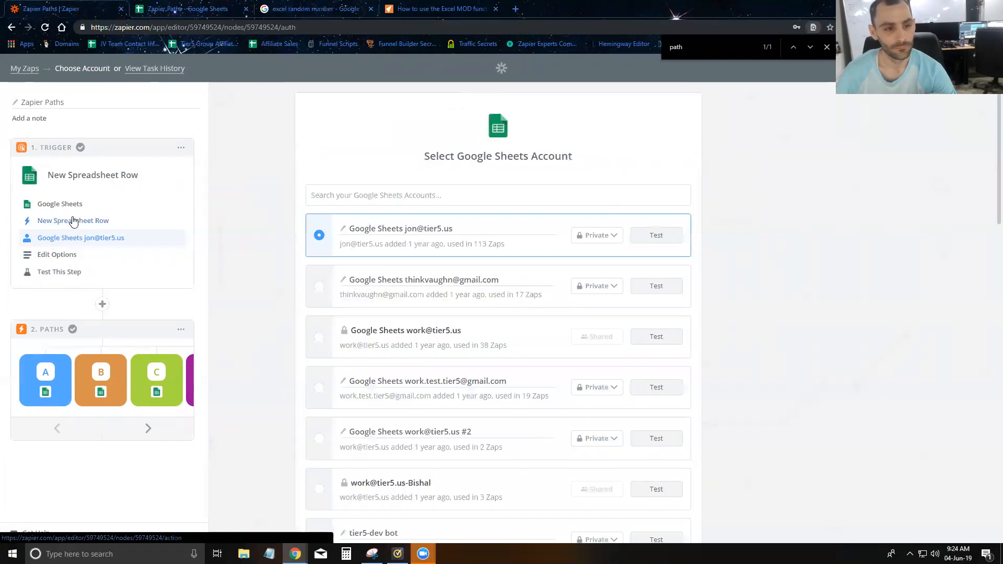
# Change the Google Sheets trigger to New or Updated Spreadsheet Row and keep the currently selected account.
pyautogui.click(73, 221)
pyautogui.click(317, 281)
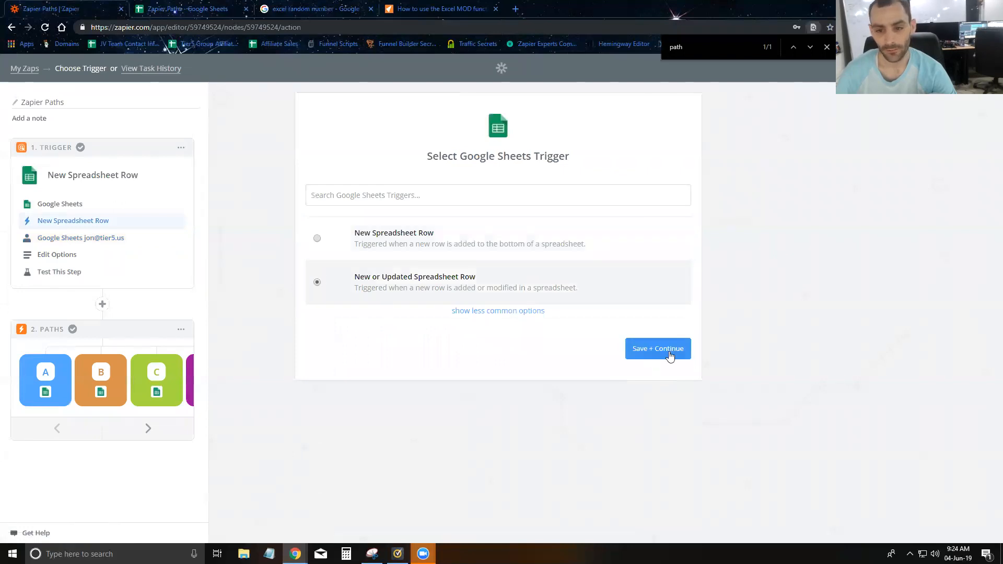
pyautogui.click(669, 355)
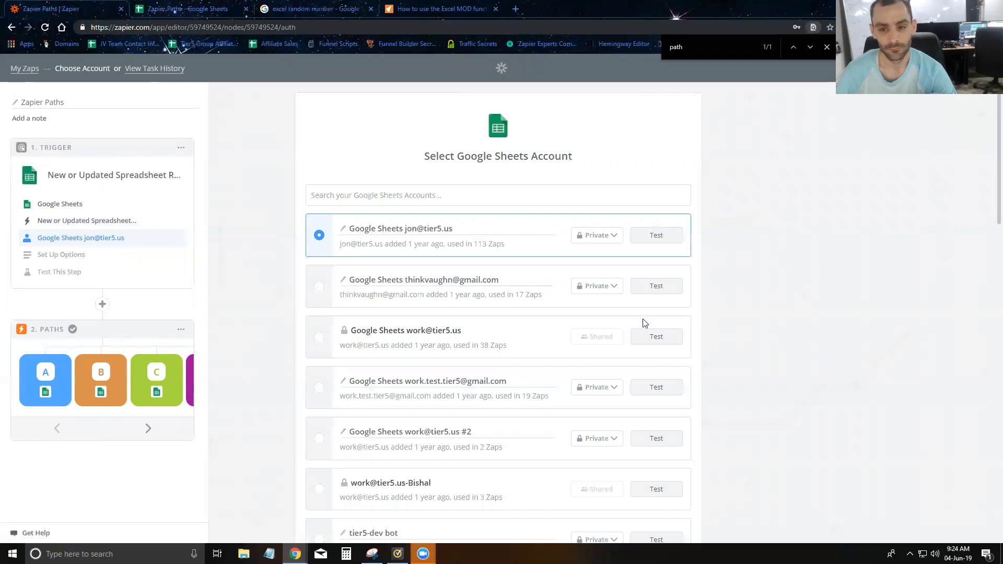
pyautogui.scroll(-10, 646, 334)
pyautogui.click(663, 477)
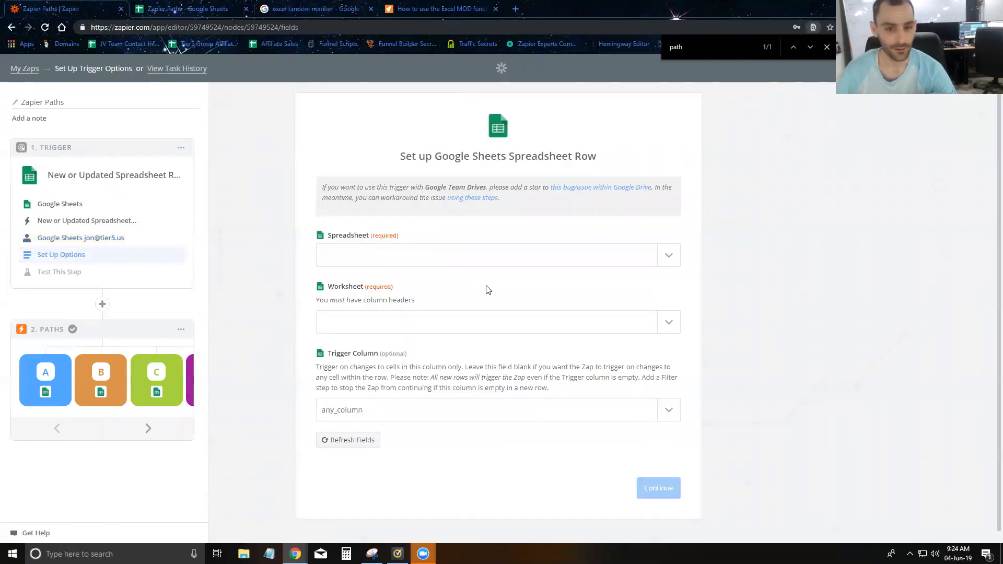
# Set the trigger's spreadsheet to Zapier Paths, worksheet to Sheet1 and trigger column to Value, and continue to its test.
pyautogui.click(444, 259)
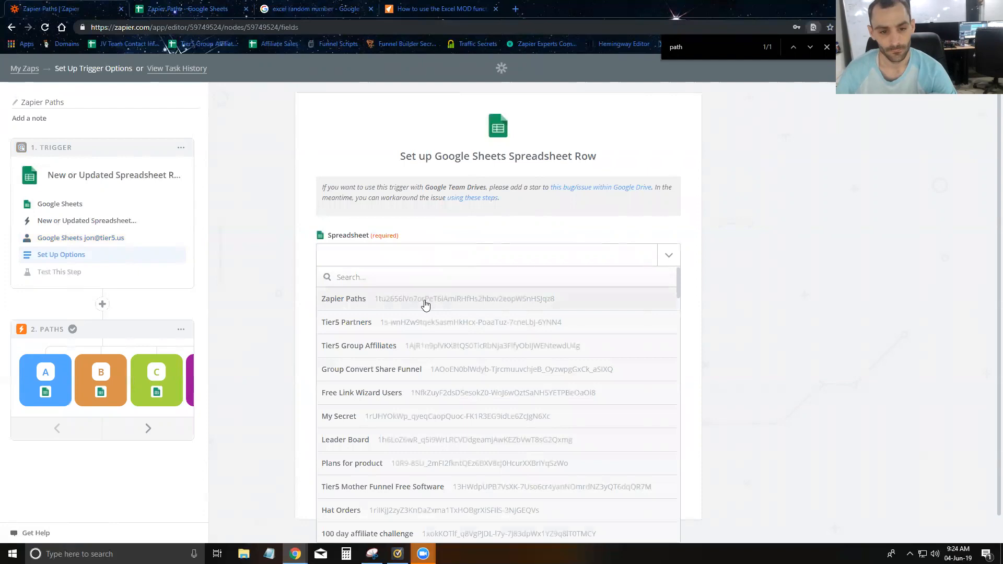
pyautogui.click(425, 305)
pyautogui.click(428, 325)
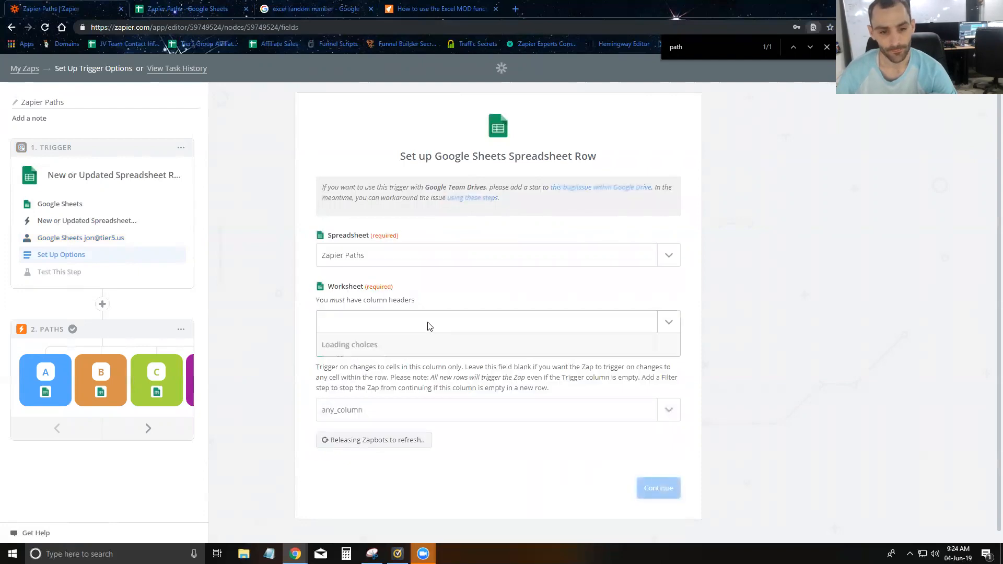
pyautogui.click(405, 369)
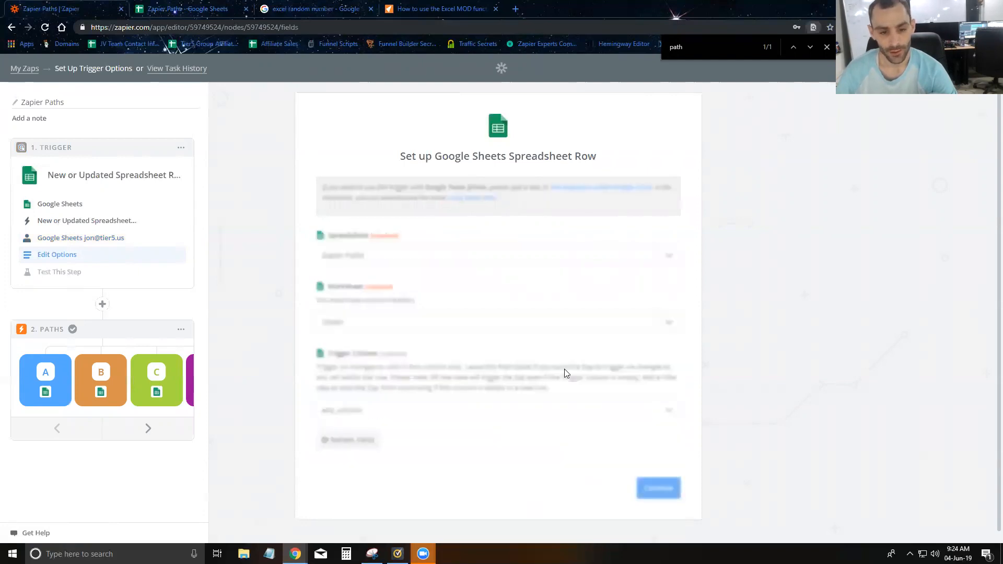
pyautogui.click(558, 402)
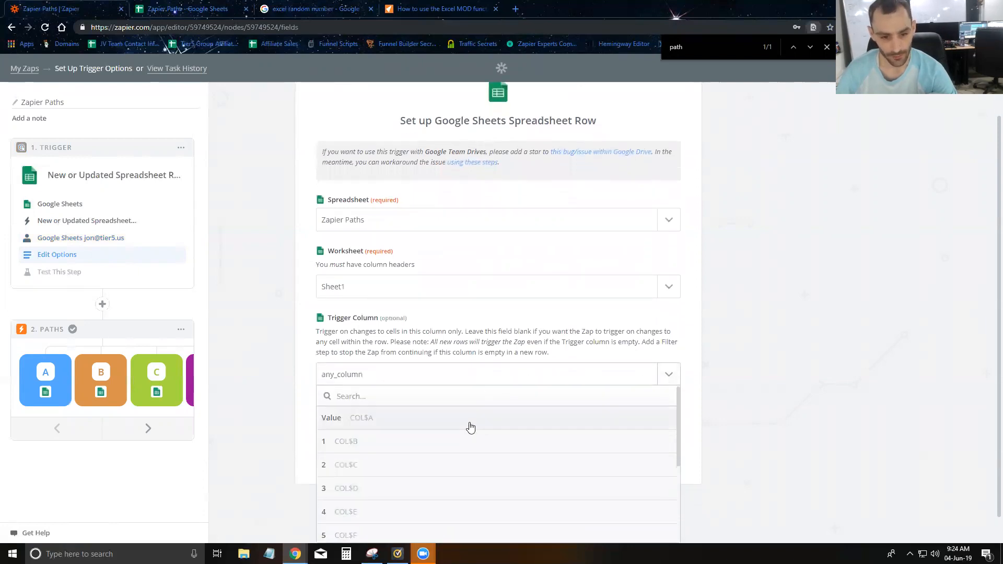
pyautogui.click(470, 427)
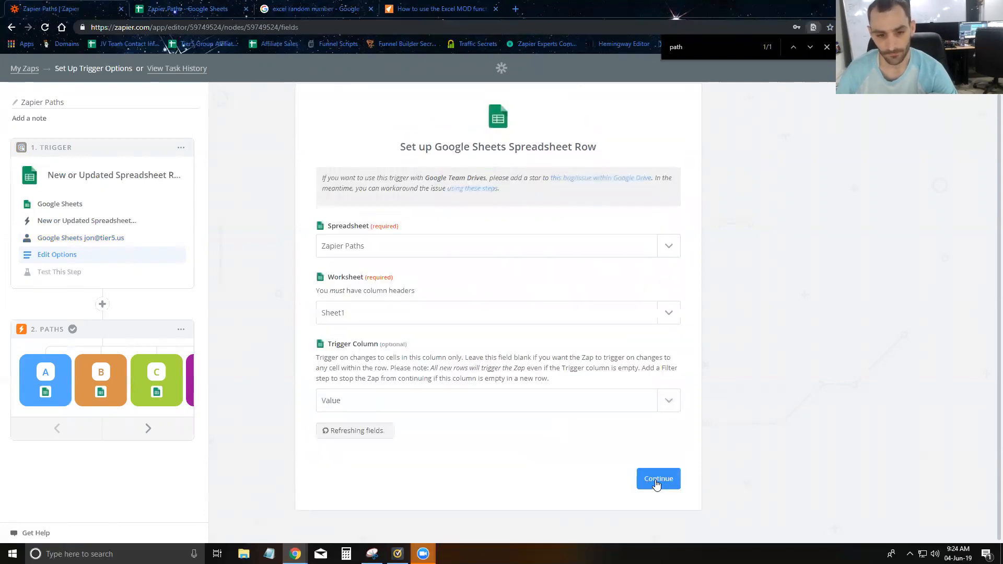
pyautogui.click(656, 483)
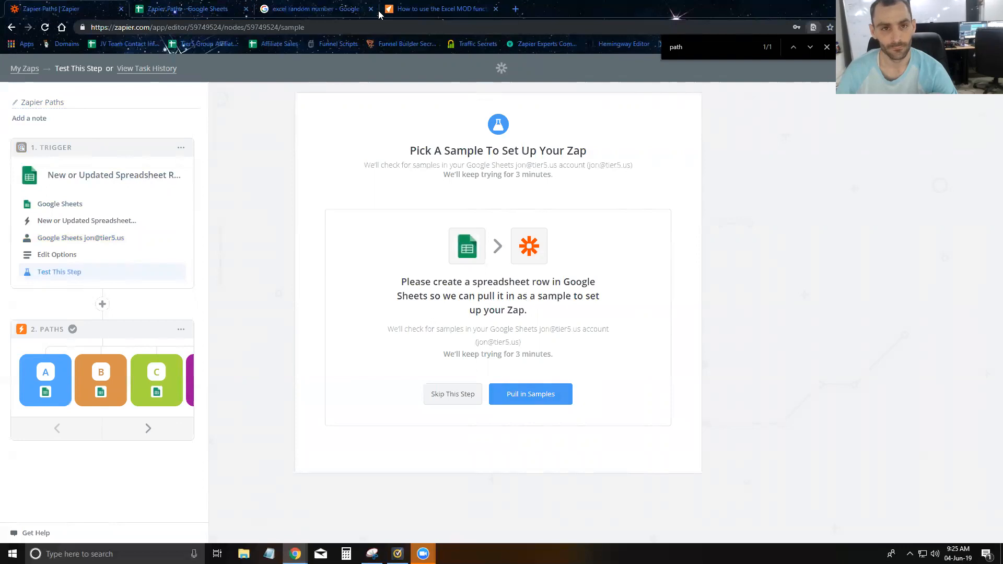
# Switch to Google Sheets and refill the Random Number formula from H2 down to H11 to regenerate the random Values.
pyautogui.click(209, 9)
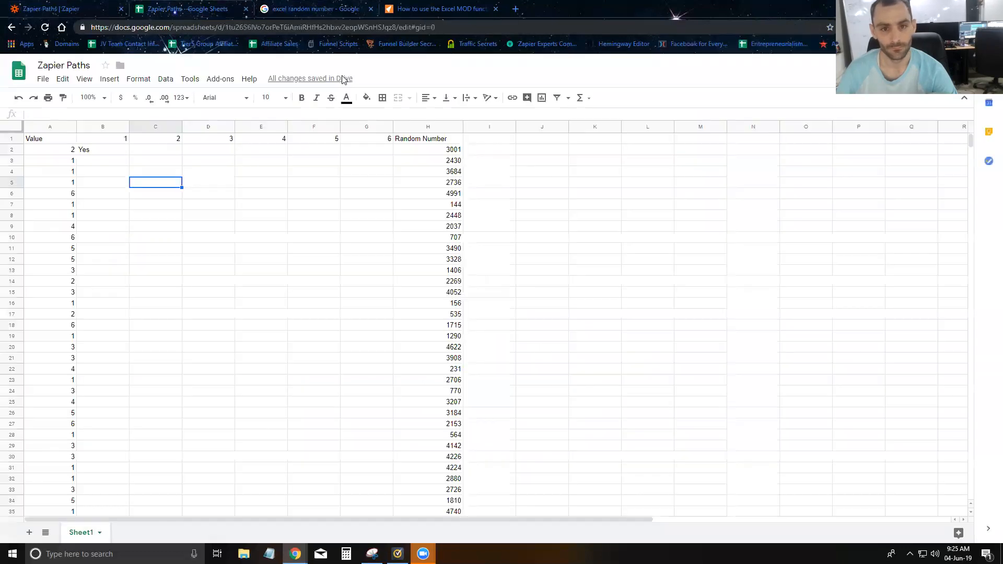
pyautogui.click(419, 154)
pyautogui.moveTo(461, 159); pyautogui.dragTo(453, 258)
pyautogui.scroll(5, 450, 259)
pyautogui.scroll(2, 450, 259)
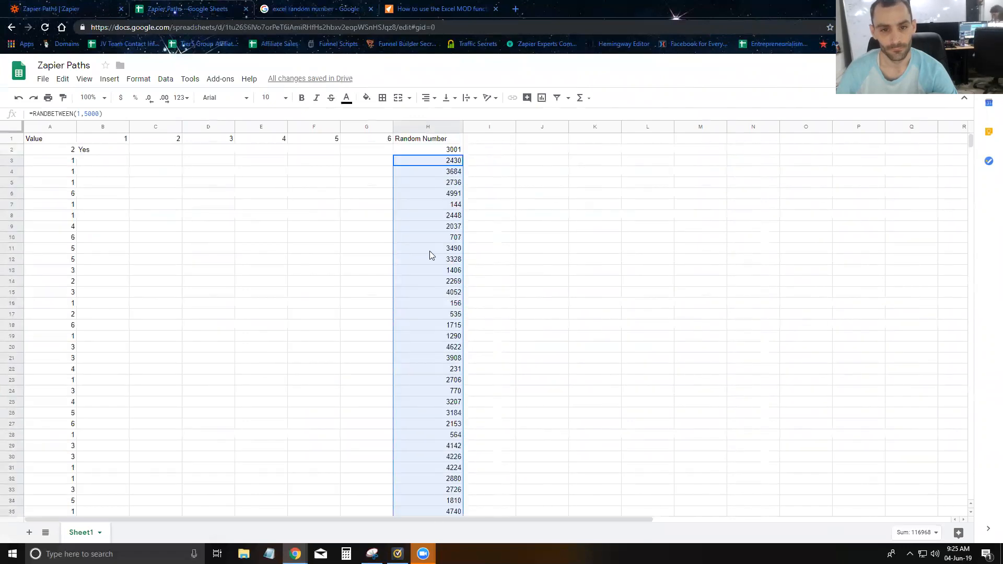
pyautogui.click(430, 250)
pyautogui.click(458, 153)
pyautogui.moveTo(463, 154); pyautogui.dragTo(453, 247)
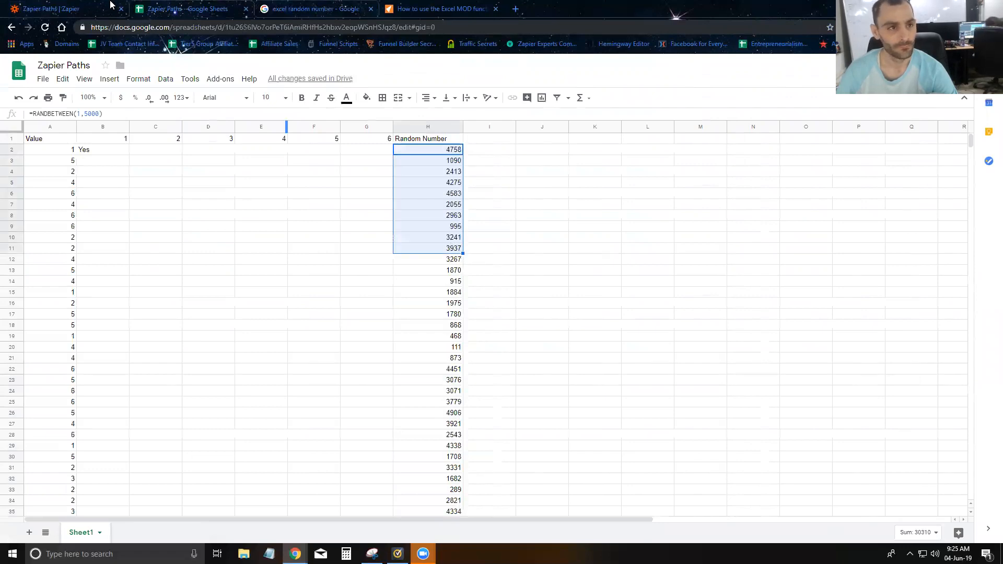
# Check the trigger's sample page in Zapier, and refill the Random Number formula from H2 down to H23 in Google Sheets.
pyautogui.click(71, 7)
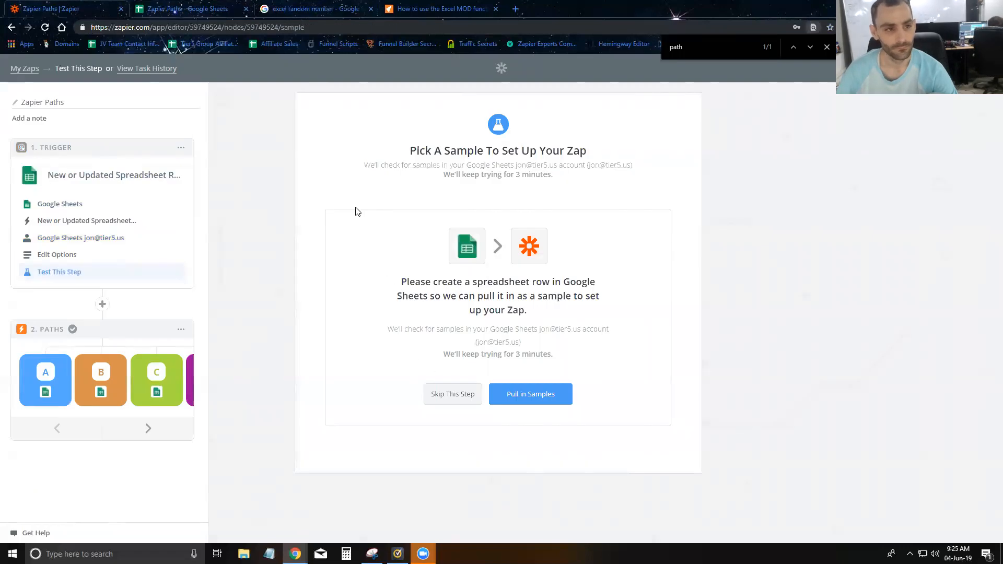
pyautogui.click(218, 6)
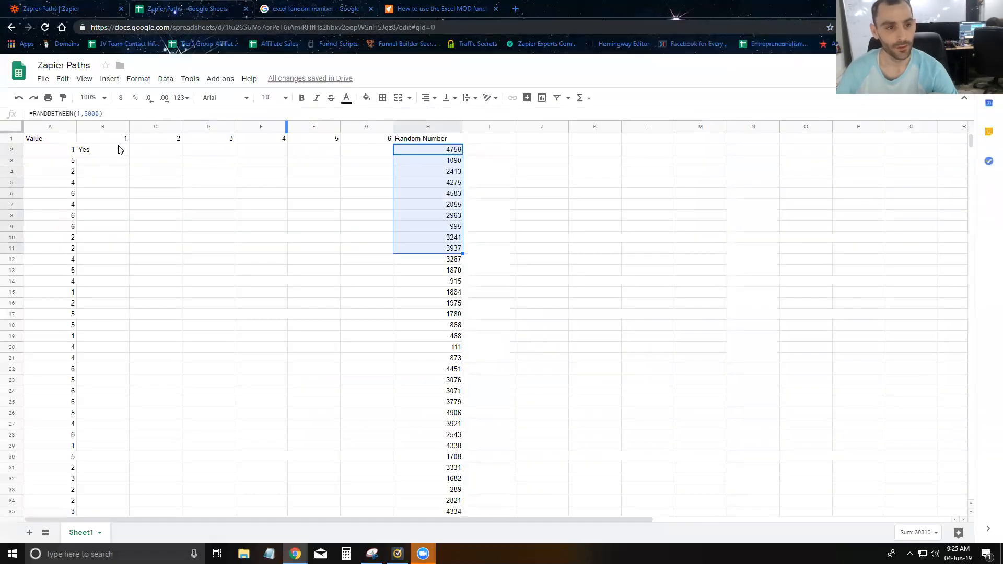
pyautogui.click(70, 156)
pyautogui.click(425, 152)
pyautogui.moveTo(462, 153); pyautogui.dragTo(462, 385)
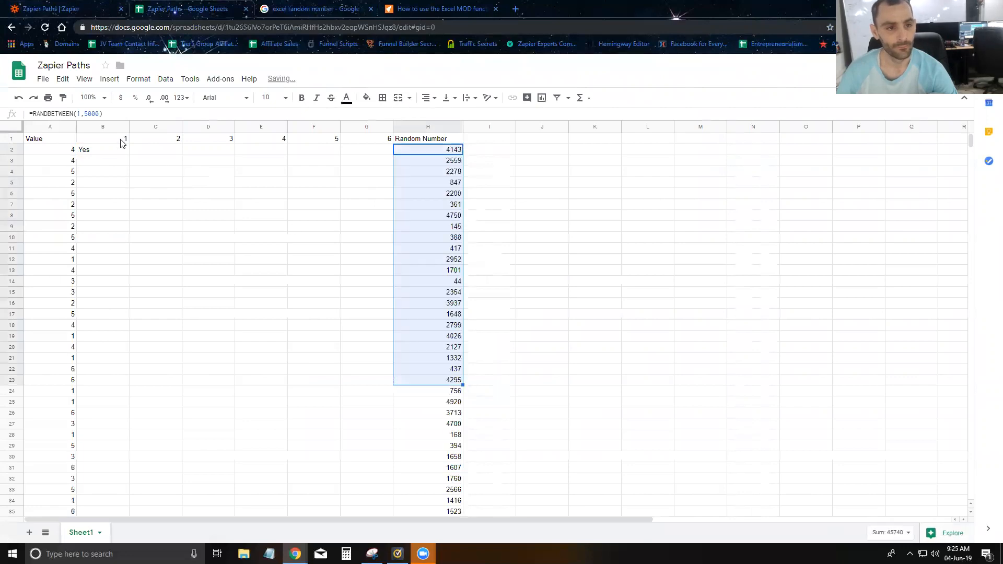
# Switch to Zapier, pull in samples for the trigger and continue with Spreadsheet Row A.
pyautogui.click(73, 9)
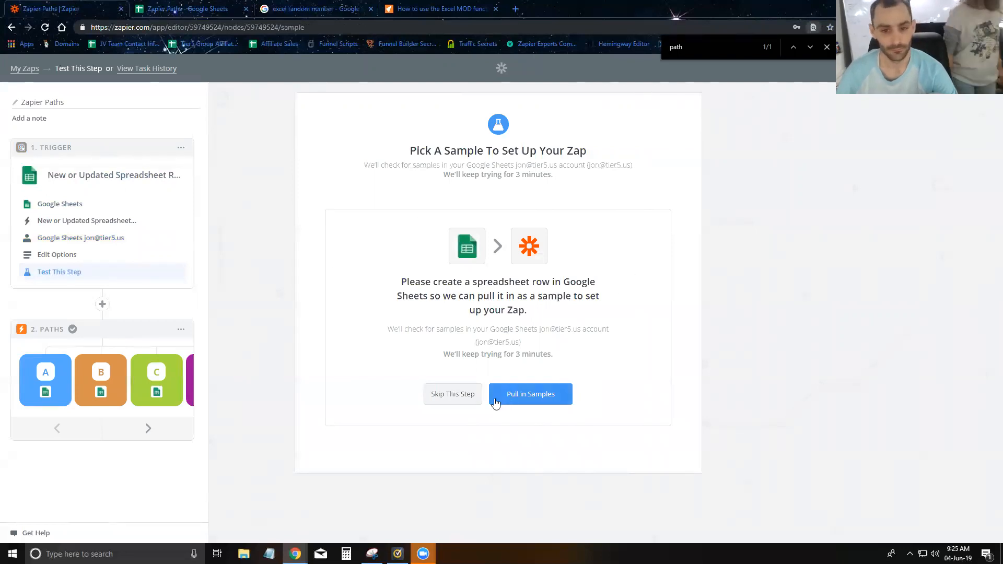
pyautogui.click(523, 400)
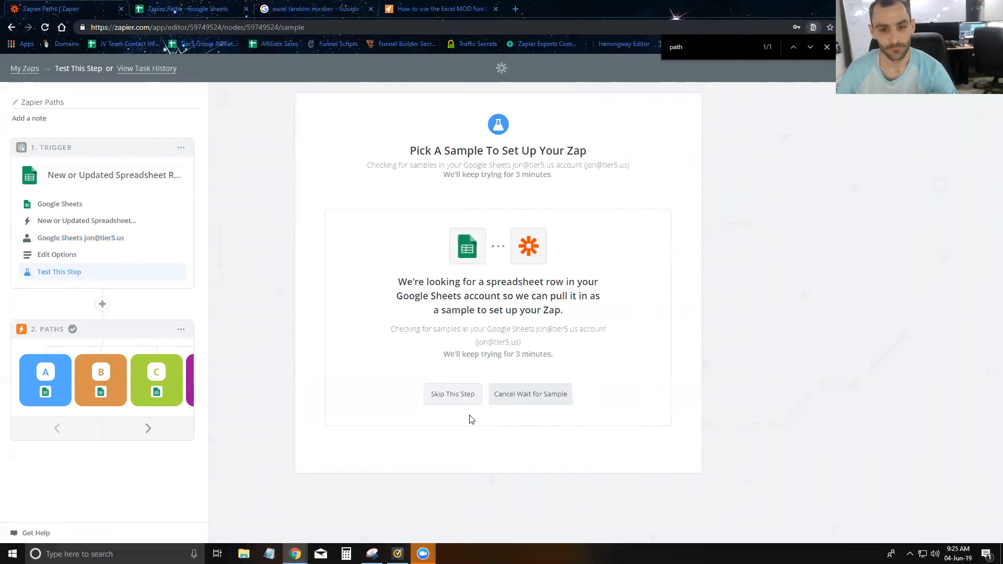
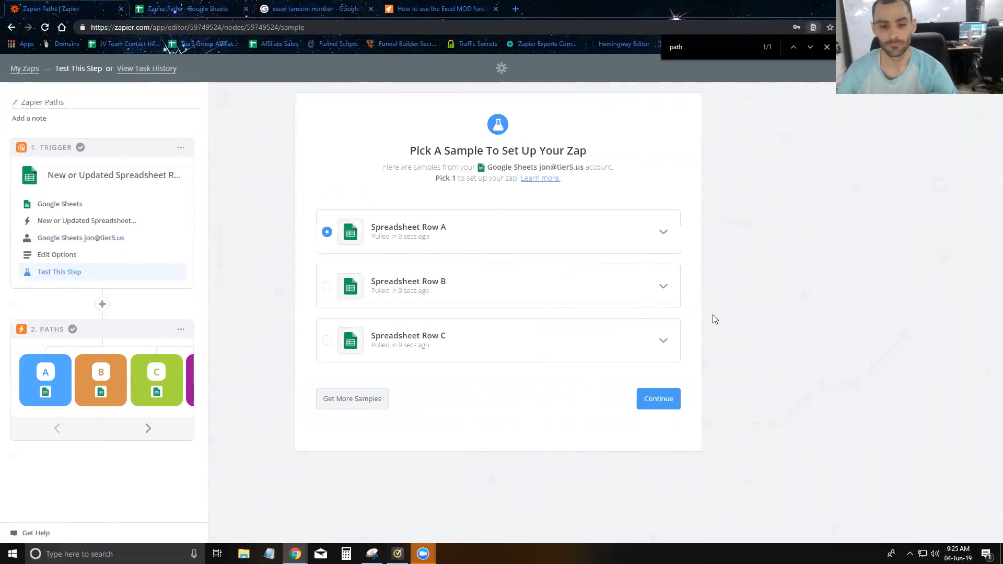
pyautogui.click(657, 399)
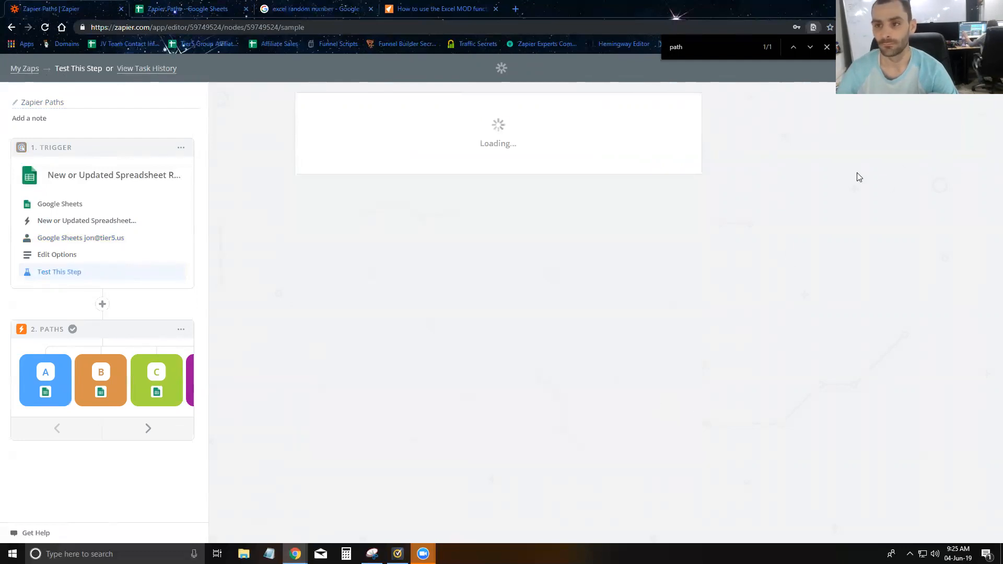
# Switch to Google Sheets and refill the Random Number formula from H2 down to H6.
pyautogui.click(155, 7)
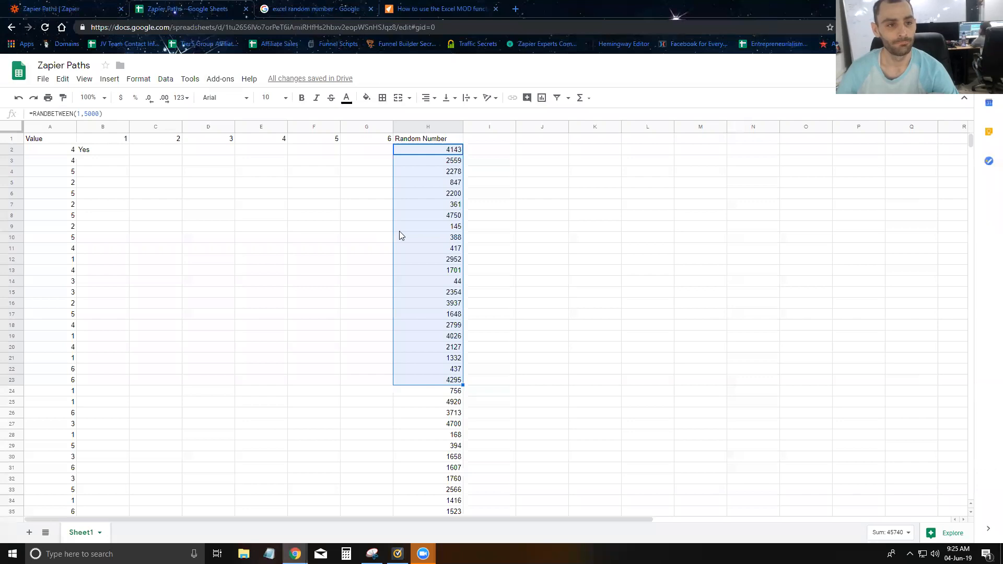
pyautogui.click(426, 184)
pyautogui.click(442, 151)
pyautogui.moveTo(462, 154); pyautogui.dragTo(461, 195)
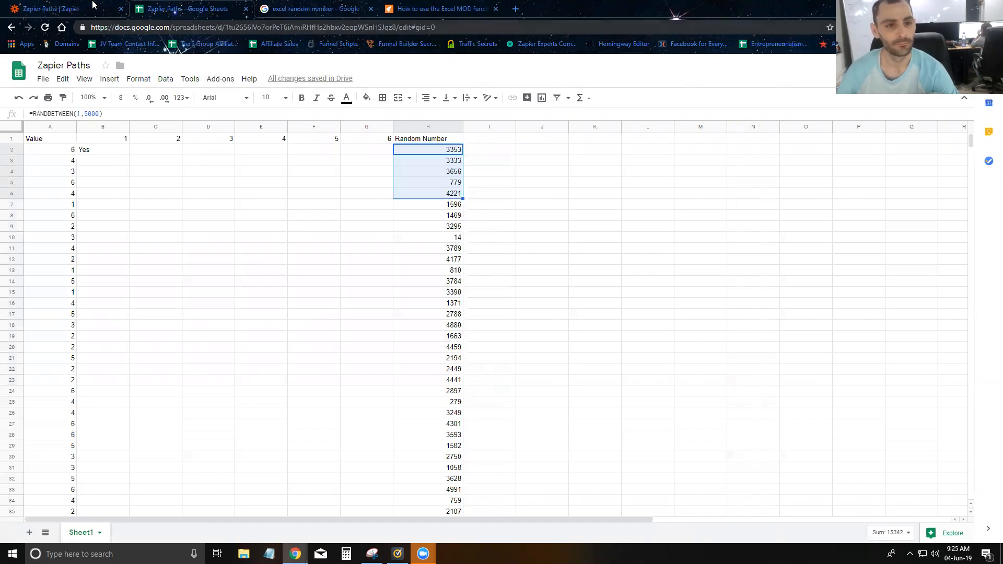
# Check the Zap's task history in Zapier, and find Zapier Paths in the Zap list by searching for path, opening its options.
pyautogui.click(60, 9)
pyautogui.click(90, 70)
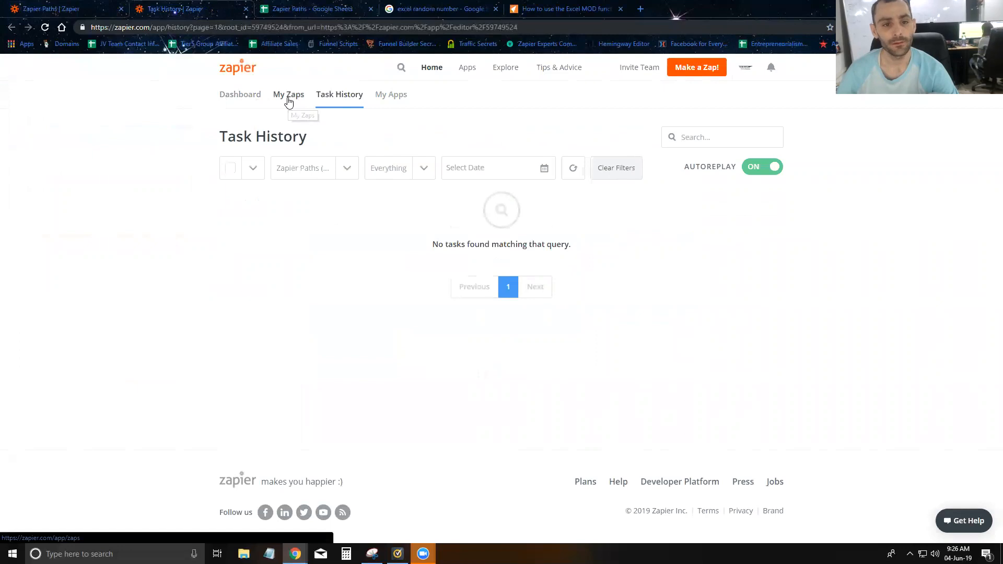
pyautogui.click(288, 100)
pyautogui.scroll(-6, 627, 282)
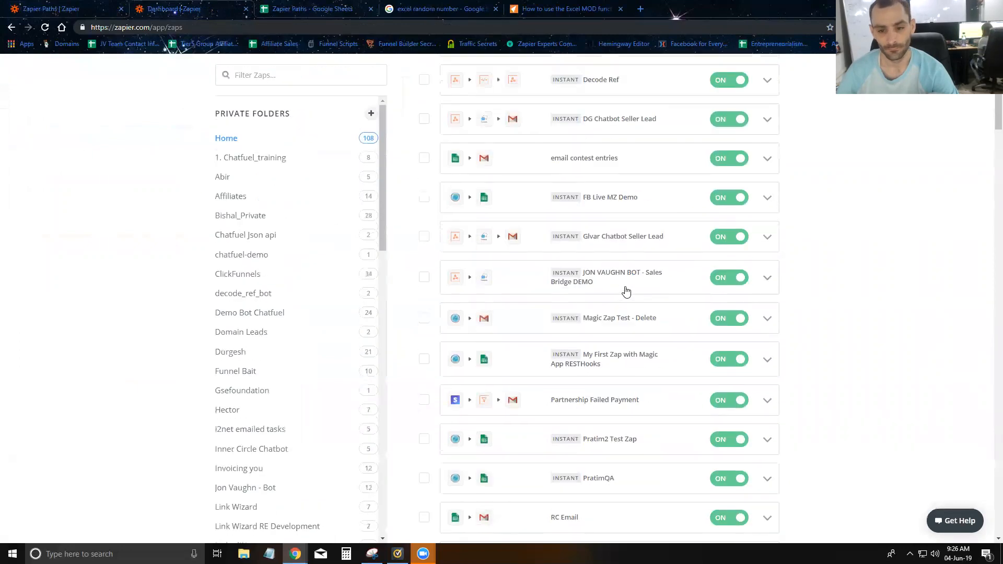
pyautogui.hotkey('ctrl', 'f')
pyautogui.write('path')
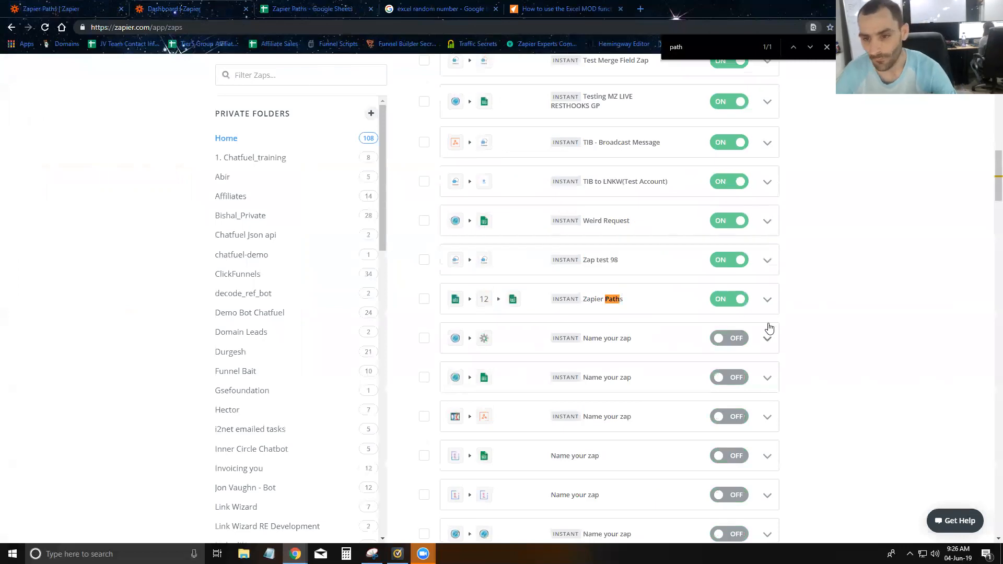
pyautogui.click(764, 303)
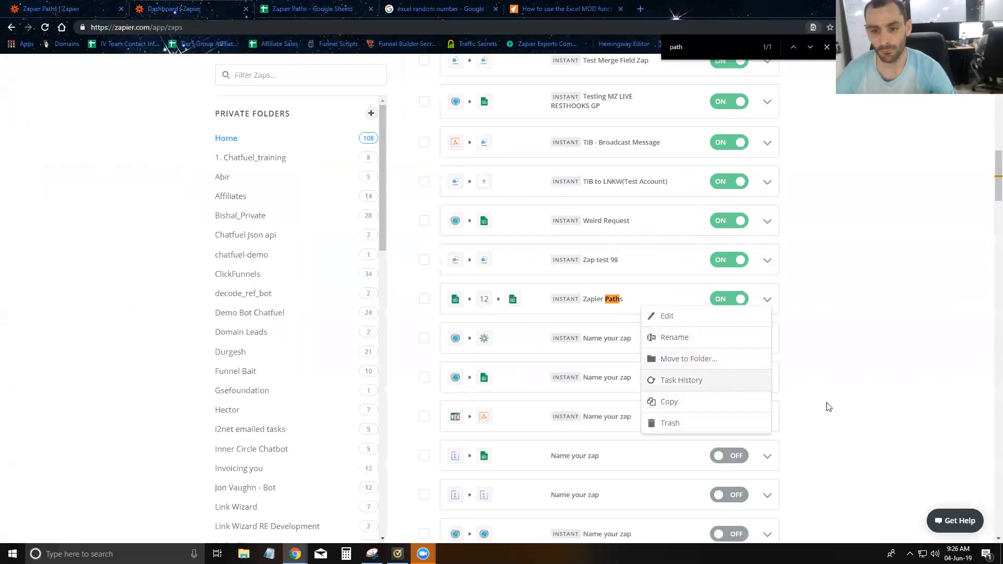
# Switch to Google Sheets and examine the rows for Yes entries and the formulas in the Random Number column.
pyautogui.click(277, 4)
pyautogui.click(343, 229)
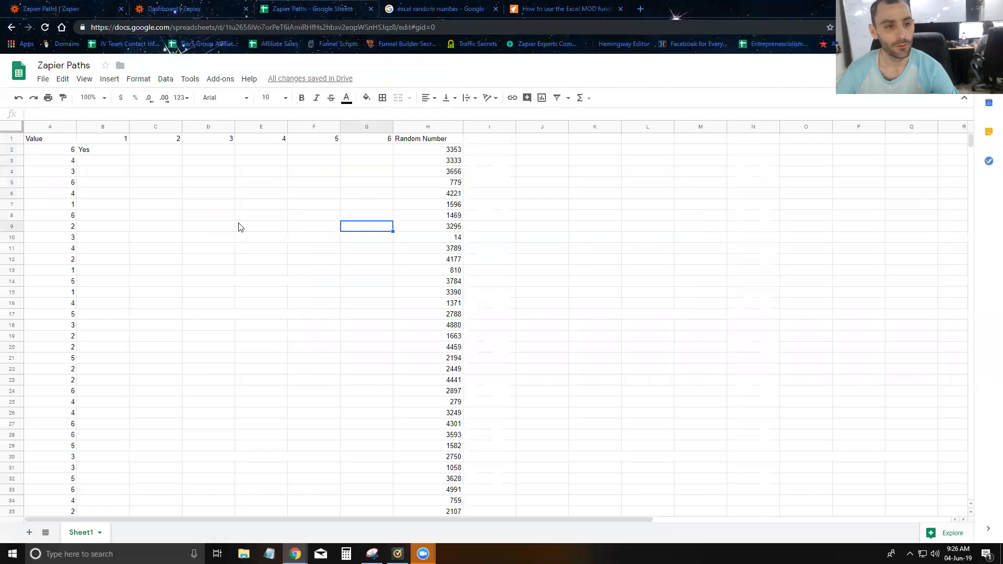
pyautogui.click(423, 153)
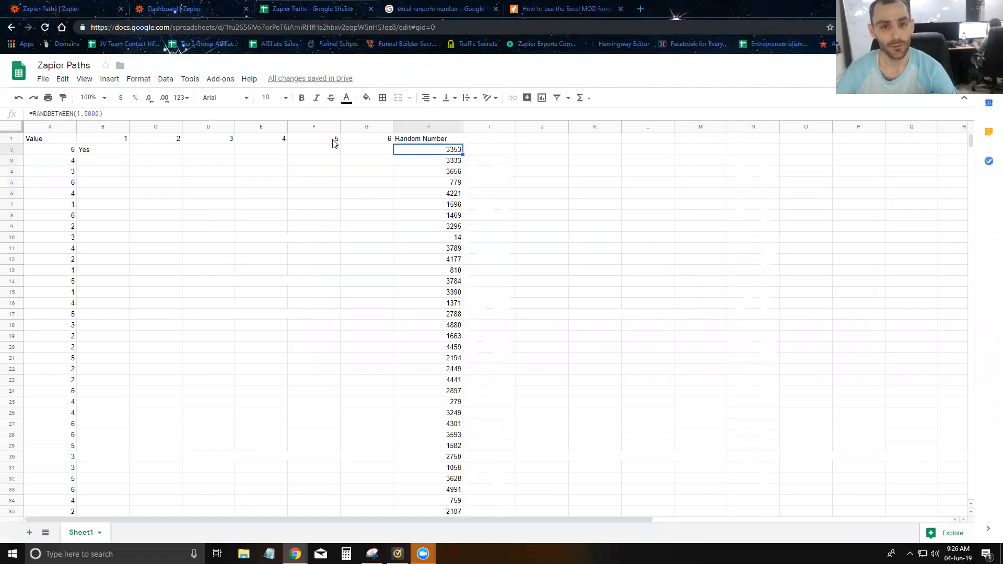
pyautogui.click(438, 188)
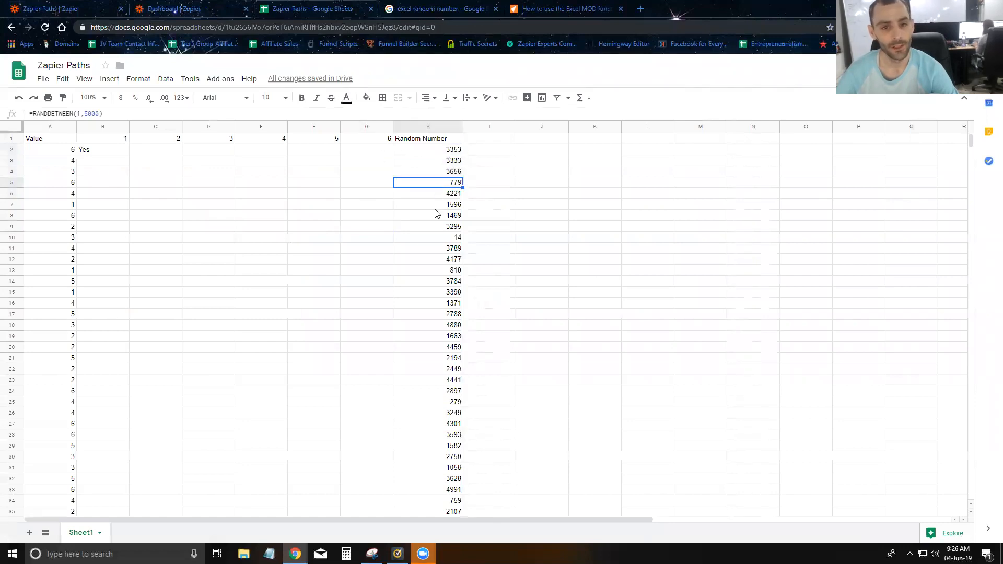
pyautogui.scroll(-6, 324, 284)
pyautogui.scroll(-6, 332, 324)
pyautogui.scroll(10, 337, 330)
pyautogui.scroll(3, 394, 291)
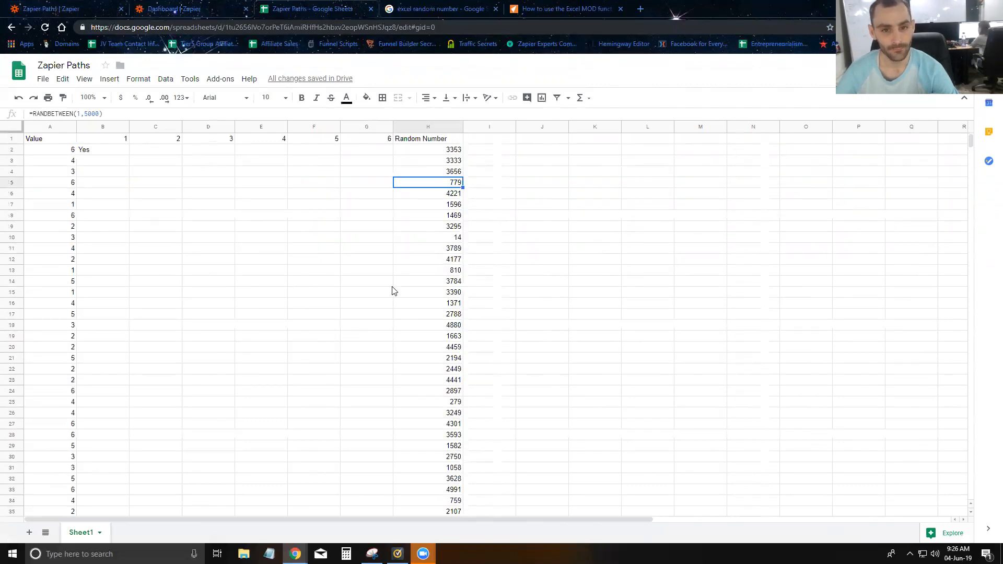
# Switch to Zapier, open the task history of the Zapier Paths Zap and check the Zap's status in the editor.
pyautogui.click(185, 13)
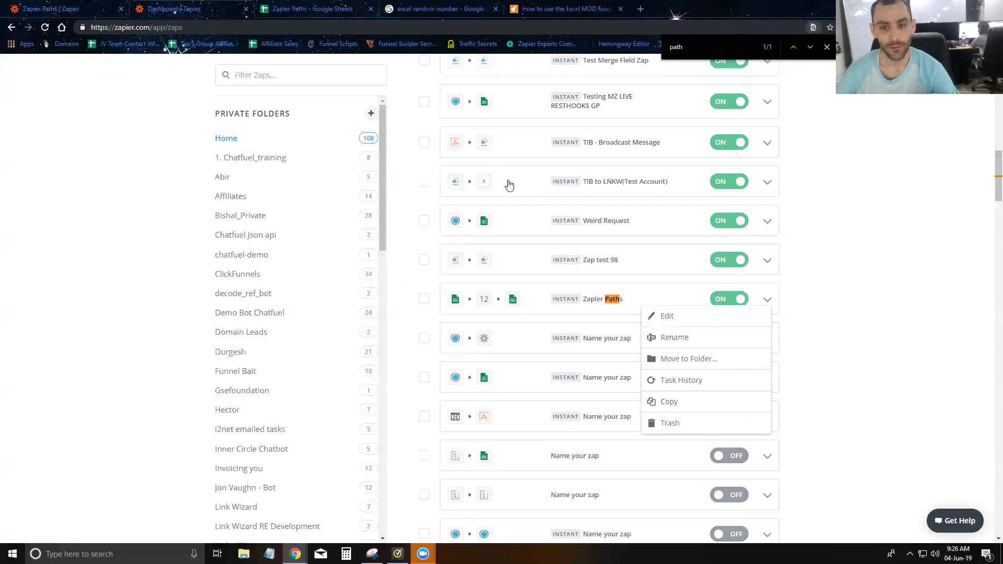
pyautogui.click(676, 384)
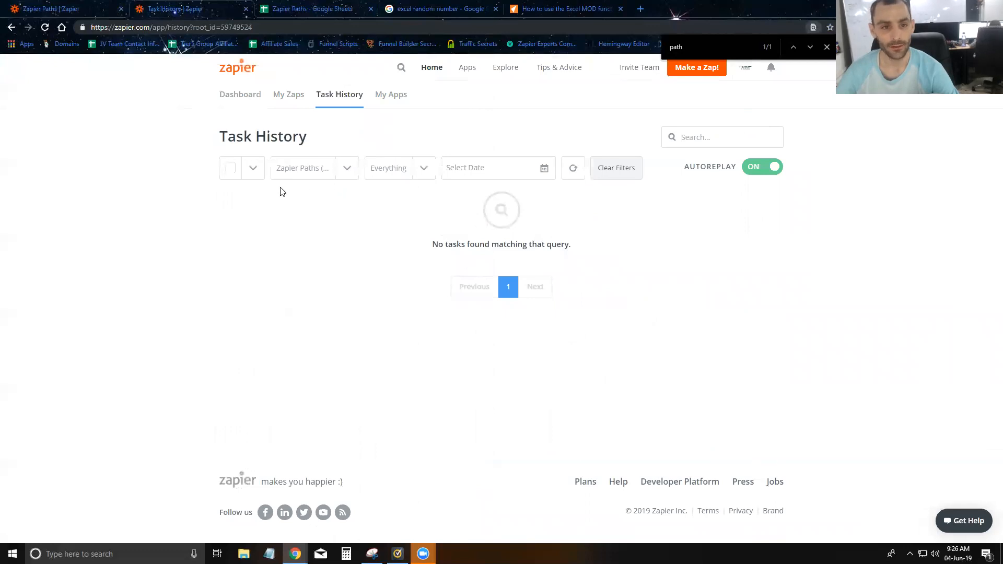
pyautogui.click(61, 8)
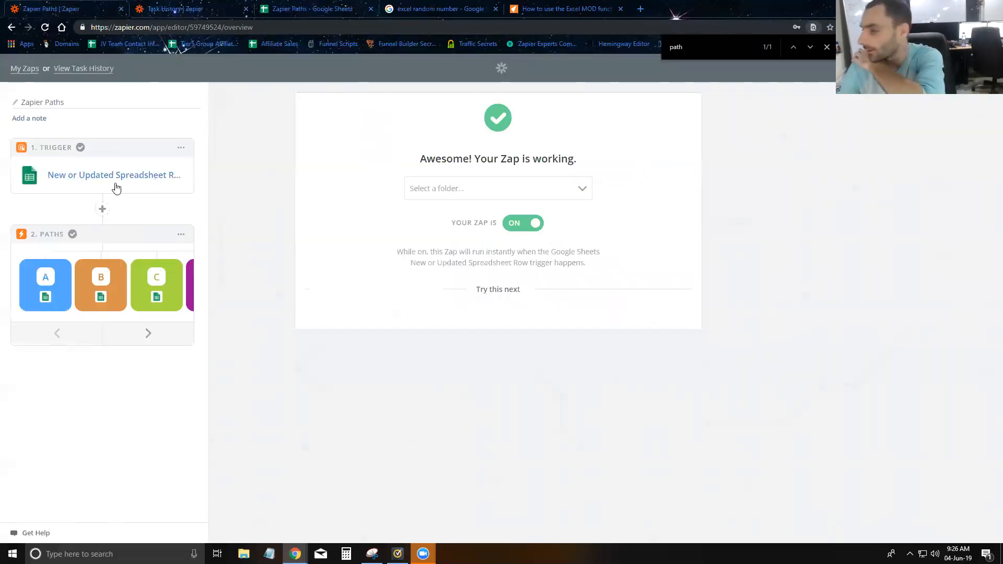
# Switch to Google Sheets, refill the Random Number formula from H2 down to about row 14 and re-enter the formula in H15.
pyautogui.click(266, 9)
pyautogui.click(434, 152)
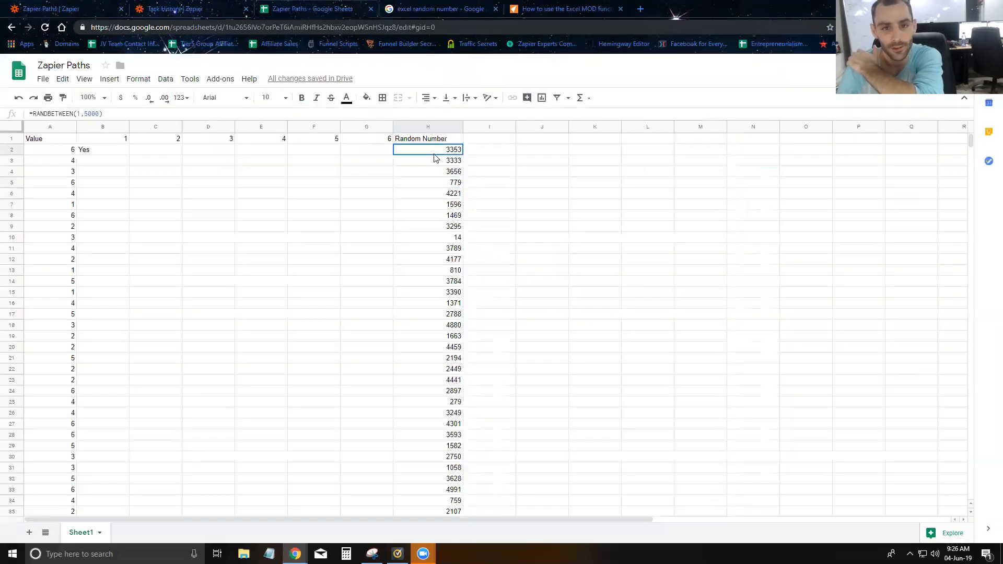
pyautogui.moveTo(462, 155); pyautogui.dragTo(456, 286)
pyautogui.click(438, 295)
pyautogui.press('Return')
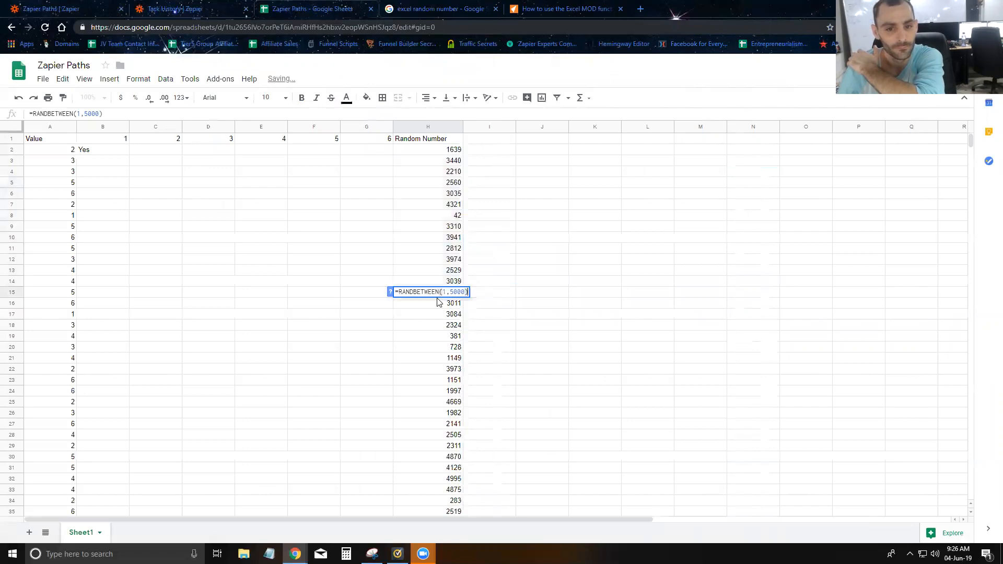
pyautogui.click(432, 316)
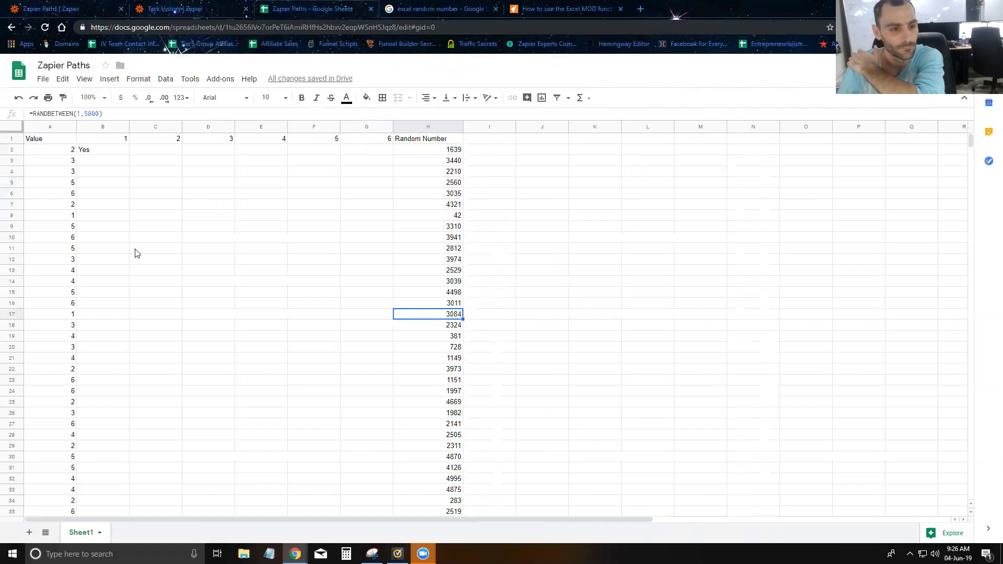
pyautogui.click(68, 207)
# Switch to Zapier and review the task history of all Zaps, the notifications and the account's plan usage.
pyautogui.click(138, 5)
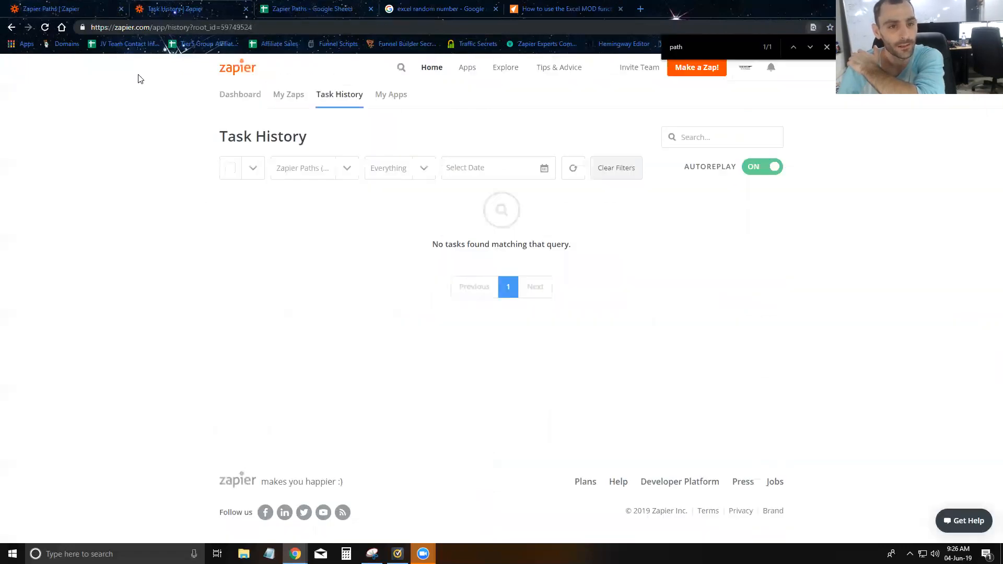
pyautogui.click(340, 94)
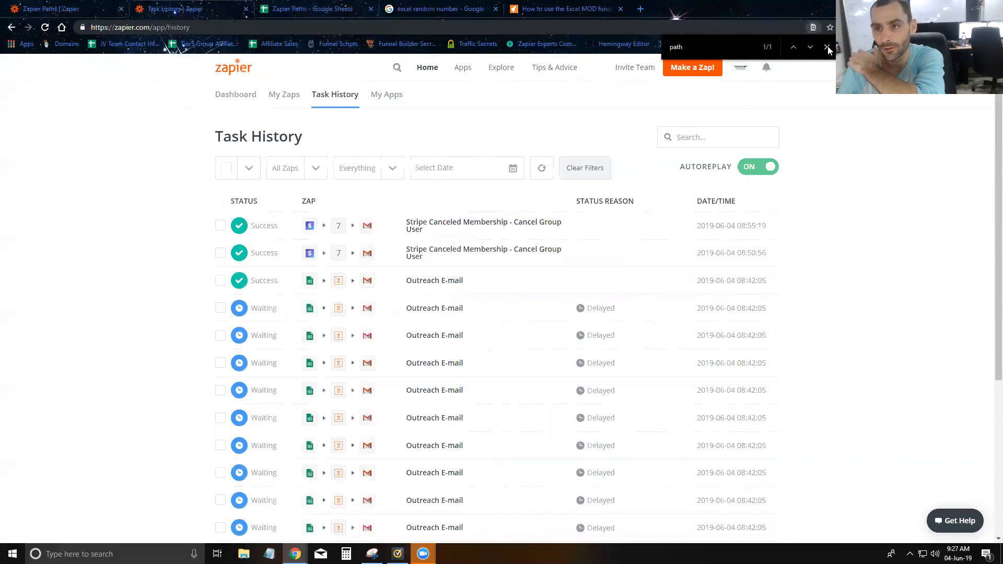
pyautogui.click(826, 47)
pyautogui.click(766, 70)
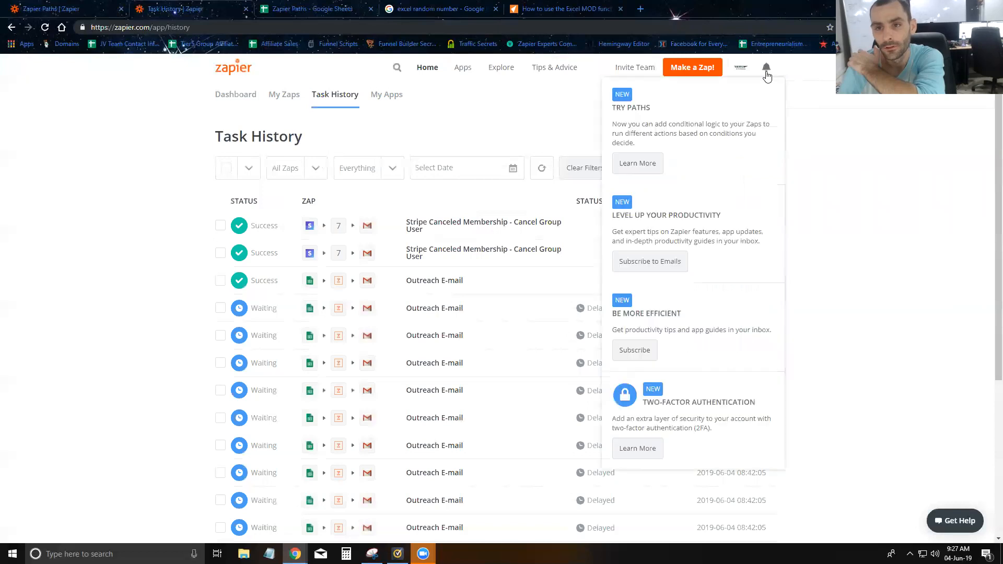
pyautogui.click(742, 68)
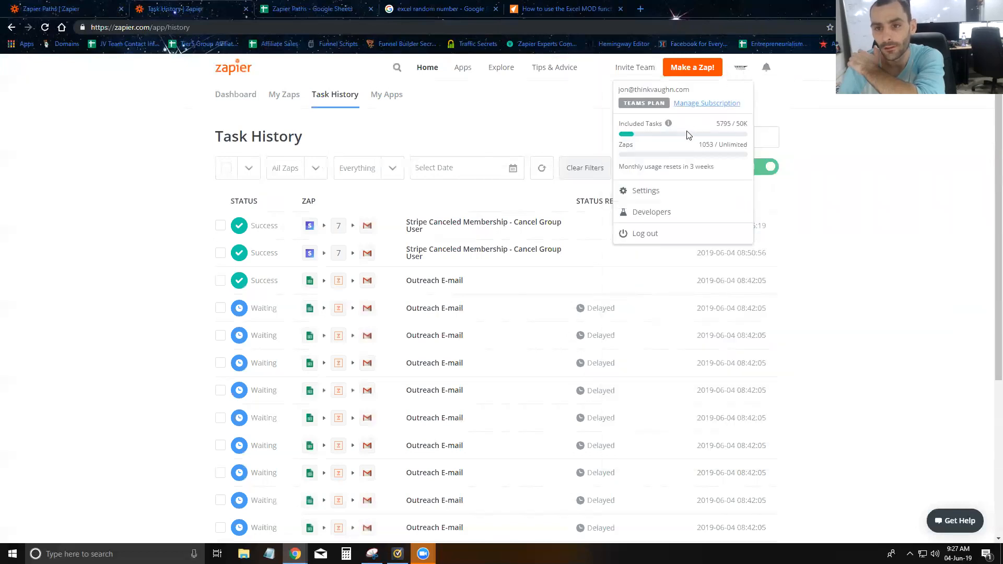
pyautogui.click(81, 6)
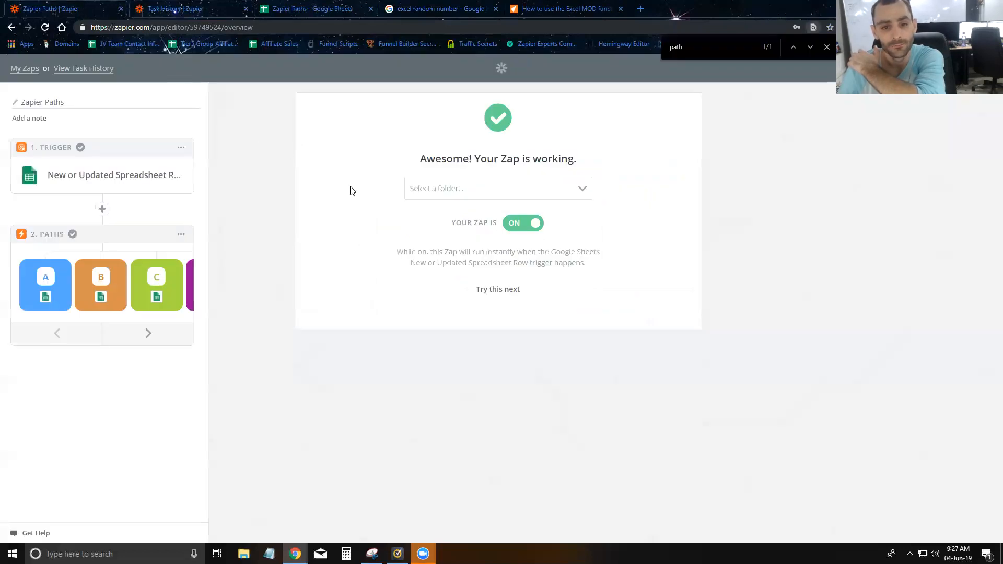
pyautogui.click(190, 12)
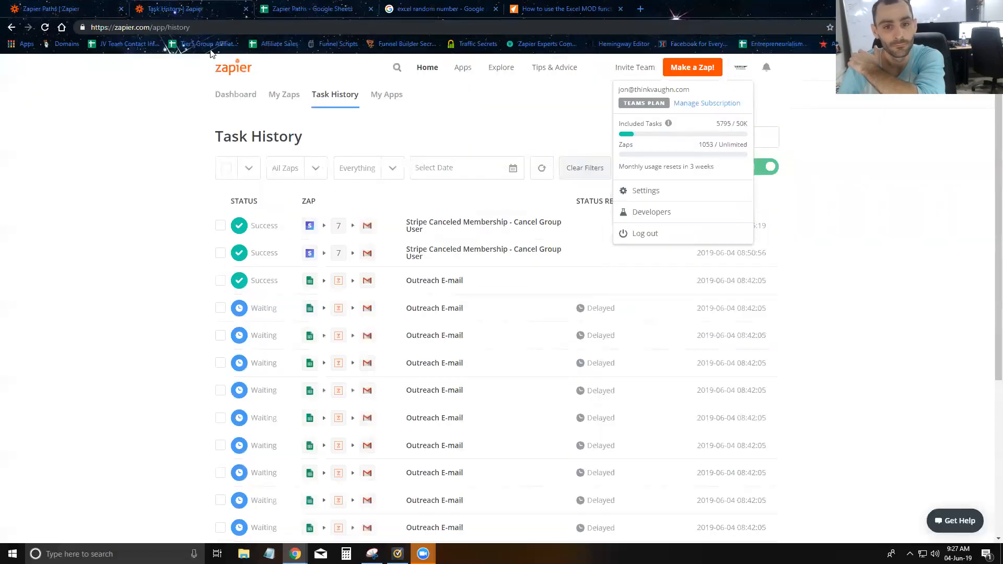
pyautogui.click(189, 243)
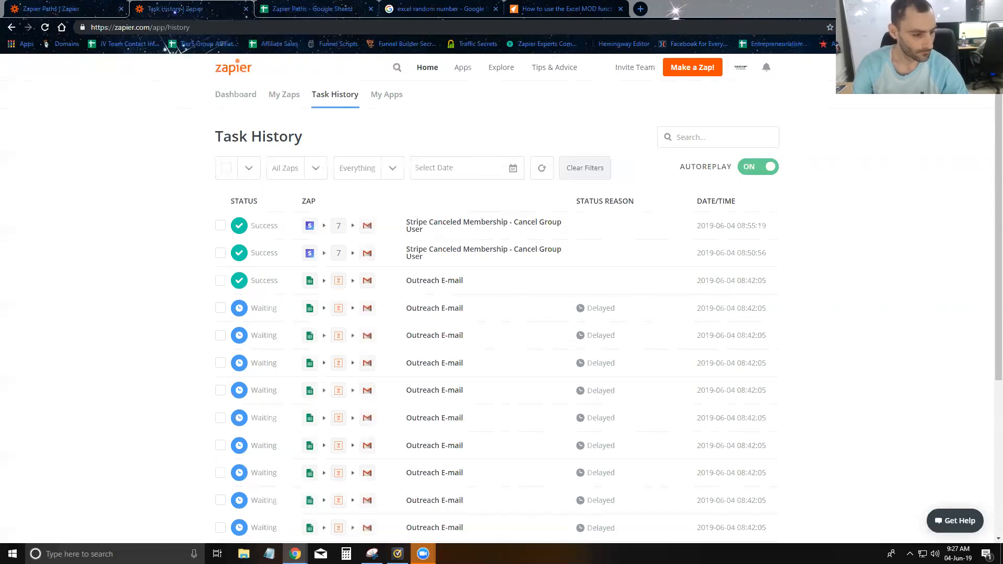
# Check the Zapier Paths sheet for Yes entries and return to the Zap's overview in Zapier's editor.
pyautogui.click(329, 9)
pyautogui.click(390, 193)
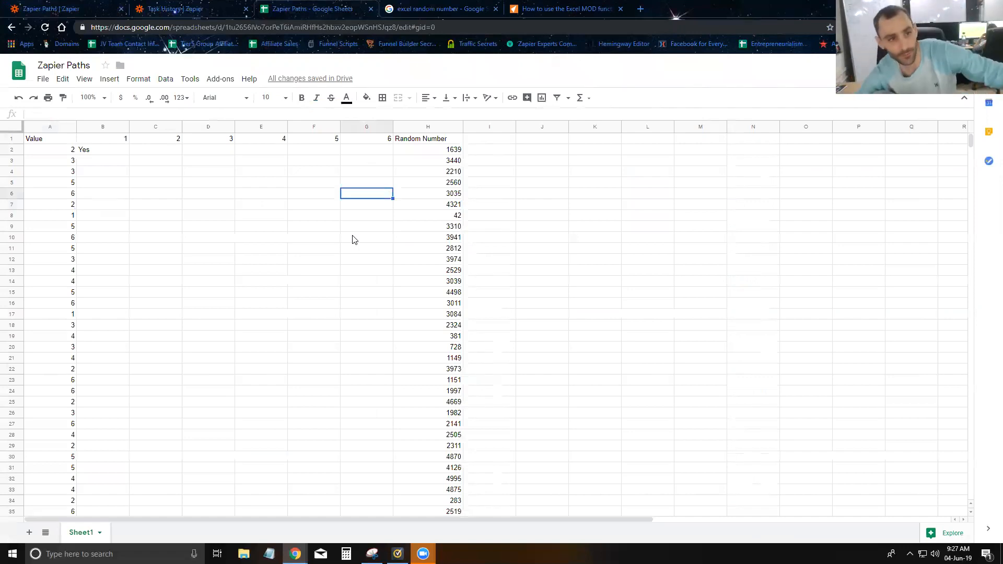
pyautogui.click(79, 6)
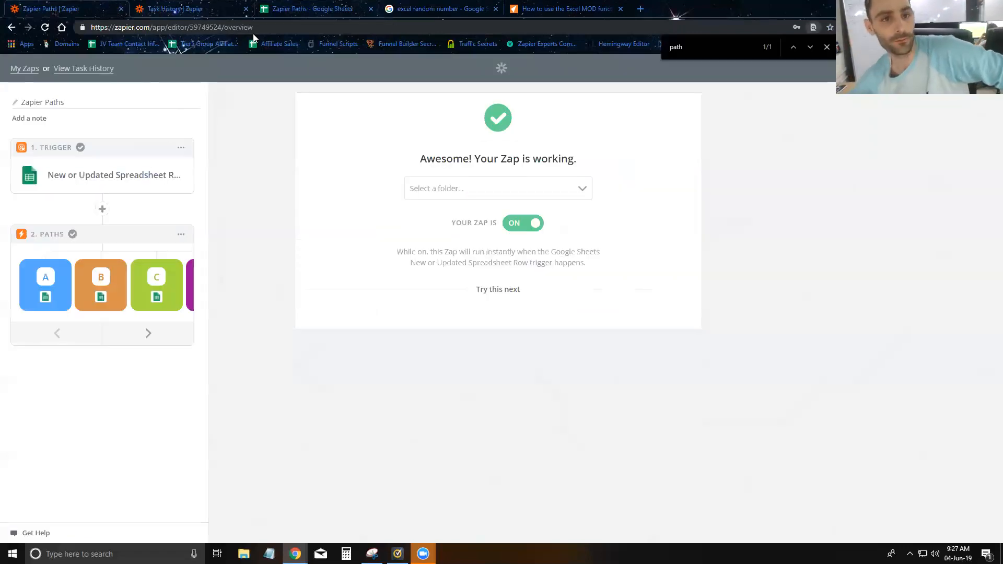
# Switch to Google Sheets and check the rows of the Zapier Paths sheet for Yes entries.
pyautogui.click(299, 5)
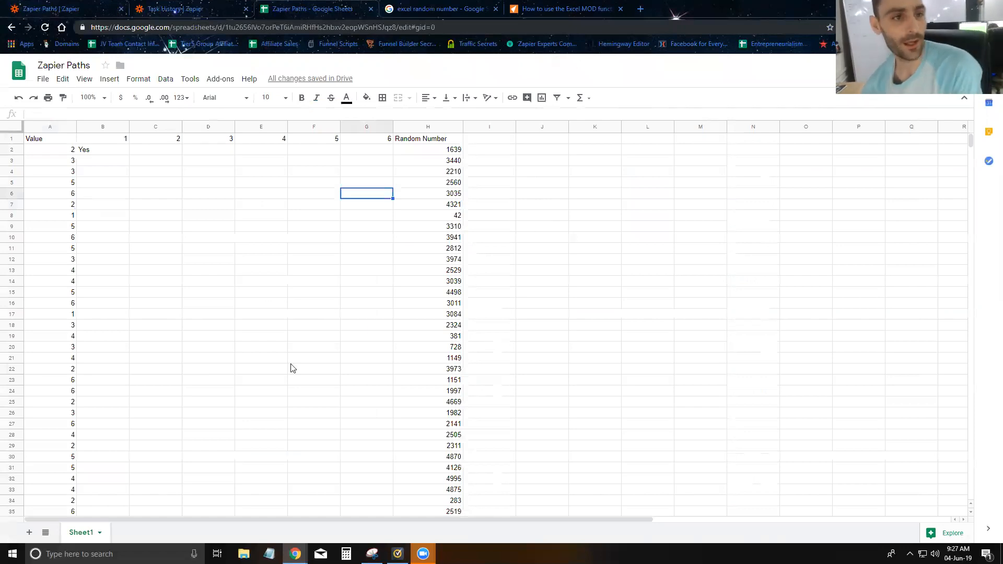
pyautogui.click(250, 240)
pyautogui.scroll(-2, 164, 403)
pyautogui.scroll(2, 99, 320)
pyautogui.click(67, 154)
pyautogui.click(65, 164)
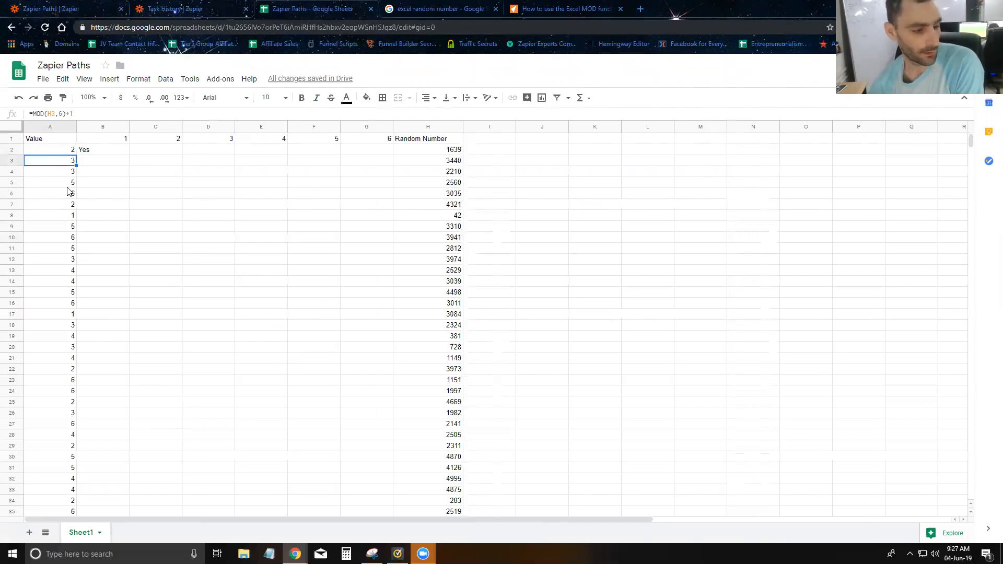
# Switch to Zapier, reload the task history and look for runs of the Zapier Paths Zap.
pyautogui.click(68, 8)
pyautogui.click(152, 8)
pyautogui.click(46, 27)
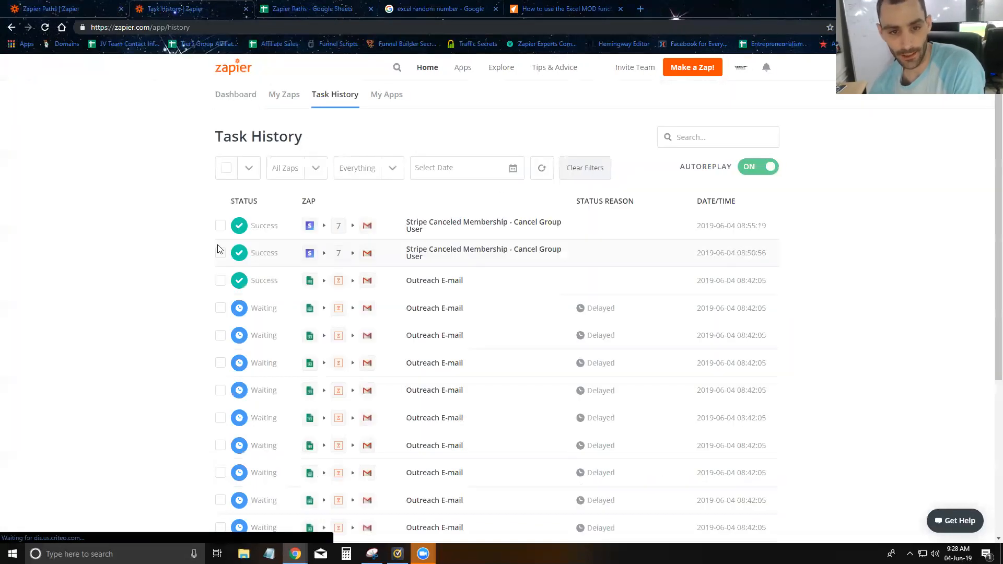
pyautogui.scroll(-4, 476, 287)
pyautogui.scroll(4, 474, 286)
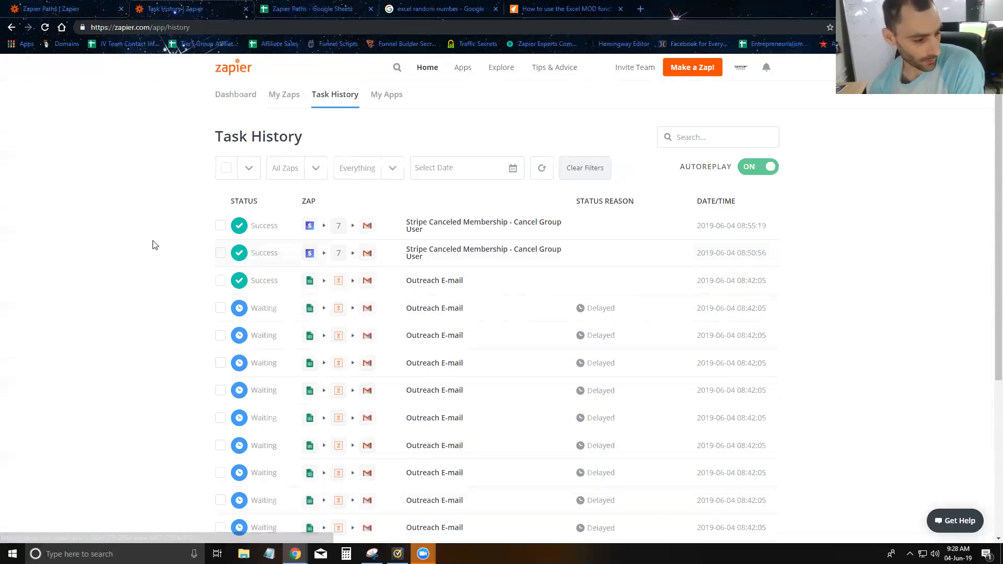
# Pull in fresh samples for the Zap's New or Updated Spreadsheet Row trigger and examine the column values of Spreadsheet Row A.
pyautogui.click(59, 4)
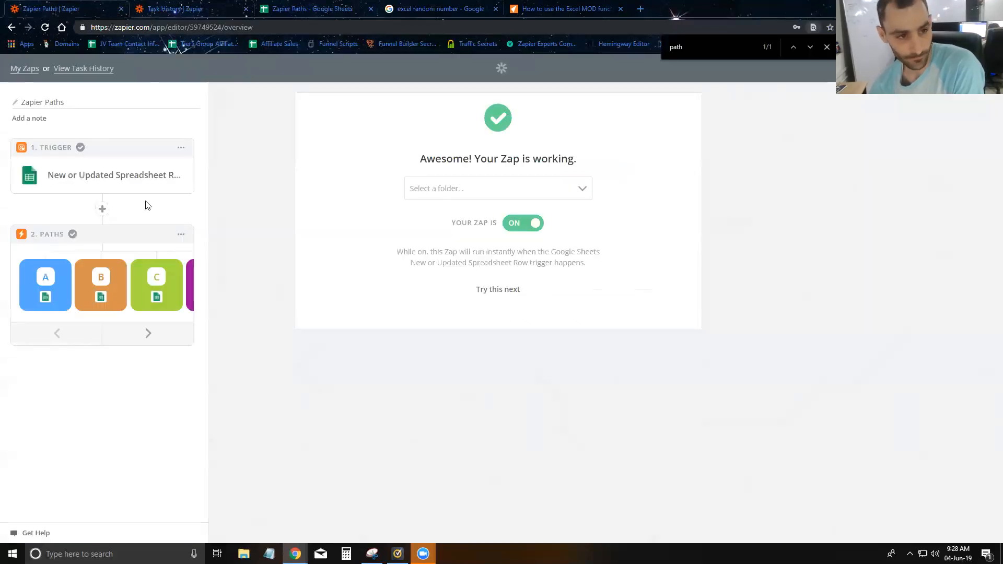
pyautogui.click(106, 184)
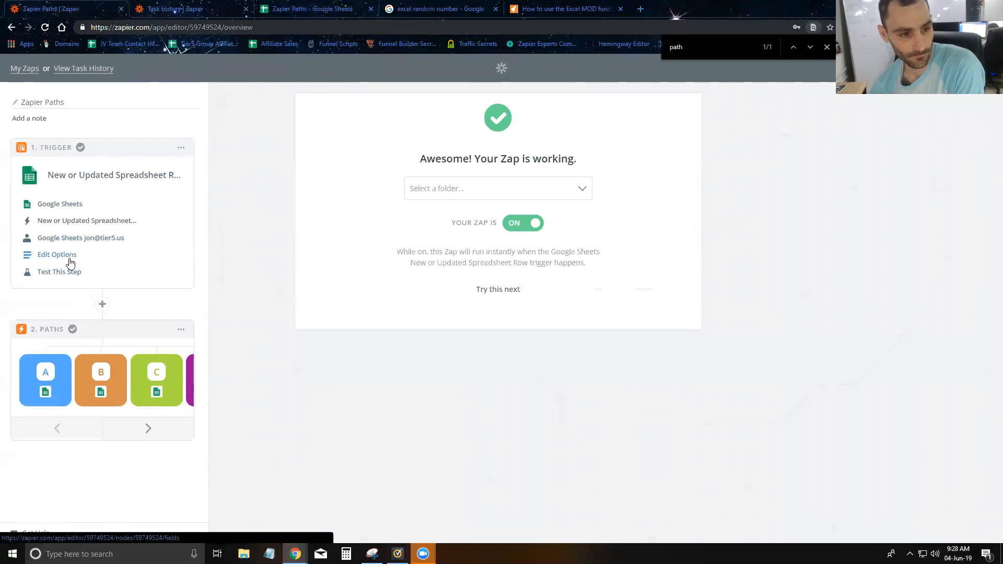
pyautogui.click(67, 272)
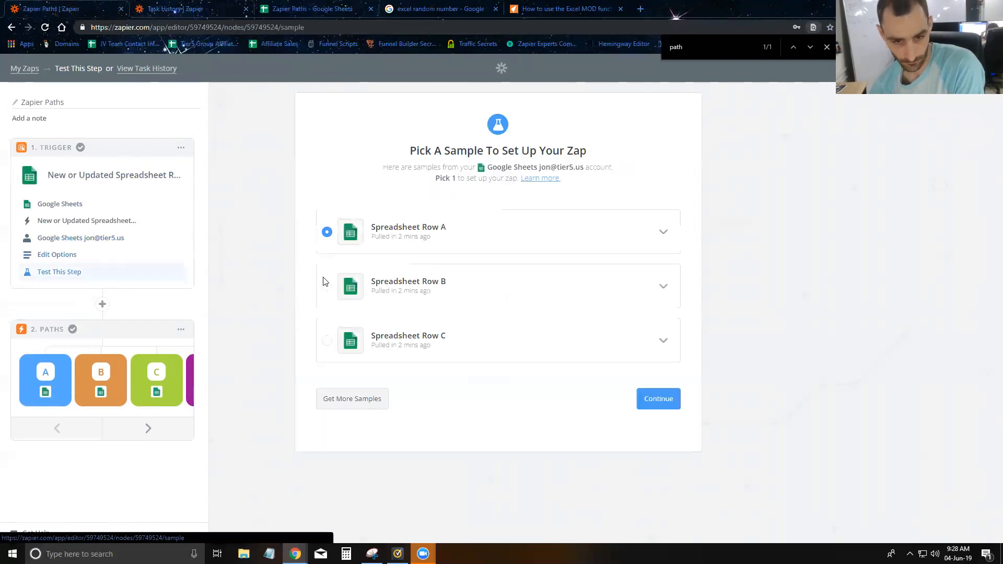
pyautogui.click(351, 397)
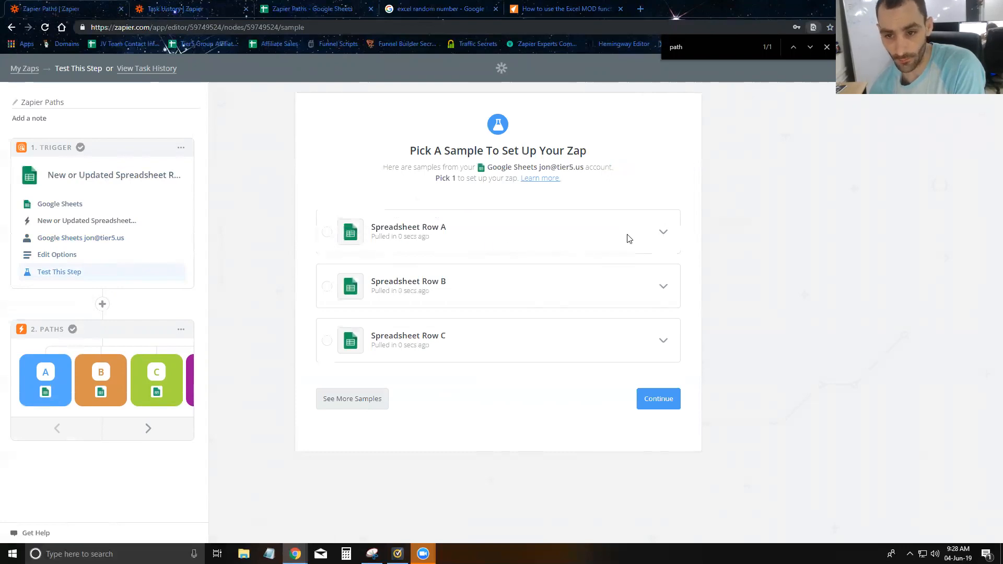
pyautogui.click(664, 231)
pyautogui.scroll(-1, 417, 317)
pyautogui.scroll(1, 417, 347)
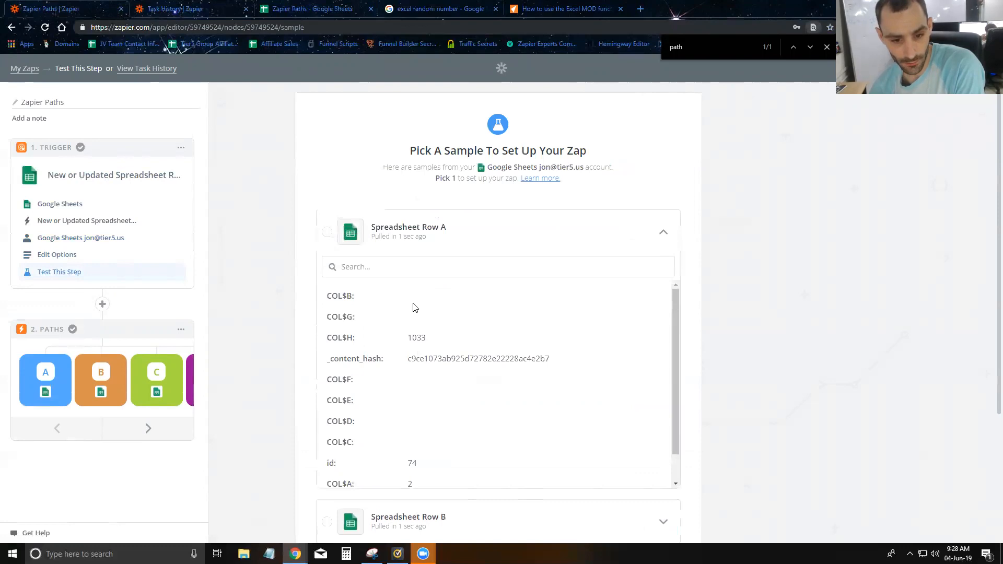
pyautogui.scroll(-1, 413, 307)
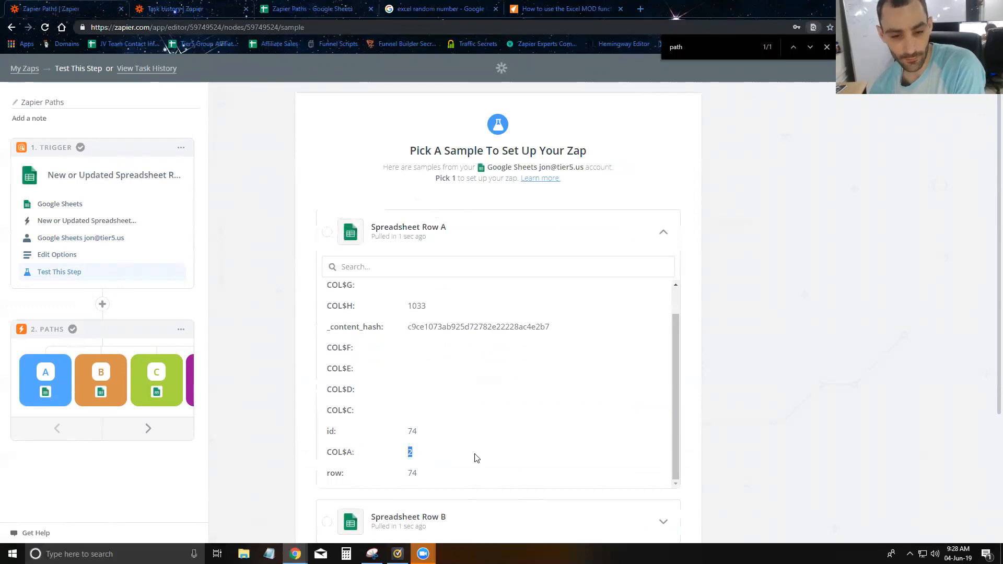
# Switch to Google Sheets and refill the Random Number formula from H69 down to H74.
pyautogui.click(270, 4)
pyautogui.scroll(-12, 99, 334)
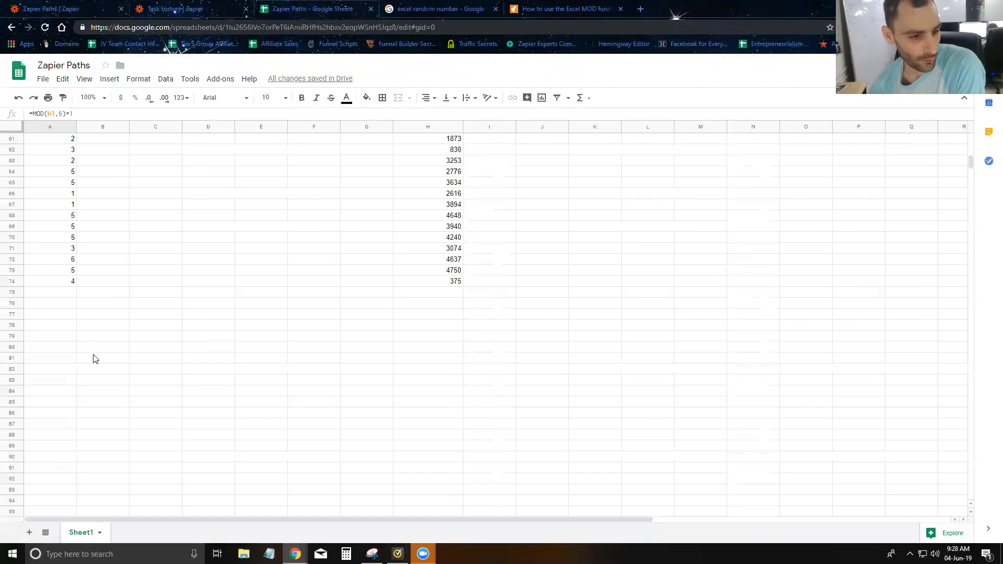
pyautogui.click(12, 281)
pyautogui.click(425, 228)
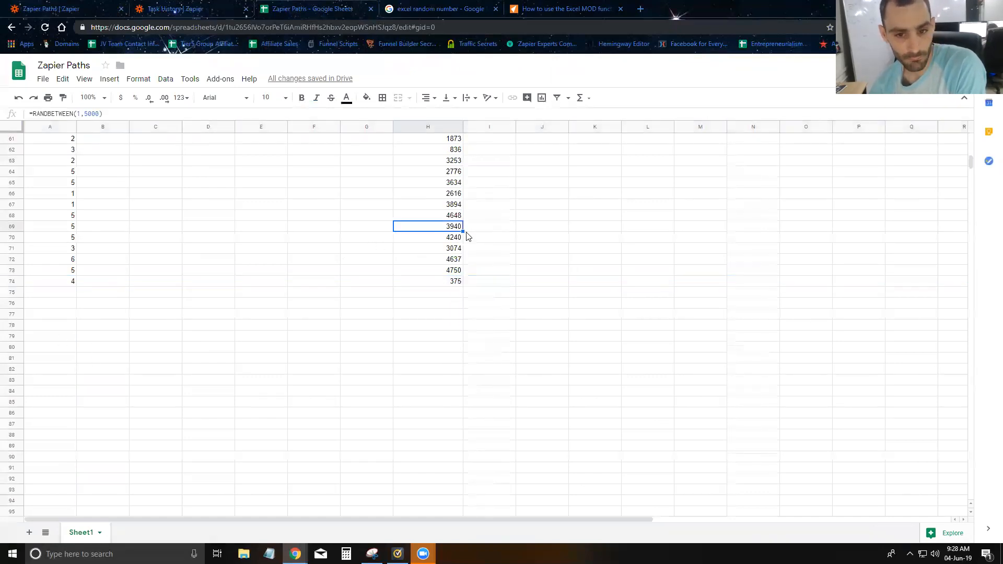
pyautogui.moveTo(463, 229); pyautogui.dragTo(457, 284)
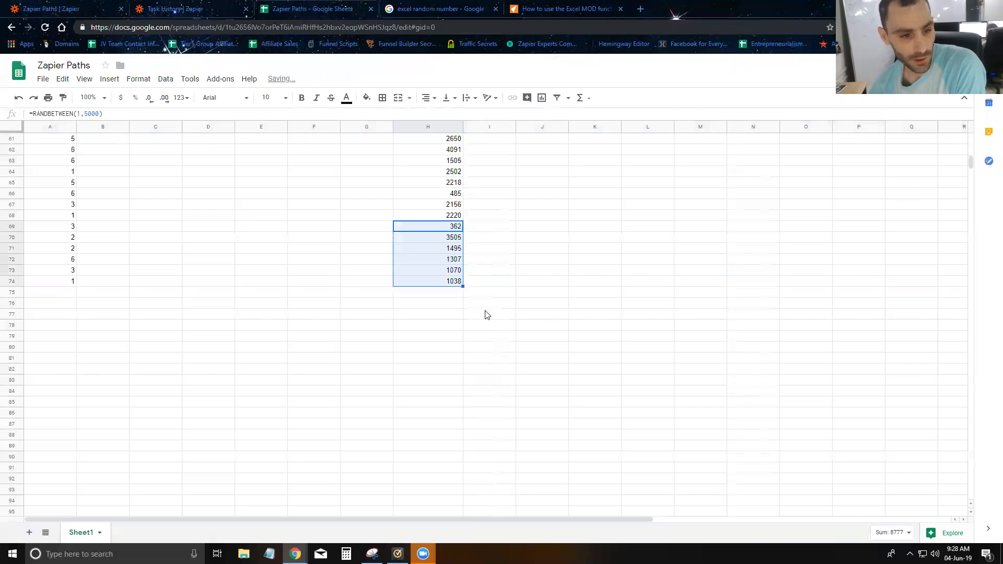
pyautogui.click(340, 360)
pyautogui.scroll(10, 339, 361)
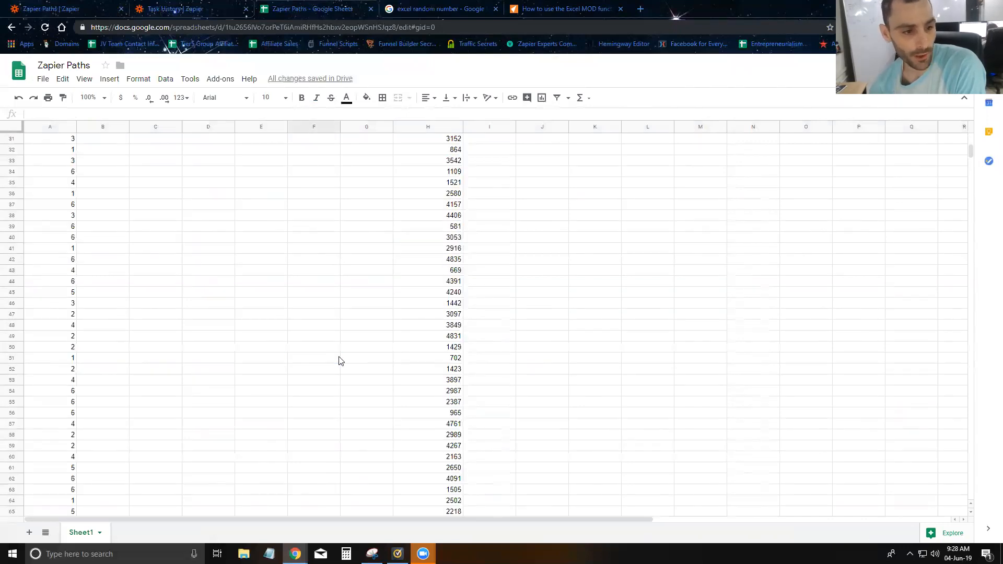
pyautogui.scroll(2, 339, 360)
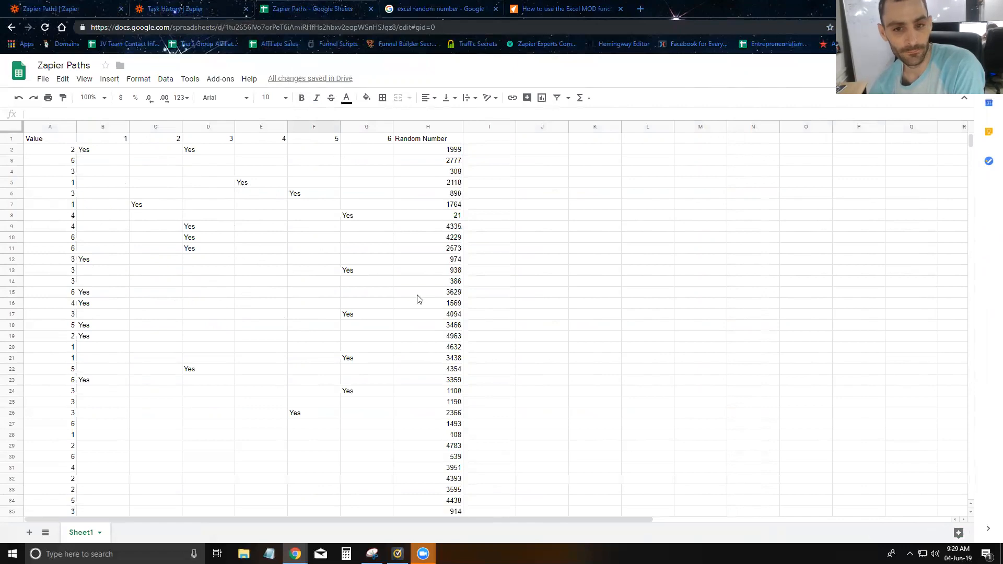
# Compare the Yes entries in columns 1 to 6 with the Value and Random Number columns down to row 74.
pyautogui.click(443, 151)
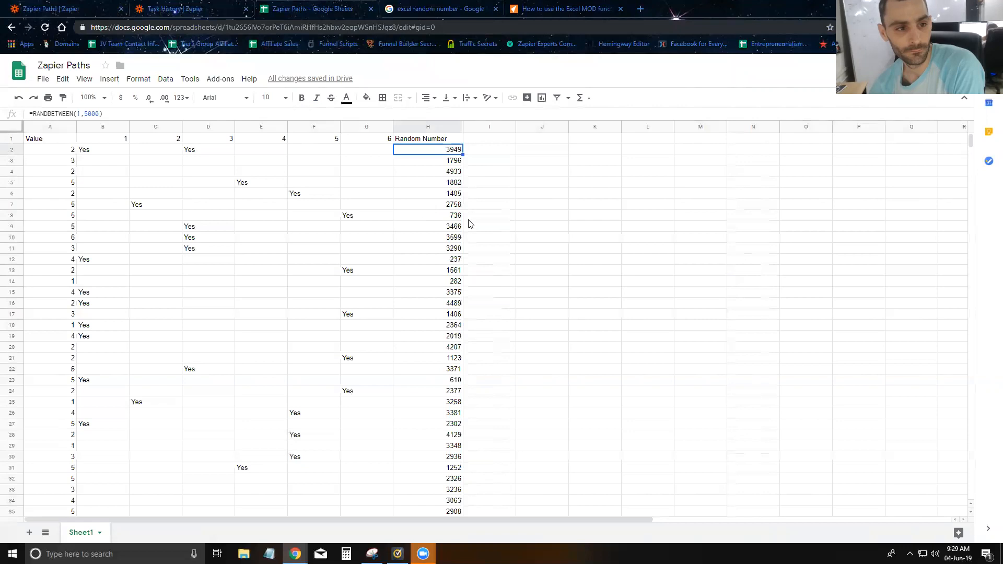
pyautogui.scroll(-3, 478, 262)
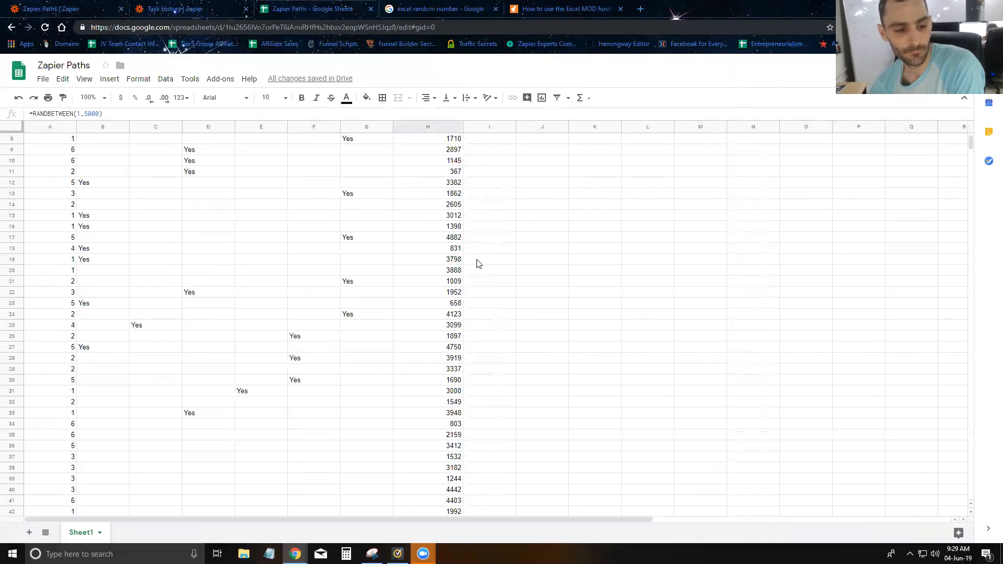
pyautogui.scroll(3, 478, 263)
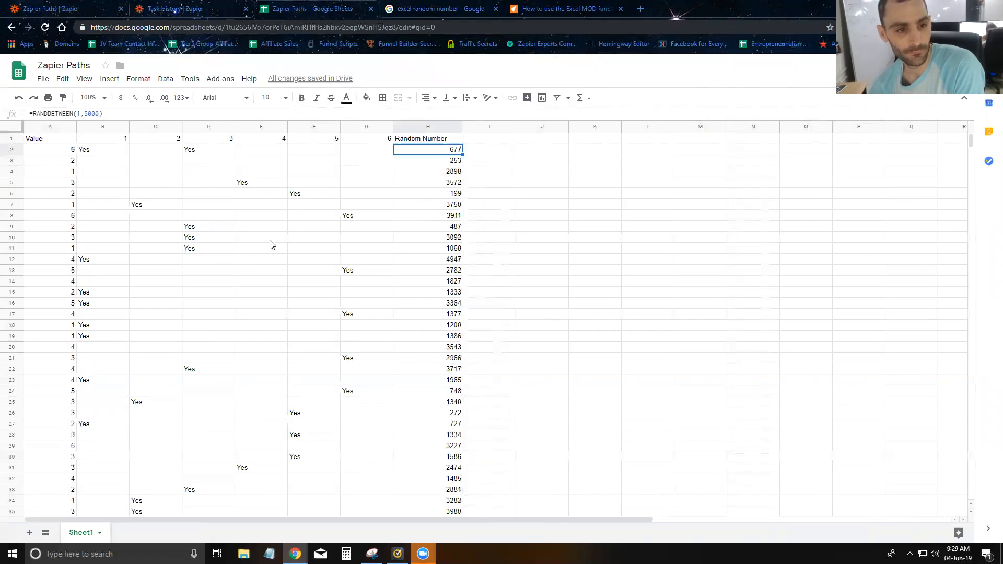
pyautogui.scroll(-6, 331, 245)
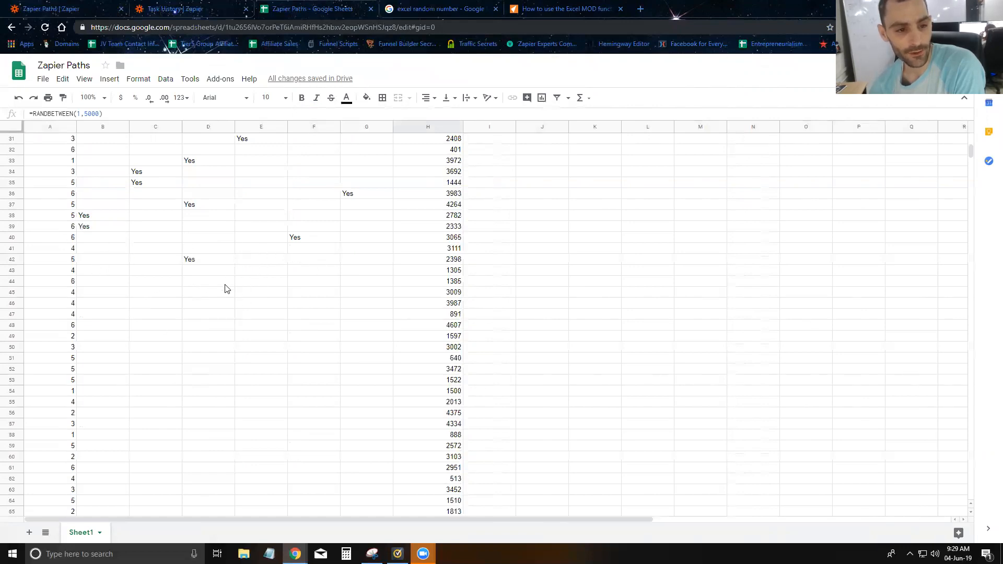
pyautogui.scroll(-4, 287, 311)
pyautogui.scroll(3, 291, 313)
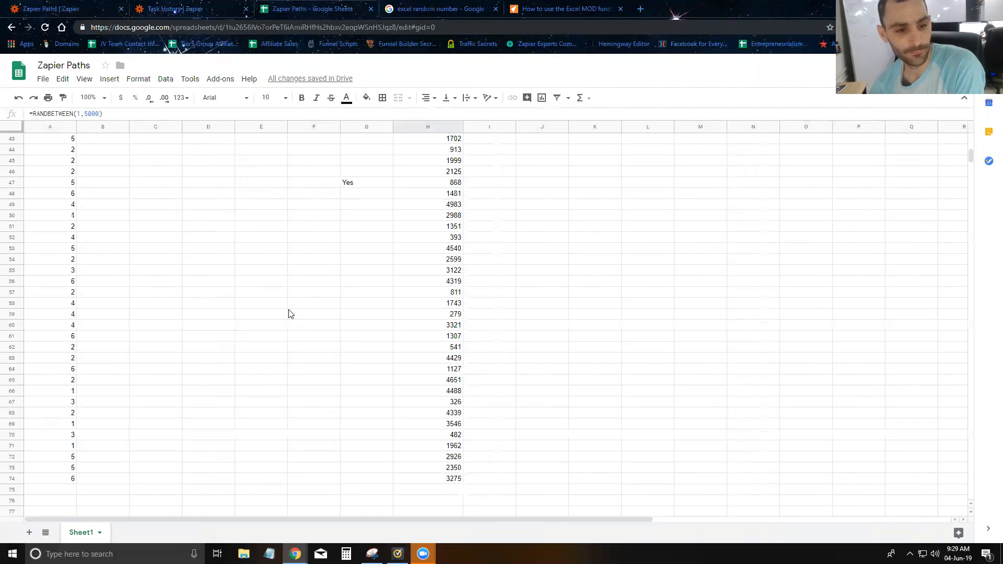
pyautogui.scroll(-3, 291, 314)
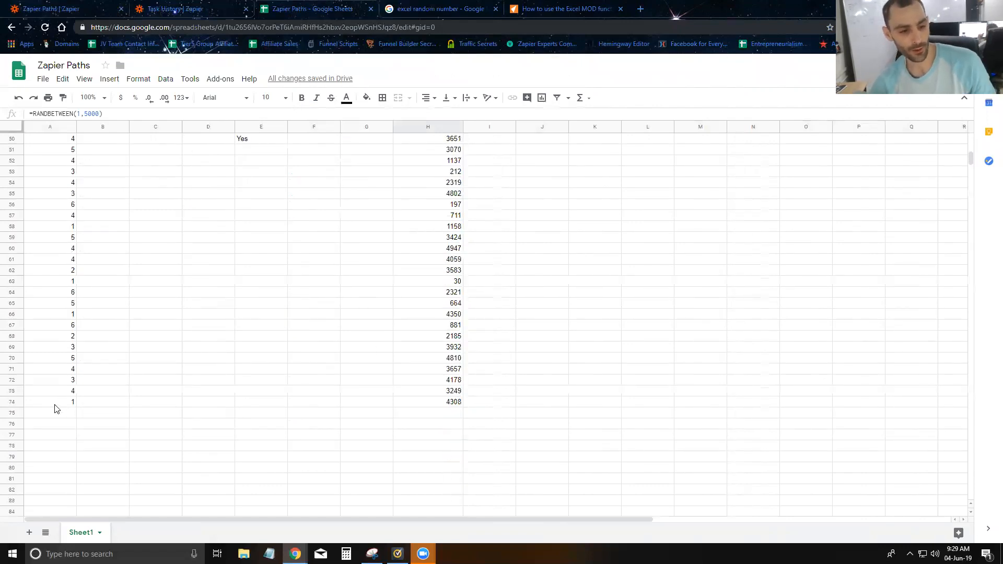
# Extend the Value and Random Number formulas from row 74 down to row 77, clearing the surplus formula in A78.
pyautogui.click(55, 405)
pyautogui.keyDown('ctrl'); pyautogui.click(431, 406); pyautogui.keyUp('ctrl')
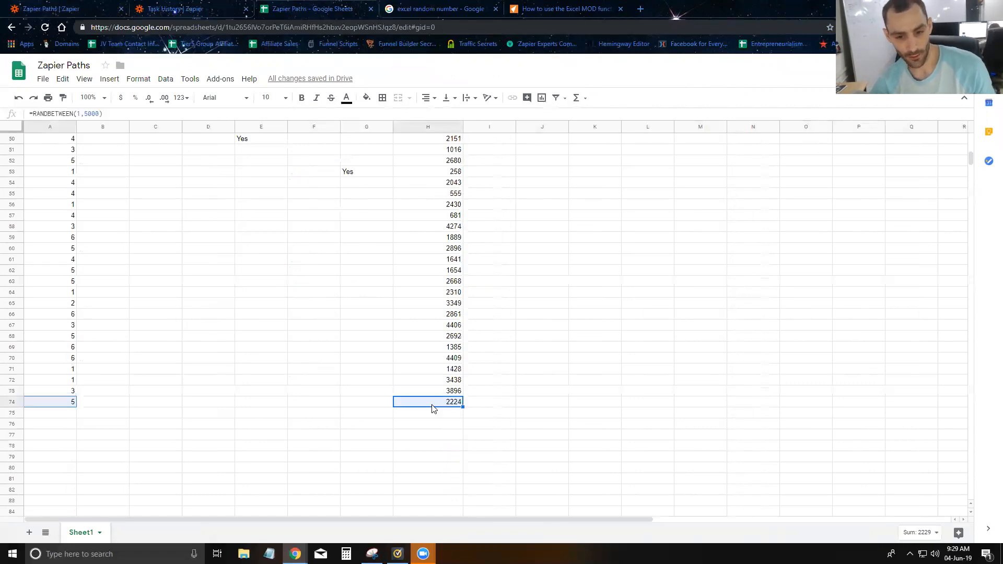
pyautogui.moveTo(462, 407); pyautogui.dragTo(462, 461)
pyautogui.click(73, 408)
pyautogui.moveTo(76, 408); pyautogui.dragTo(75, 447)
pyautogui.click(441, 405)
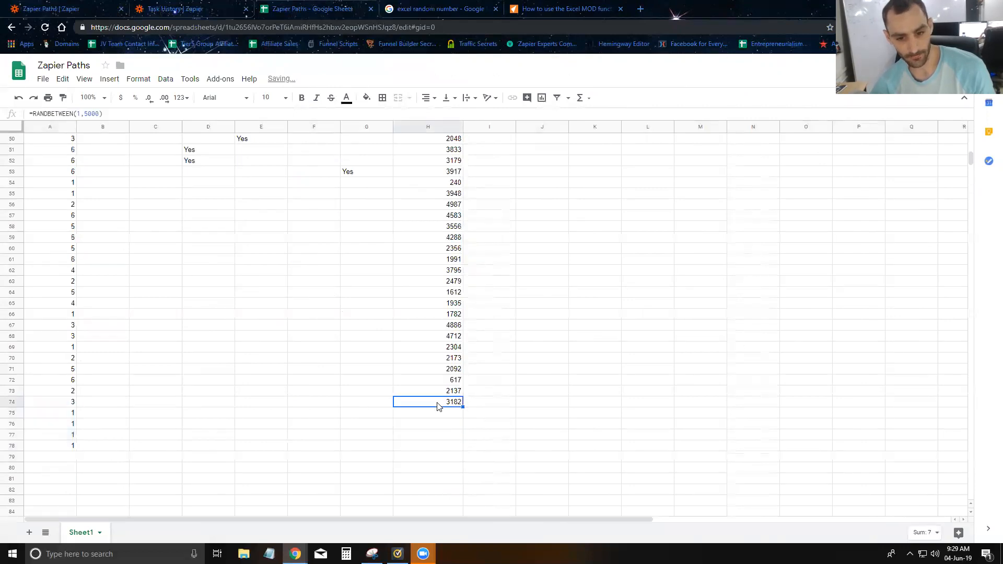
pyautogui.moveTo(462, 406); pyautogui.dragTo(459, 436)
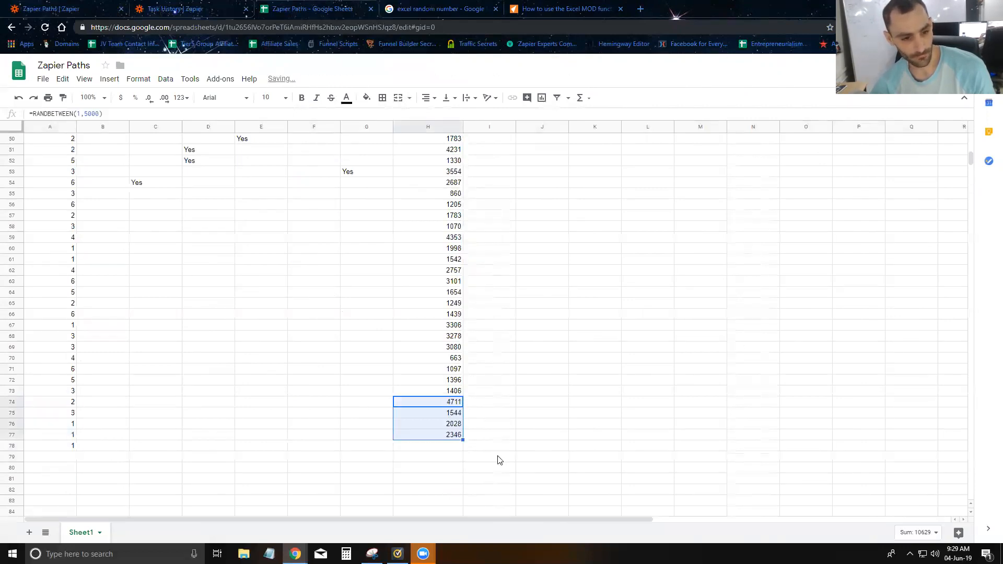
pyautogui.click(374, 467)
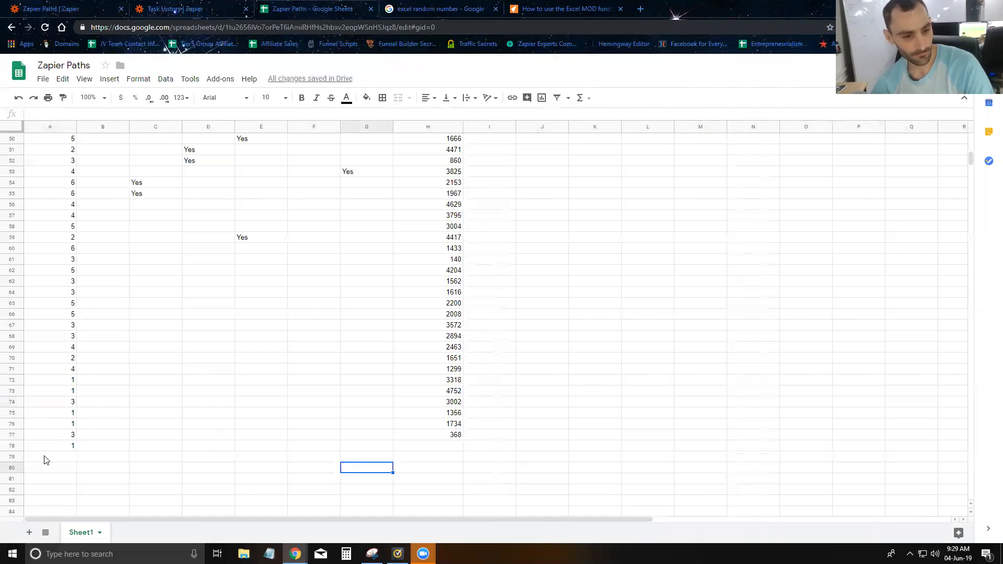
pyautogui.click(66, 448)
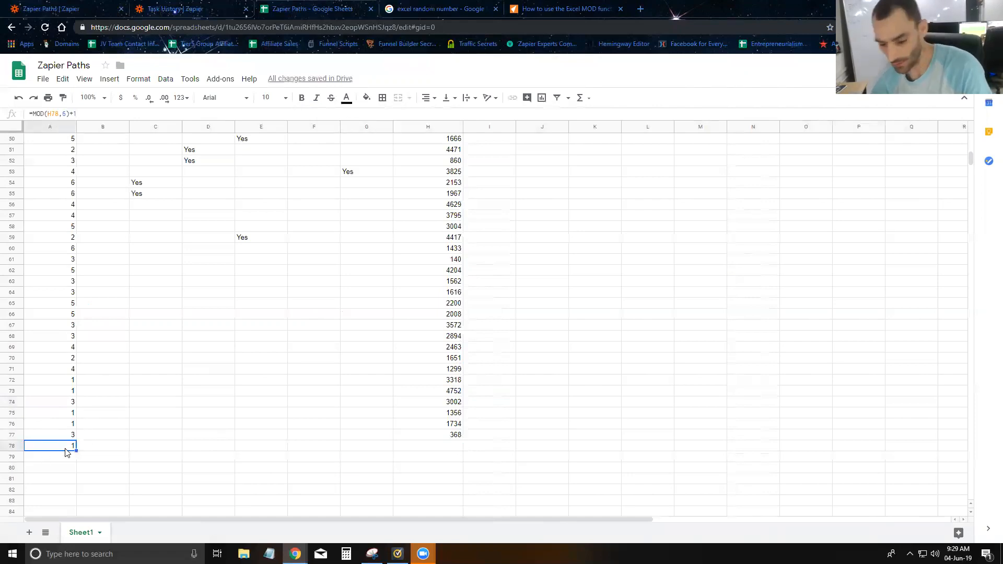
pyautogui.press('Delete')
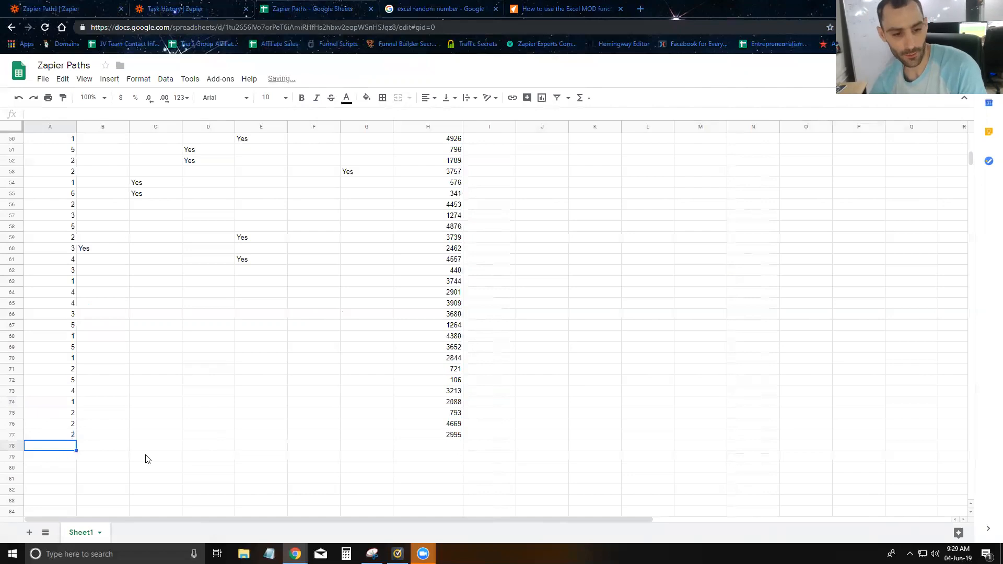
# Clear the contents of columns A to I from row 3 down to row 104.
pyautogui.scroll(10, 144, 459)
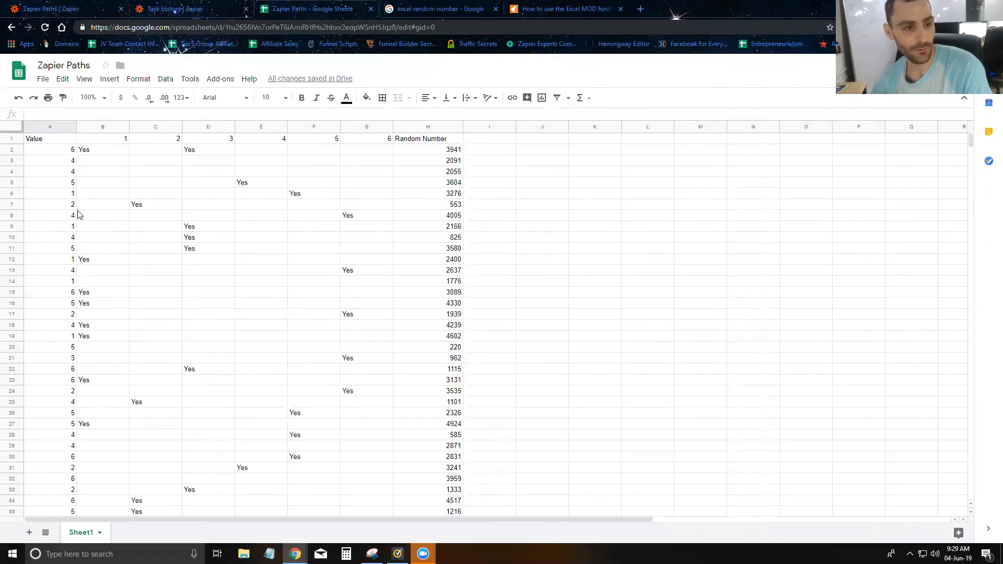
pyautogui.moveTo(45, 163); pyautogui.dragTo(484, 448)
pyautogui.press('Delete')
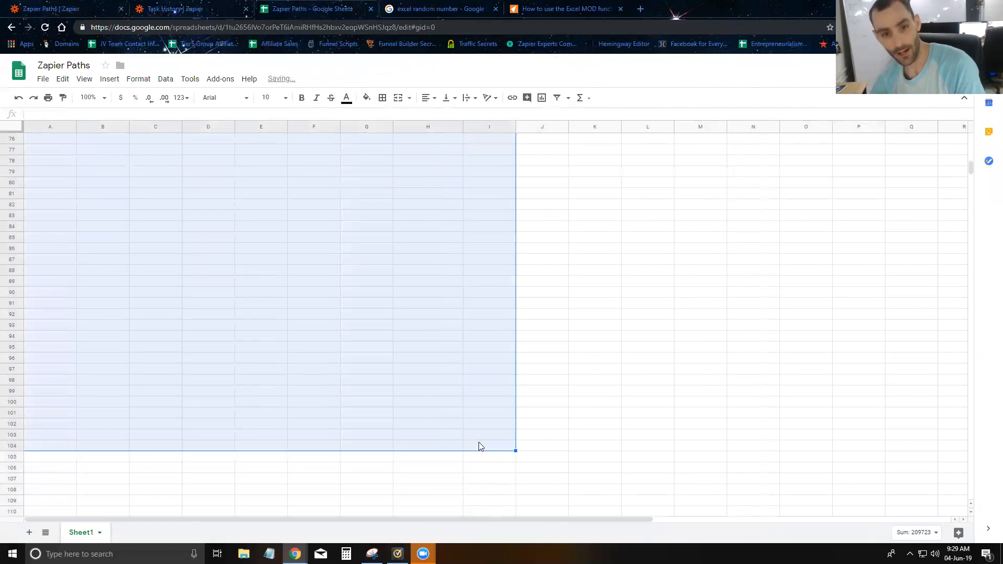
pyautogui.click(517, 382)
# Clear the leftover Yes entries in C64:C67 and the cells below down to about row 83, checking the sheet for others.
pyautogui.scroll(6, 480, 370)
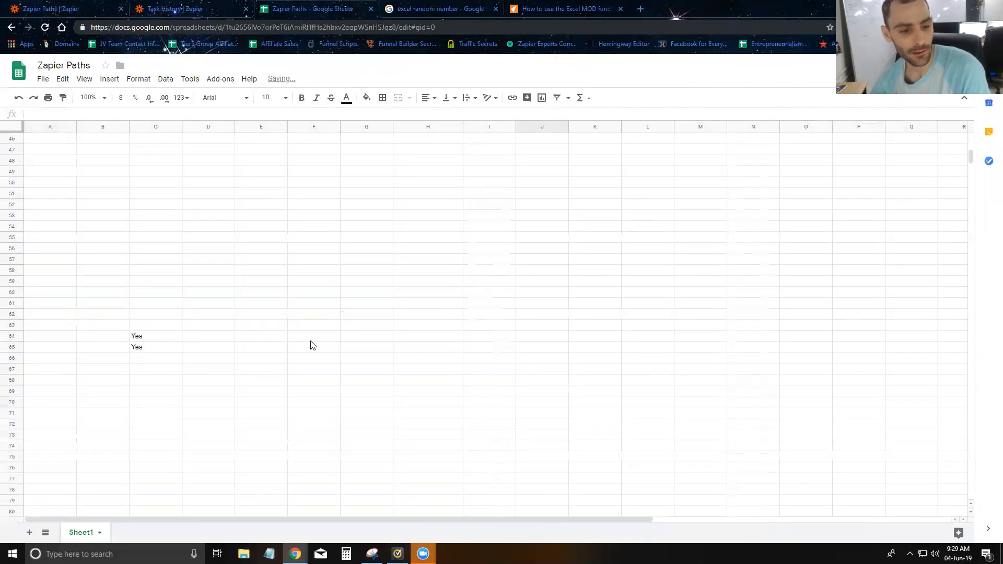
pyautogui.moveTo(163, 339); pyautogui.dragTo(166, 373)
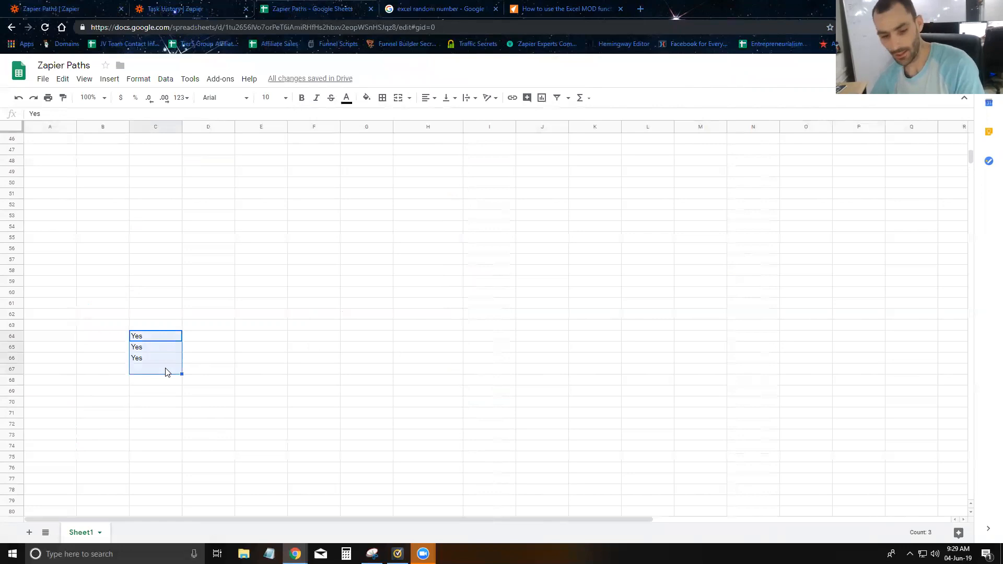
pyautogui.press('Delete')
pyautogui.scroll(1, 221, 373)
pyautogui.moveTo(179, 416); pyautogui.dragTo(342, 427)
pyautogui.press('Delete')
pyautogui.moveTo(35, 389); pyautogui.dragTo(429, 467)
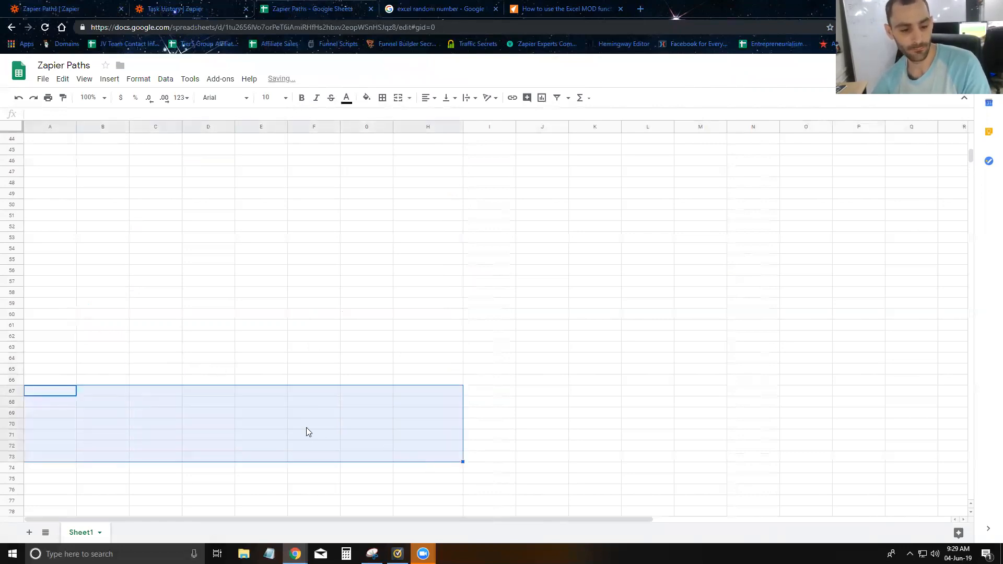
pyautogui.scroll(-5, 282, 413)
pyautogui.click(255, 382)
pyautogui.moveTo(47, 236); pyautogui.dragTo(497, 403)
pyautogui.press('Delete')
pyautogui.click(261, 458)
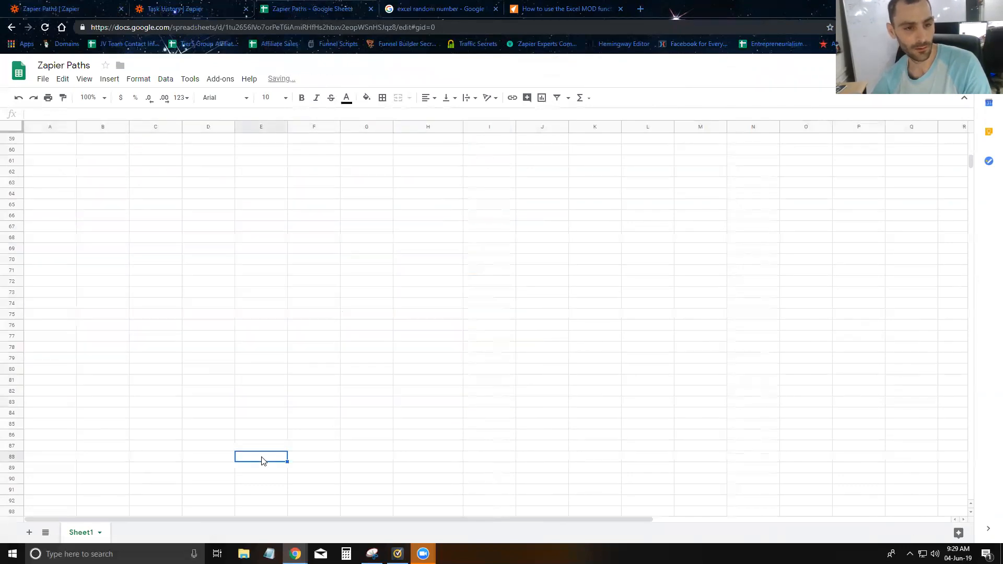
pyautogui.scroll(20, 260, 447)
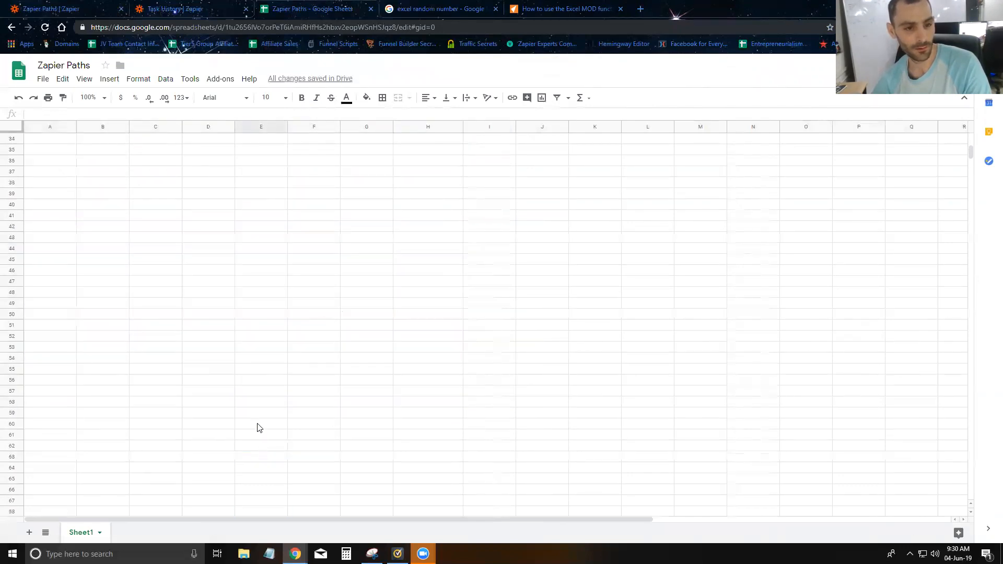
pyautogui.scroll(-7, 252, 358)
pyautogui.scroll(-12, 251, 357)
pyautogui.scroll(20, 253, 356)
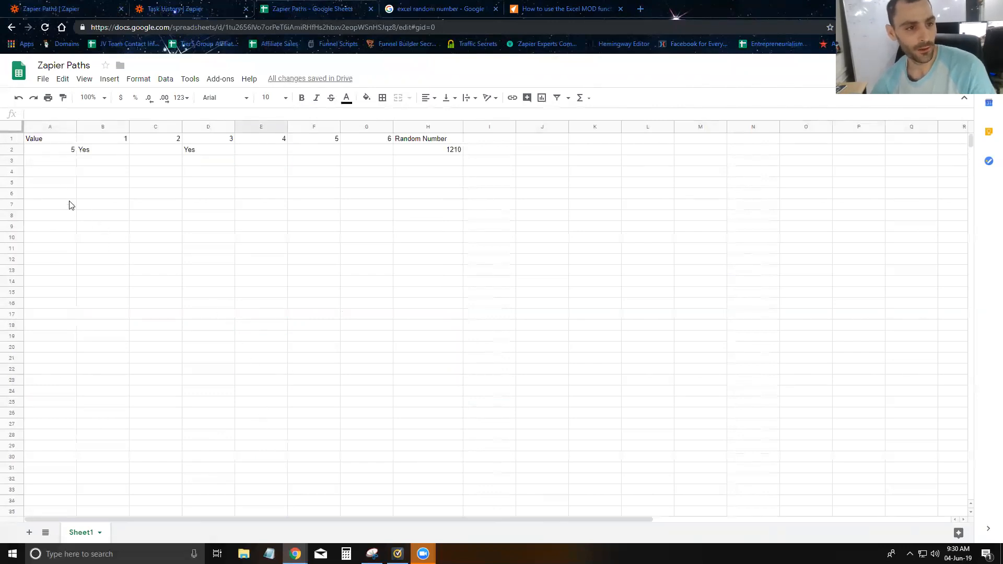
# Enter the fixed test values 1, 2 and 3 in A3:A5 of the Value column.
pyautogui.click(54, 159)
pyautogui.write('1')
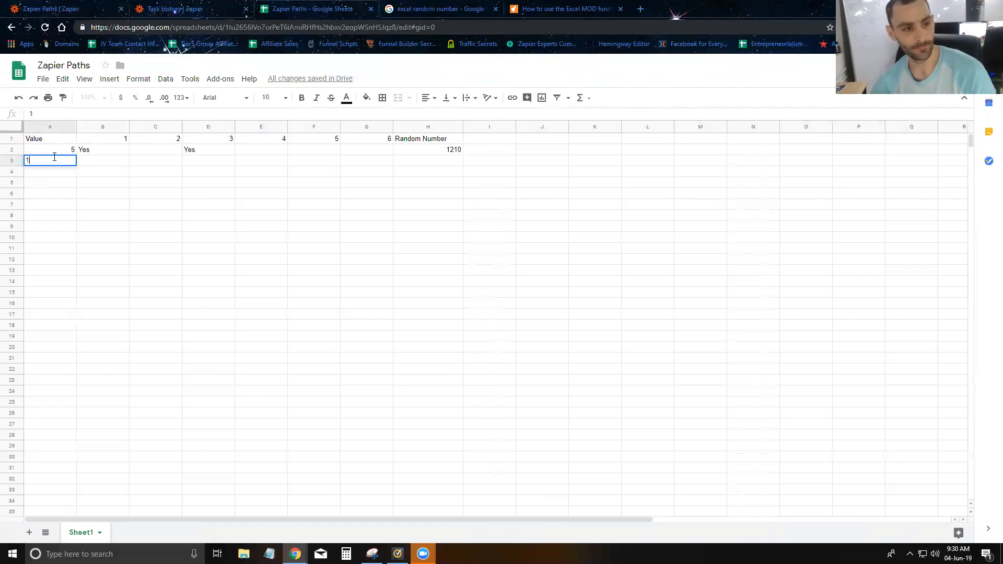
pyautogui.press('Return')
pyautogui.write('2')
pyautogui.press('Return')
pyautogui.write('3')
pyautogui.press('Return')
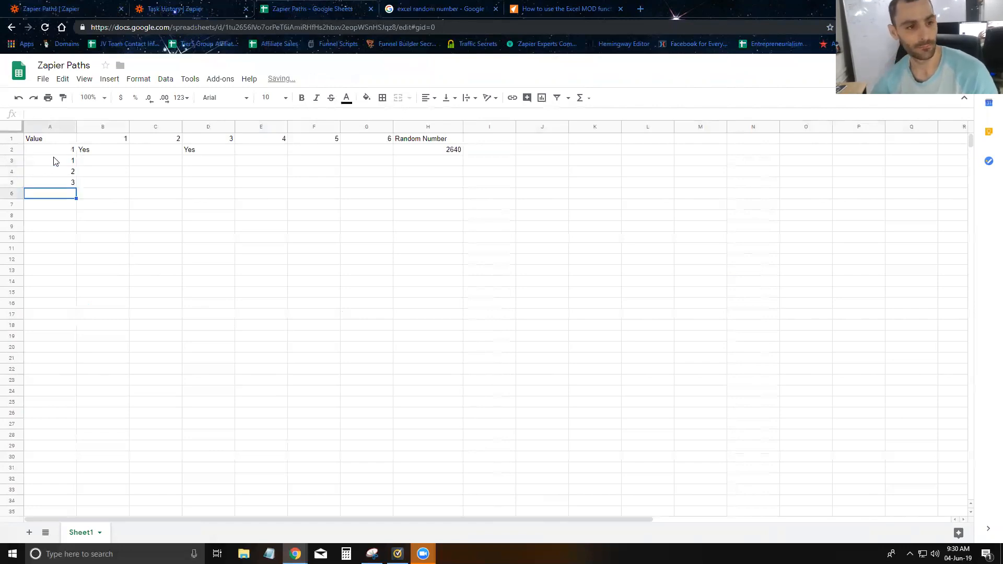
# Clear the old formulas and Yes entries from row 2 and delete that row.
pyautogui.click(57, 150)
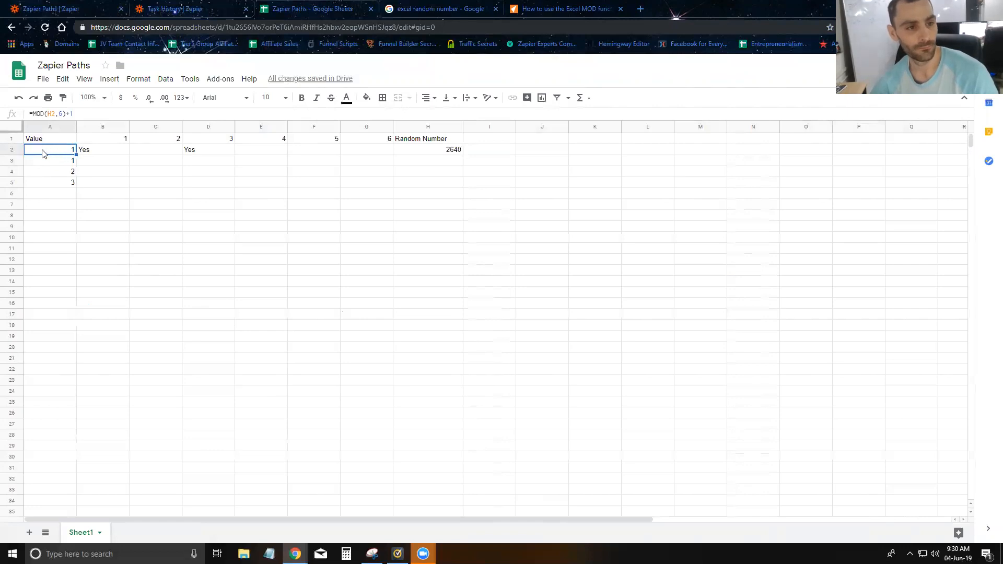
pyautogui.click(42, 166)
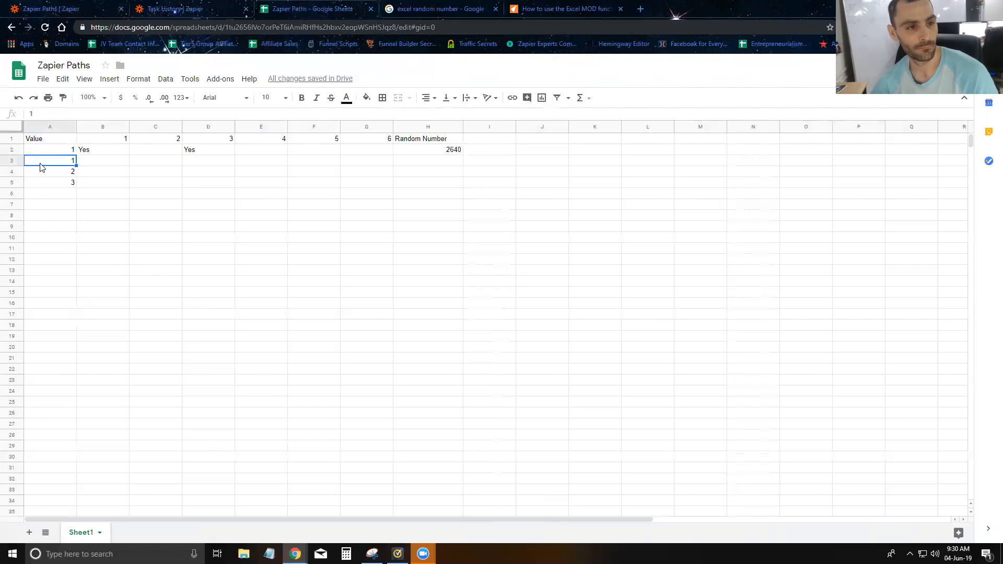
pyautogui.moveTo(46, 153); pyautogui.dragTo(420, 156)
pyautogui.press('Delete')
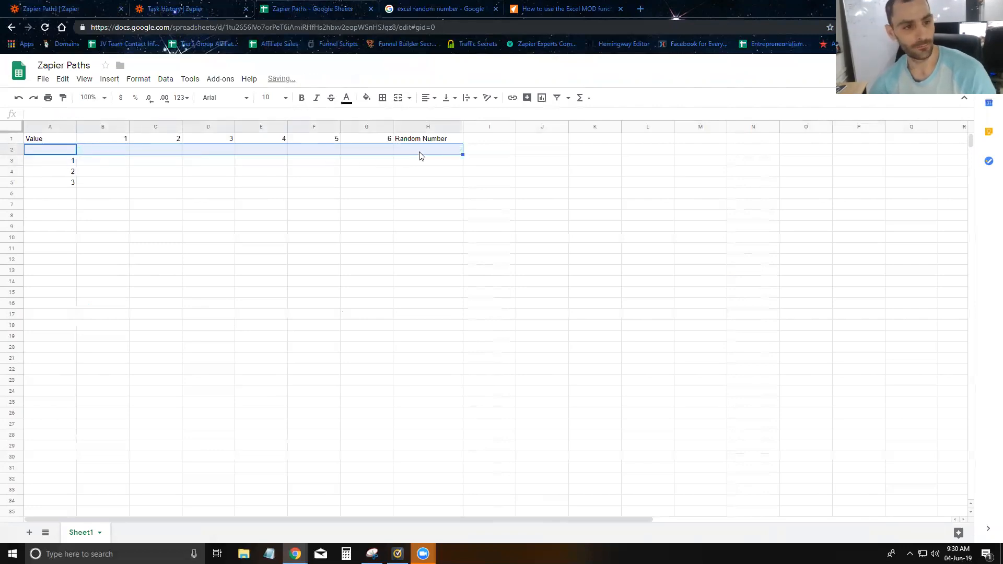
pyautogui.rightClick(19, 150)
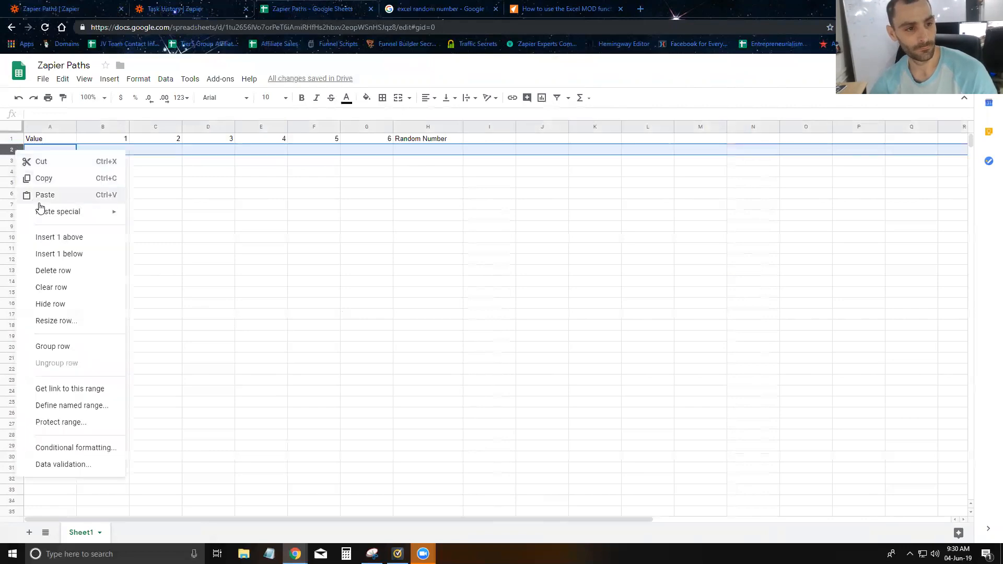
pyautogui.click(58, 269)
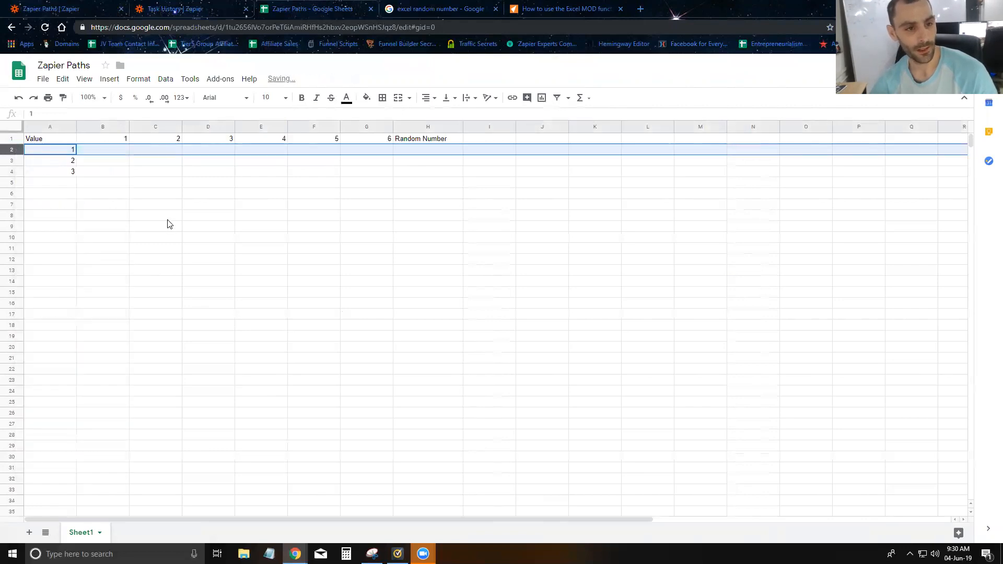
pyautogui.click(166, 220)
# Continue the Value column with 4, 5 and 6 in A5:A7.
pyautogui.click(57, 184)
pyautogui.write('4')
pyautogui.press('Return')
pyautogui.write('5')
pyautogui.press('Return')
pyautogui.write('6')
pyautogui.press('Tab')
# Clear the Random Number header from cell H1.
pyautogui.click(411, 140)
pyautogui.press('Delete')
pyautogui.click(574, 227)
pyautogui.click(407, 289)
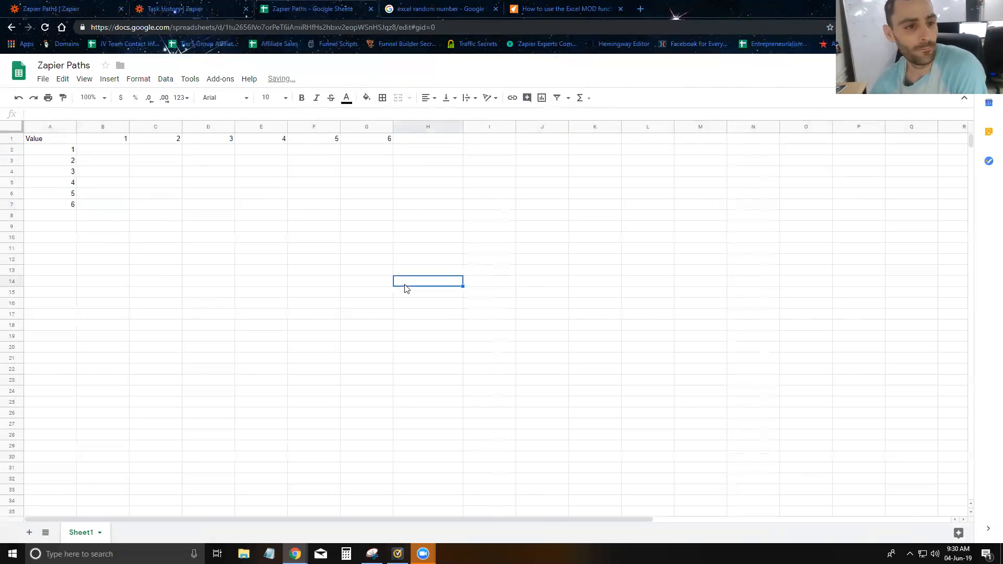
# Switch to Zapier's Task History, reload it, and examine the latest runs and the available status filters.
pyautogui.click(63, 9)
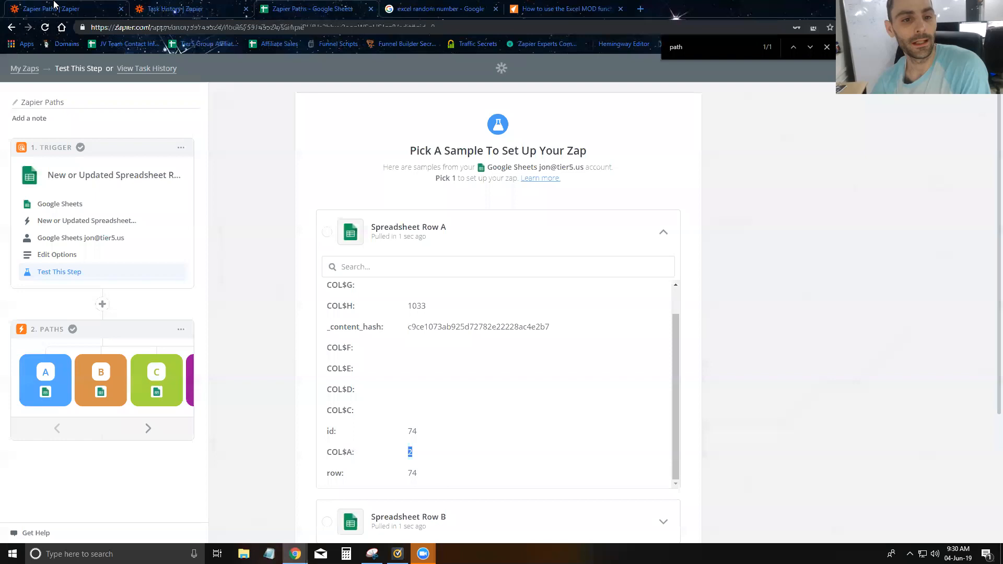
pyautogui.click(156, 8)
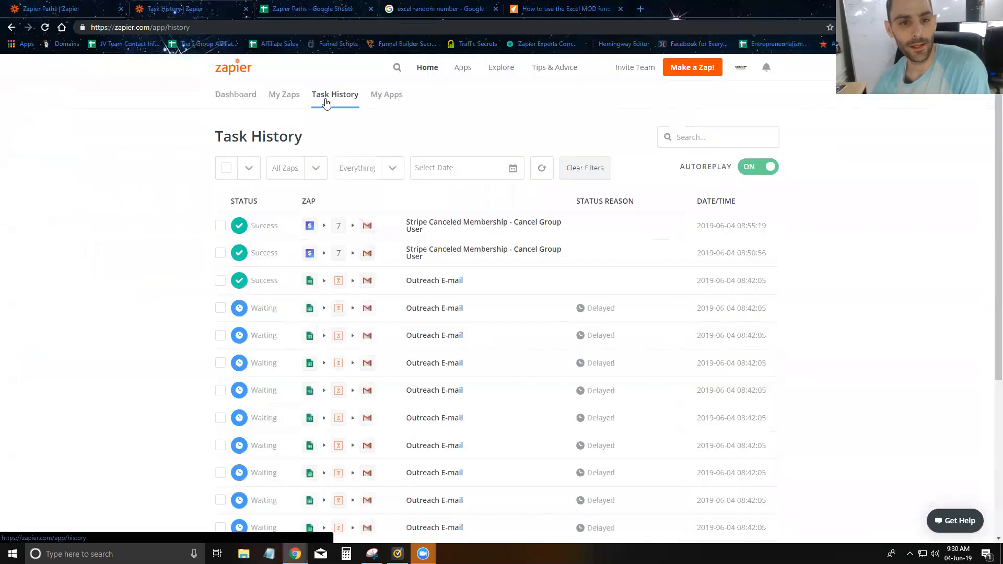
pyautogui.click(45, 27)
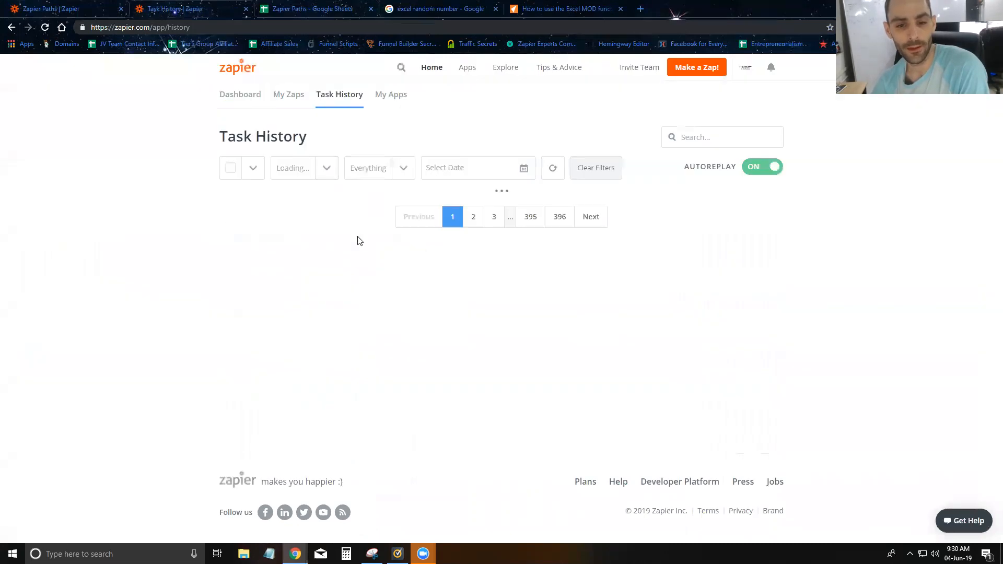
pyautogui.scroll(-7, 369, 230)
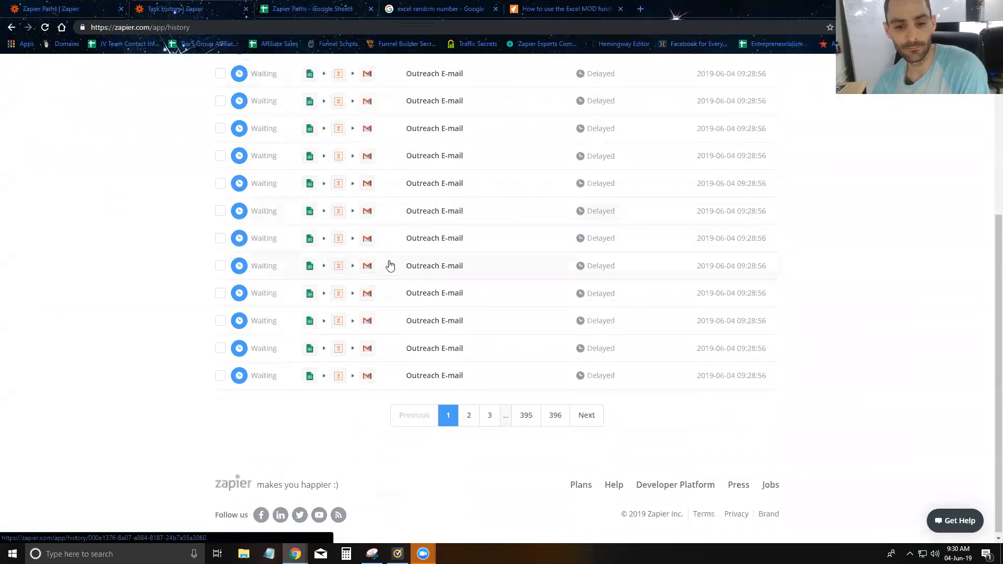
pyautogui.scroll(7, 390, 266)
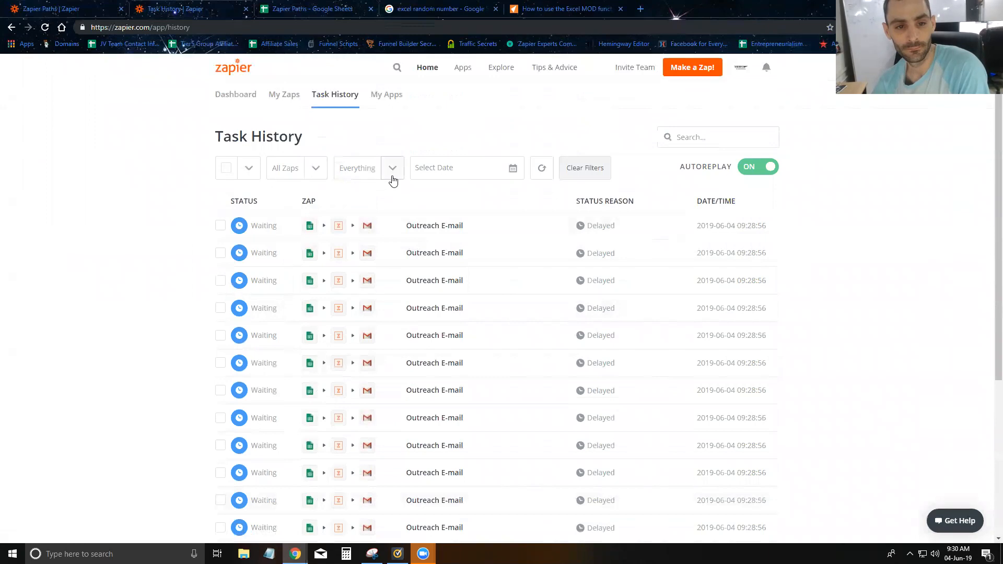
pyautogui.click(392, 168)
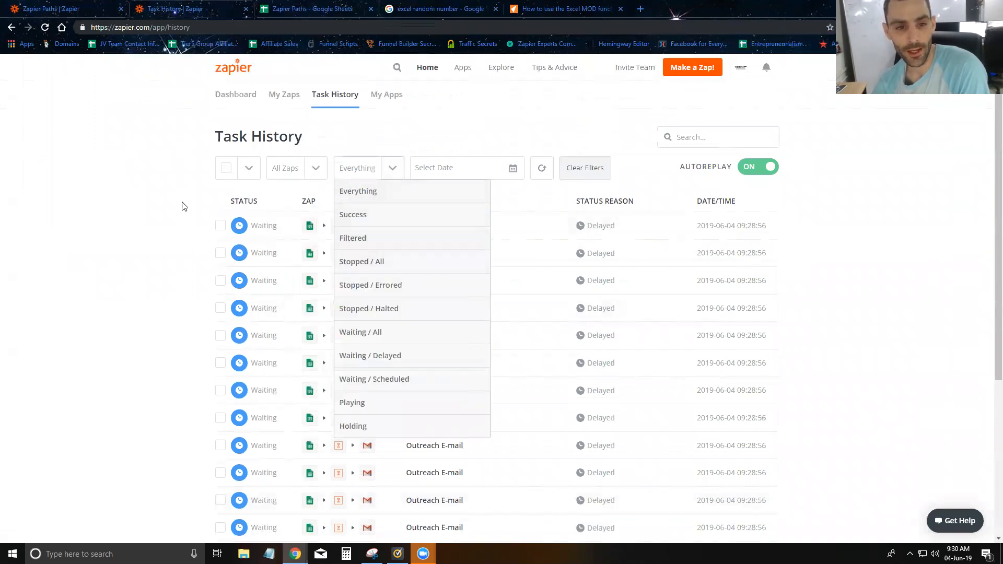
pyautogui.click(180, 171)
# Open the task history of the Zapier Paths Zap from its editor and review the status of its runs.
pyautogui.click(70, 6)
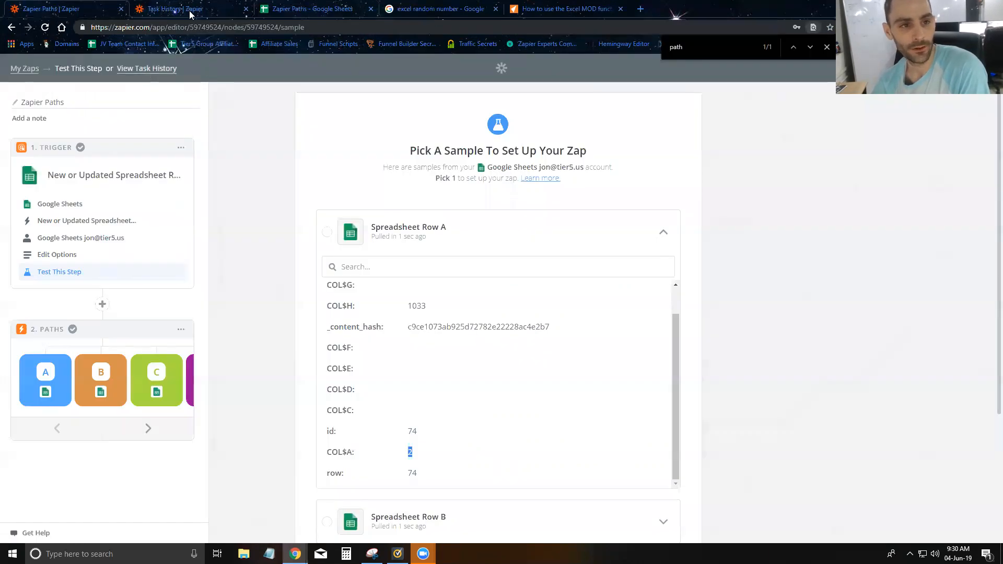
pyautogui.click(147, 69)
pyautogui.click(404, 6)
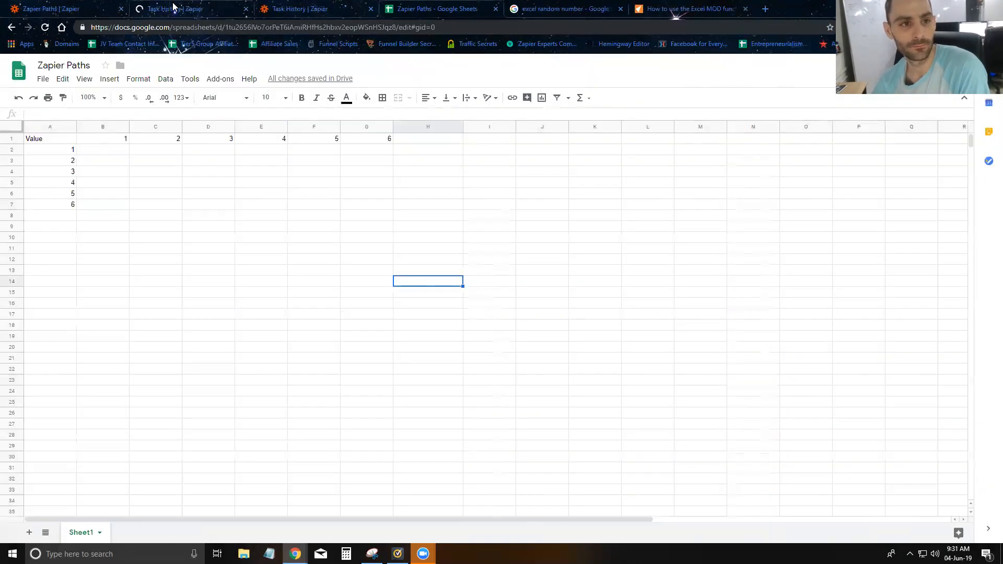
pyautogui.click(187, 7)
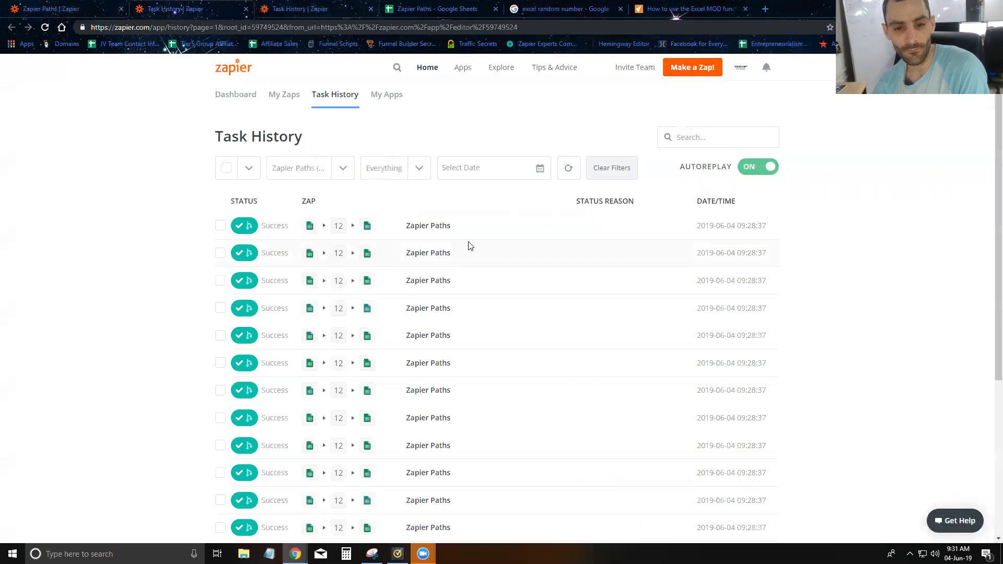
pyautogui.scroll(-6, 414, 320)
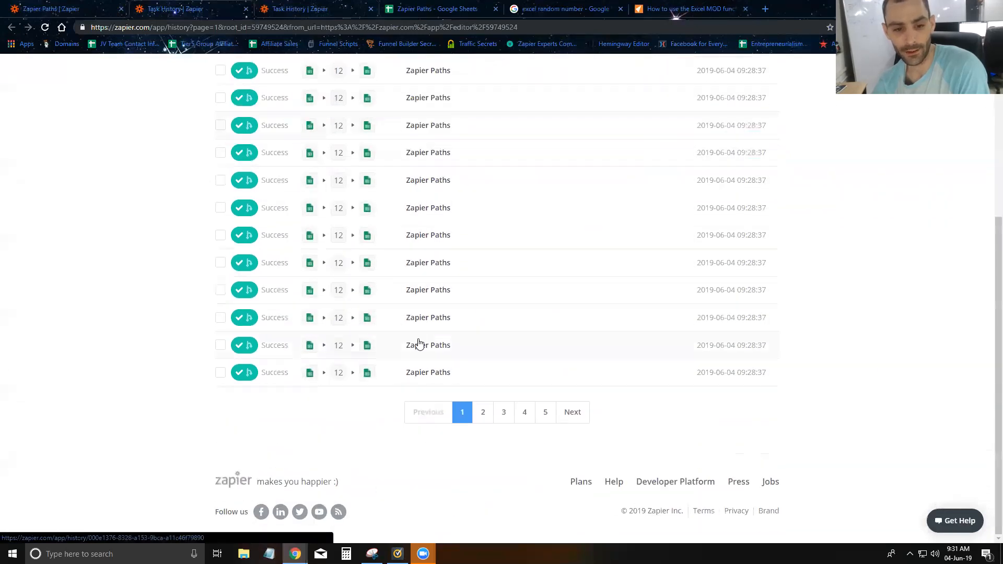
pyautogui.scroll(6, 418, 343)
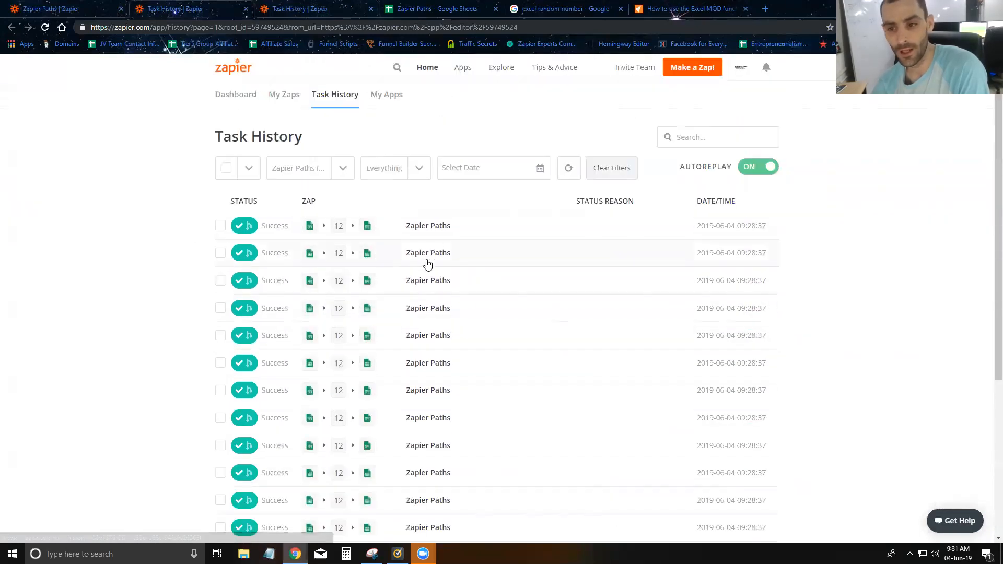
pyautogui.scroll(-6, 421, 273)
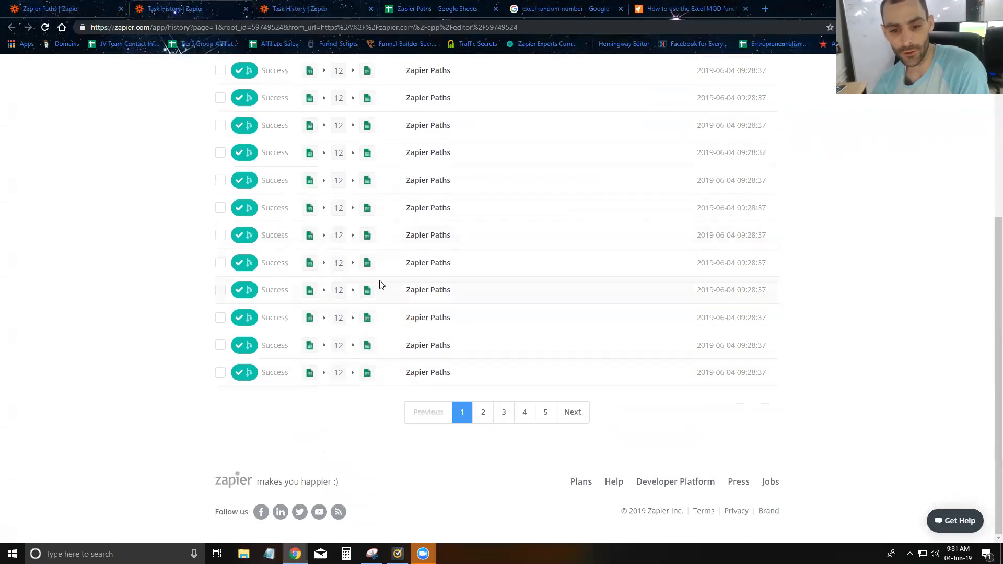
pyautogui.scroll(6, 409, 344)
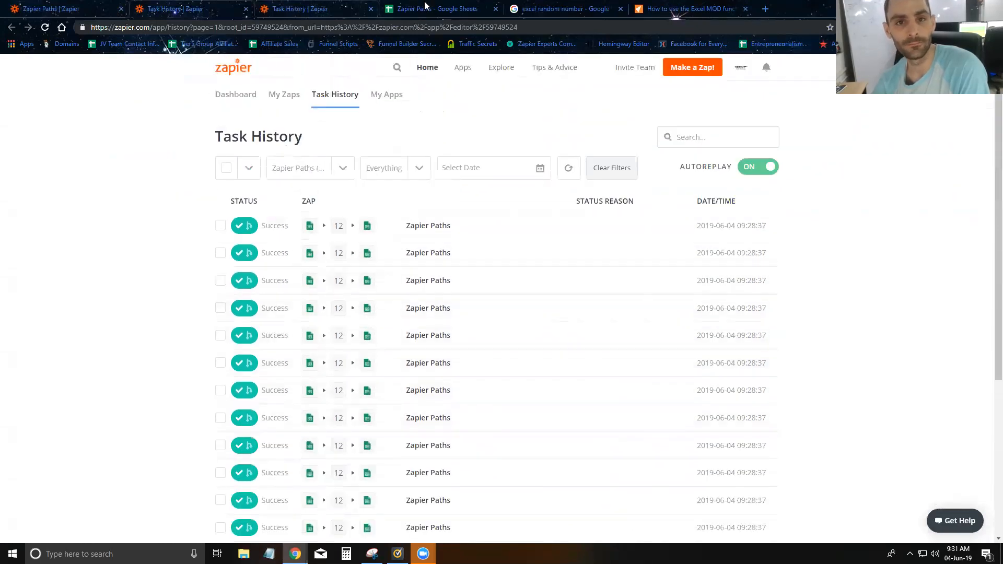
# Switch to the Zapier Paths sheet and enter the descending values 6, 5, 4, 3, 2, 1 in A8:A13.
pyautogui.click(445, 6)
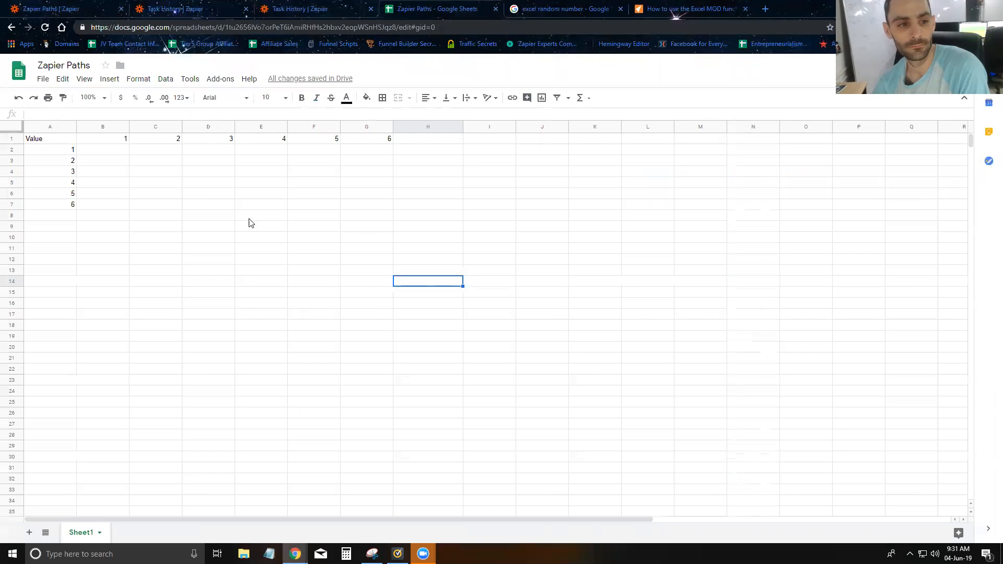
pyautogui.click(218, 248)
pyautogui.click(47, 218)
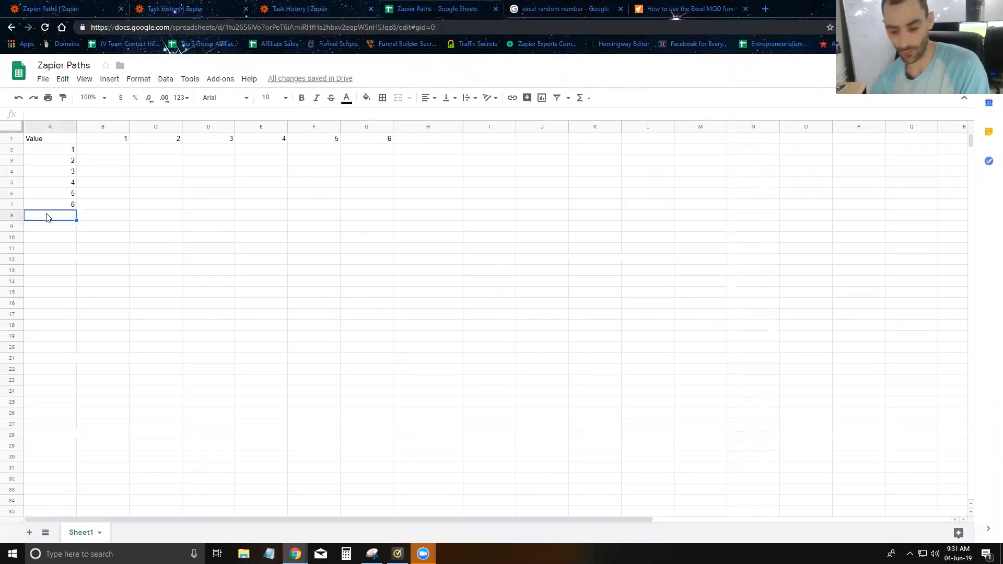
pyautogui.write('6')
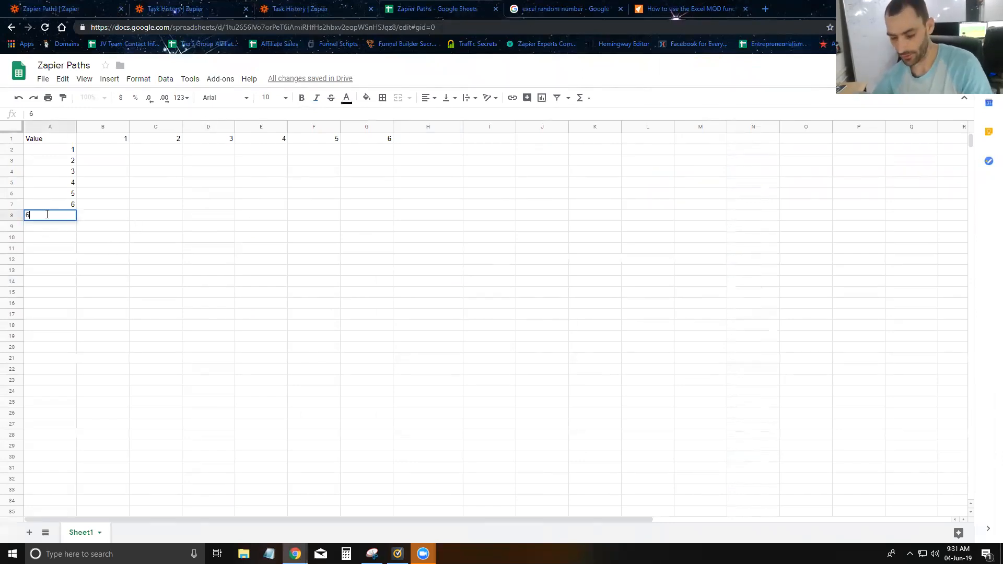
pyautogui.press('Return')
pyautogui.write('5')
pyautogui.press('Return')
pyautogui.write('4')
pyautogui.press('Return')
pyautogui.write('3')
pyautogui.press('Return')
pyautogui.write('2')
pyautogui.press('Return')
pyautogui.write('1')
pyautogui.press('Return')
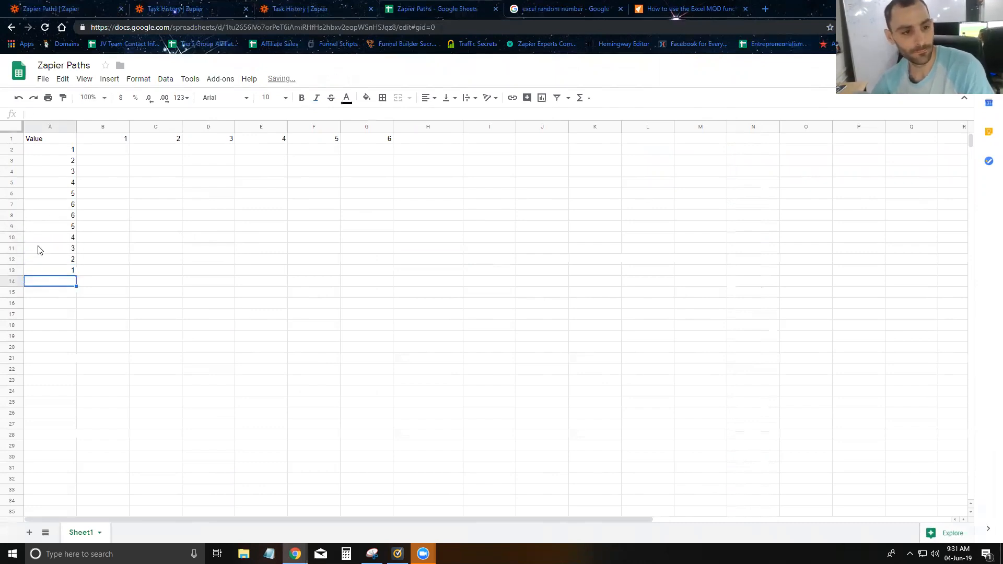
# Enter a second test block in A90:A101, counting 1 up to 6 and back down from 6 to 1.
pyautogui.scroll(-10, 86, 347)
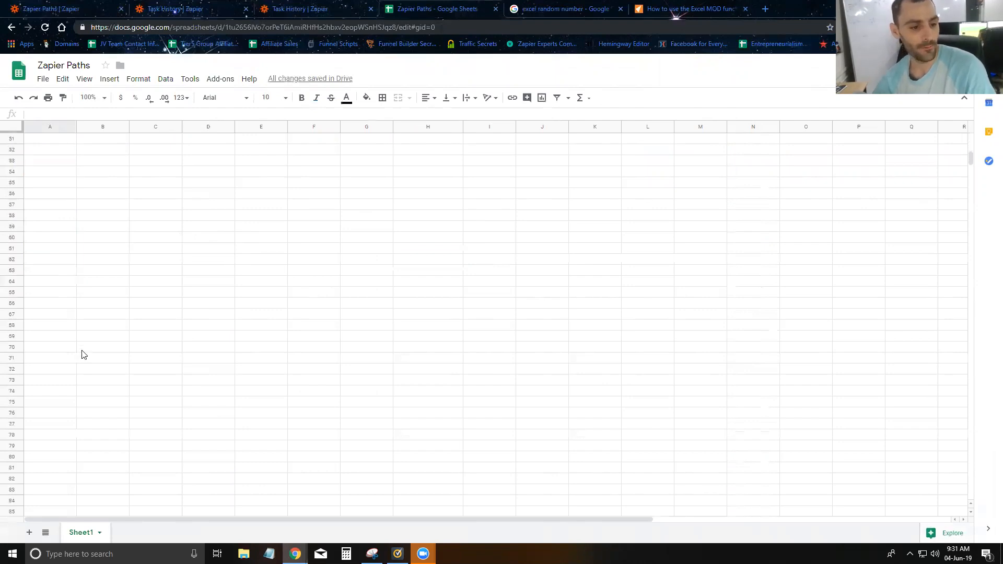
pyautogui.click(51, 401)
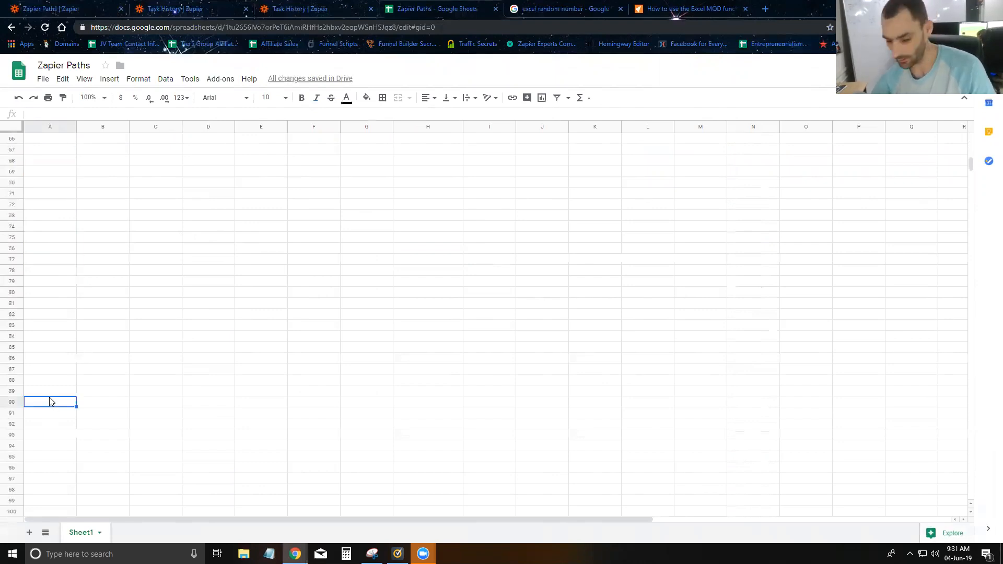
pyautogui.write('1')
pyautogui.press('Return')
pyautogui.write('2')
pyautogui.press('Return')
pyautogui.write('3')
pyautogui.press('Return')
pyautogui.write('4')
pyautogui.press('Return')
pyautogui.write('5')
pyautogui.press('Return')
pyautogui.write('6')
pyautogui.press('Return')
pyautogui.write('6')
pyautogui.press('Return')
pyautogui.write('5')
pyautogui.press('Return')
pyautogui.write('4')
pyautogui.press('Return')
pyautogui.write('2')
pyautogui.press('Return')
pyautogui.write('1')
pyautogui.press('Return')
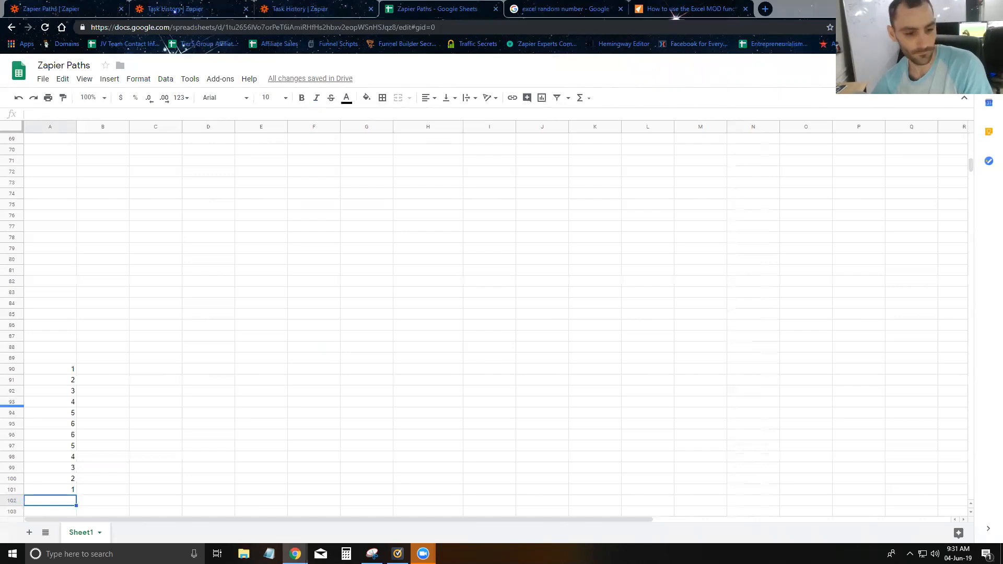
# Check the test blocks in rows 2 to 13 and 90 to 101 for entries written by the Zap.
pyautogui.click(152, 349)
pyautogui.scroll(5, 161, 416)
pyautogui.scroll(3, 163, 418)
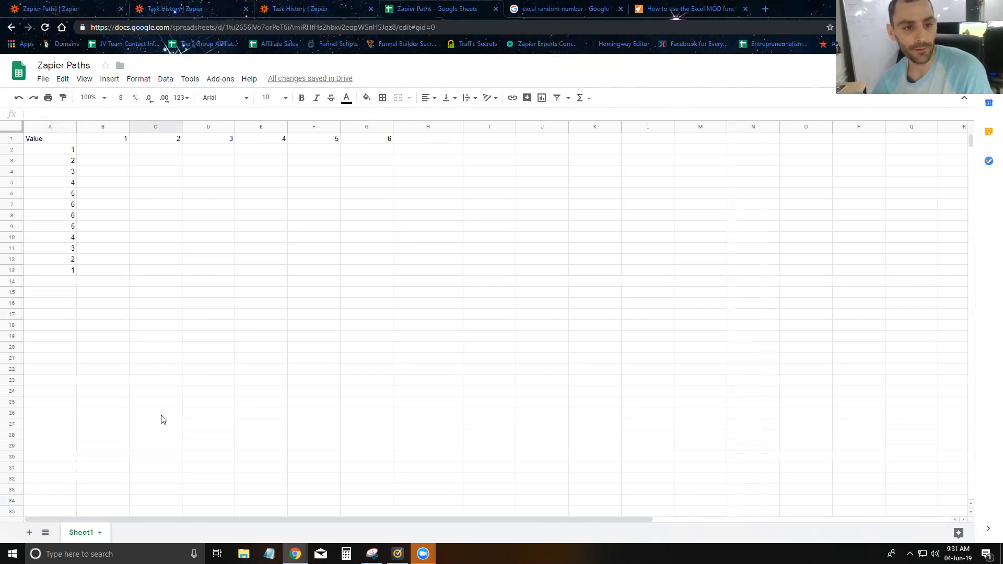
pyautogui.click(414, 303)
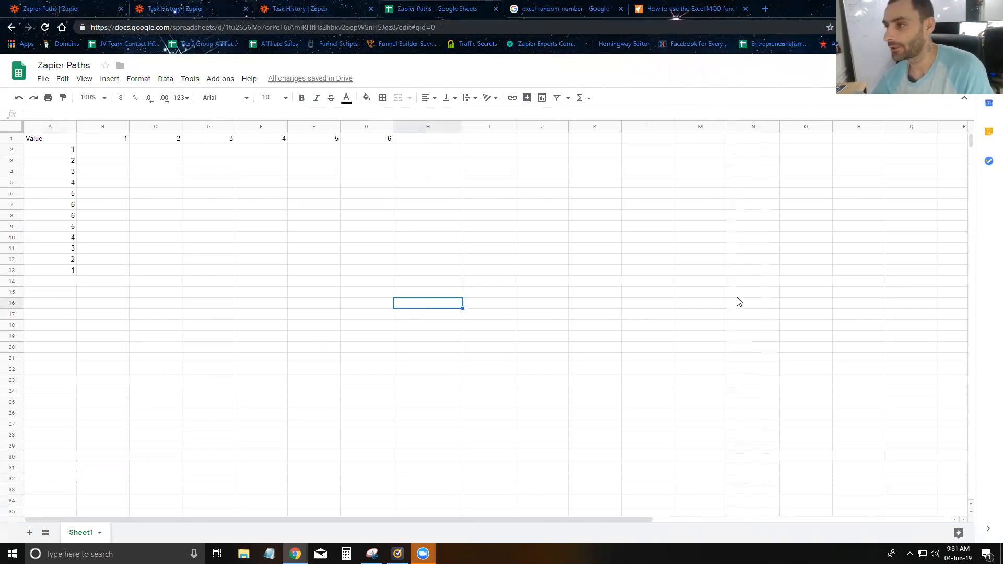
pyautogui.scroll(-16, 163, 277)
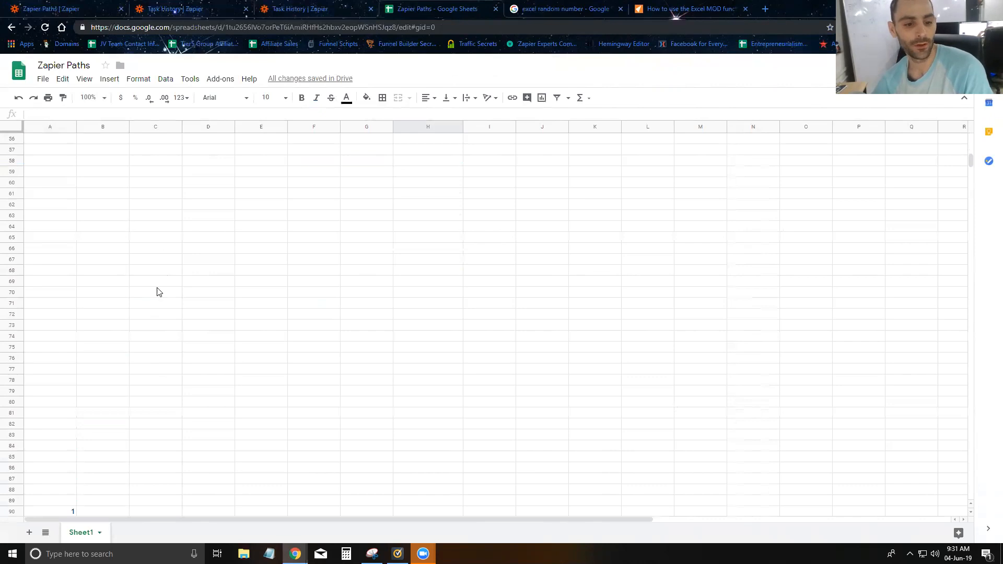
pyautogui.click(205, 335)
pyautogui.scroll(15, 217, 329)
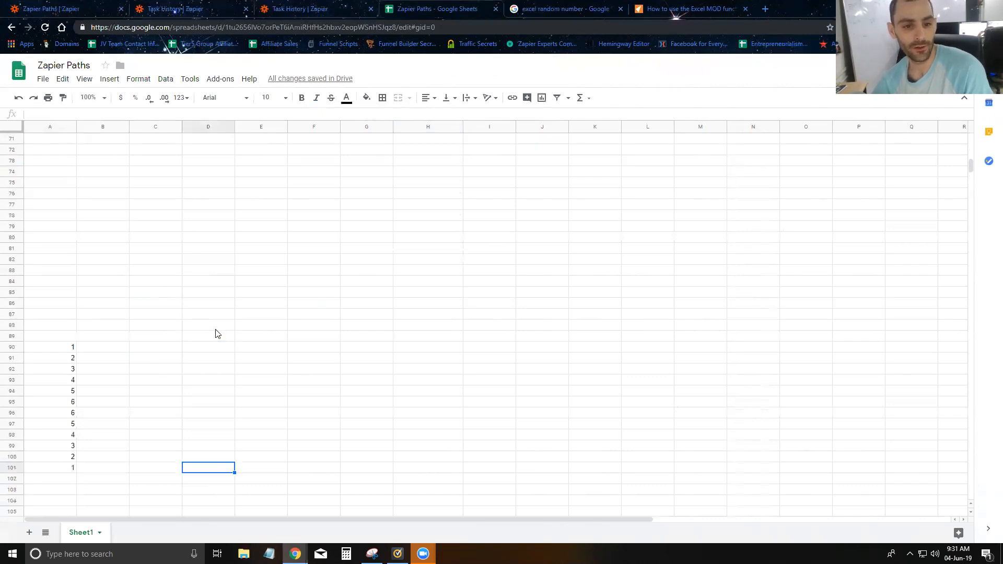
pyautogui.scroll(2, 220, 322)
pyautogui.click(226, 216)
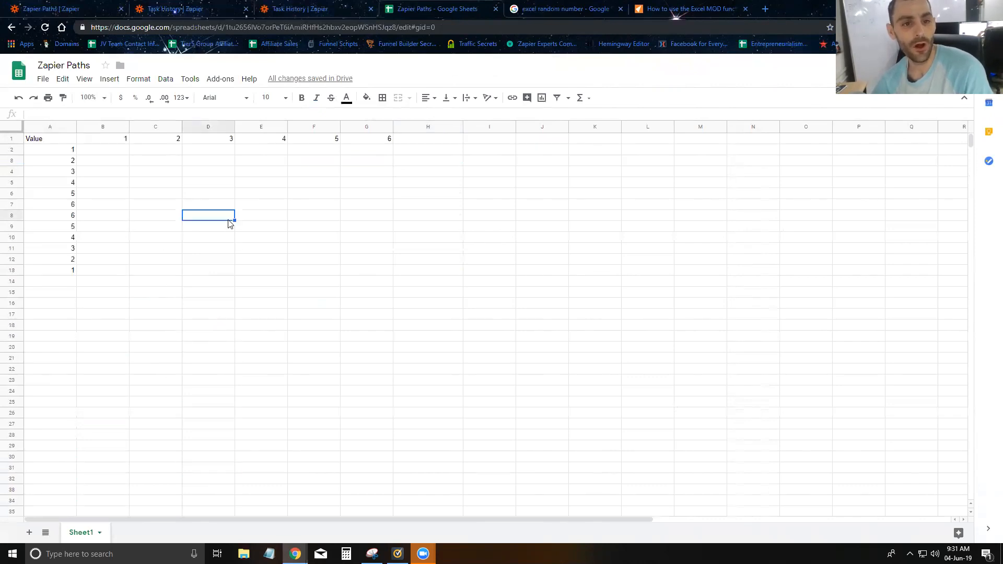
# Compare the Yes entries in B2, C3, D4, F9 and B13 with the values in column A.
pyautogui.click(302, 234)
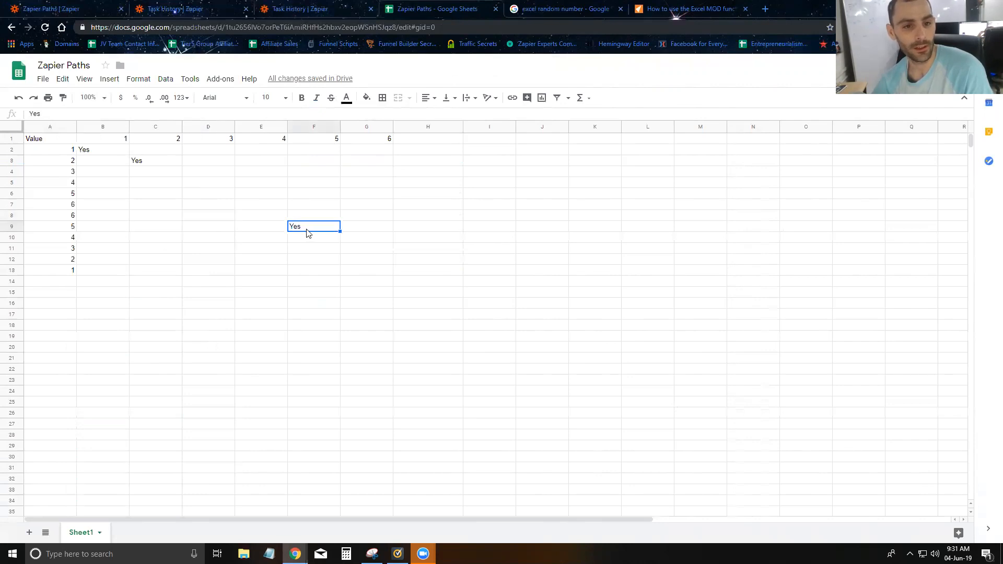
pyautogui.click(96, 152)
pyautogui.click(150, 161)
pyautogui.click(192, 178)
pyautogui.click(102, 273)
pyautogui.click(312, 227)
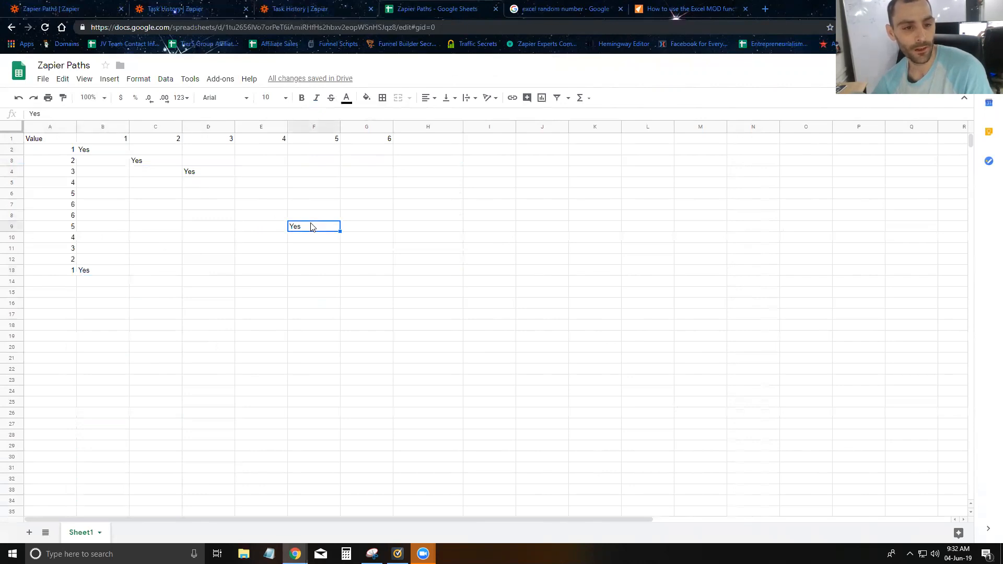
# Look over the second test block, and re-examine the individual Yes cells in rows 2 to 13 against their column headers.
pyautogui.scroll(-15, 194, 309)
pyautogui.scroll(5, 193, 338)
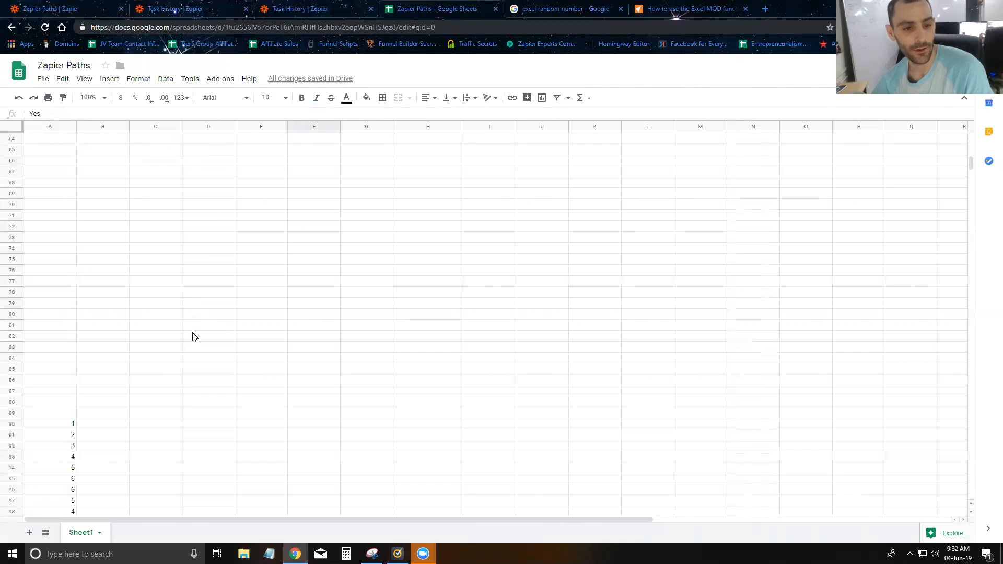
pyautogui.scroll(20, 192, 335)
pyautogui.click(219, 294)
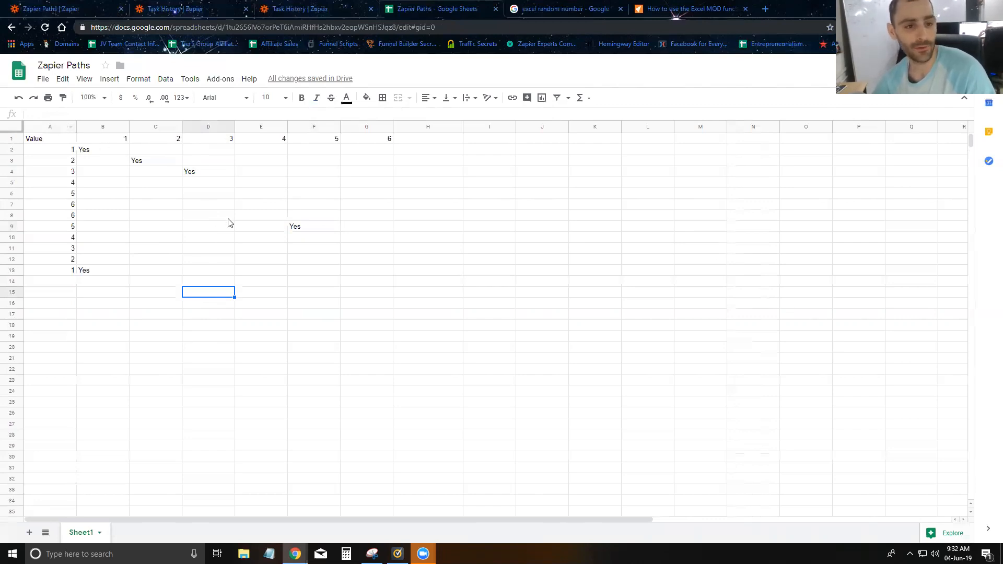
pyautogui.click(271, 186)
pyautogui.click(193, 172)
pyautogui.click(154, 164)
pyautogui.click(103, 153)
pyautogui.click(152, 161)
pyautogui.click(197, 172)
pyautogui.click(296, 230)
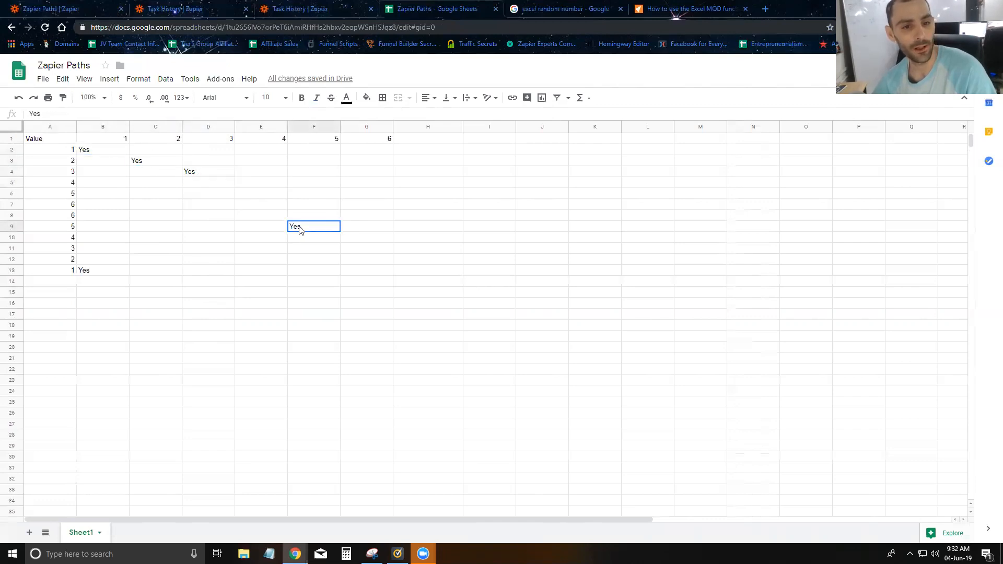
pyautogui.click(102, 273)
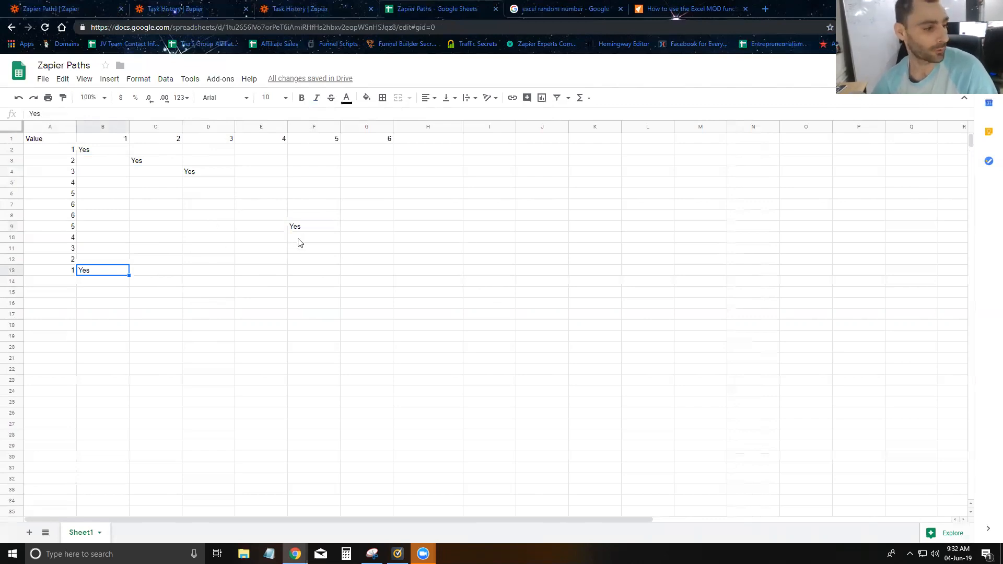
# Inspect the cells beside the values in A90:A101 for Zap entries, and return to the first test block.
pyautogui.scroll(-15, 311, 288)
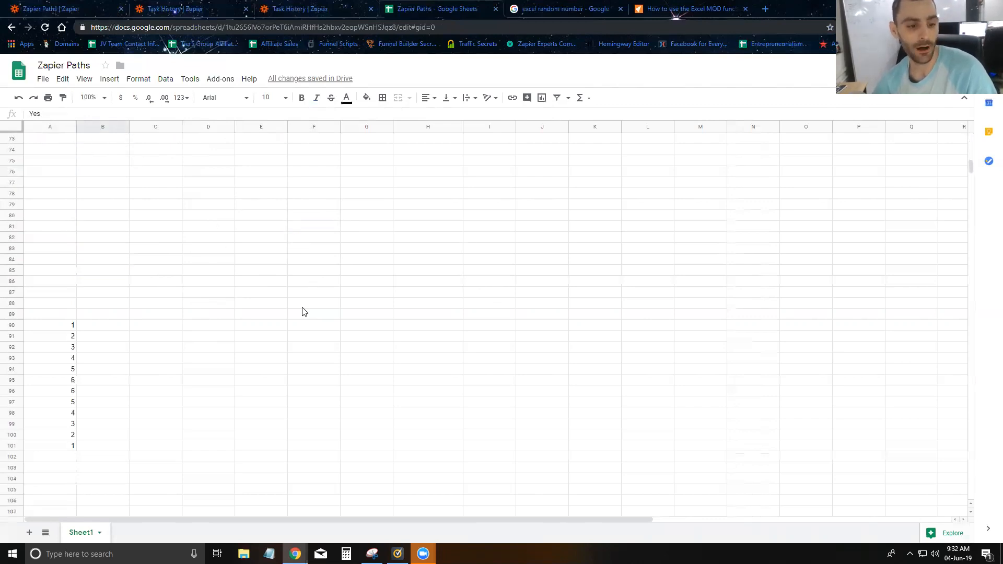
pyautogui.click(180, 357)
pyautogui.click(96, 317)
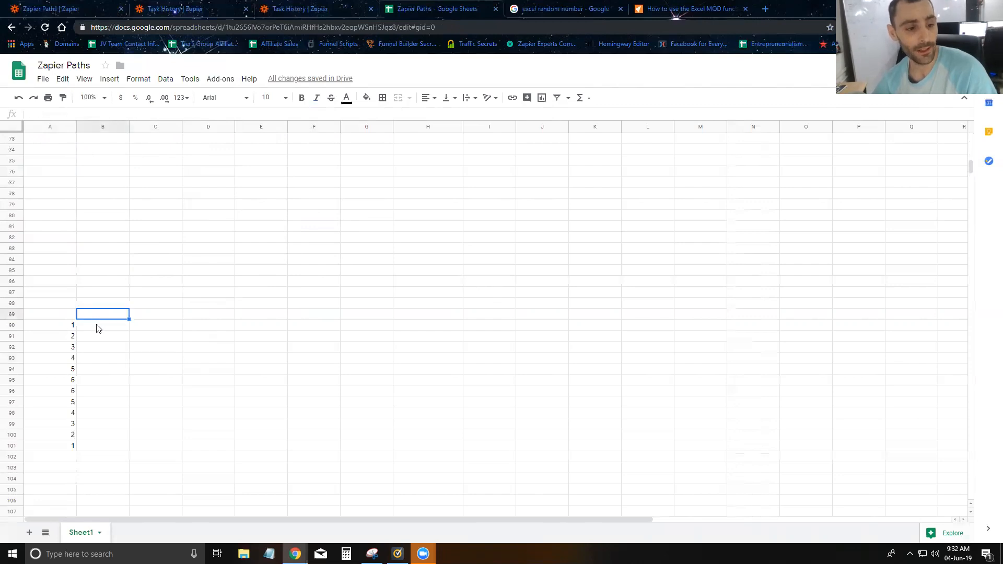
pyautogui.scroll(15, 223, 333)
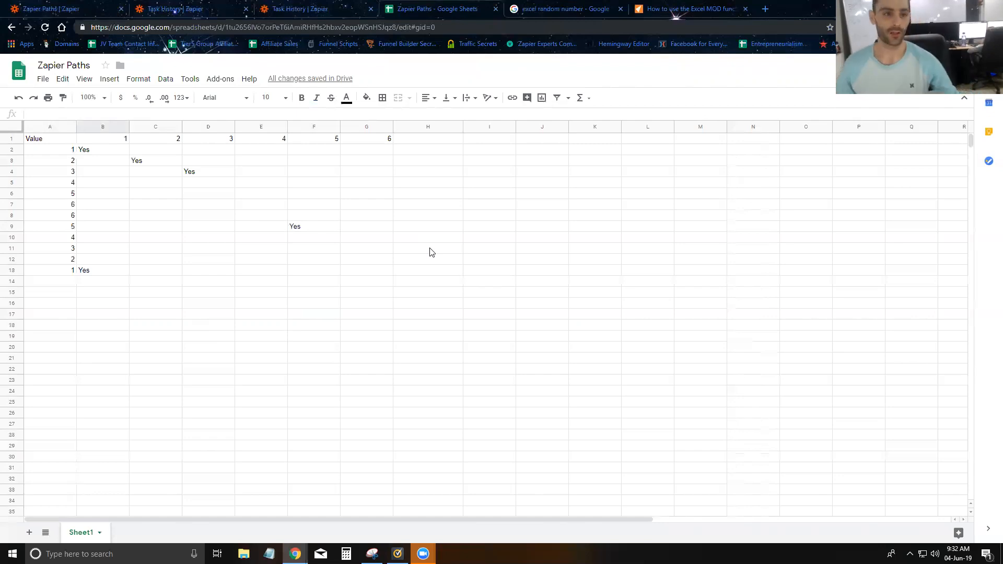
pyautogui.click(242, 230)
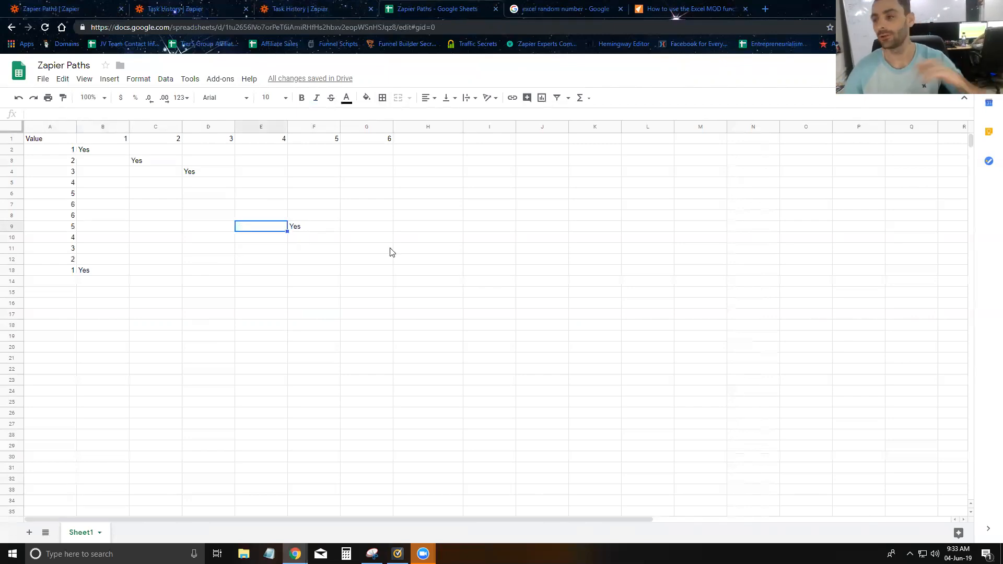